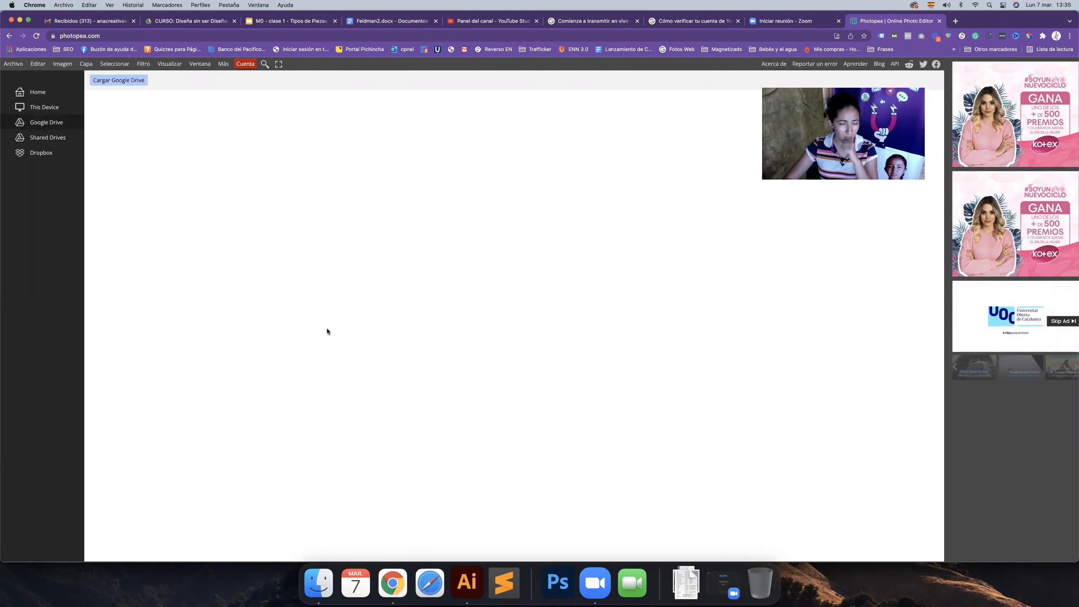
Step: Look through the Shared Drives, Dropbox and This Device file sources and return to the home page
click(51, 140)
click(54, 154)
click(46, 108)
click(41, 94)
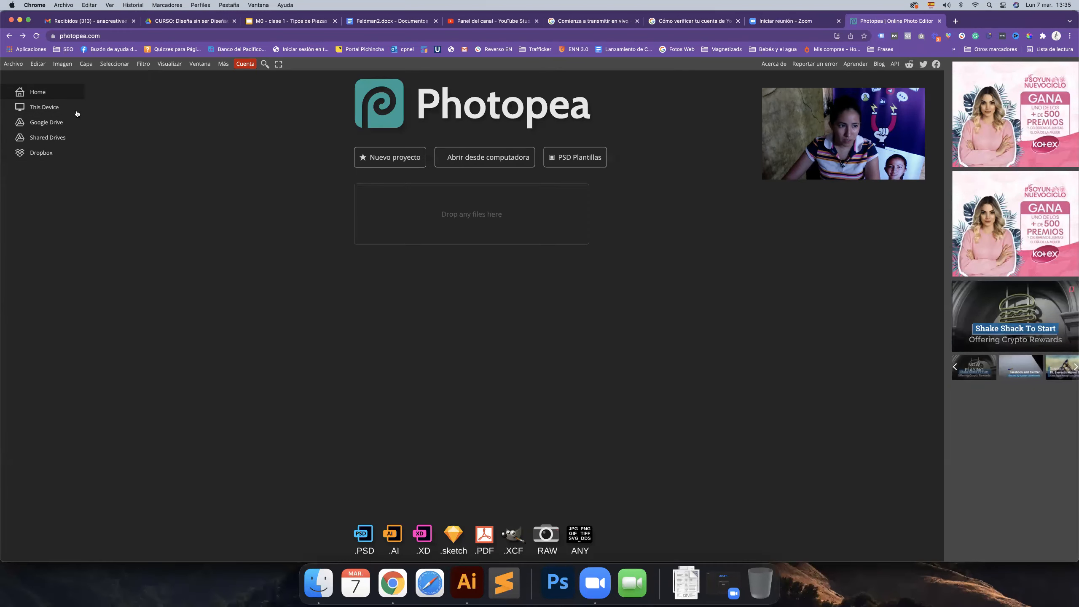
Step: Open the new project setup and browse the gallery of ready-made templates
click(411, 159)
scroll(519, 301, down, 15)
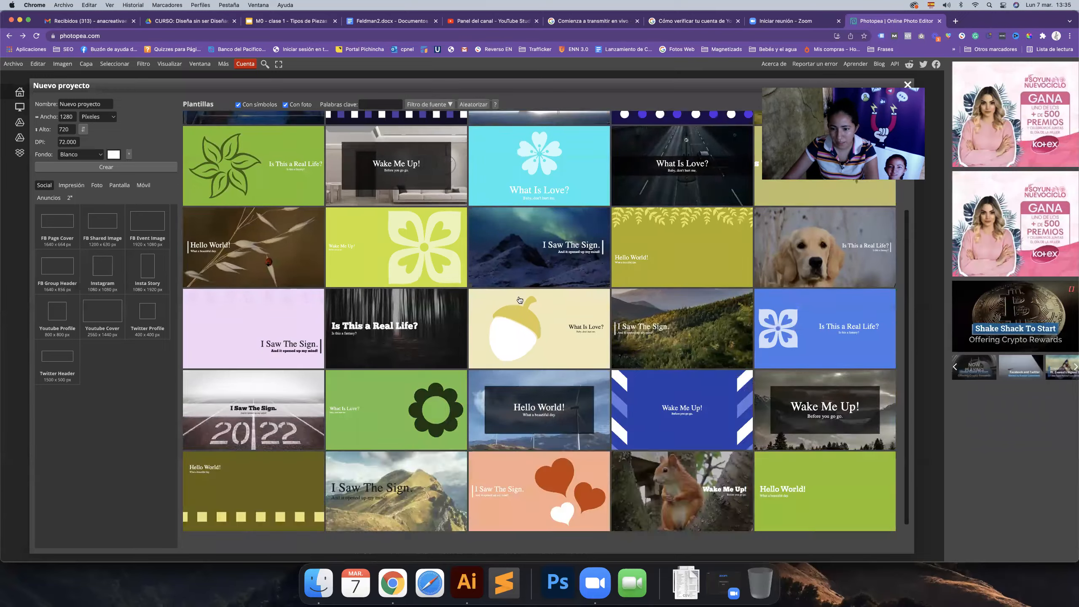
scroll(519, 301, down, 15)
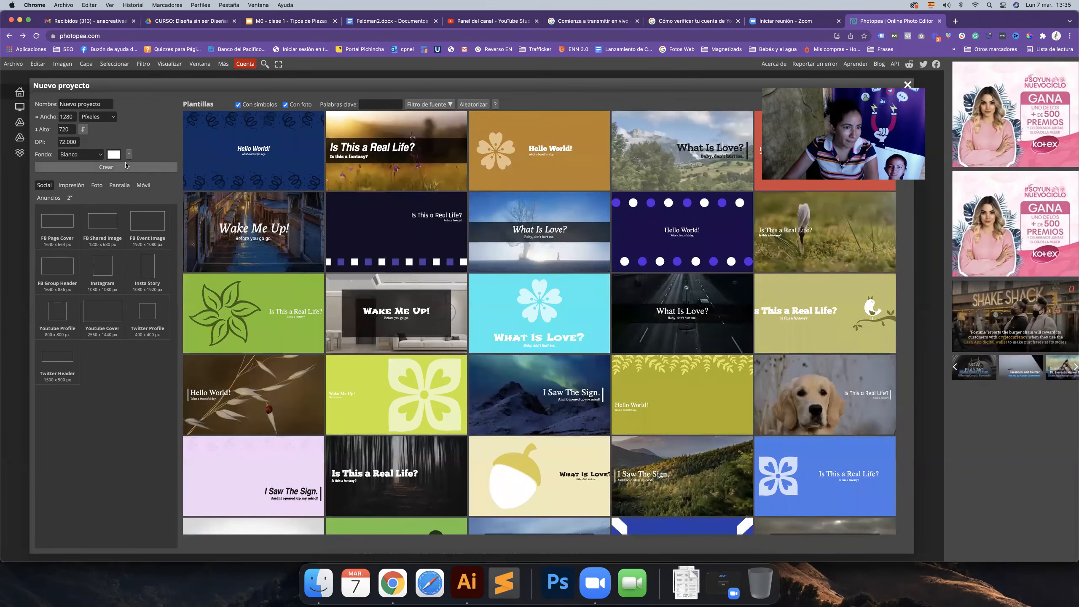
Step: Compare the social media size presets, including FB Page Cover, FB Event Image, FB Group Header, Insta Story, Youtube Cover and Twitter Profile
click(62, 241)
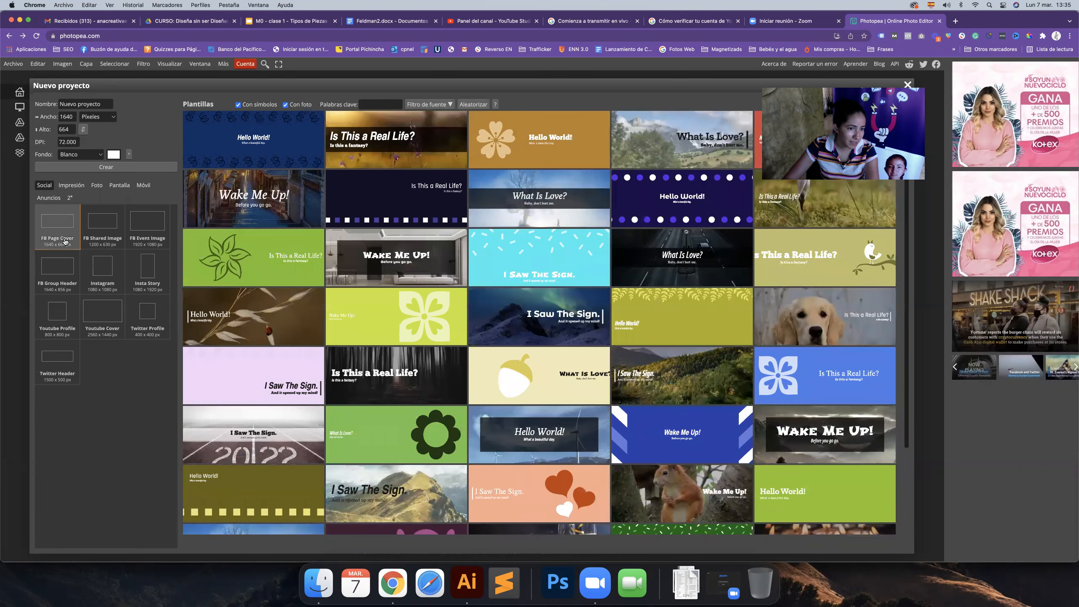
click(107, 244)
click(147, 291)
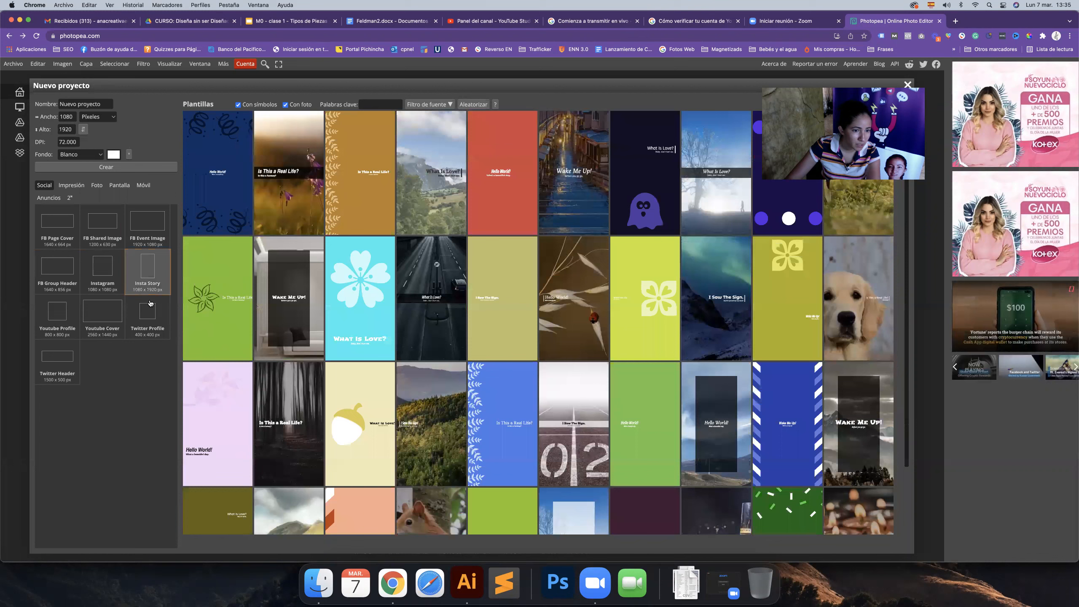
click(100, 288)
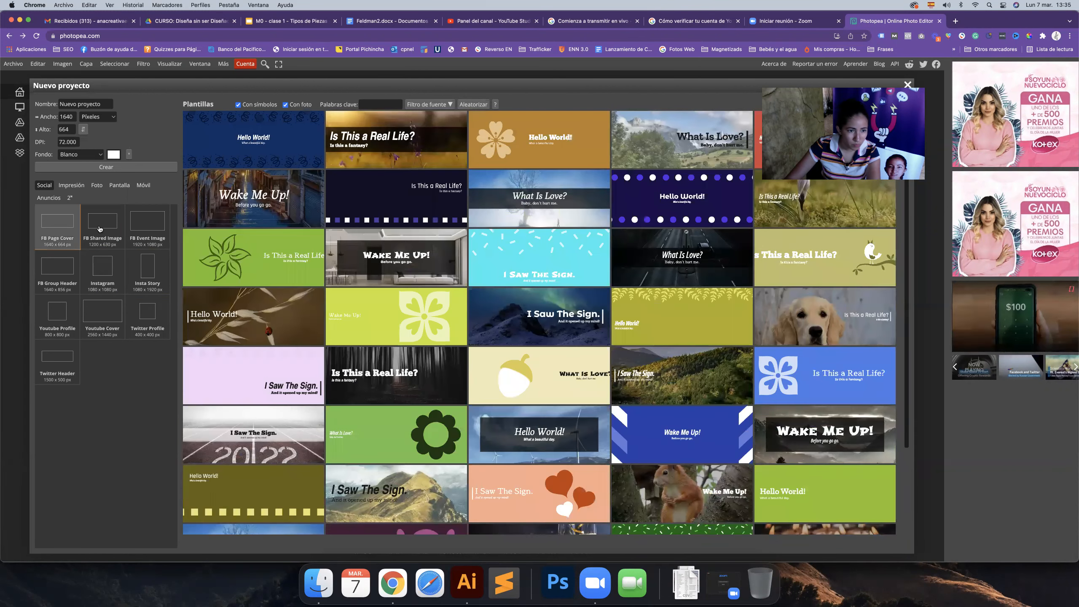
click(147, 225)
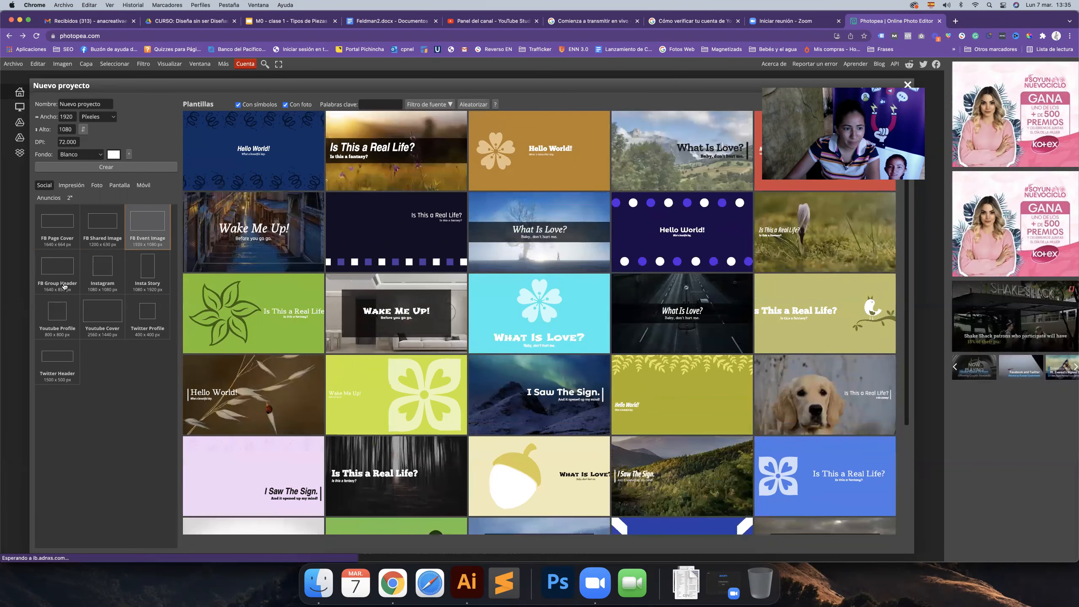
click(53, 291)
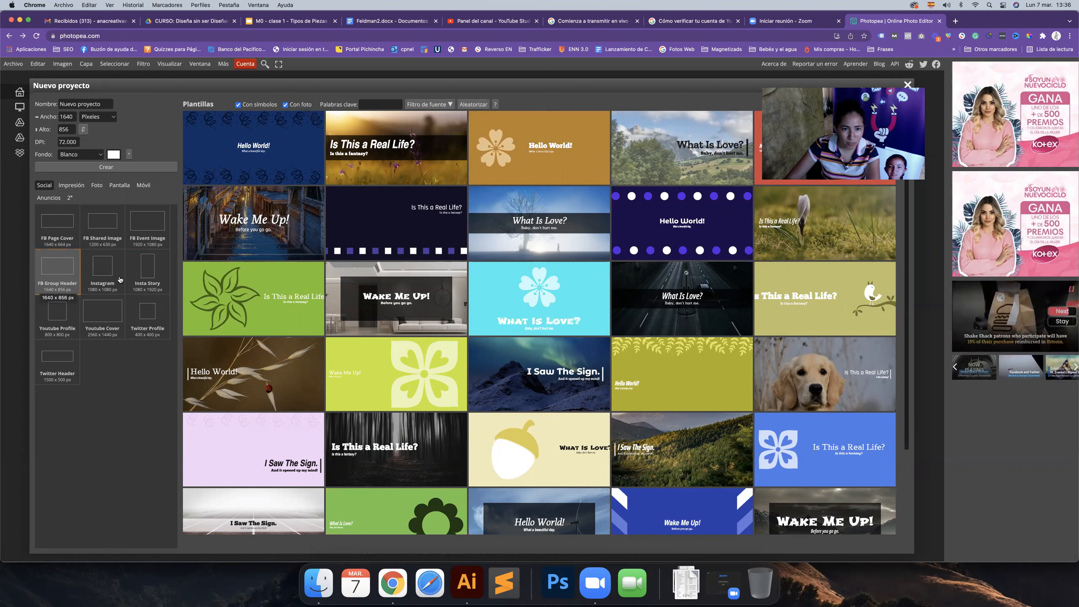
click(151, 291)
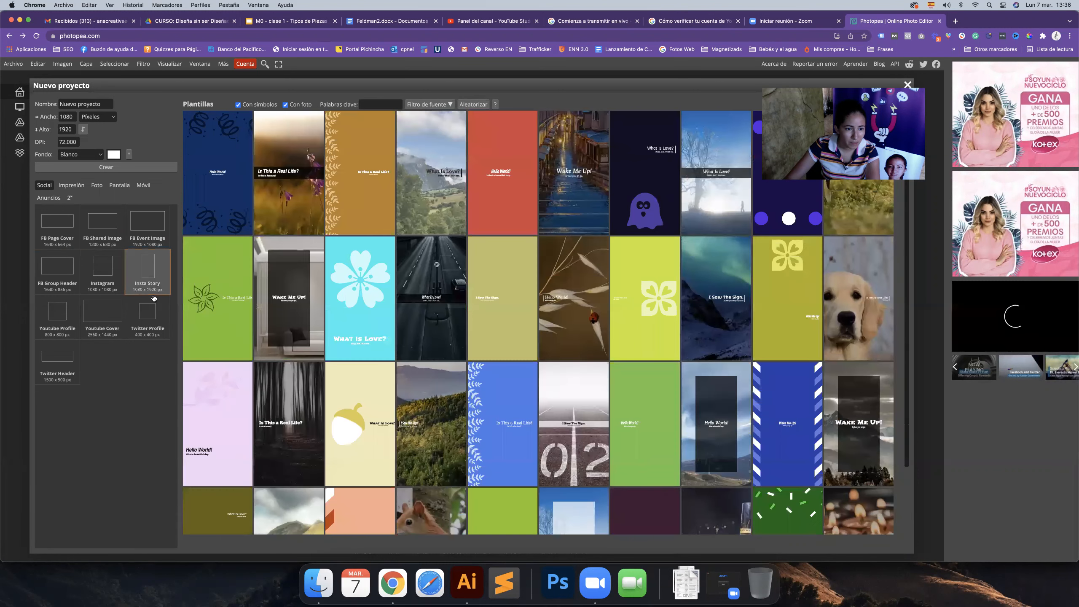
click(104, 323)
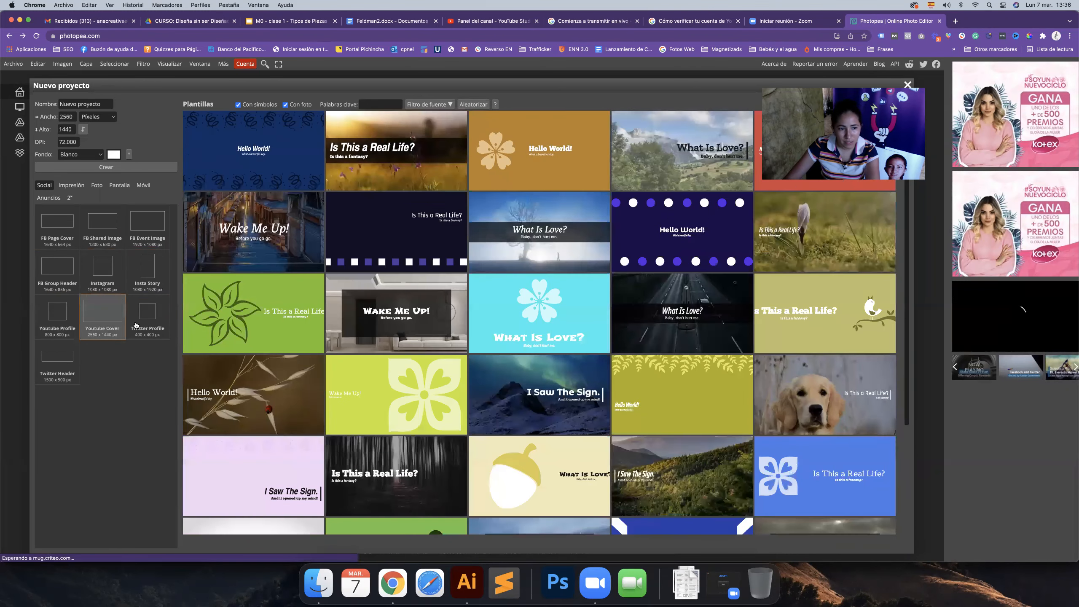
click(136, 325)
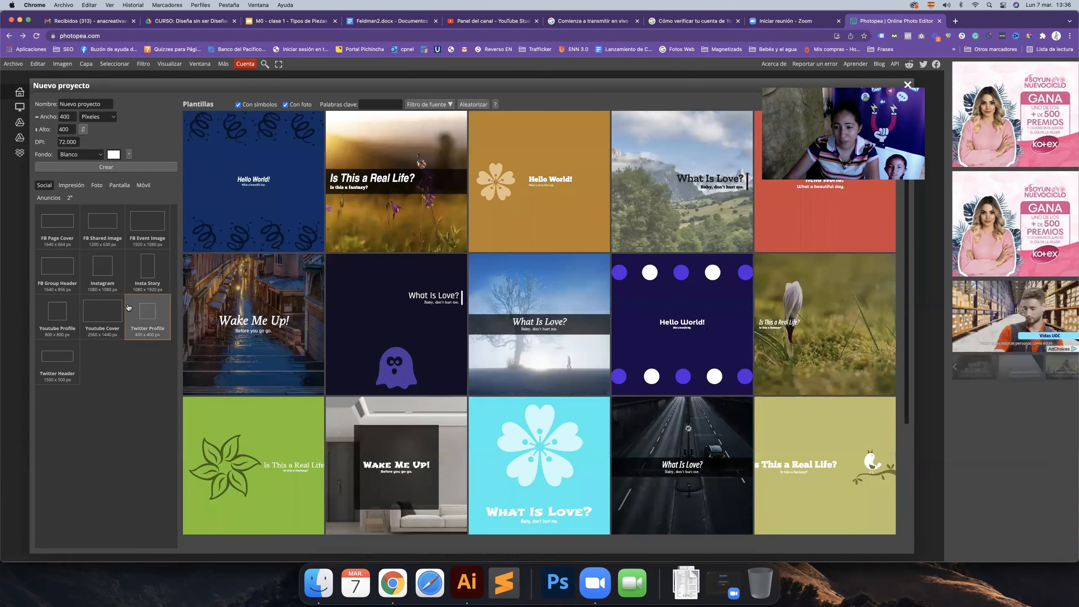
Step: Create a project with the Instagram 1080 x 1080 px preset from the "Hello World!" template with a white square over a misty tree
click(112, 264)
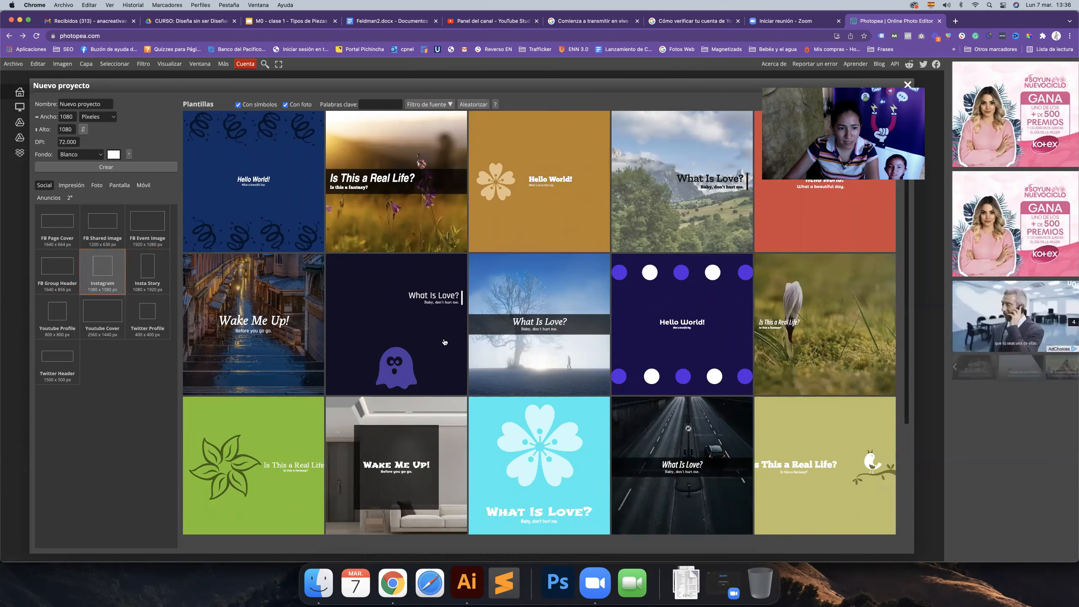
scroll(445, 342, down, 10)
scroll(444, 341, down, 1)
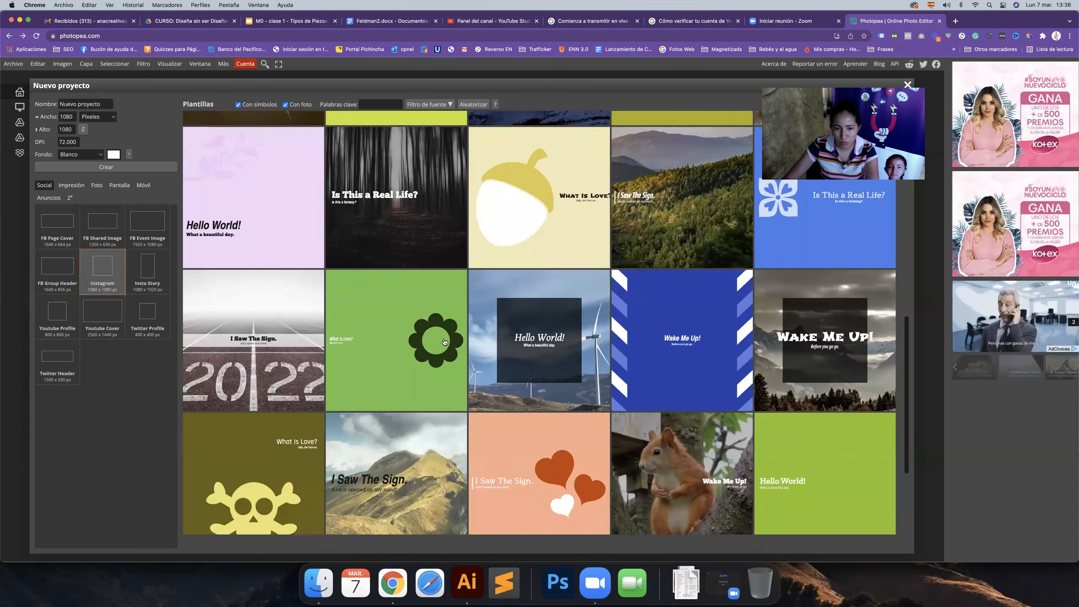
scroll(444, 342, down, 15)
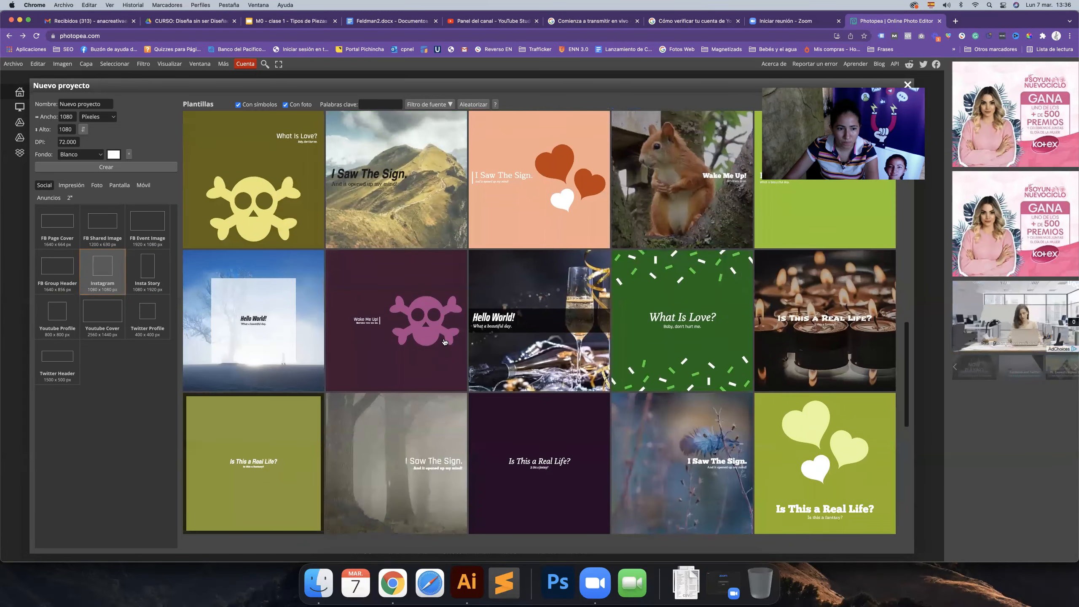
scroll(445, 342, down, 8)
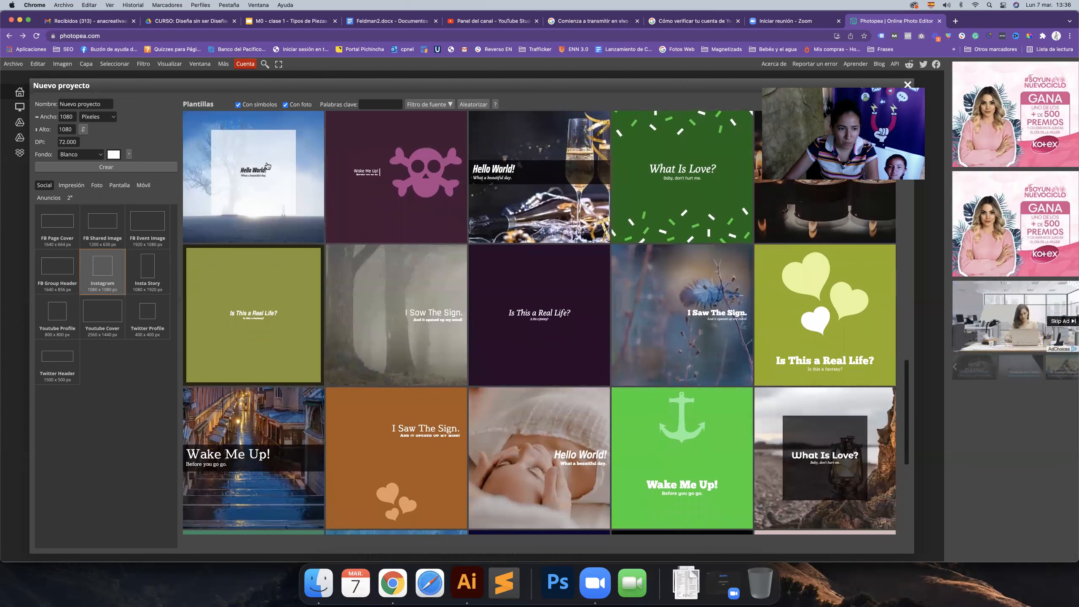
click(270, 206)
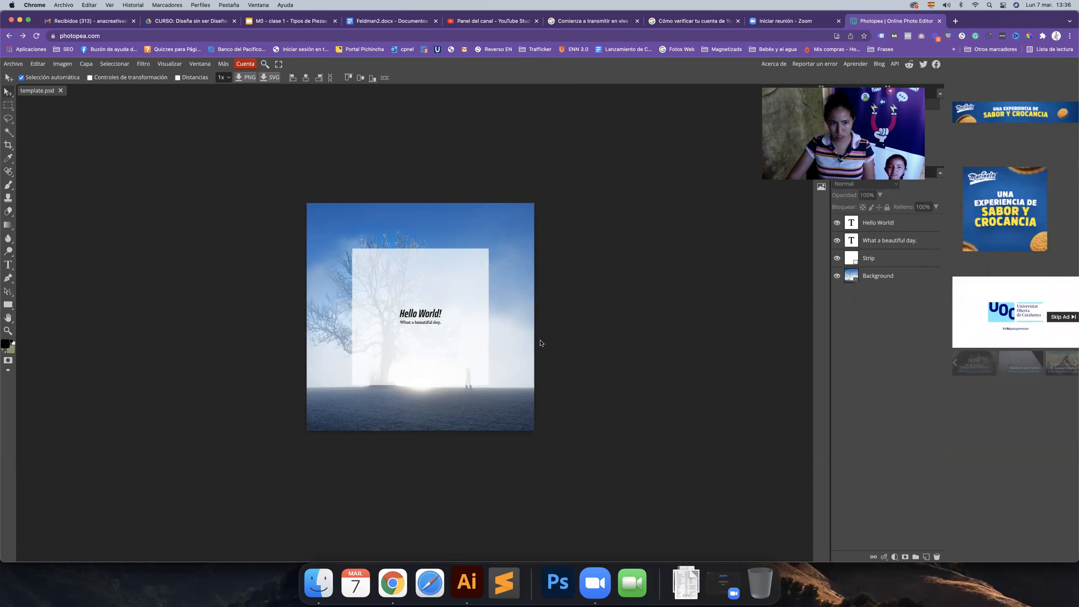
Step: Zoom in on the template and pan around the canvas to examine the design
key(super+plus)
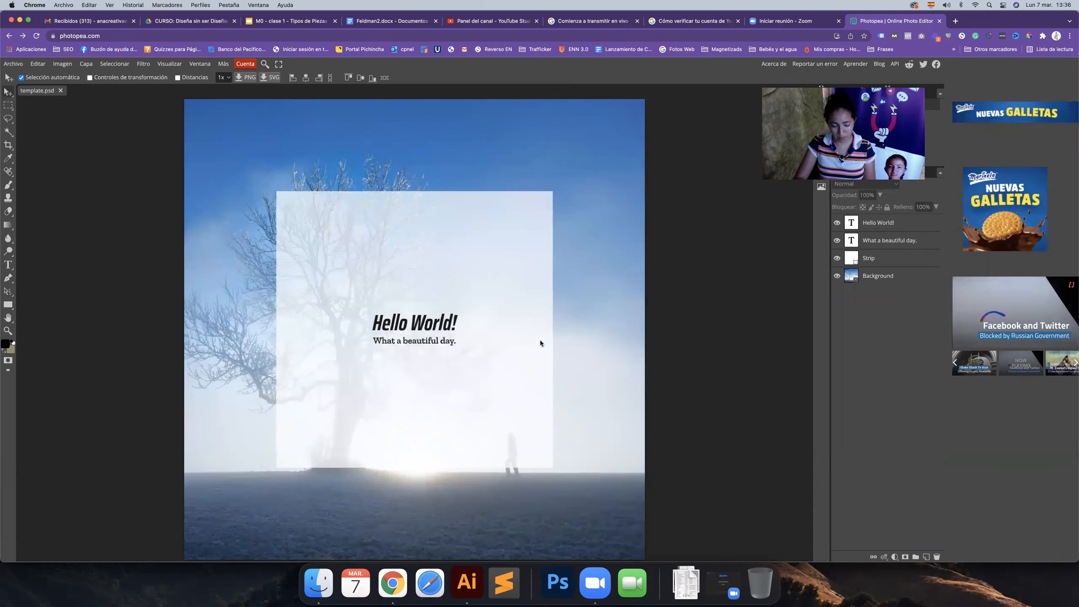
key(super+minus)
key(super+plus)
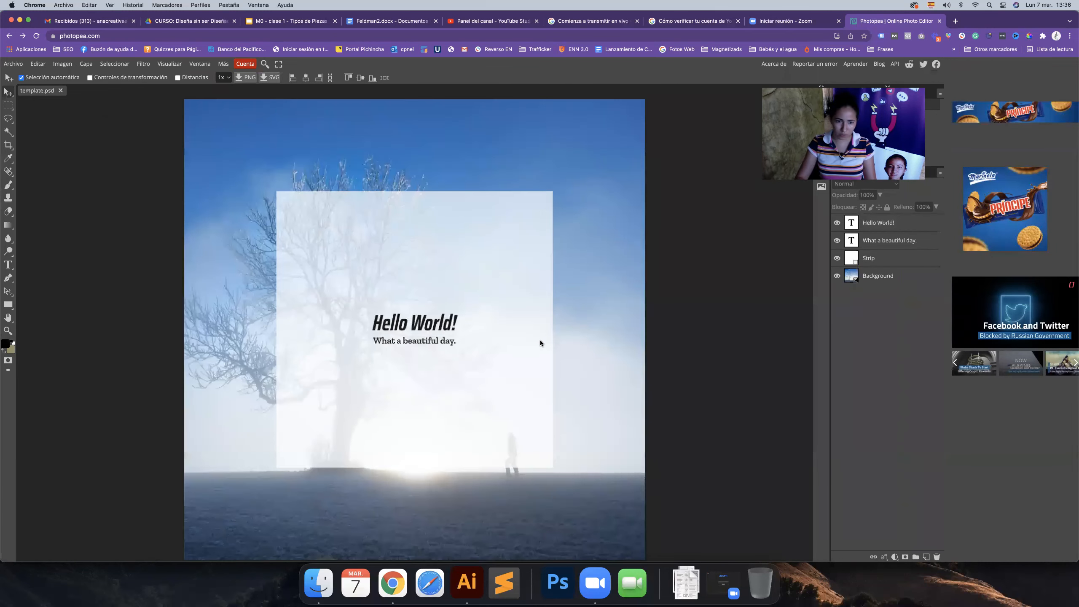
drag(453, 349, 493, 336)
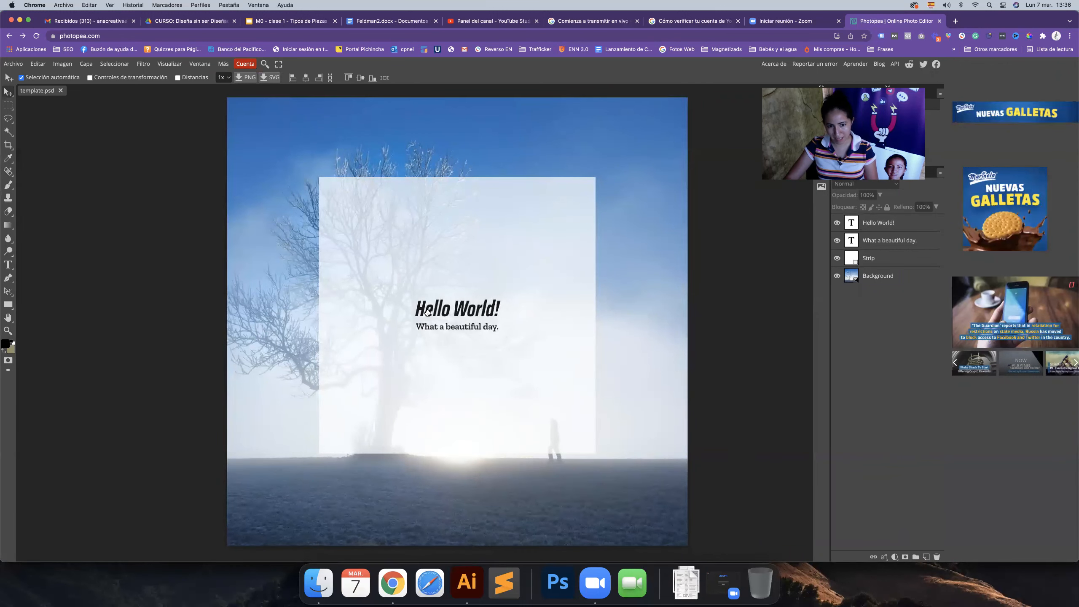
scroll(460, 248, right, 8)
scroll(460, 248, up, 3)
scroll(330, 426, left, 6)
scroll(330, 426, down, 5)
scroll(306, 444, right, 5)
scroll(306, 444, up, 2)
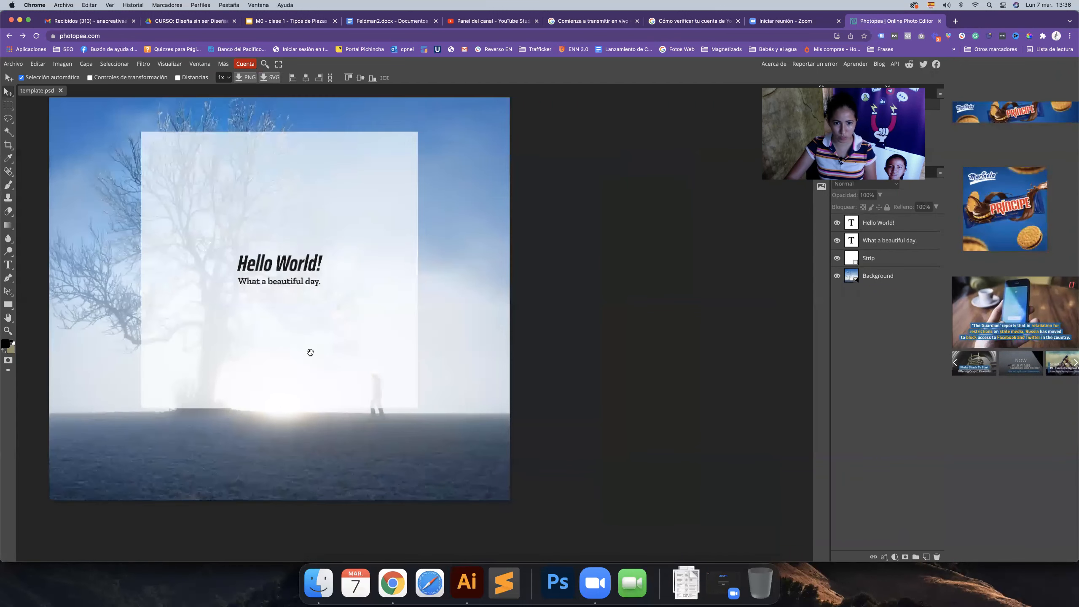
scroll(309, 352, left, 7)
scroll(308, 352, up, 3)
scroll(531, 291, right, 1)
scroll(532, 291, up, 1)
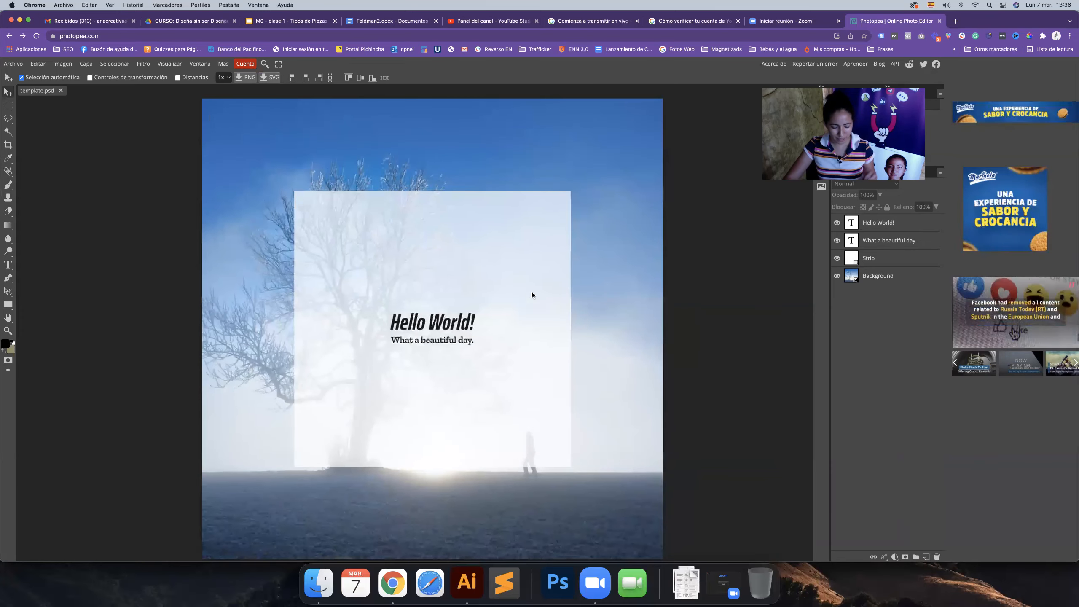
Step: Use the Zoom tool to magnify the artwork to pixel level and zoom back out to the whole design
key(z)
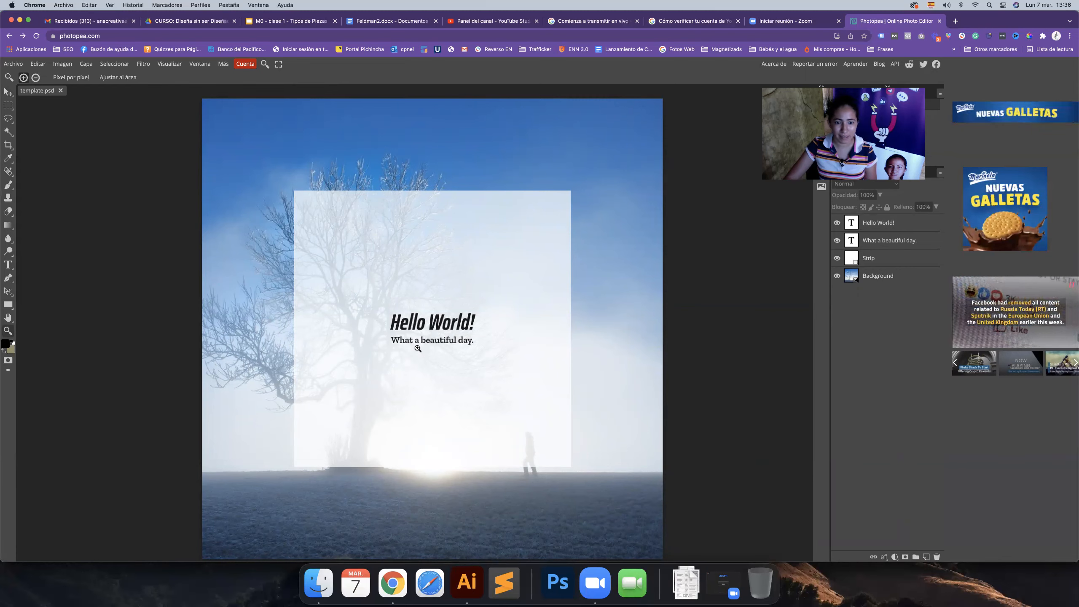
click(350, 349)
click(385, 337)
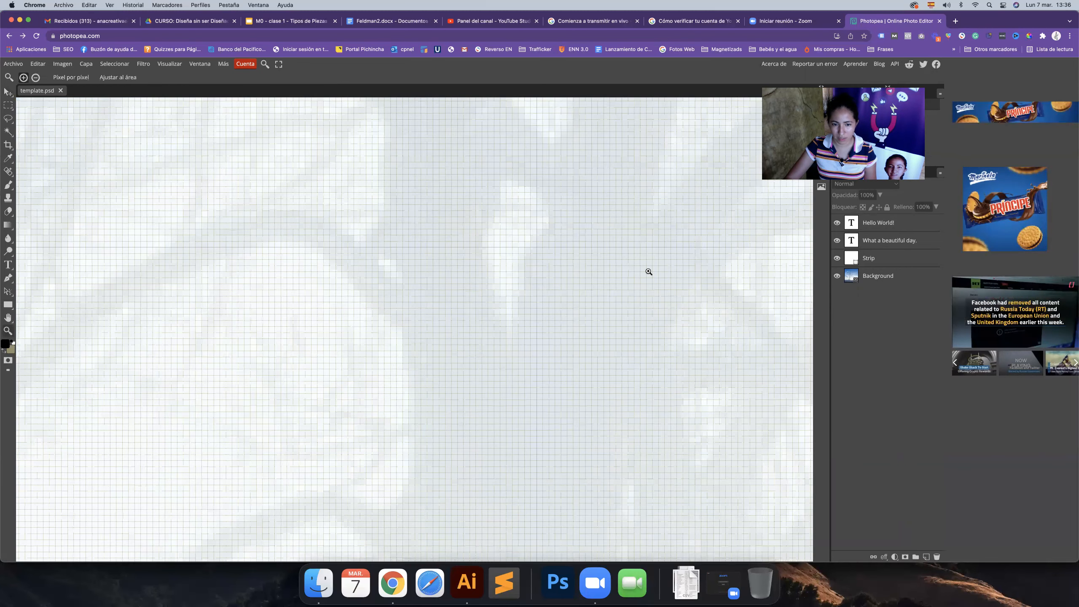
alt+click(591, 282)
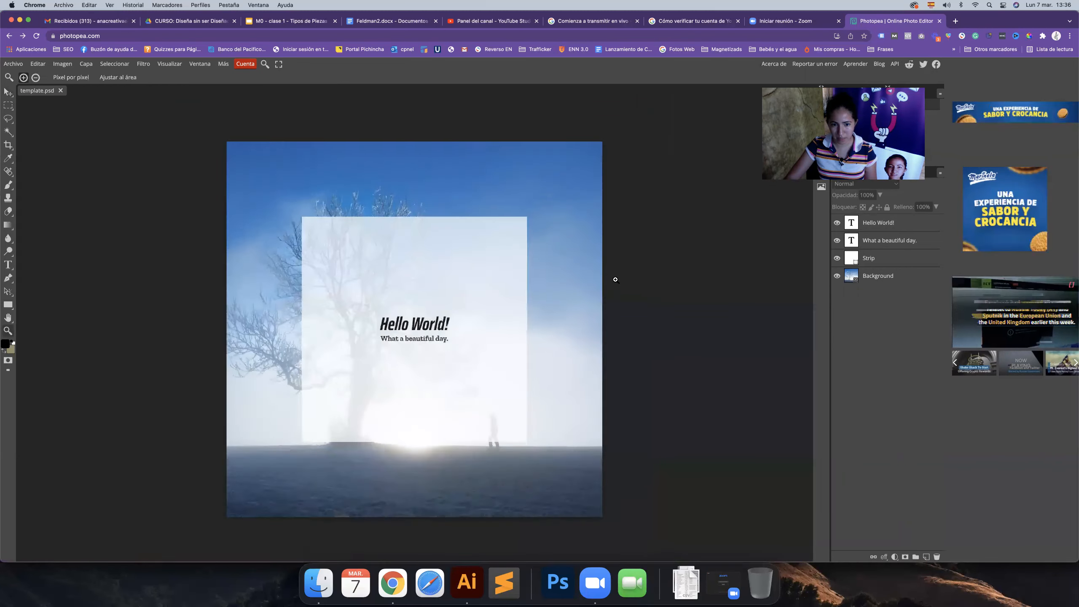
click(609, 282)
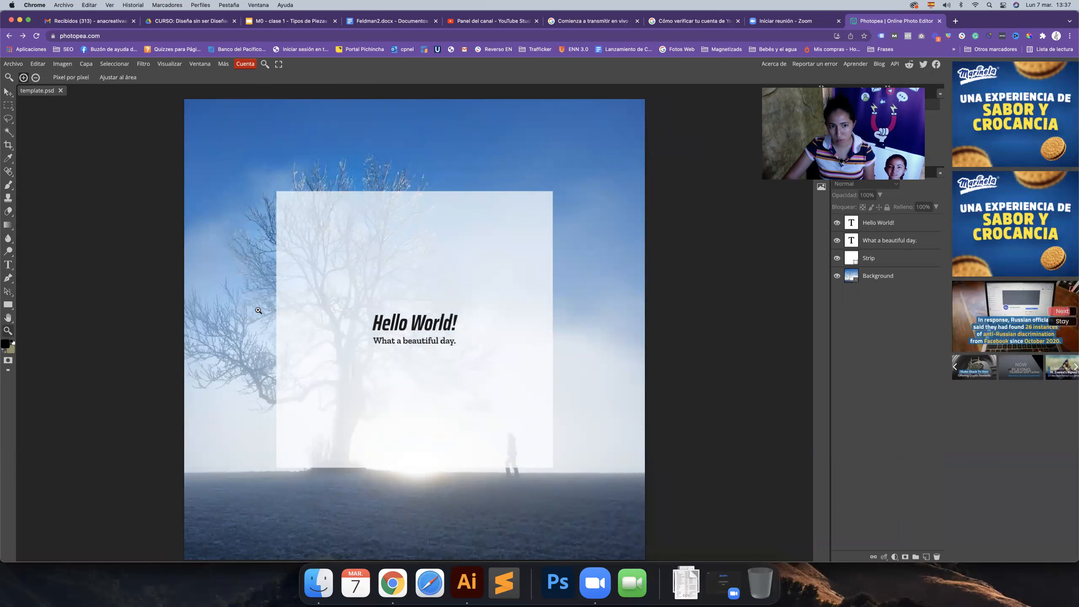
Step: Show the rulers around the canvas and choose pixels as their unit
drag(397, 308, 437, 338)
key(super+r)
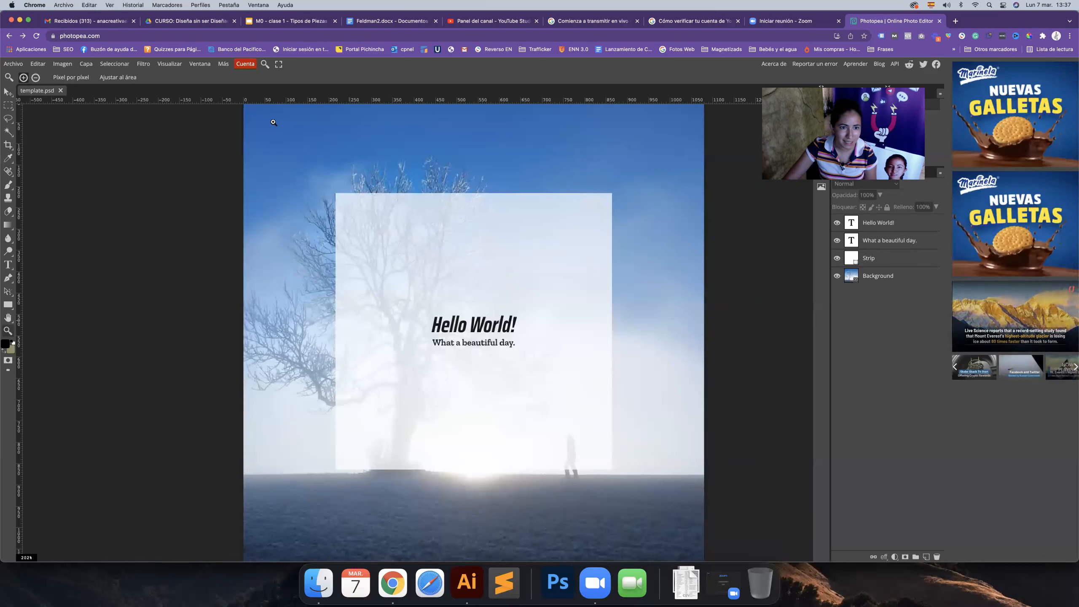
right_click(384, 102)
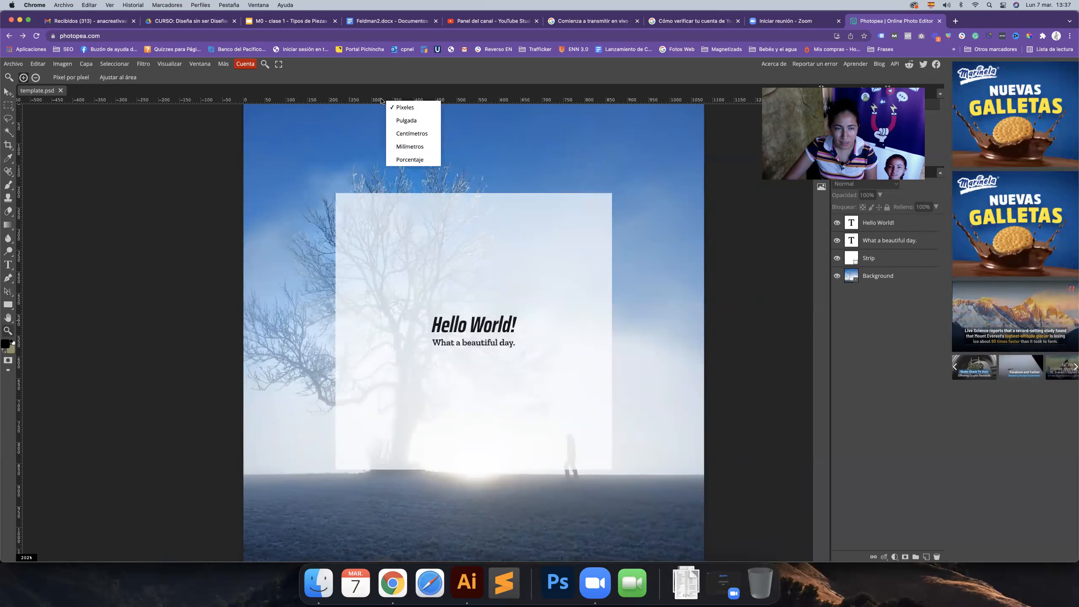
right_click(358, 100)
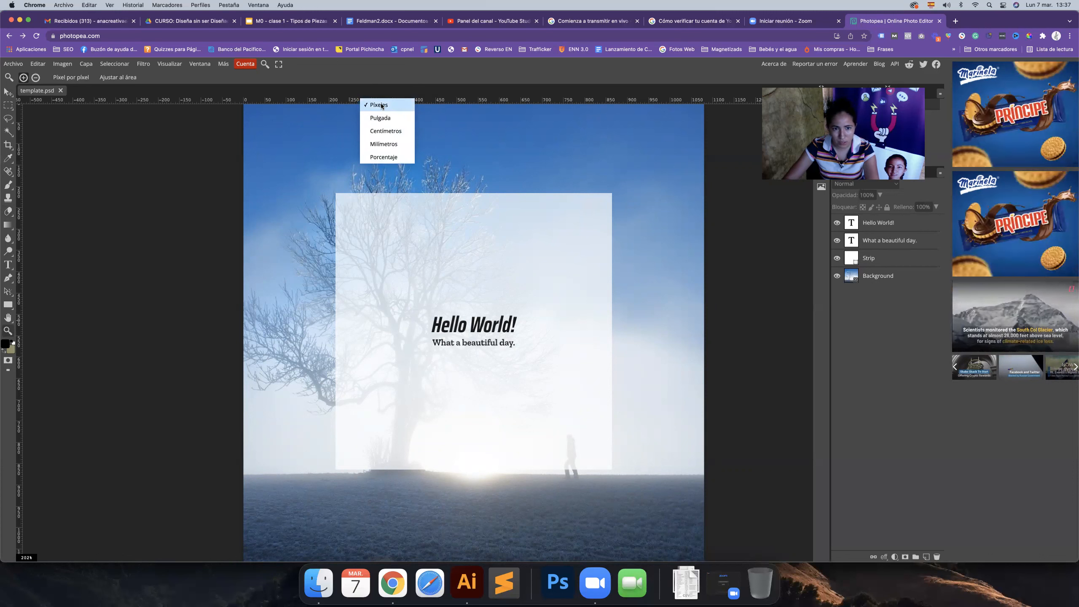
right_click(452, 102)
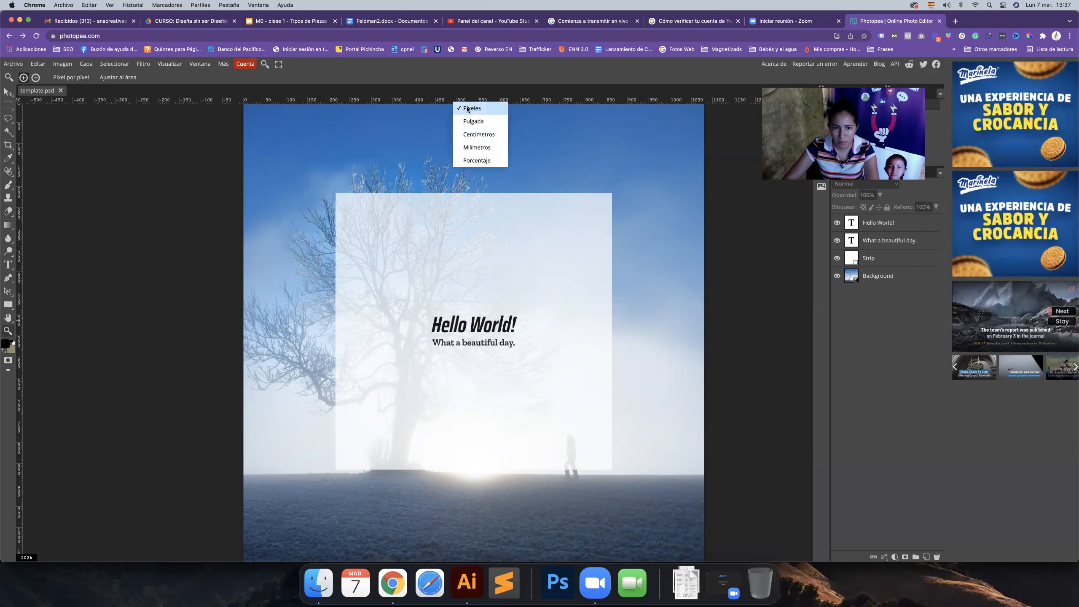
click(466, 107)
drag(766, 85, 797, 398)
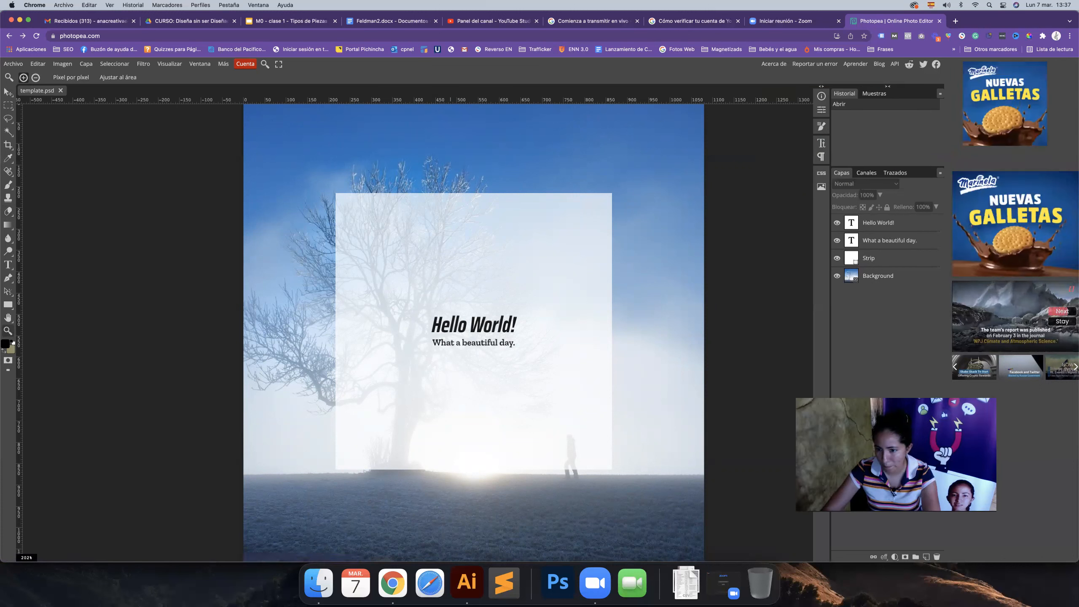
drag(867, 429, 914, 450)
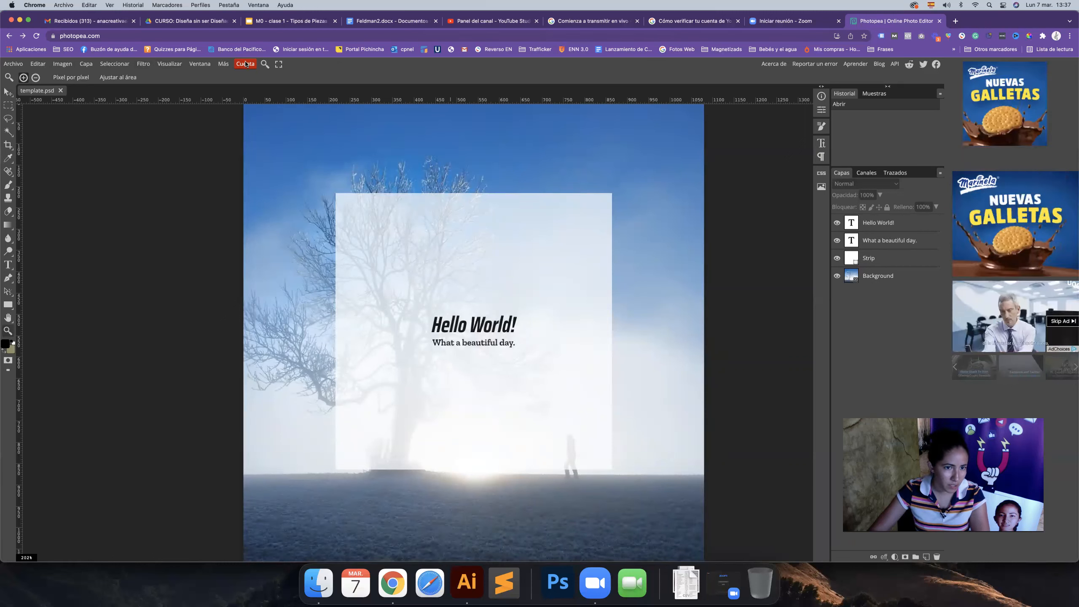
Step: Try moving the white strip, the "Hello World!" title and the subtitle with the Move tool, and undo every move
click(9, 94)
click(469, 292)
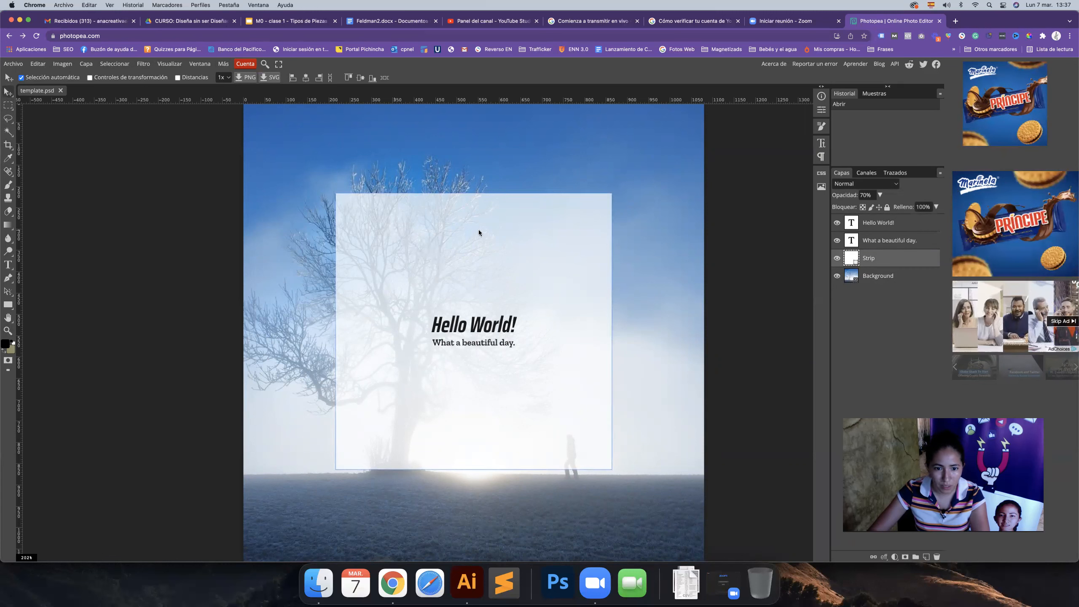
drag(601, 371, 407, 293)
drag(474, 325, 693, 263)
drag(501, 348, 578, 417)
key(ctrl+z)
key(ctrl+z)
key(ctrl+z)
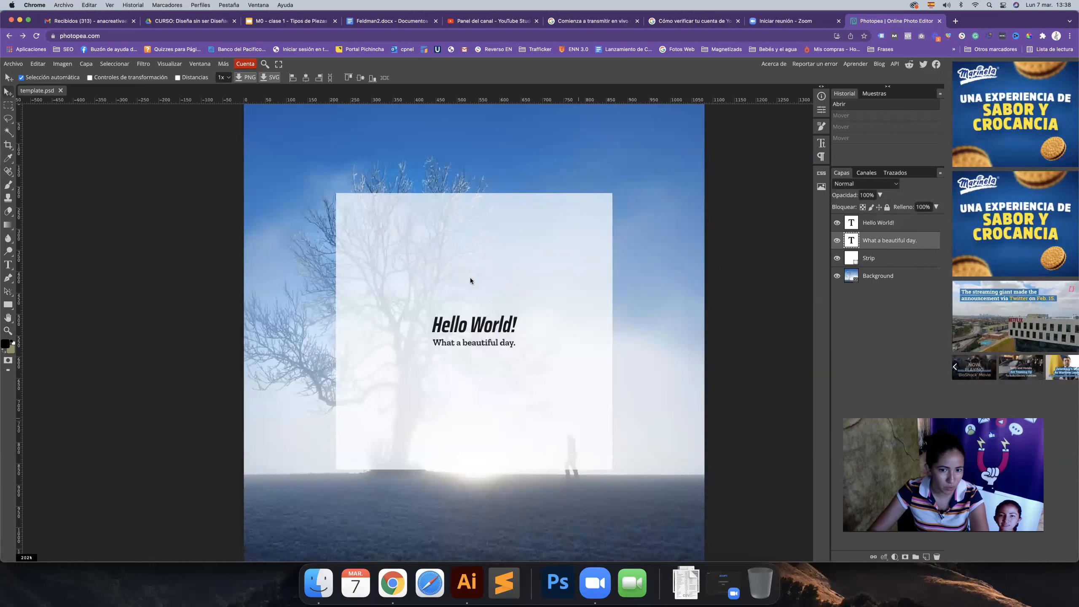
drag(470, 277, 442, 278)
key(ctrl+z)
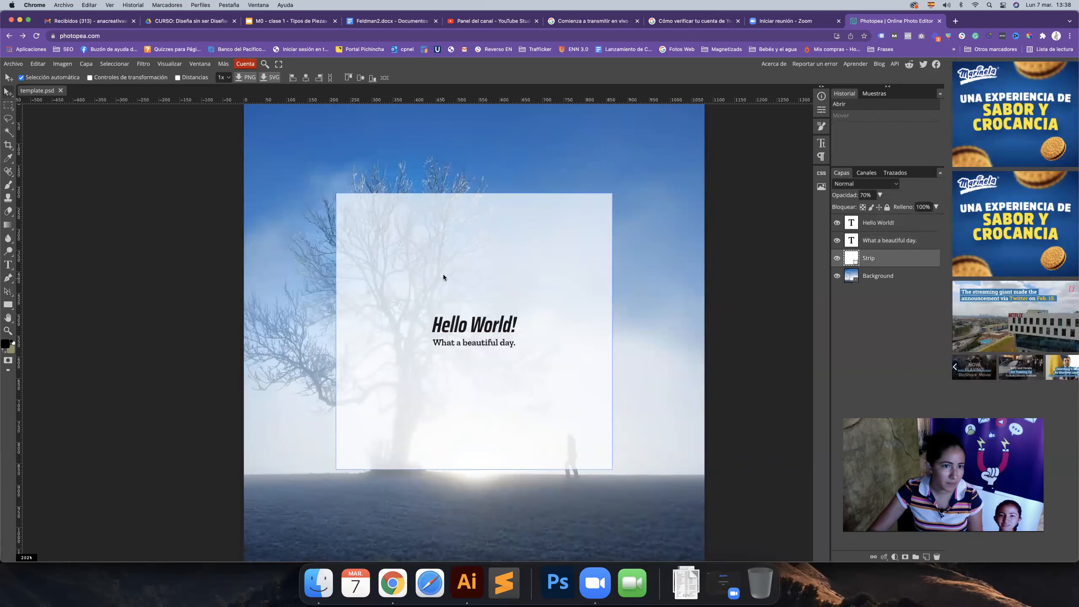
Step: Look through the document's channels and paths, and return to the list of layers
click(8, 106)
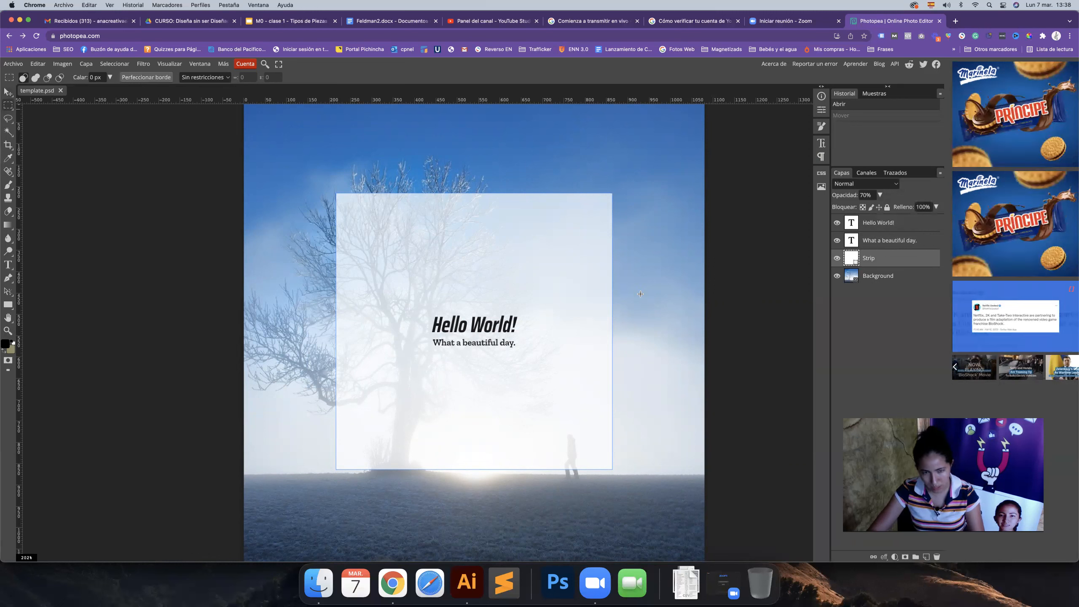
key(v)
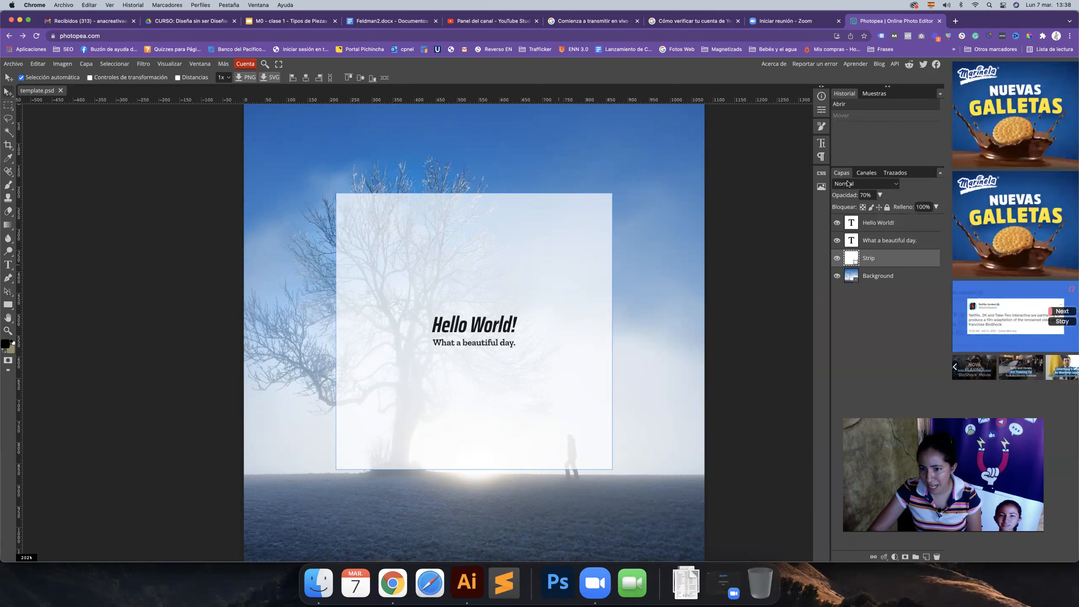
click(867, 174)
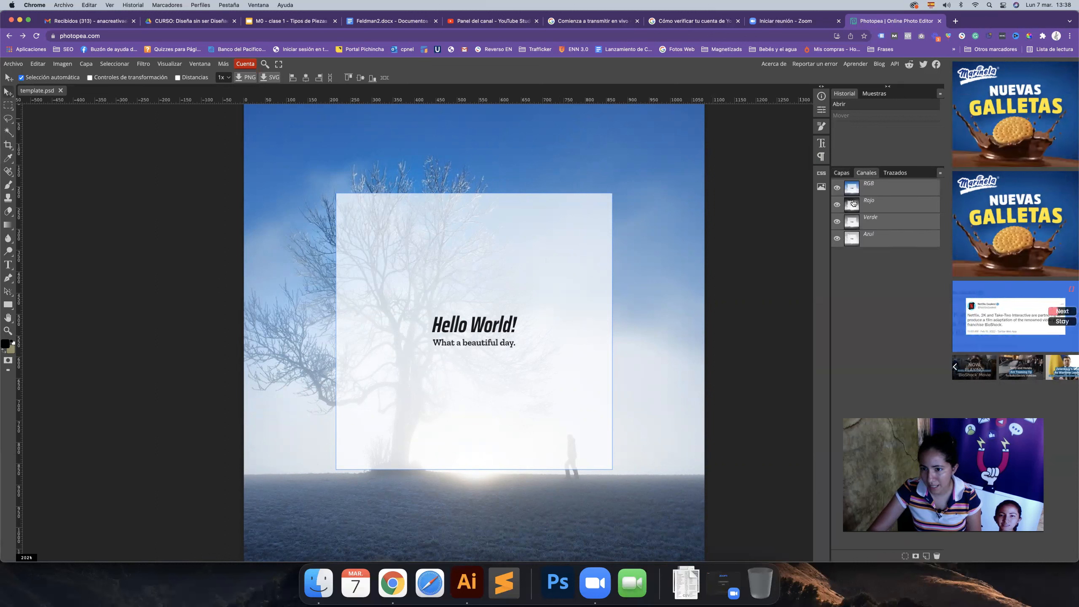
click(895, 173)
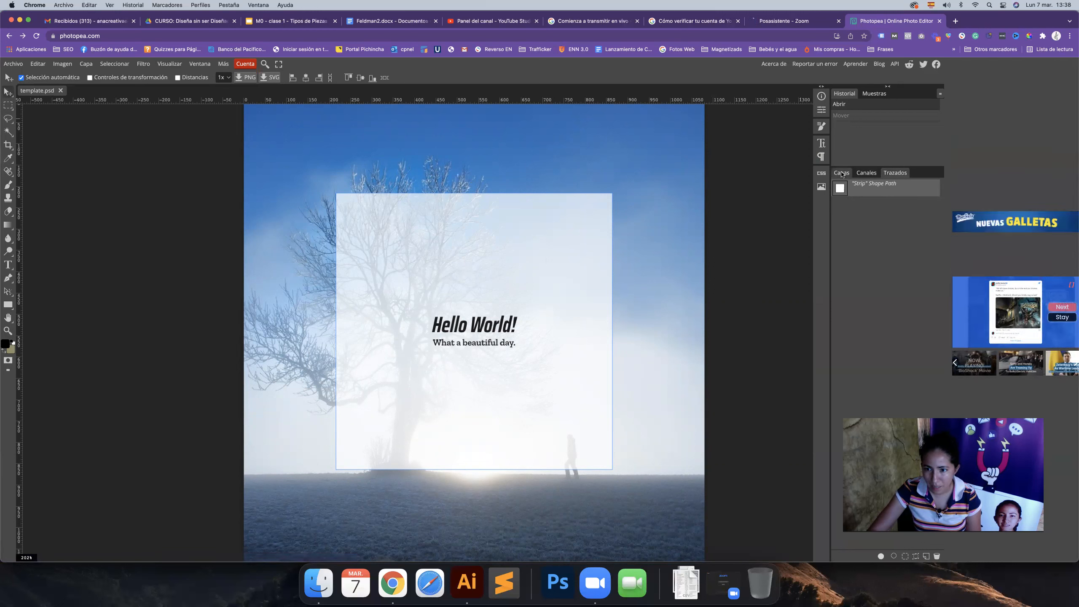
click(841, 173)
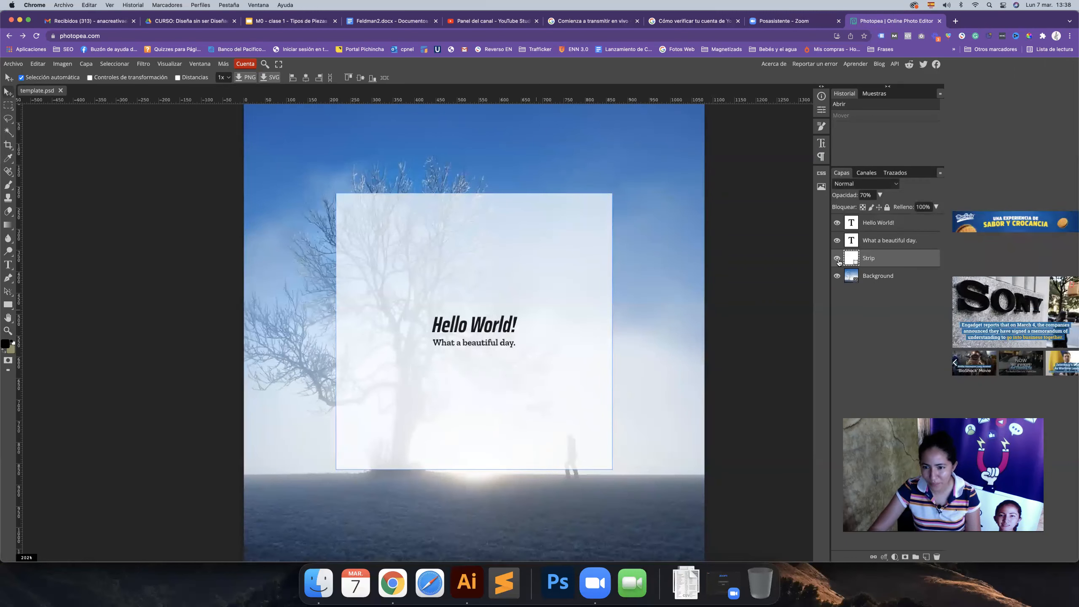
Step: Hide the "Hello World!", "What a beautiful day." and Strip layers, and make Background the active layer
click(837, 223)
click(837, 241)
click(837, 258)
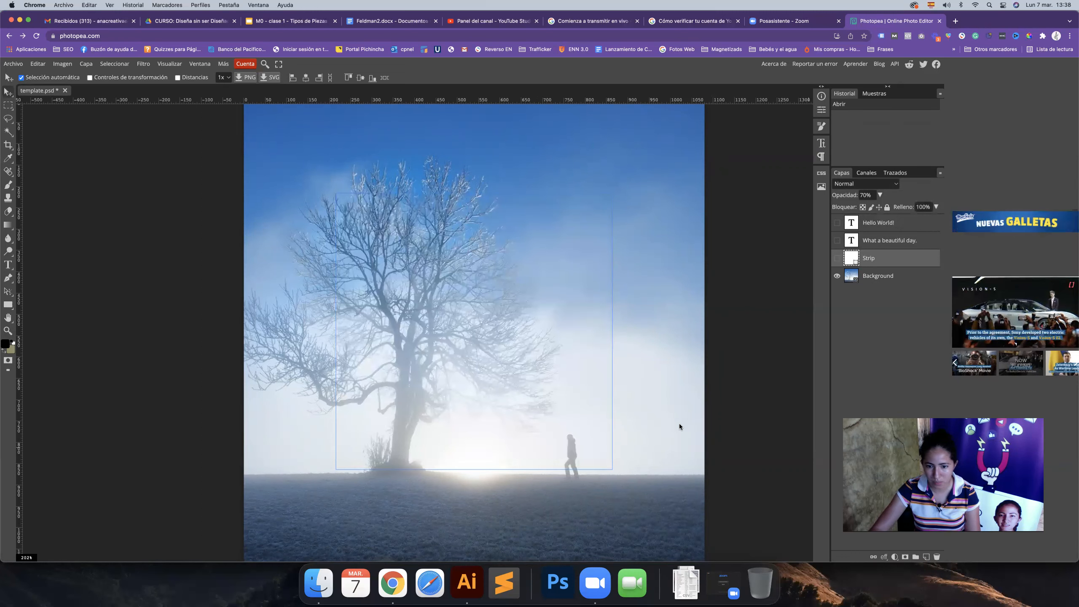
click(890, 280)
drag(518, 292, 414, 286)
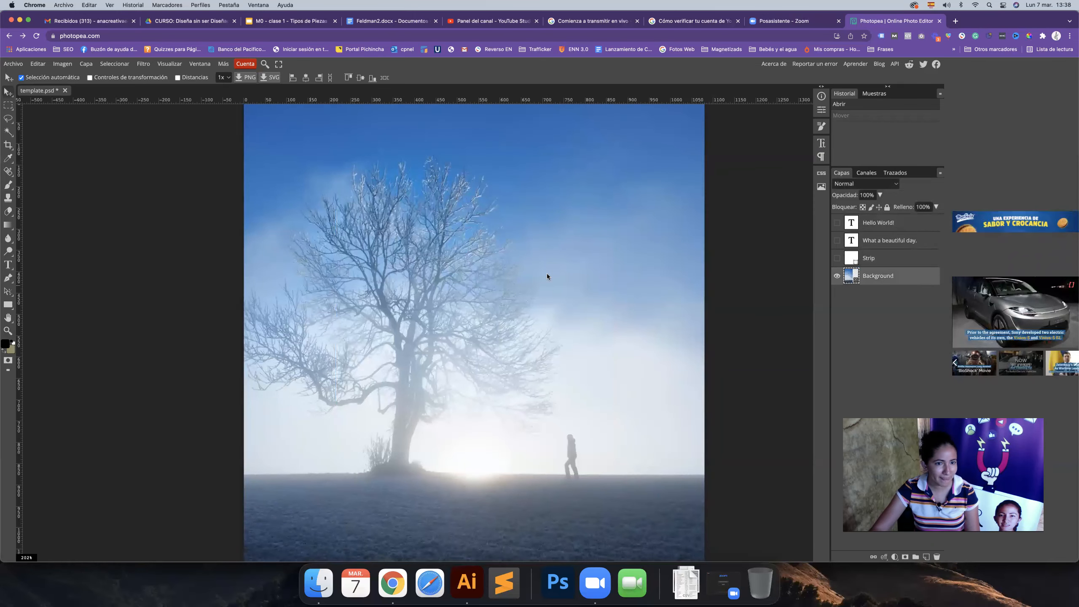
Step: Draw an elliptical selection around the person walking on the horizon in the Background layer
click(8, 106)
right_click(8, 108)
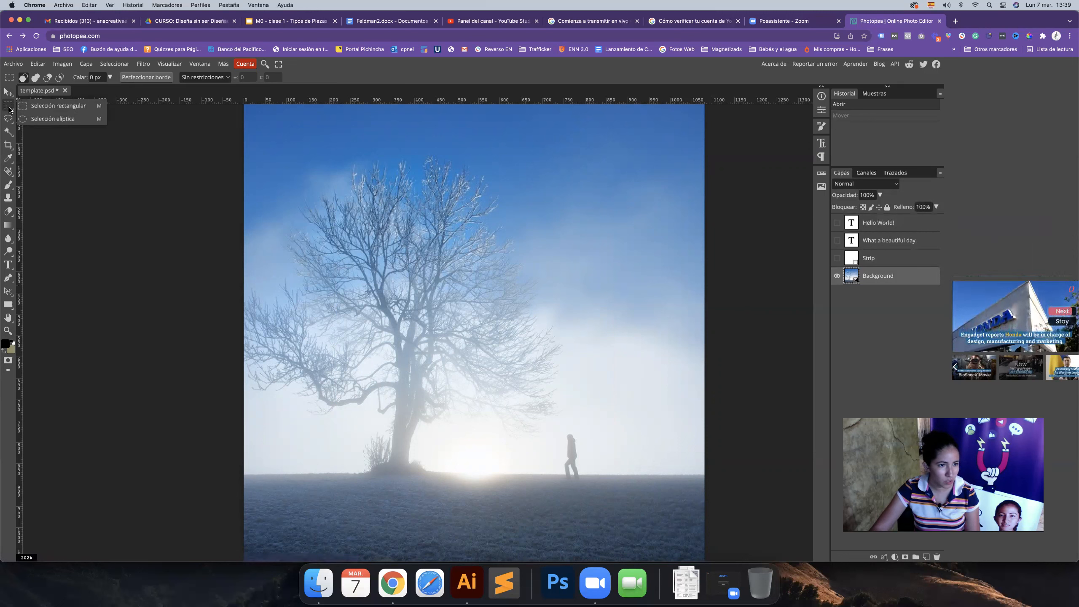
click(47, 119)
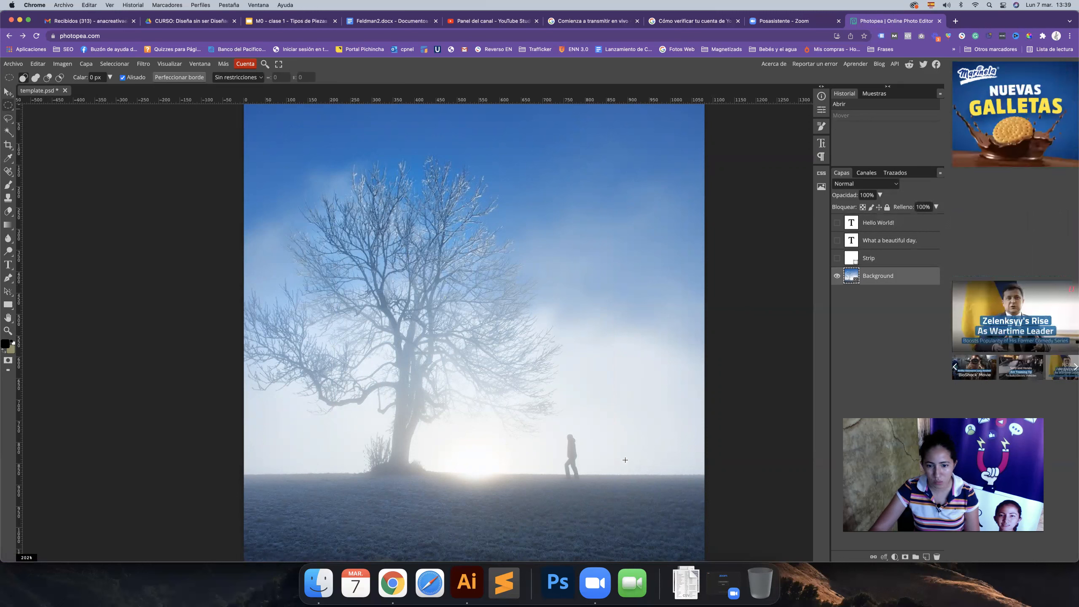
drag(550, 418, 598, 488)
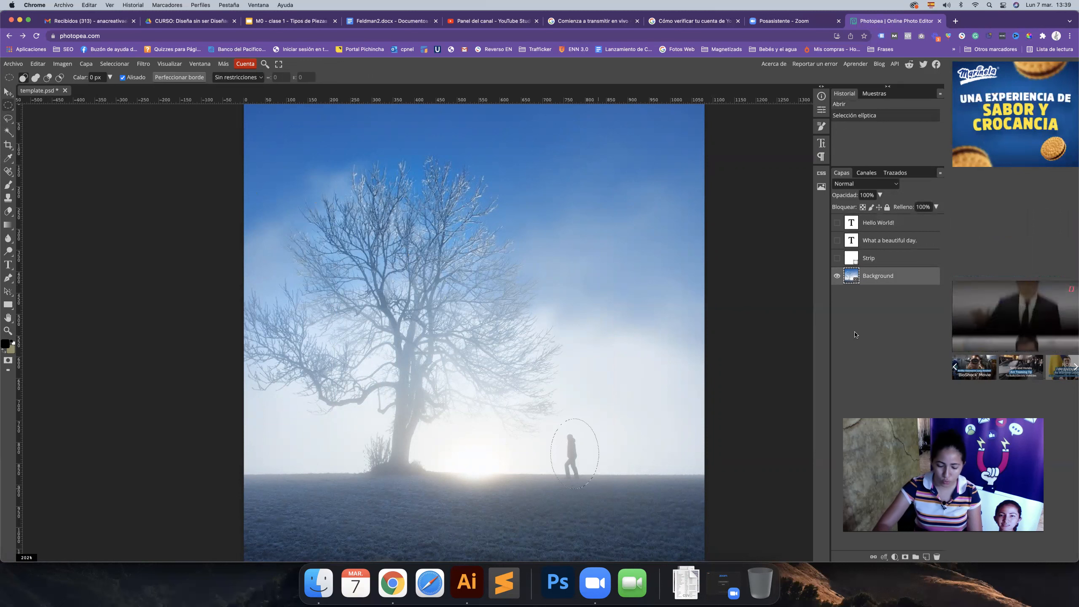
Step: Copy the elliptical selection to a new layer and hide Background to isolate the cut-out
key(super+j)
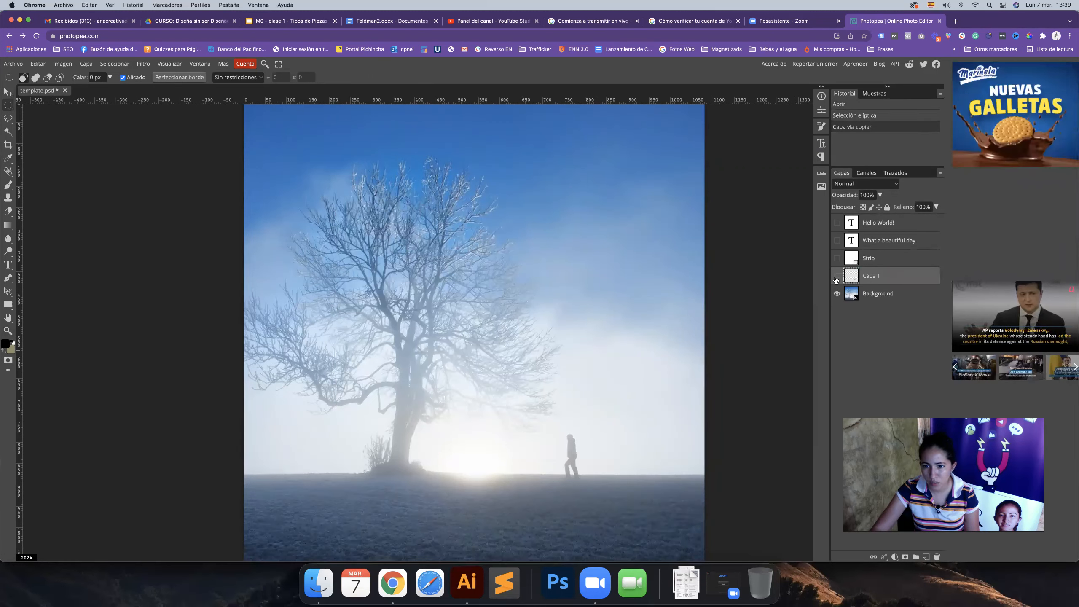
click(838, 294)
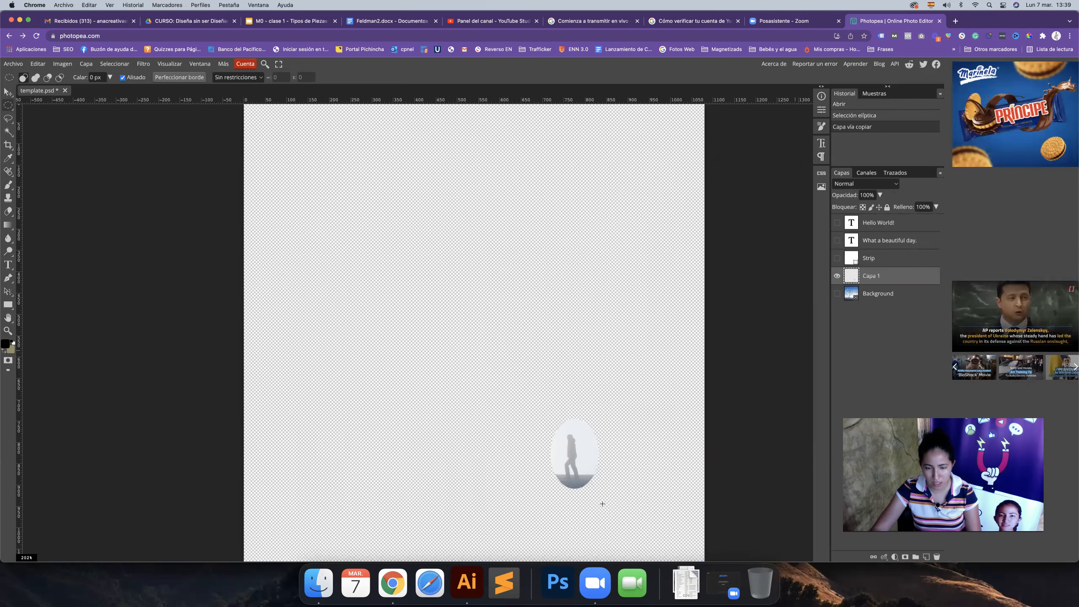
key(v)
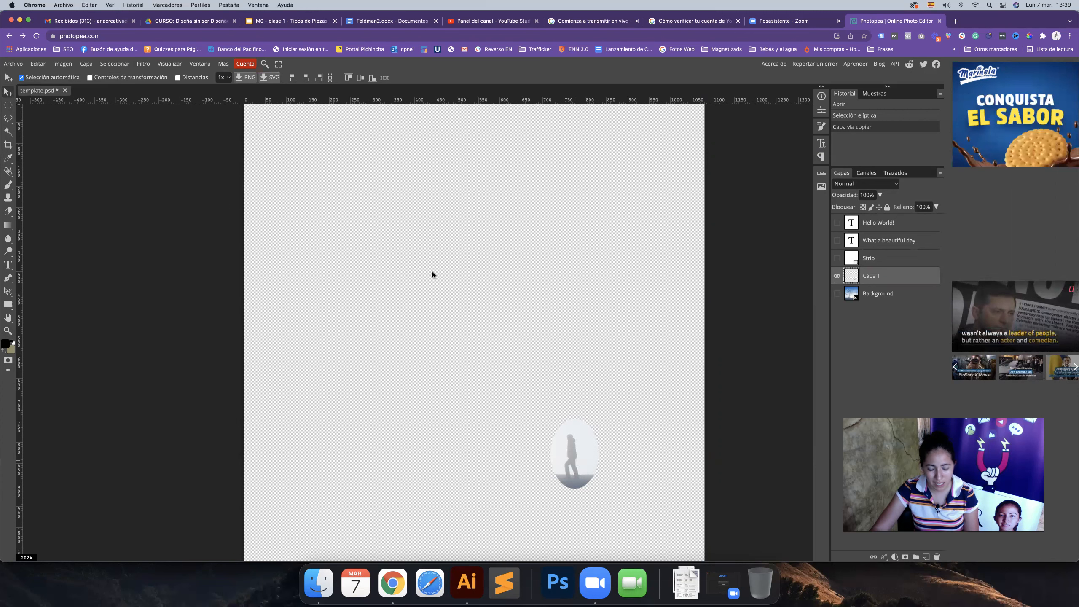
Step: Show the Background layer again and move the oval cut-out up into the sky beside the tree
click(837, 293)
drag(577, 458, 617, 316)
drag(627, 364, 633, 323)
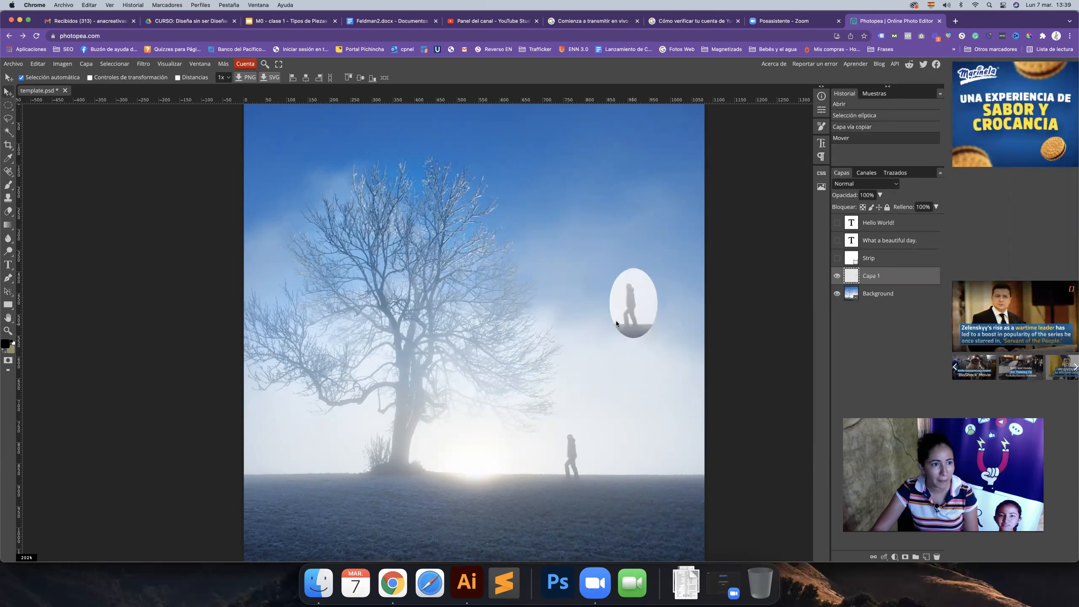
Step: Try freehand Lasso selections in the sky and around the tree's lower branches, and deselect them
click(10, 121)
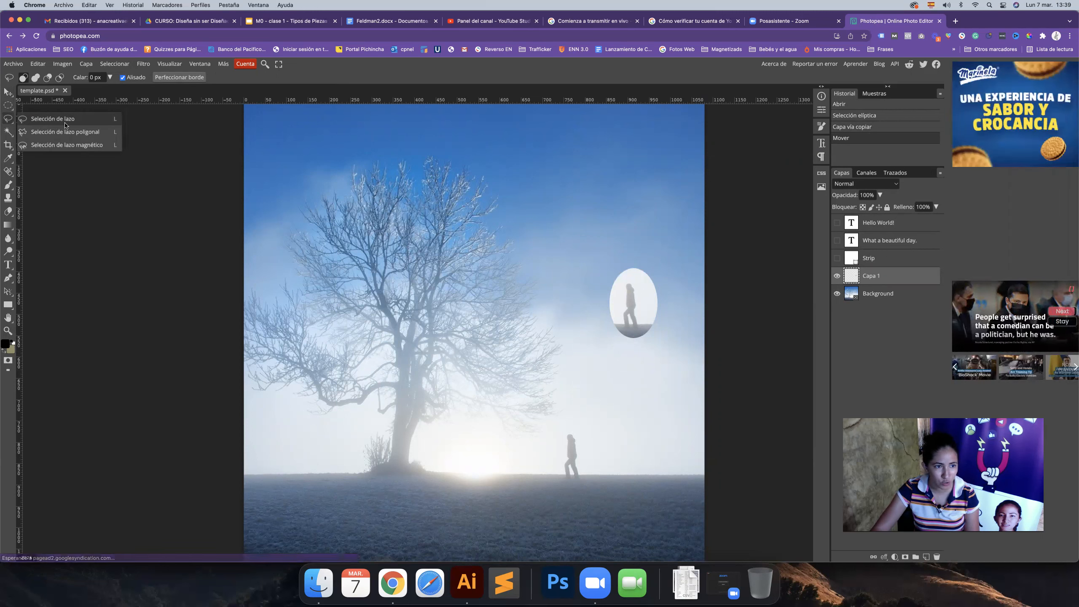
click(64, 122)
click(569, 210)
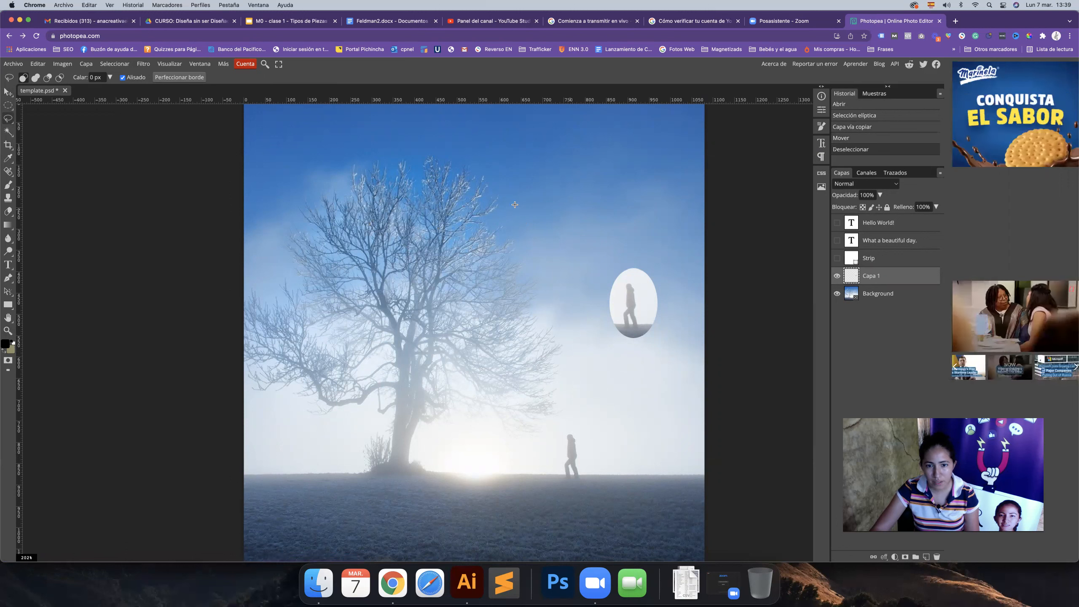
mouse_move(621, 239)
mouse_down()
mouse_move(606, 178)
mouse_move(538, 186)
mouse_move(520, 211)
mouse_up()
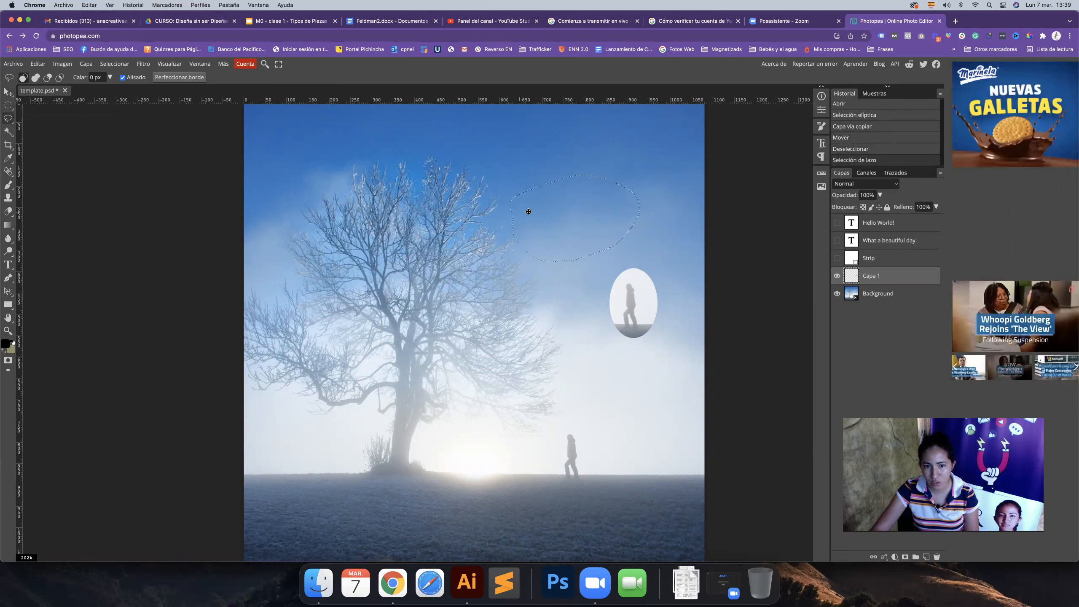
mouse_move(530, 409)
mouse_down()
mouse_move(593, 484)
mouse_move(444, 423)
mouse_move(511, 307)
mouse_move(538, 422)
mouse_up()
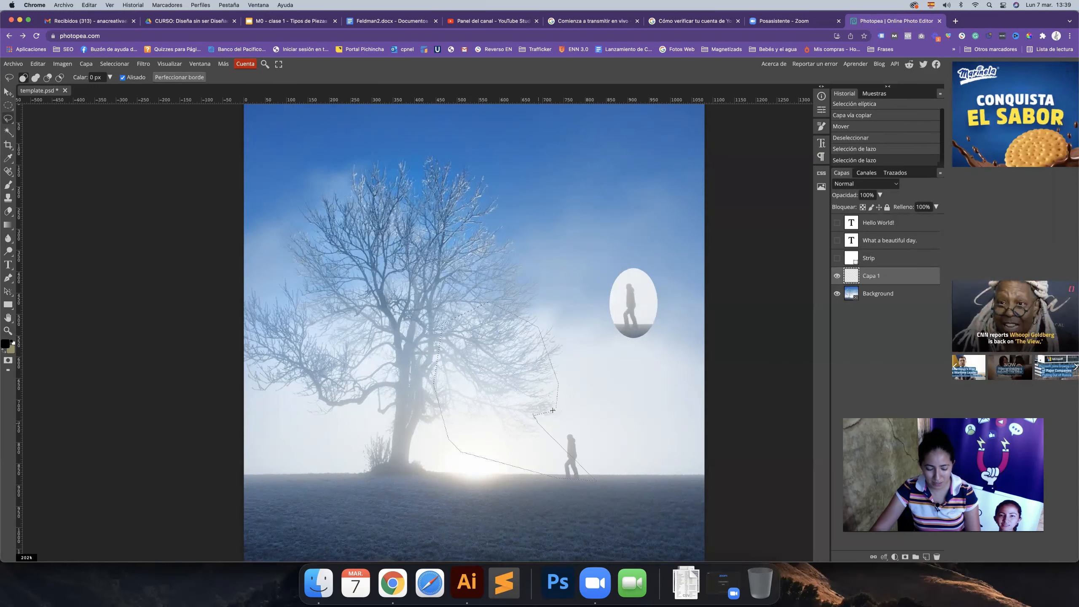
click(552, 409)
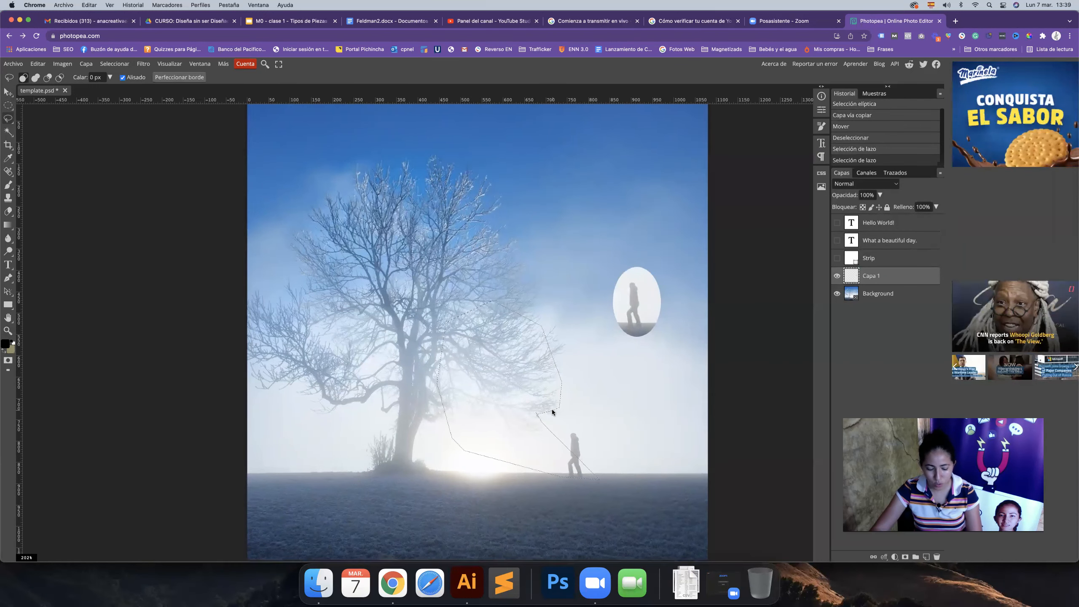
Step: Try a Polygonal Lasso selection with straight segments around the tree's crown, and deselect it
right_click(8, 119)
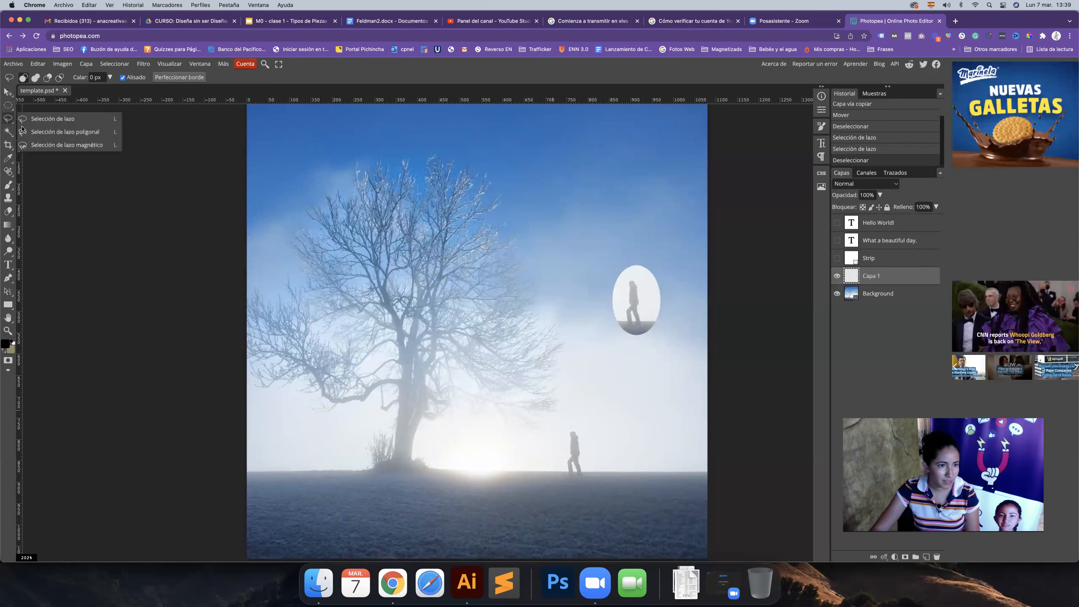
click(54, 134)
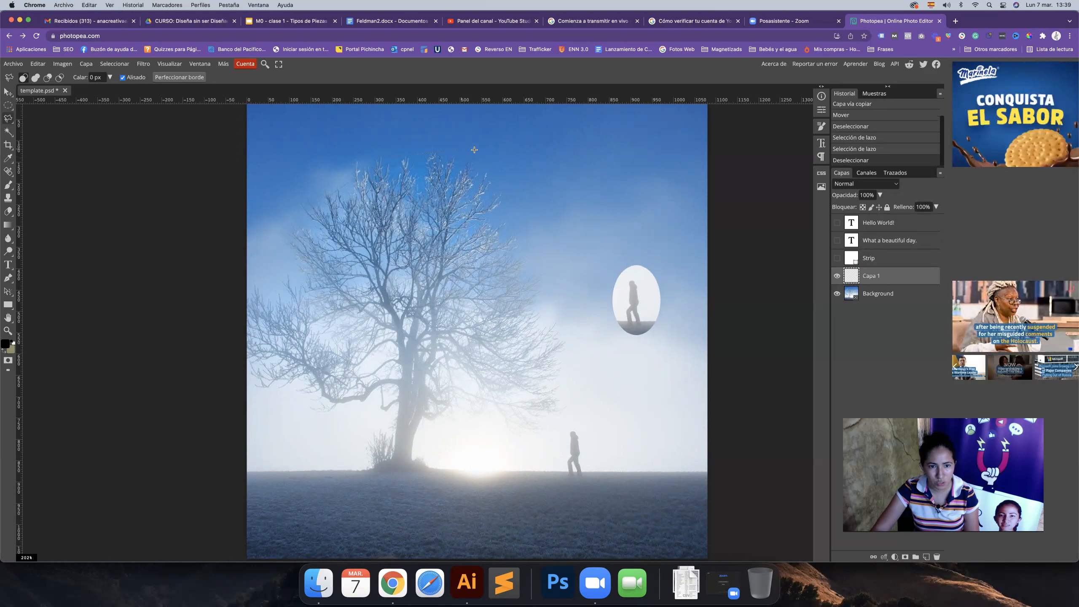
click(547, 246)
click(489, 307)
click(378, 313)
click(321, 207)
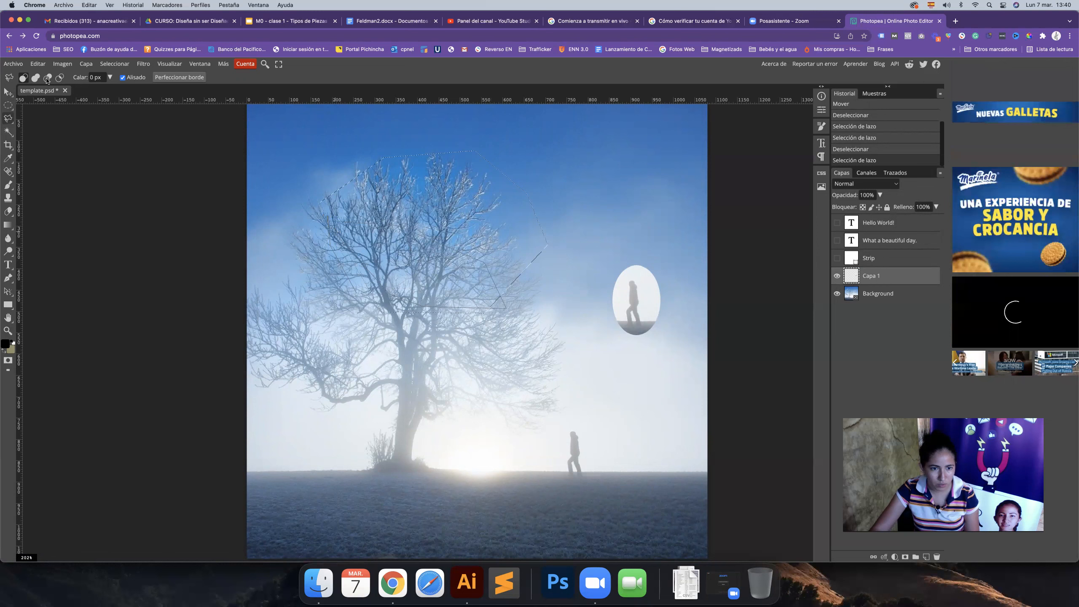
click(8, 92)
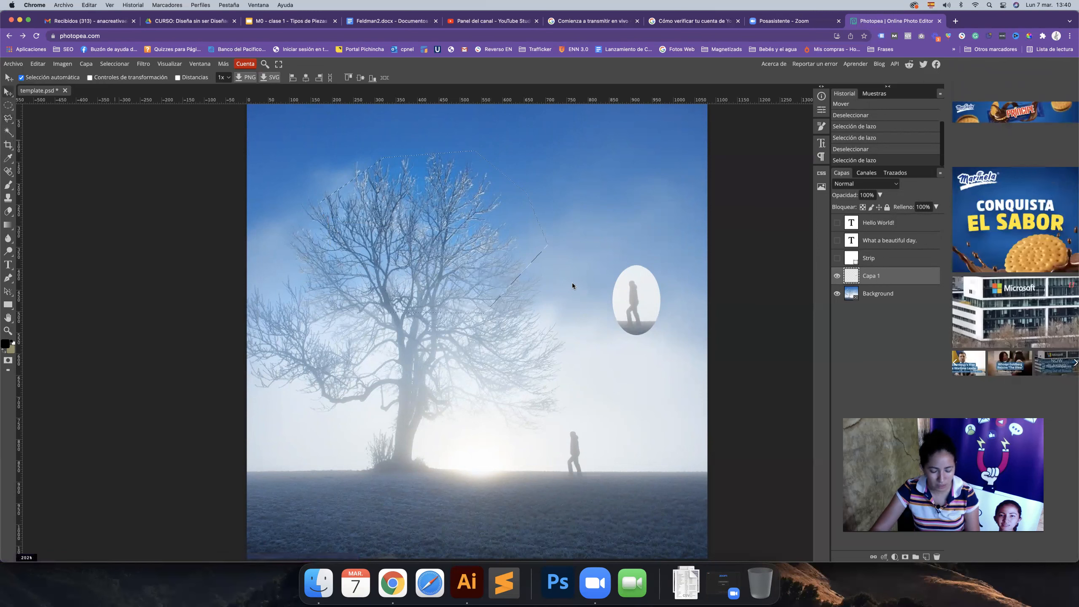
key(super+d)
Step: Zoom in on the walking person and start outlining the body with the Magnetic Lasso
click(8, 118)
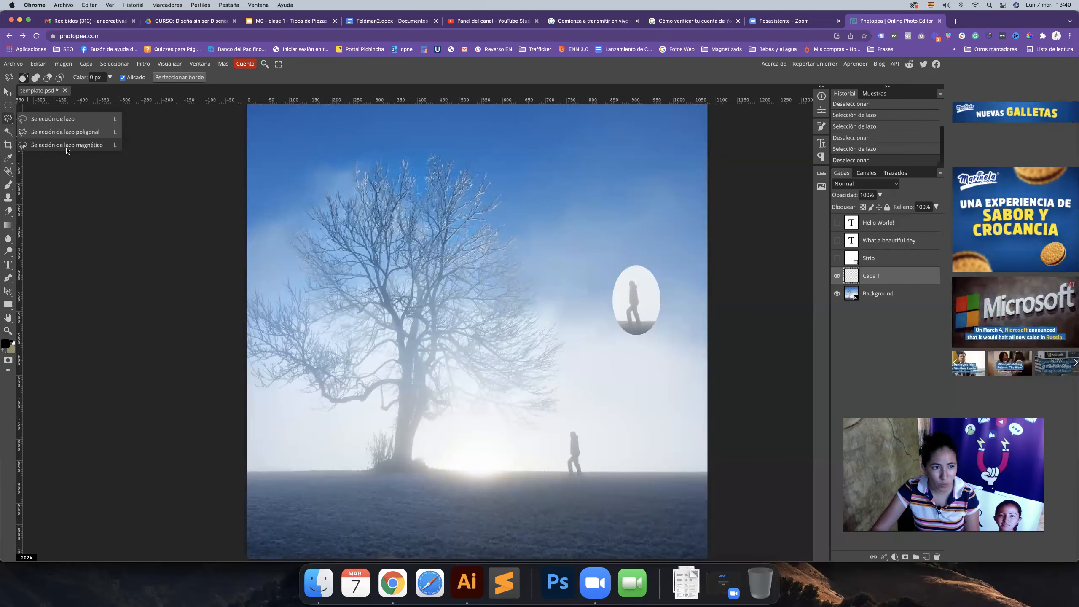
click(67, 146)
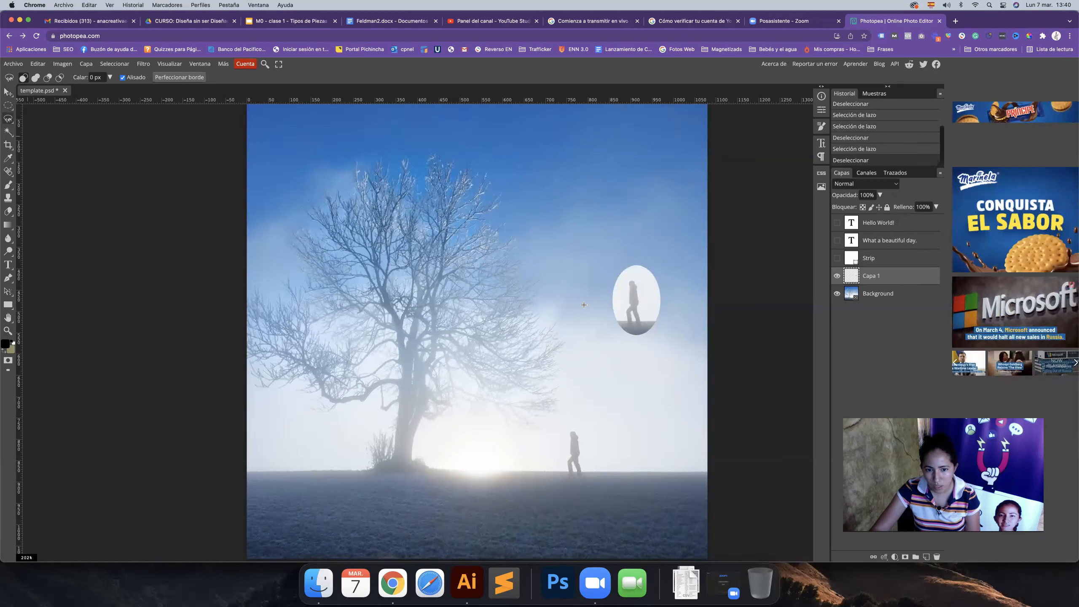
key(z)
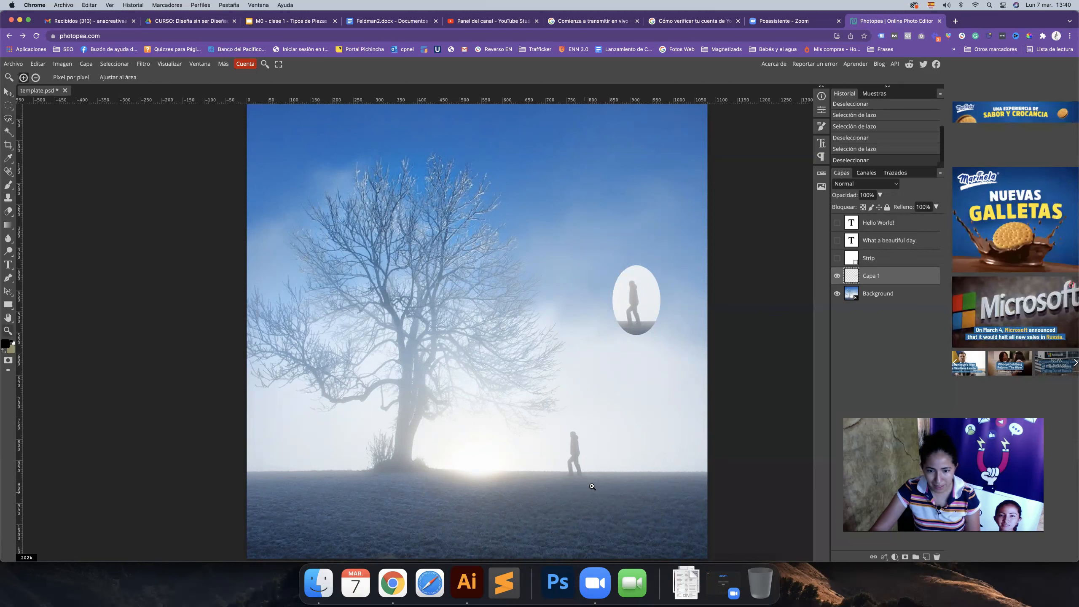
scroll(494, 350, up, 5)
key(l)
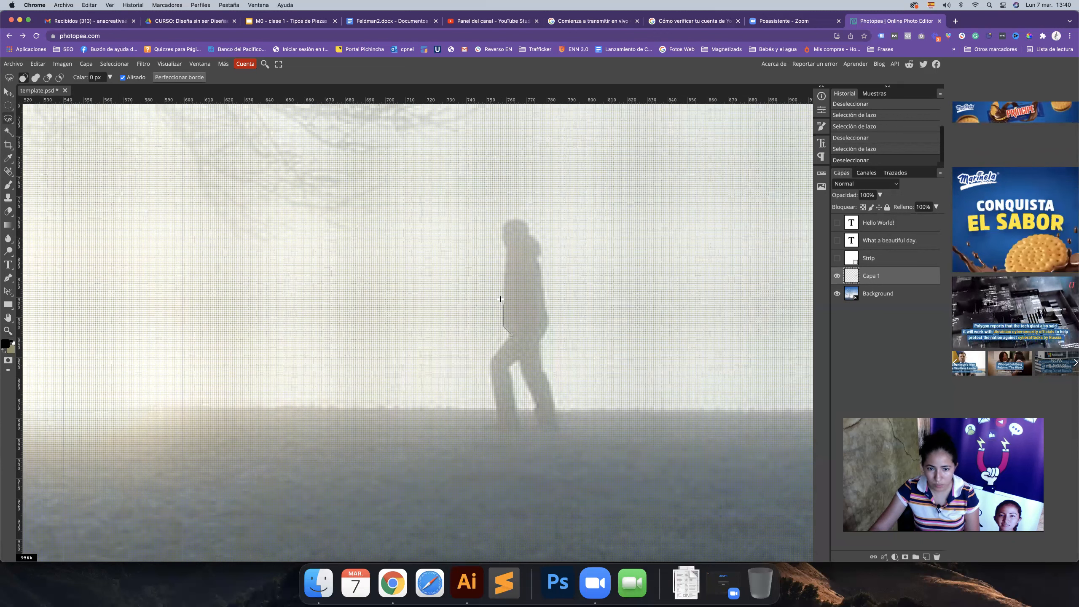
key(z)
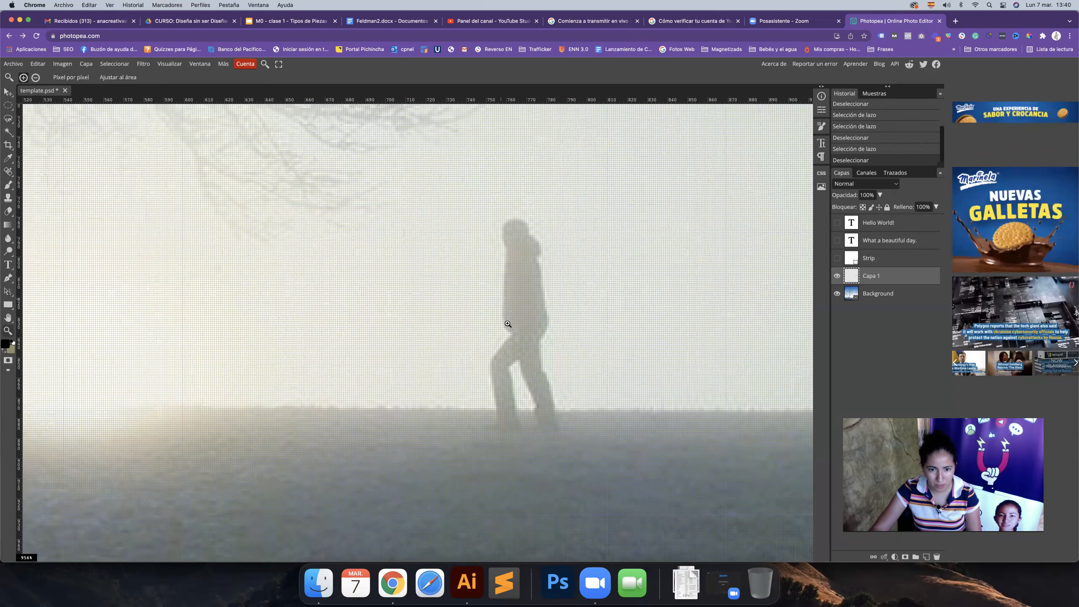
key(v)
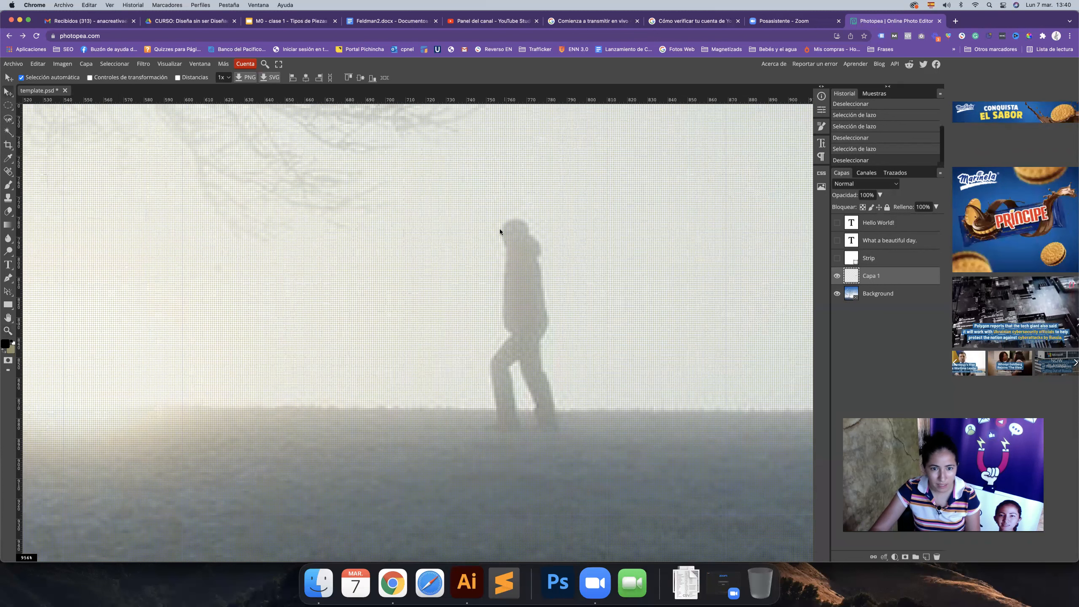
click(9, 120)
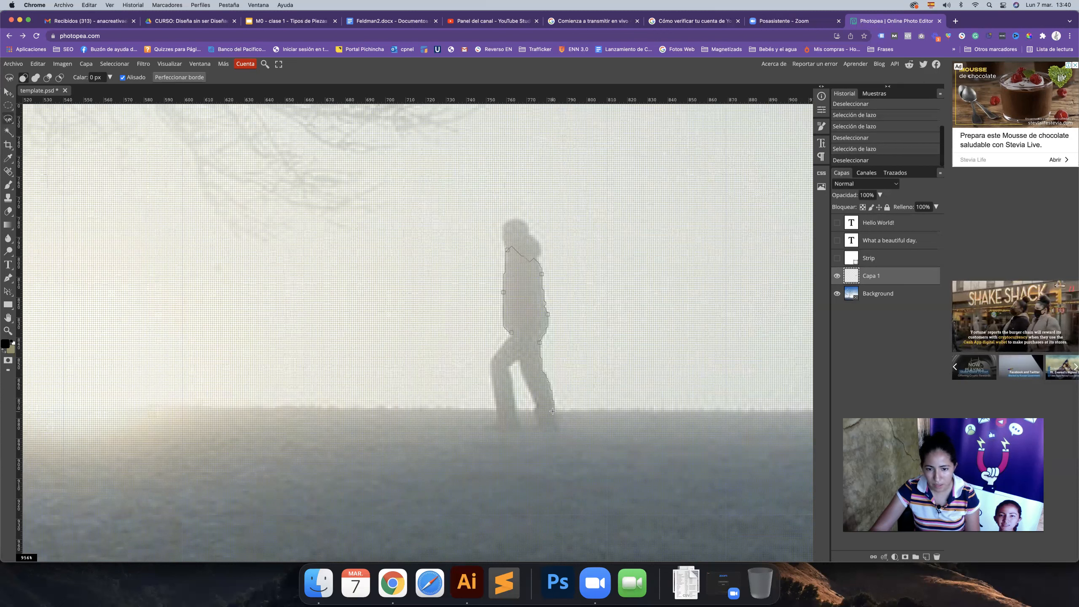
Step: Cancel the partial outline, try tracing the person's back and head again, and discard that trace too
key(Escape)
key(super+z)
key(super+z)
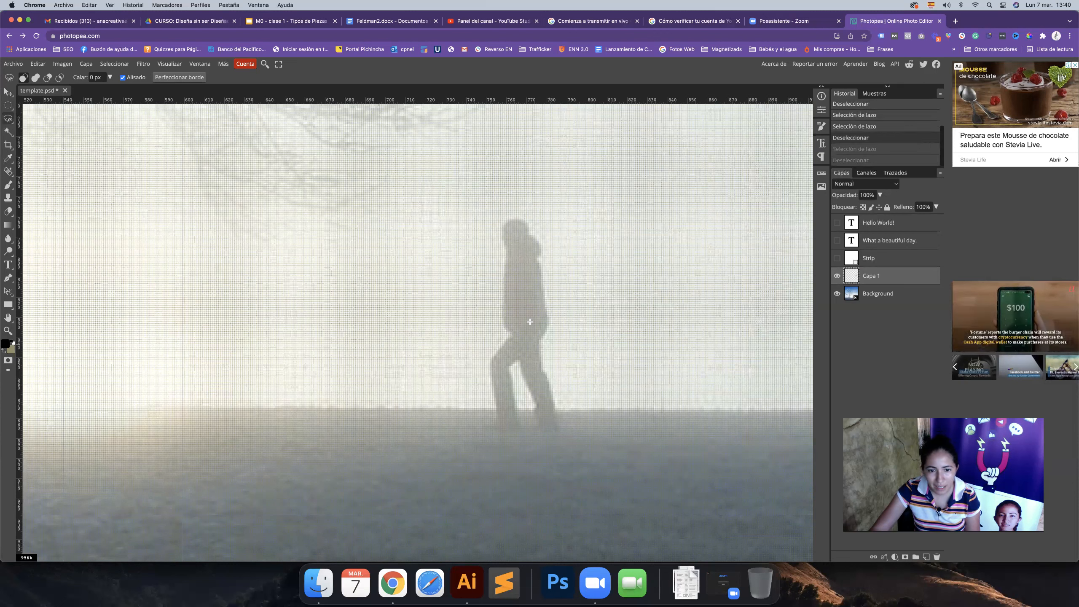
click(509, 330)
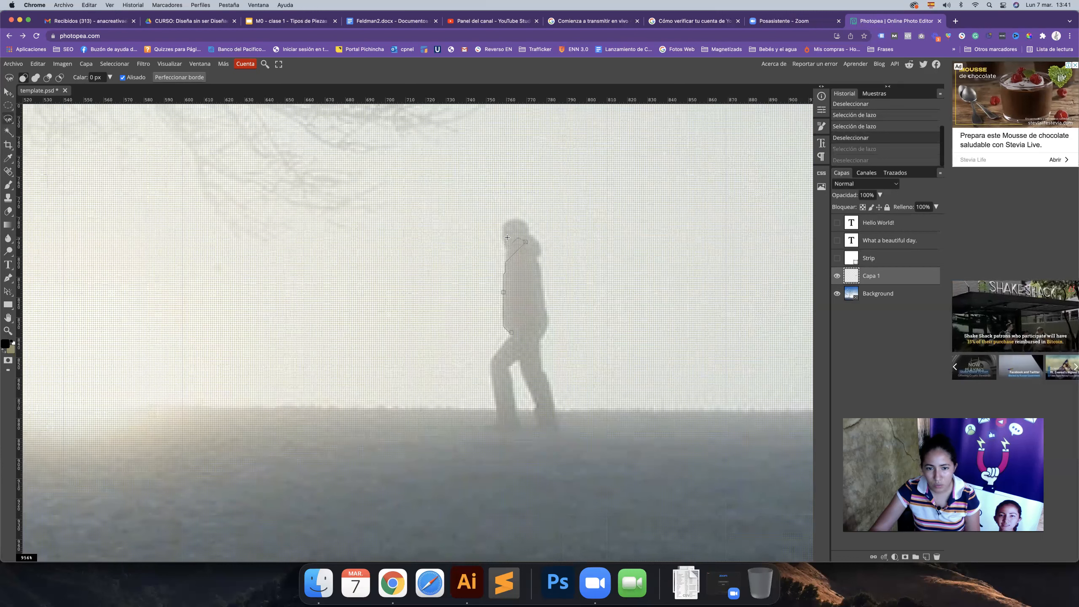
key(super+z)
key(super+d)
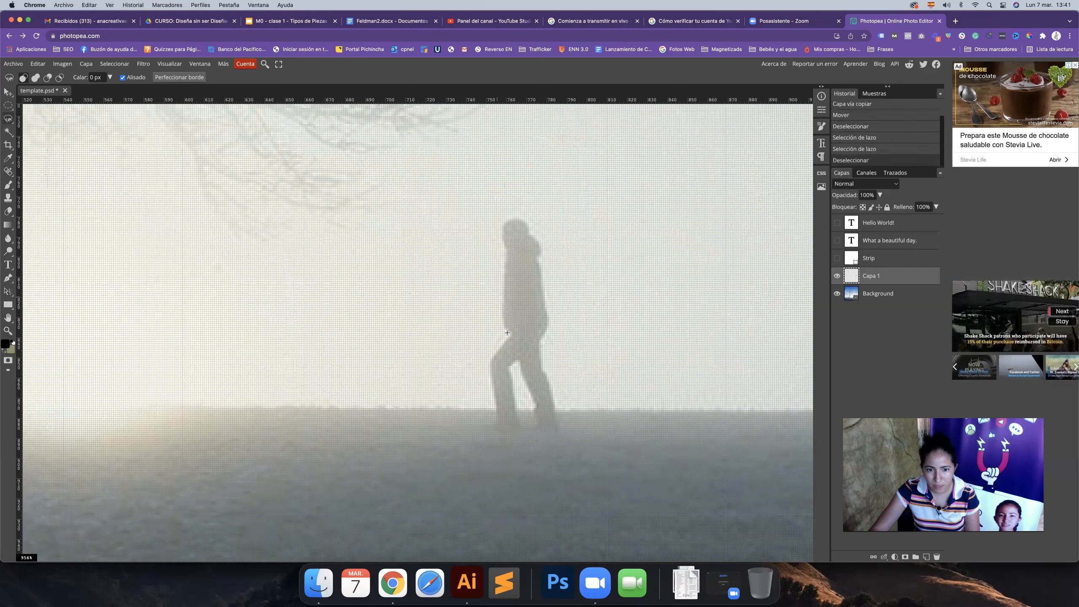
Step: Trace the walking person's whole silhouette with the Magnetic Lasso and close it into a selection
click(506, 332)
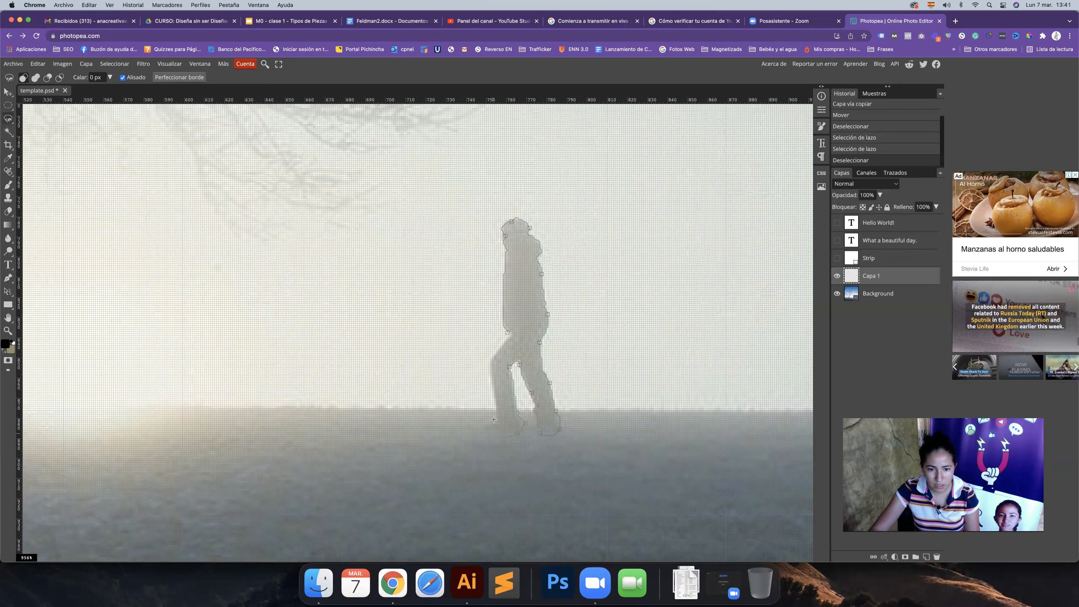
double_click(507, 332)
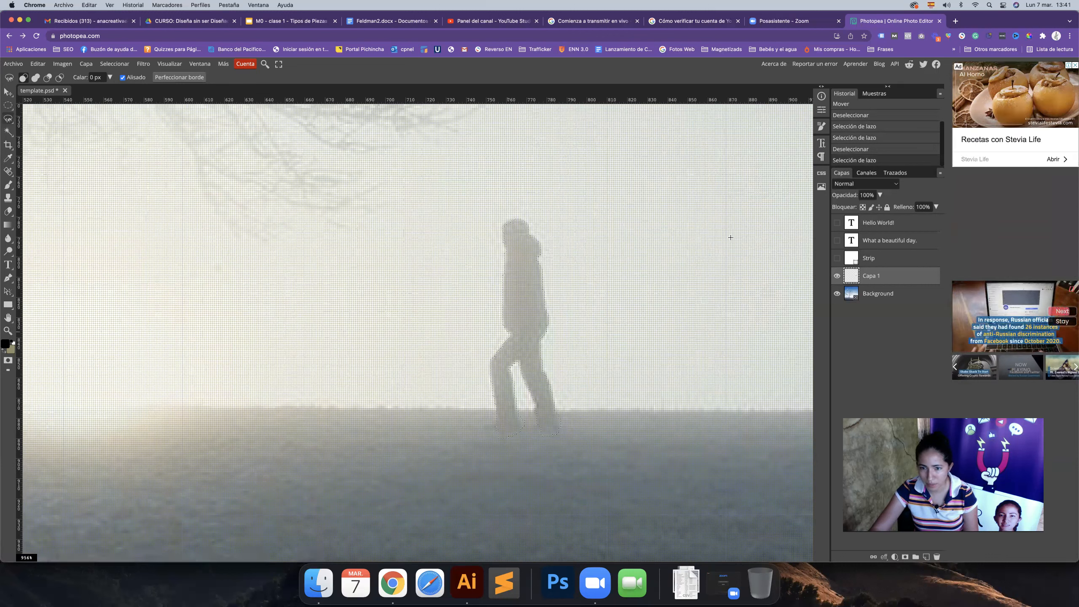
Step: Copy the selected walking person from the Background layer to a new layer and move the copy up beside the original
click(886, 298)
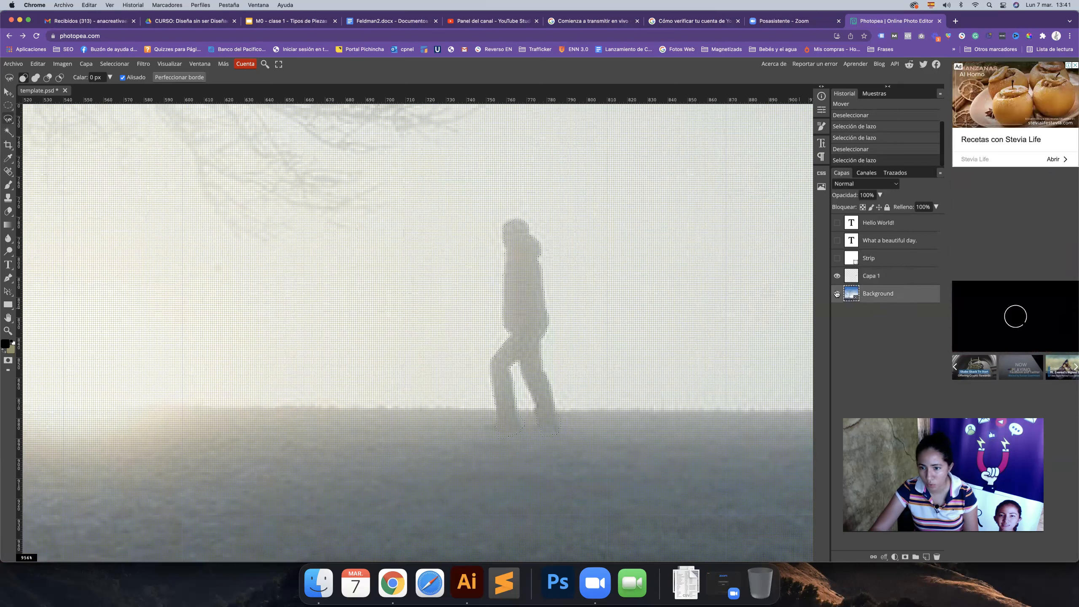
key(super+j)
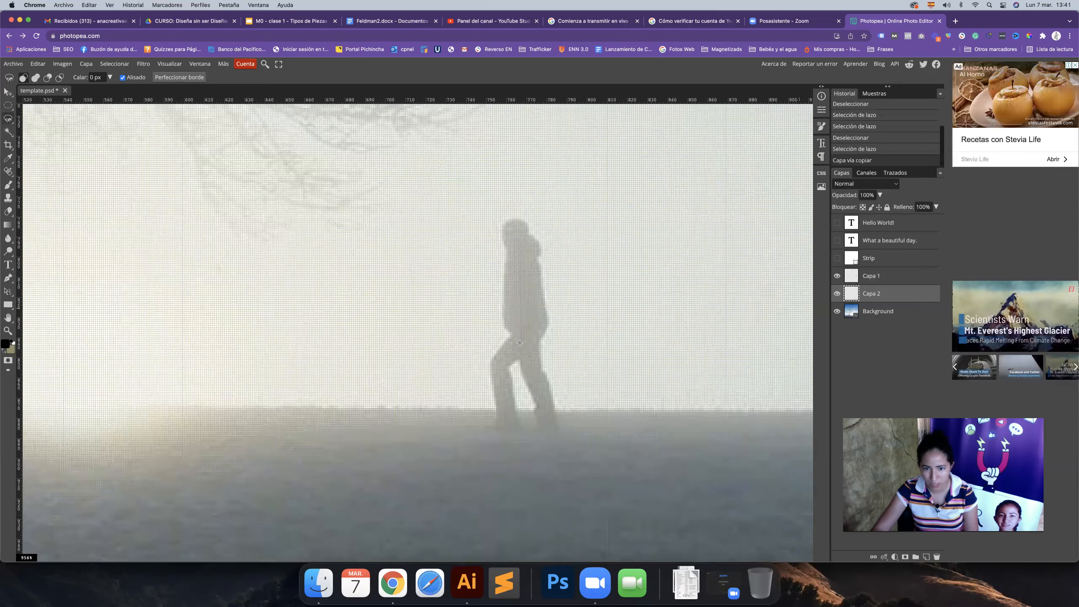
key(v)
drag(529, 317, 631, 263)
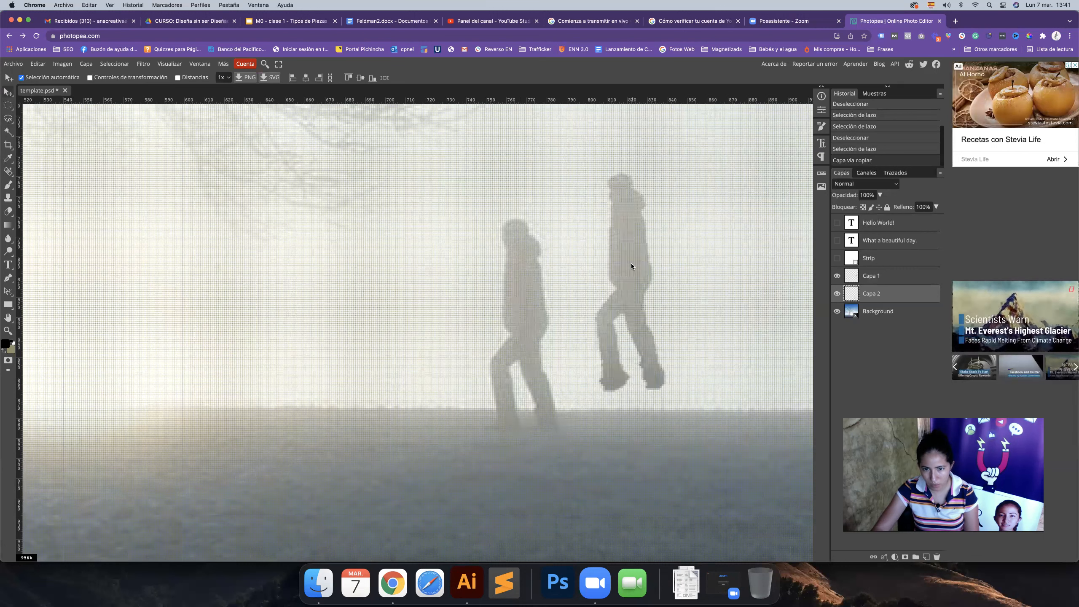
key(z)
drag(448, 288, 438, 391)
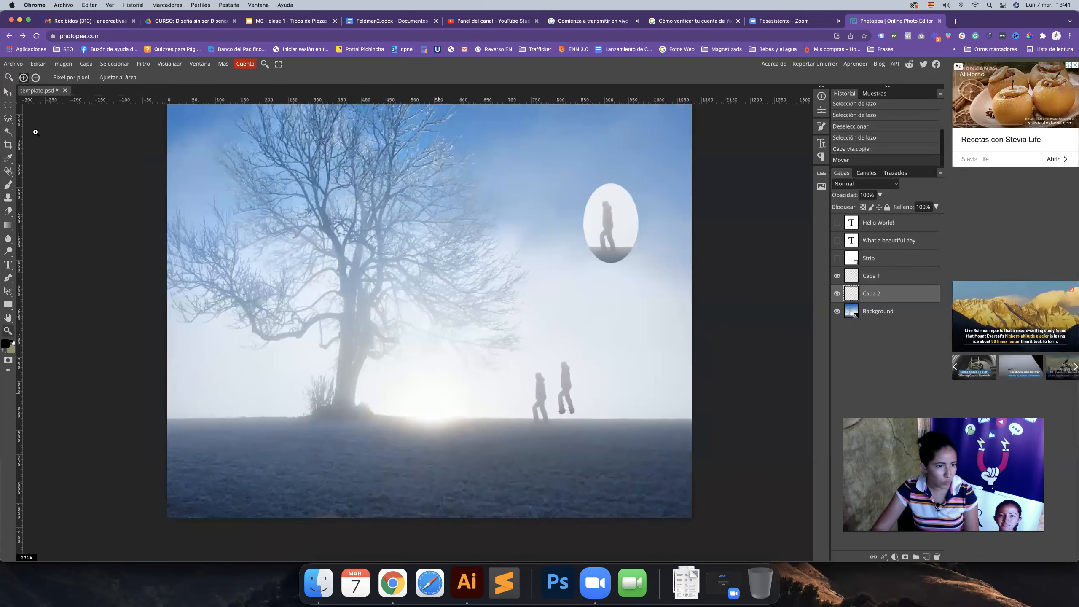
Step: Place the Vans logo image descarga (3) from the Downloads folder into the document and move it over the tree
click(10, 135)
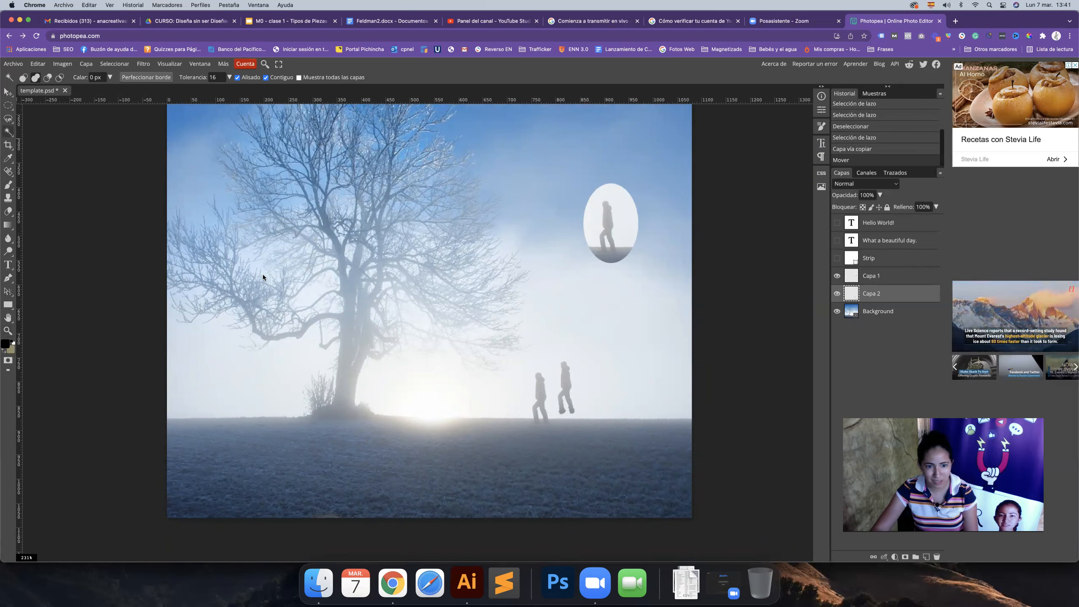
drag(408, 338, 456, 377)
key(z)
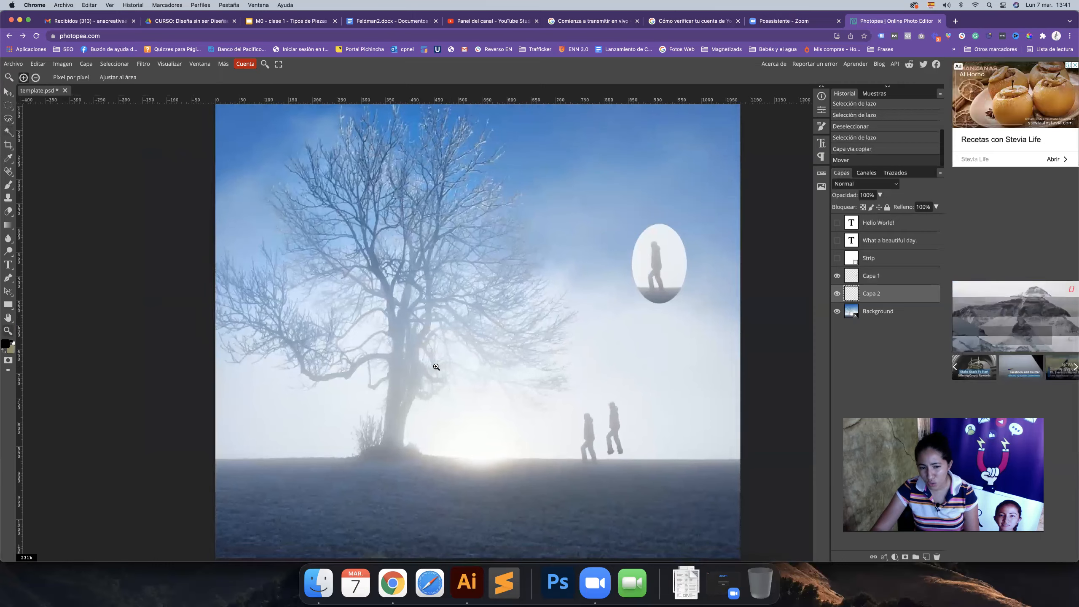
alt+click(437, 367)
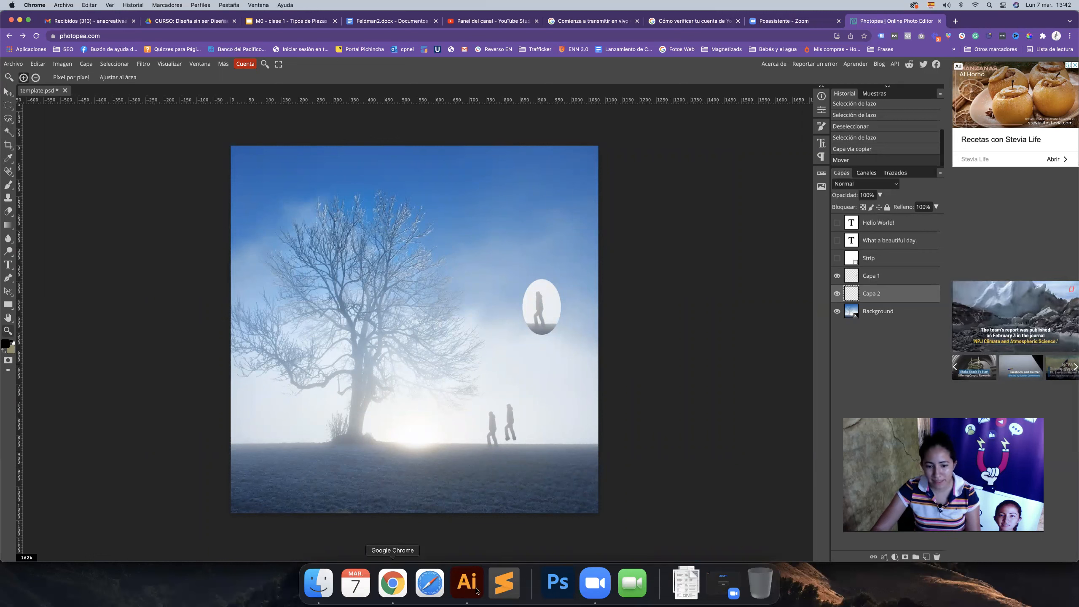
right_click(685, 595)
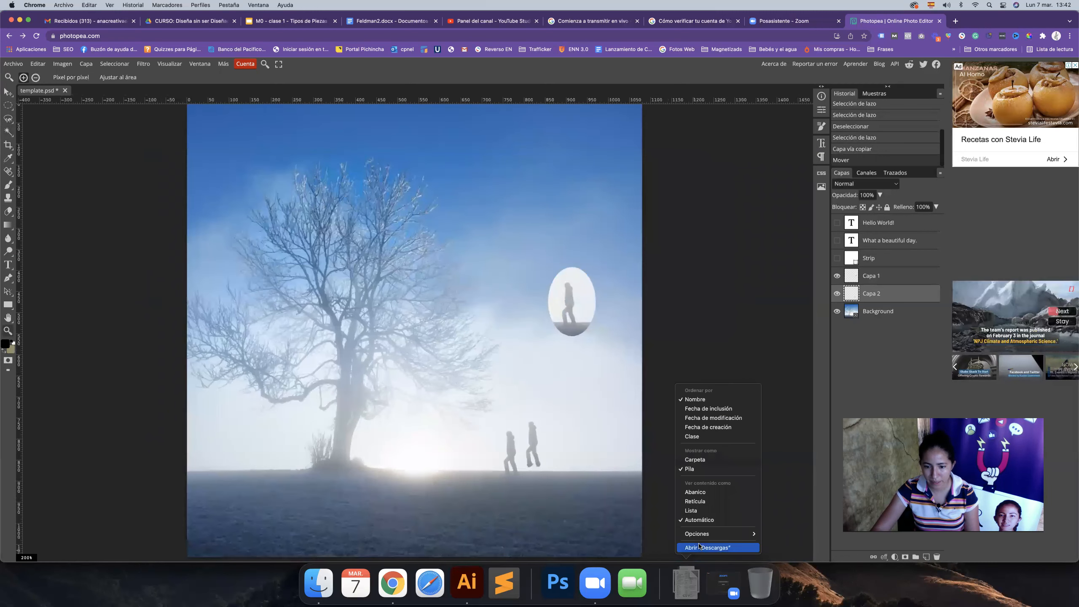
click(703, 547)
click(850, 181)
drag(850, 181, 515, 309)
drag(449, 324, 429, 350)
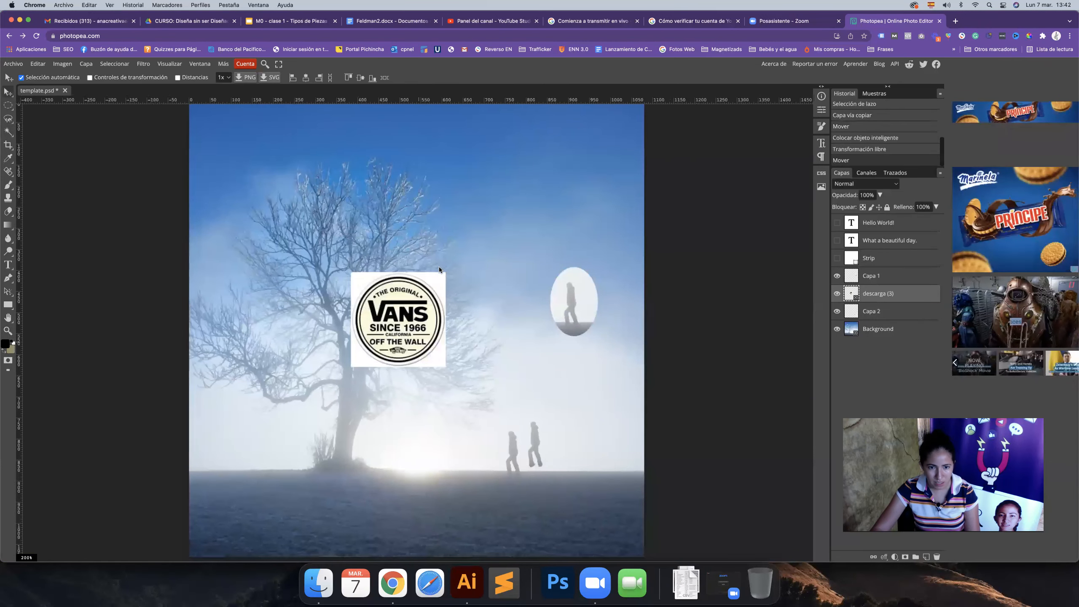
click(955, 21)
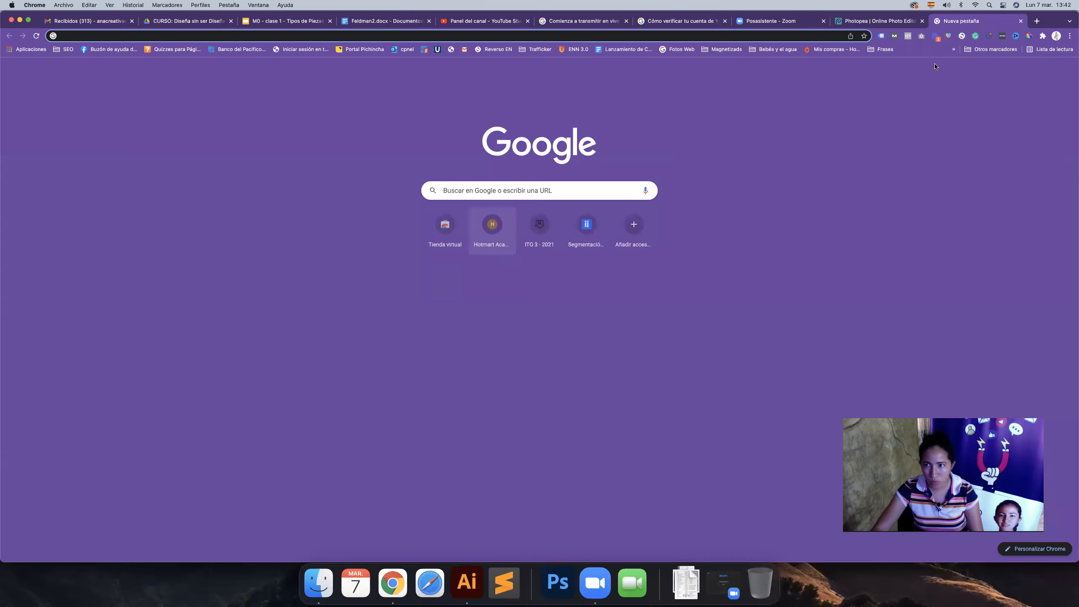
click(1020, 21)
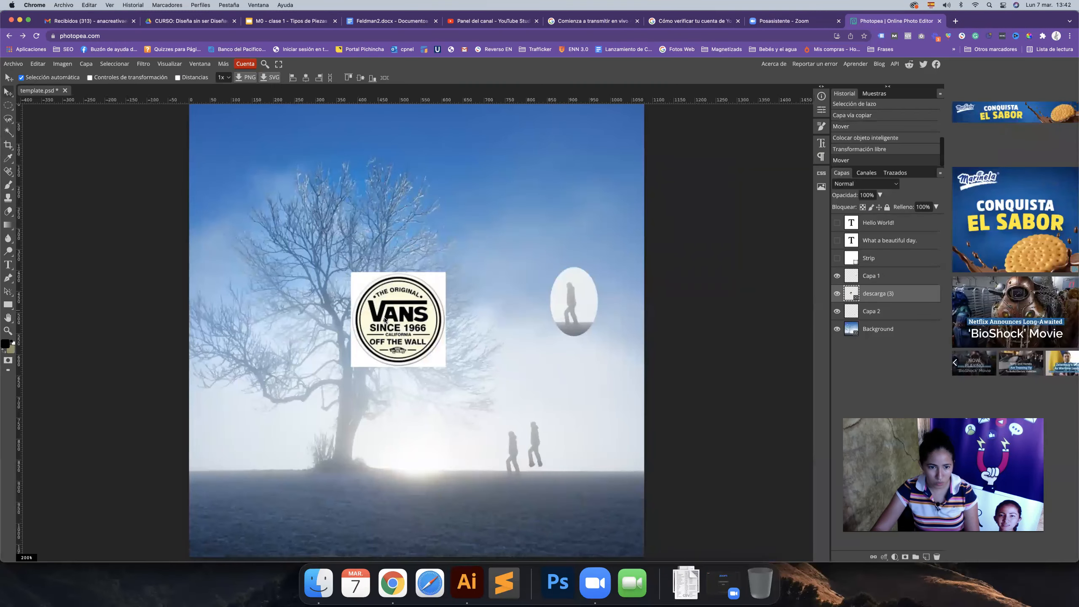
click(955, 21)
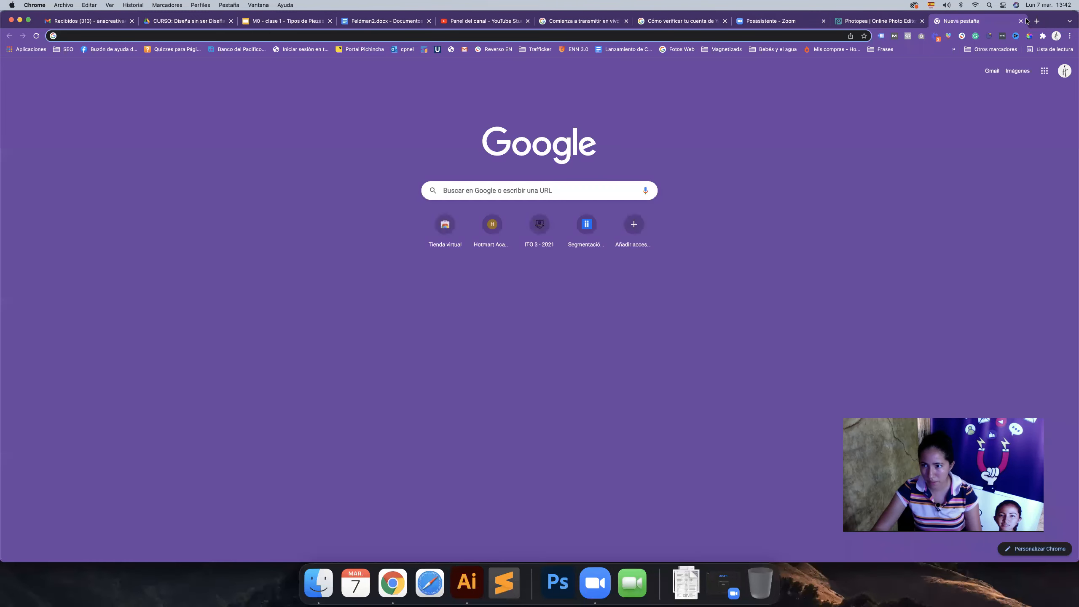
click(1020, 21)
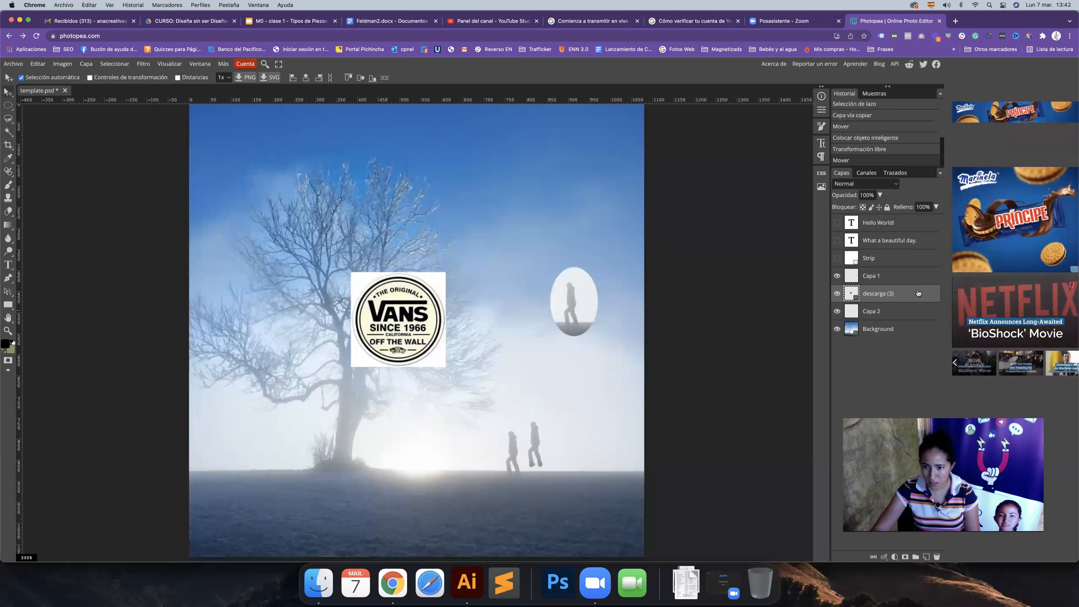
double_click(918, 294)
click(356, 127)
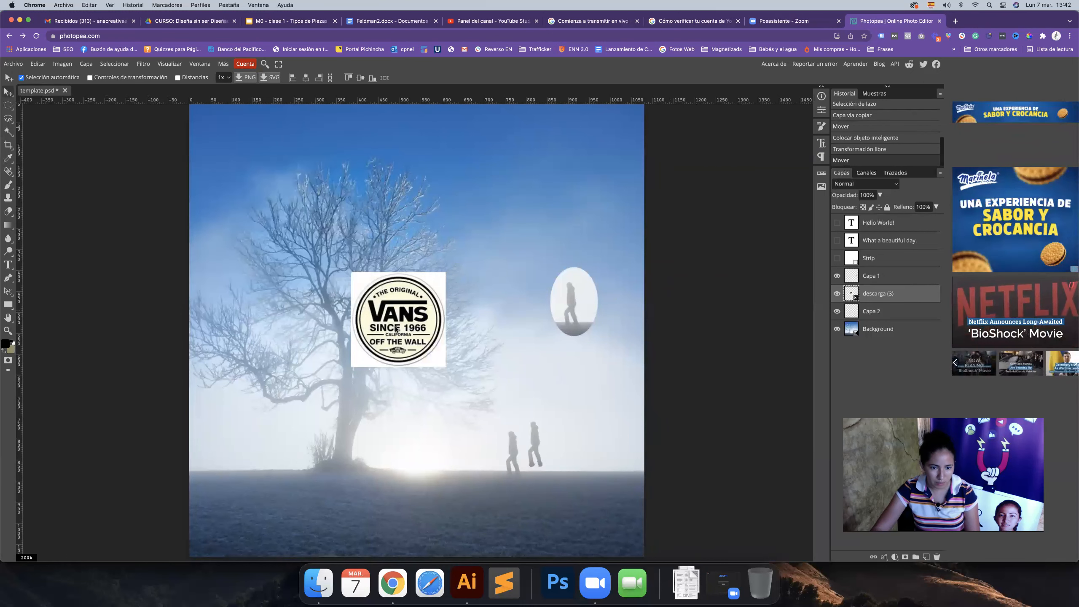
Step: Reposition the Vans logo over the upper right side of the tree's crown, and close the extra Zoom page
drag(401, 319, 349, 344)
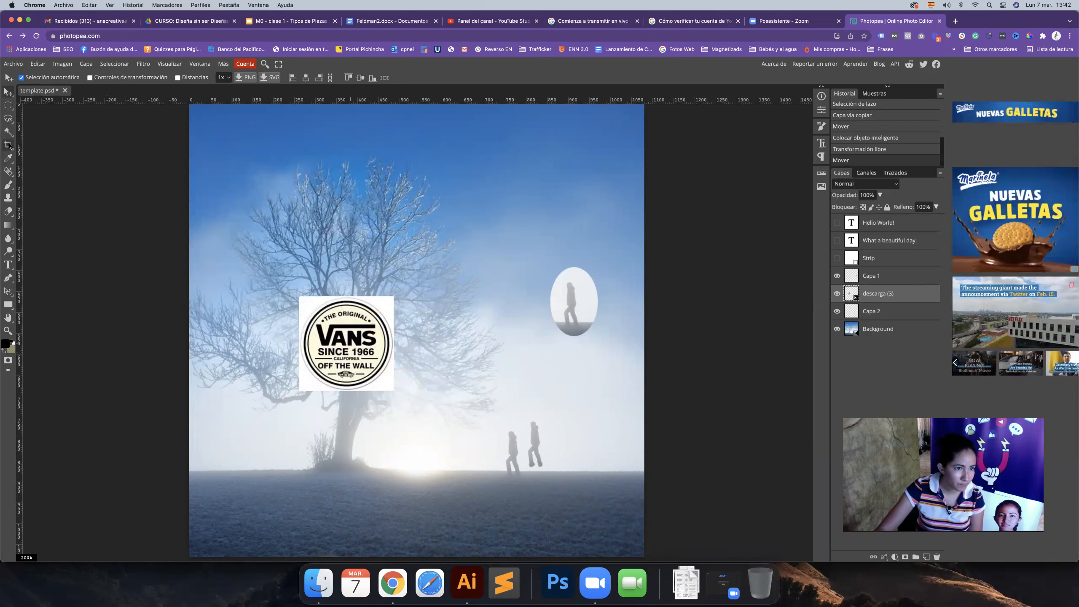
drag(321, 351, 334, 306)
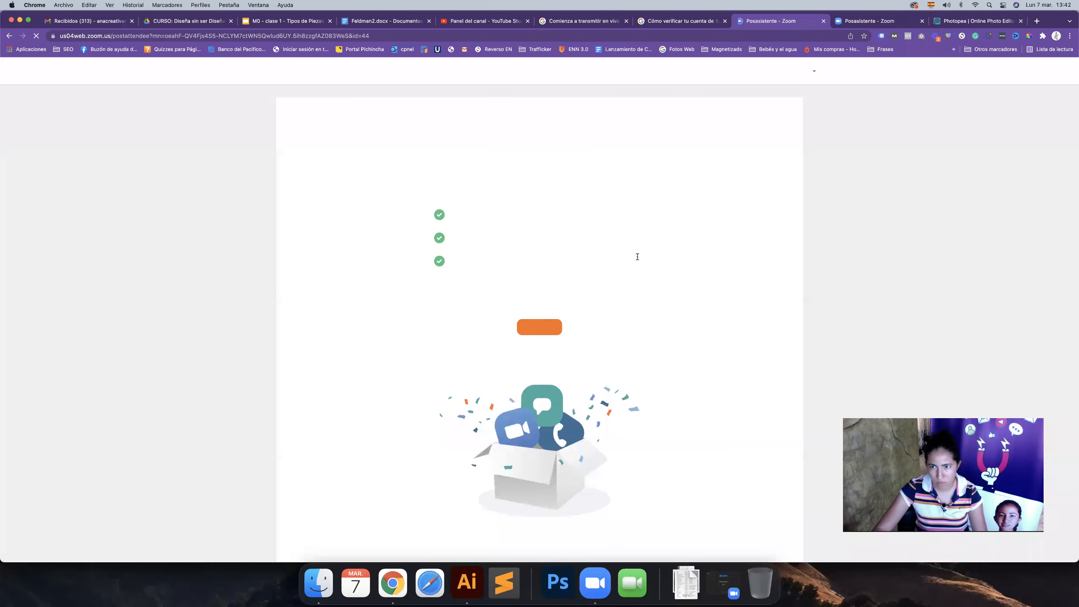
click(823, 20)
click(861, 22)
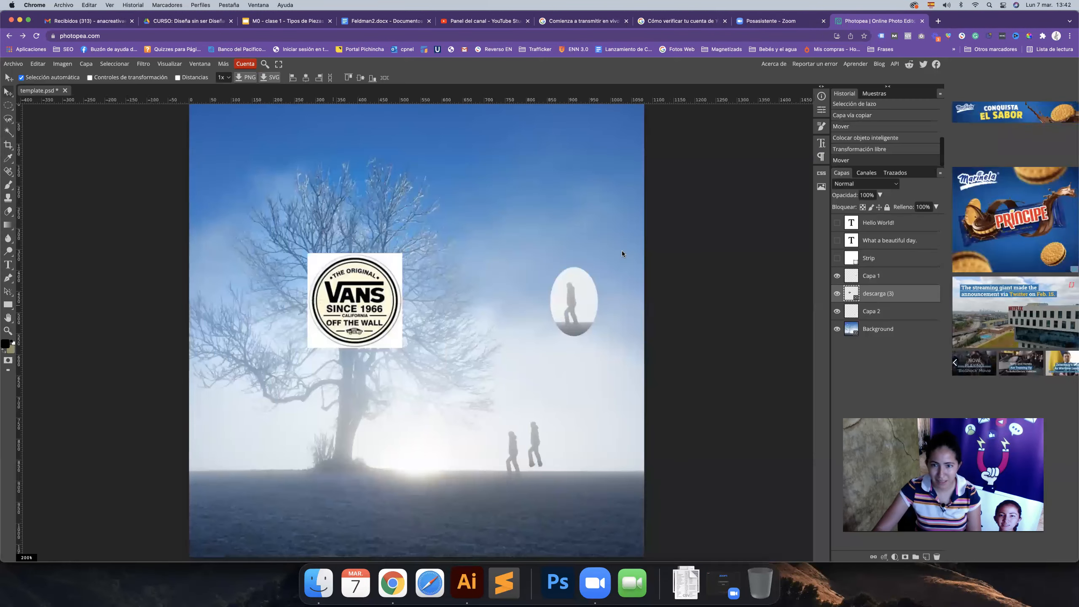
mouse_move(349, 311)
mouse_down()
mouse_move(351, 270)
mouse_move(357, 298)
mouse_up()
drag(380, 354, 417, 360)
drag(425, 308, 414, 301)
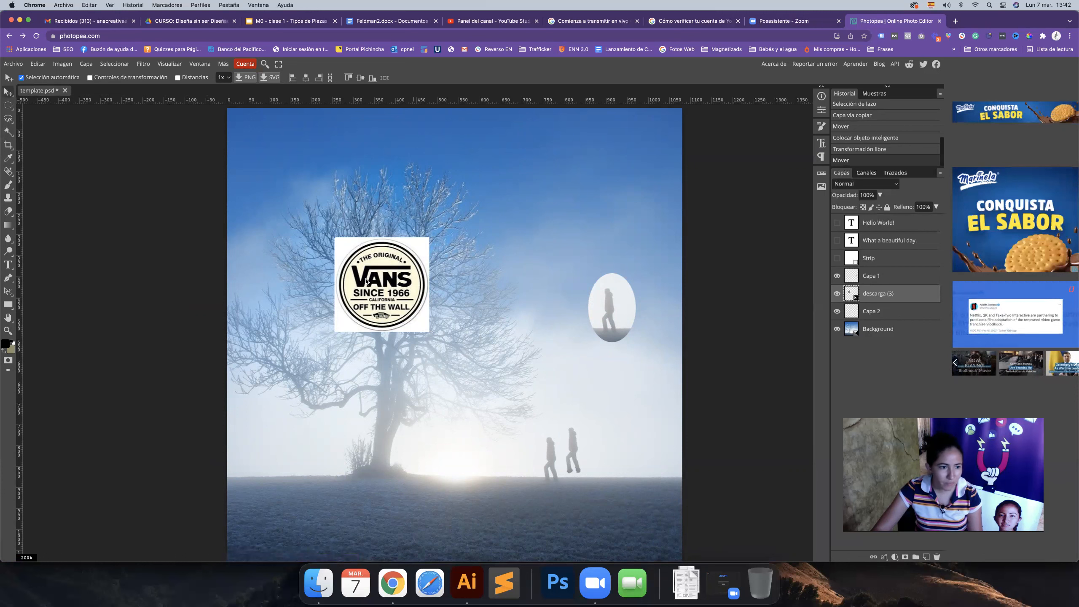
drag(371, 295, 371, 273)
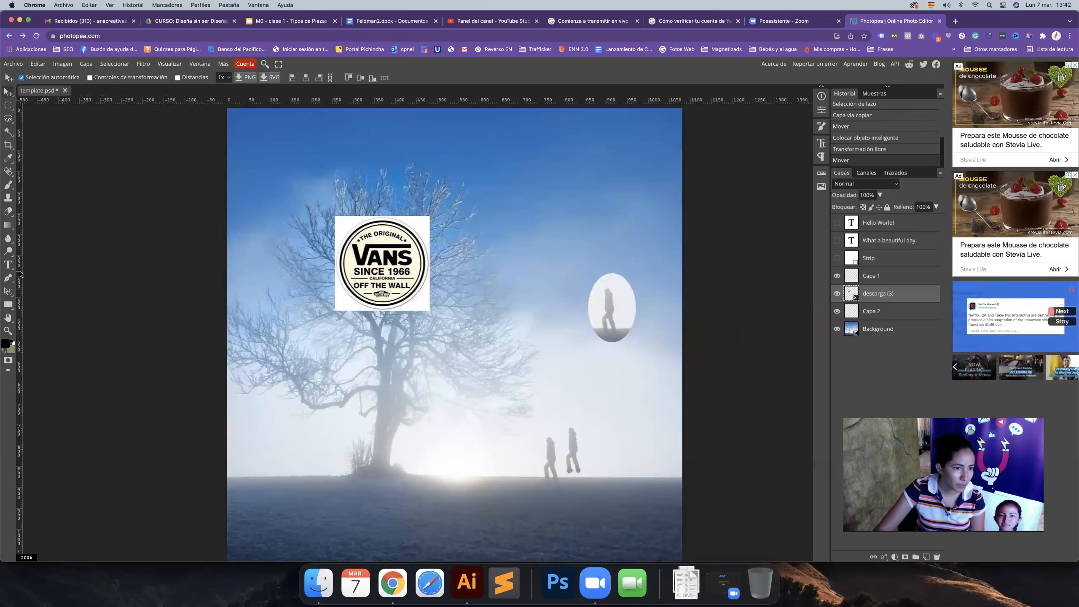
drag(420, 289, 505, 290)
Step: Try the Magic Wand with tolerance 16 on the white background in the logo's corner, and deselect it
key(z)
scroll(461, 277, up, 5)
scroll(442, 280, down, 10)
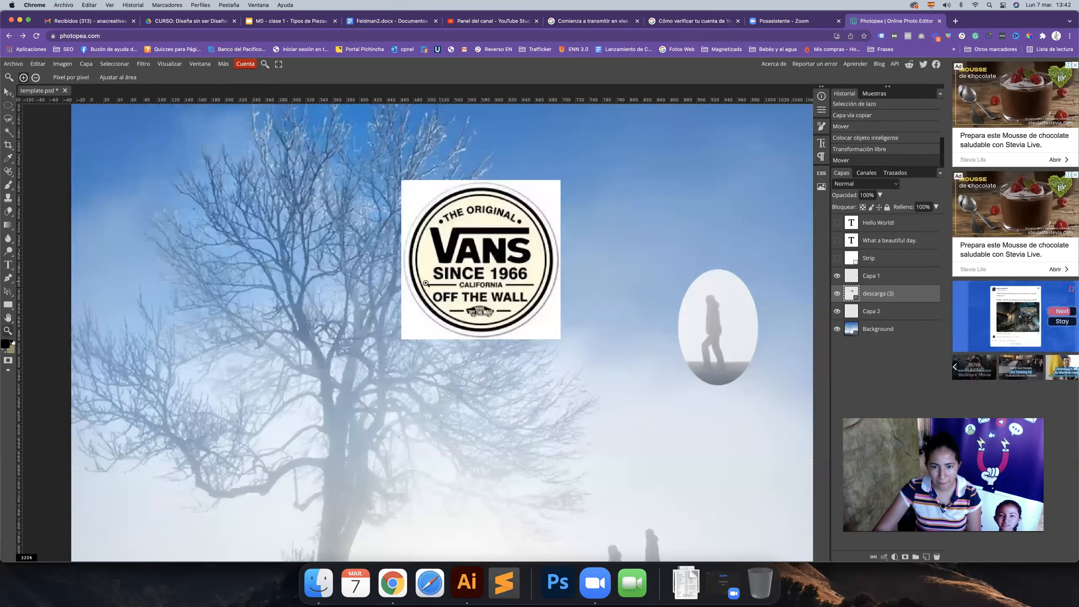
scroll(407, 307, up, 8)
scroll(407, 308, down, 6)
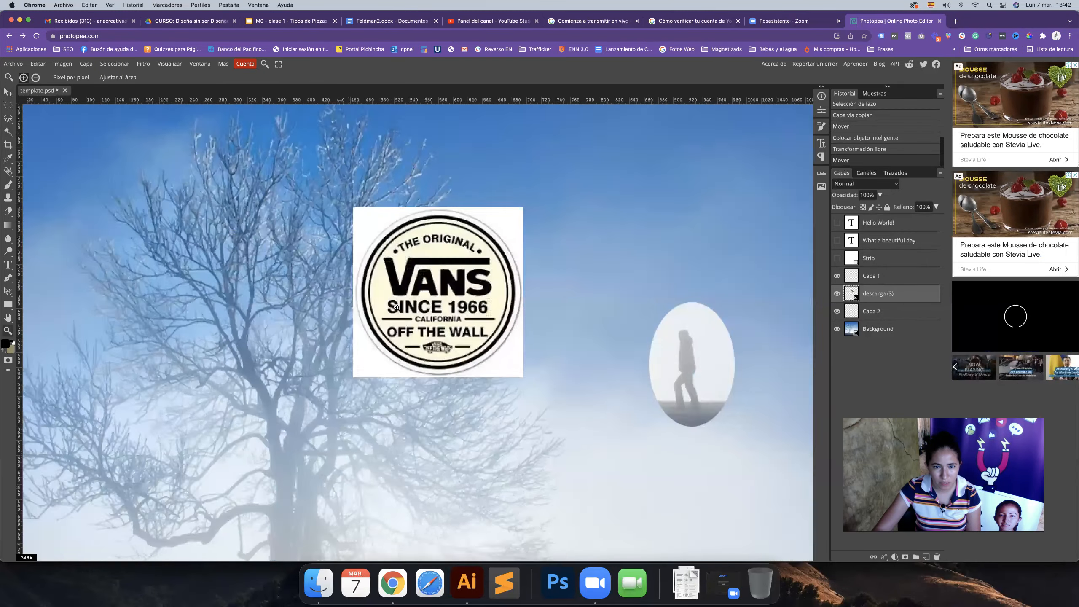
click(8, 133)
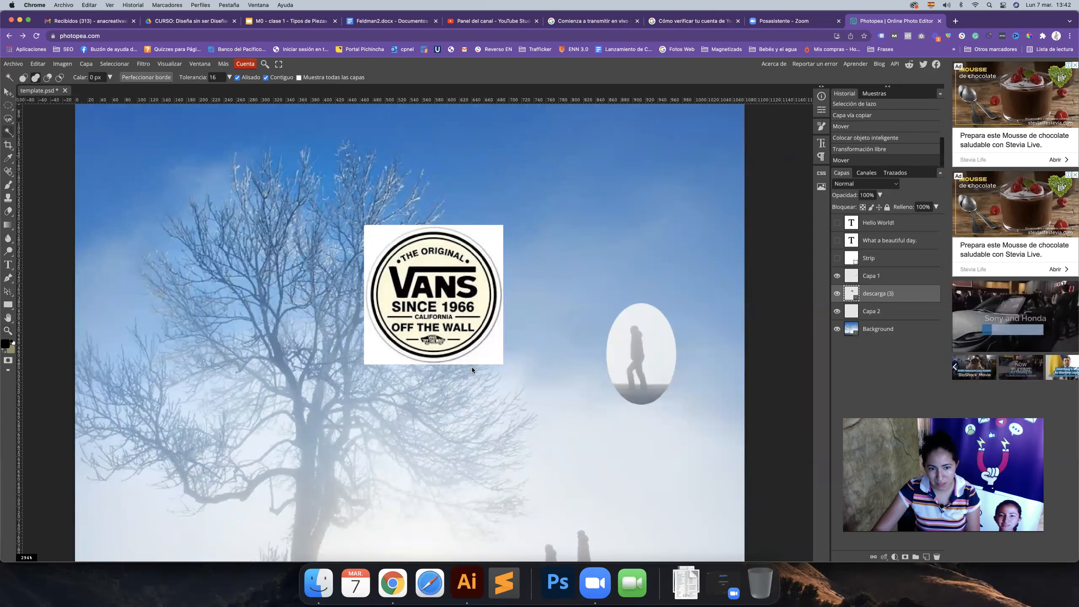
click(494, 235)
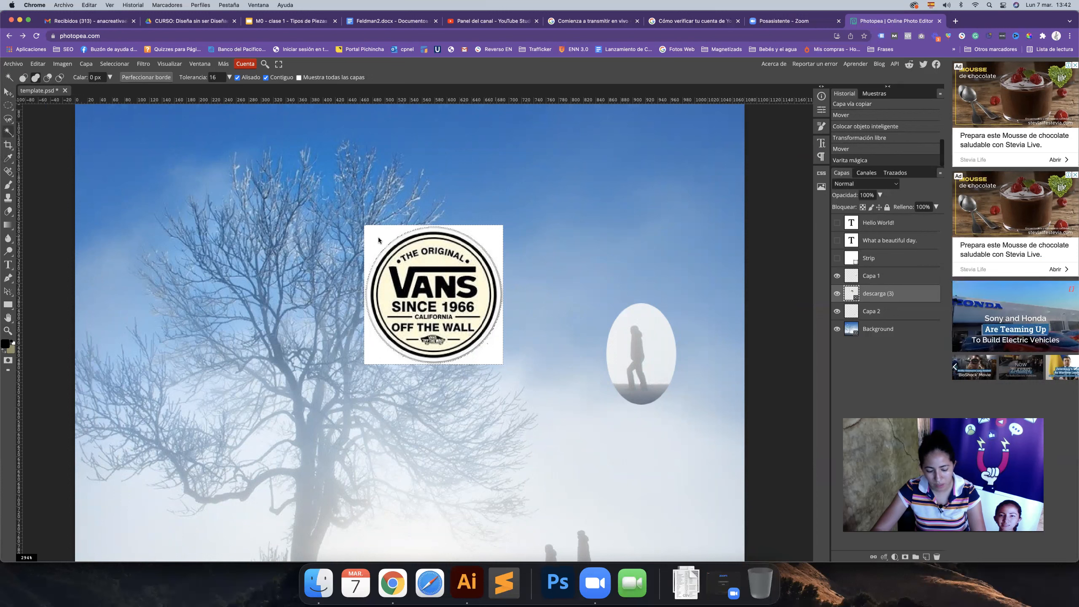
key(super+d)
Step: Zoom in on the Vans logo, try the Magic Wand on its cream-coloured fill, and deselect it
key(z)
drag(433, 296, 444, 291)
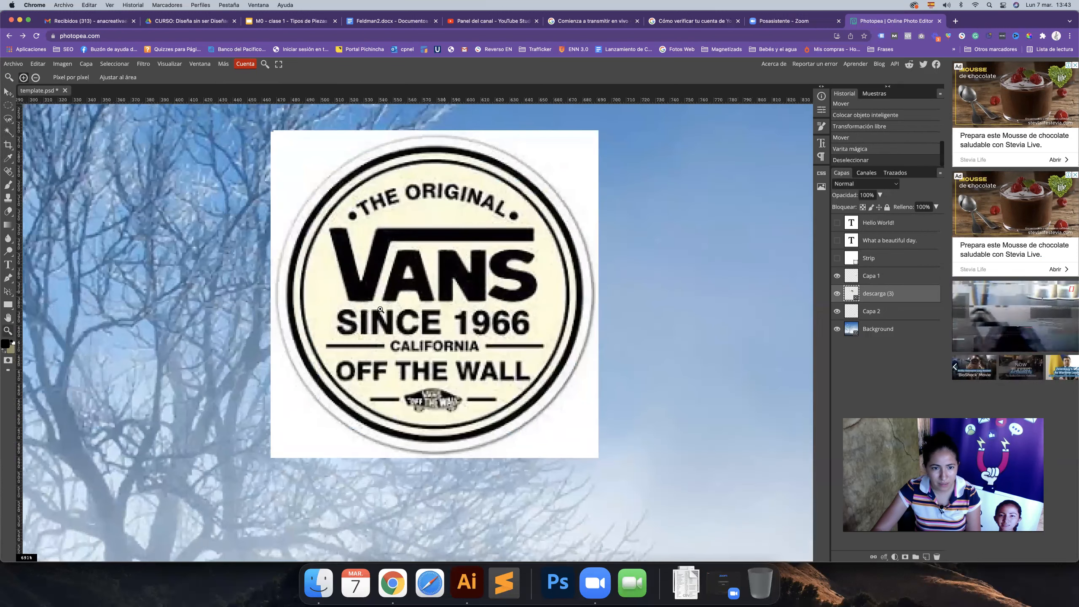
click(8, 132)
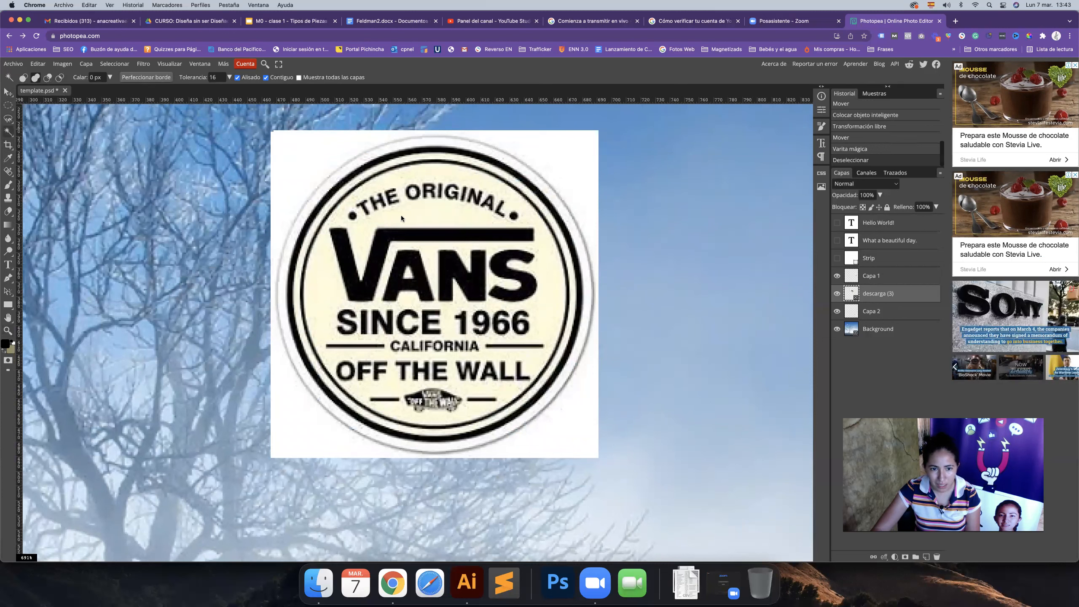
click(435, 217)
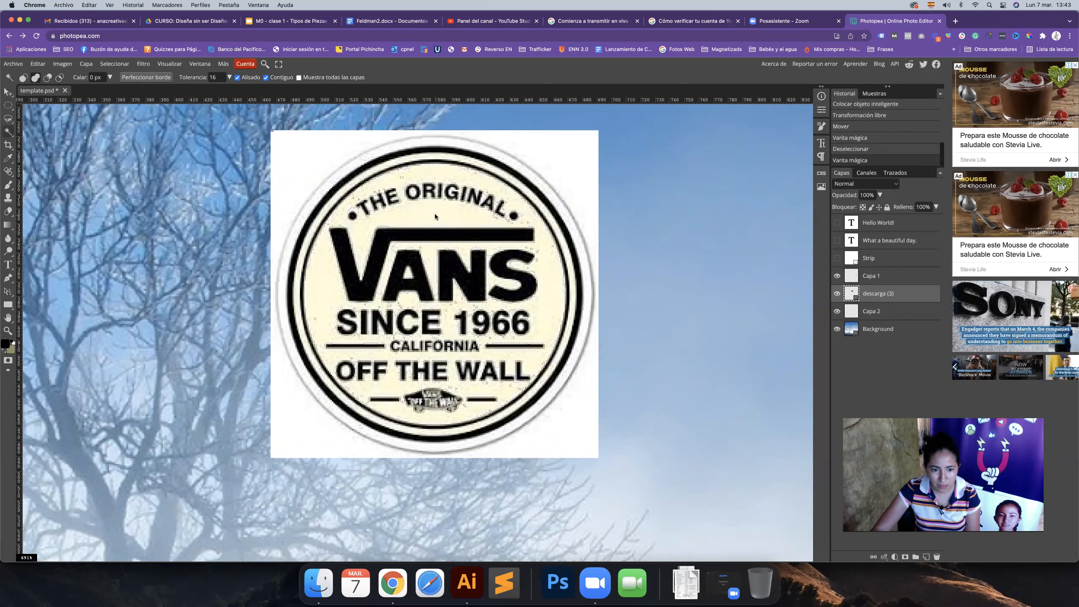
key(super+d)
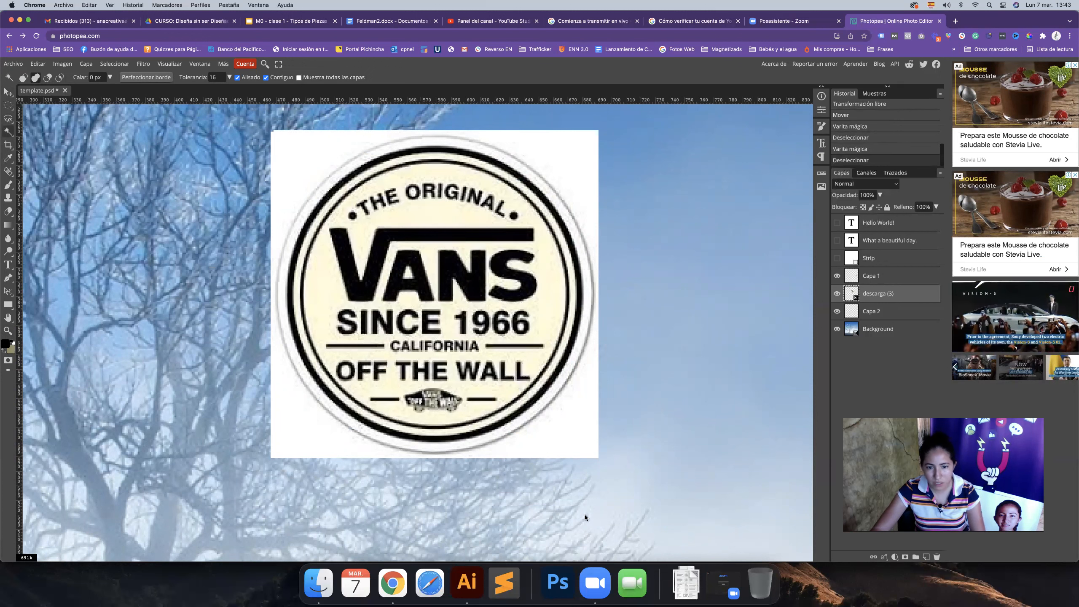
Step: Select the white background around the round logo with the Magic Wand and try to delete it
click(588, 440)
click(586, 449)
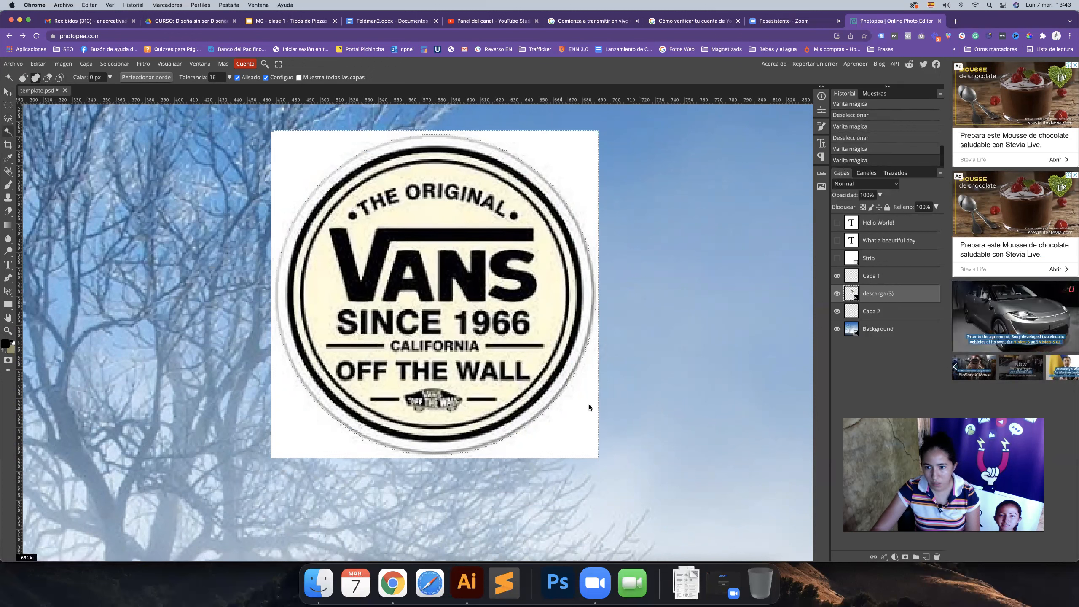
key(BackSpace)
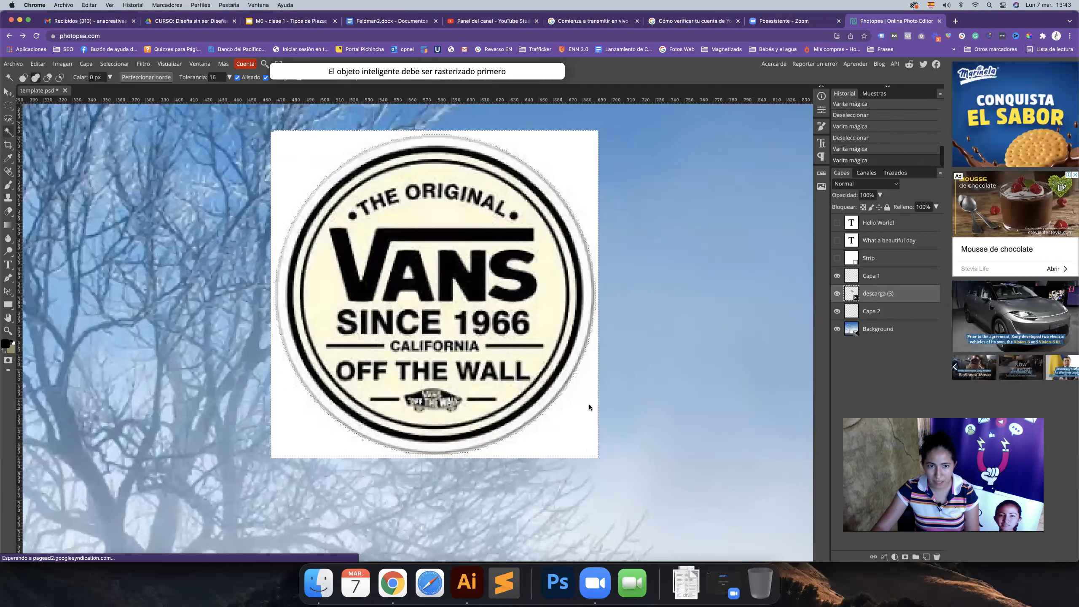
scroll(389, 152, right, 1)
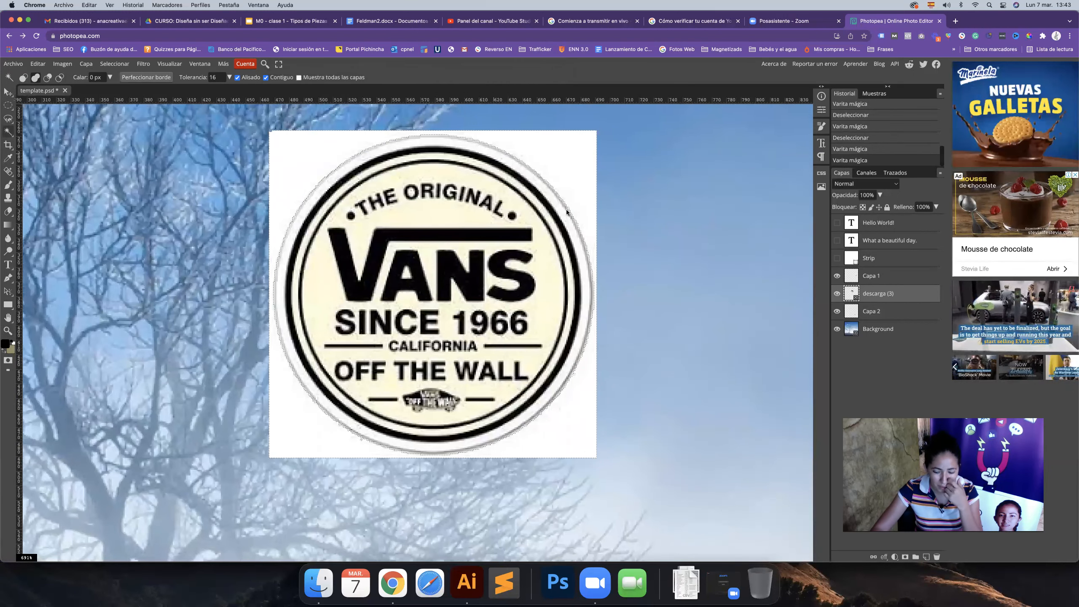
key(BackSpace)
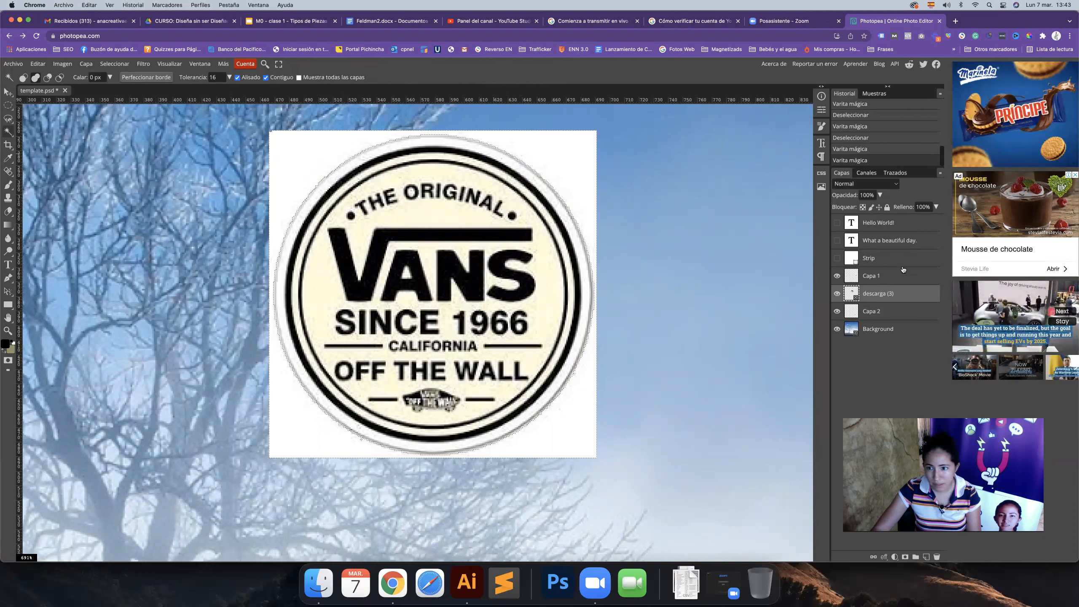
Step: Rasterize the logo's smart object layer descarga (3) and clear the selection
right_click(915, 300)
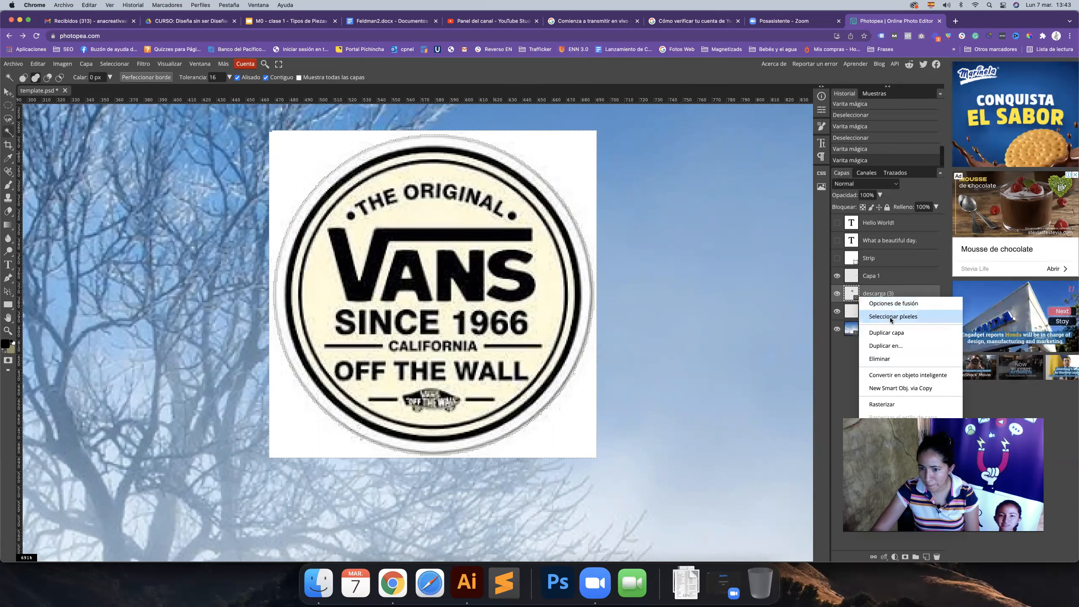
click(883, 404)
key(super+d)
key(super+t)
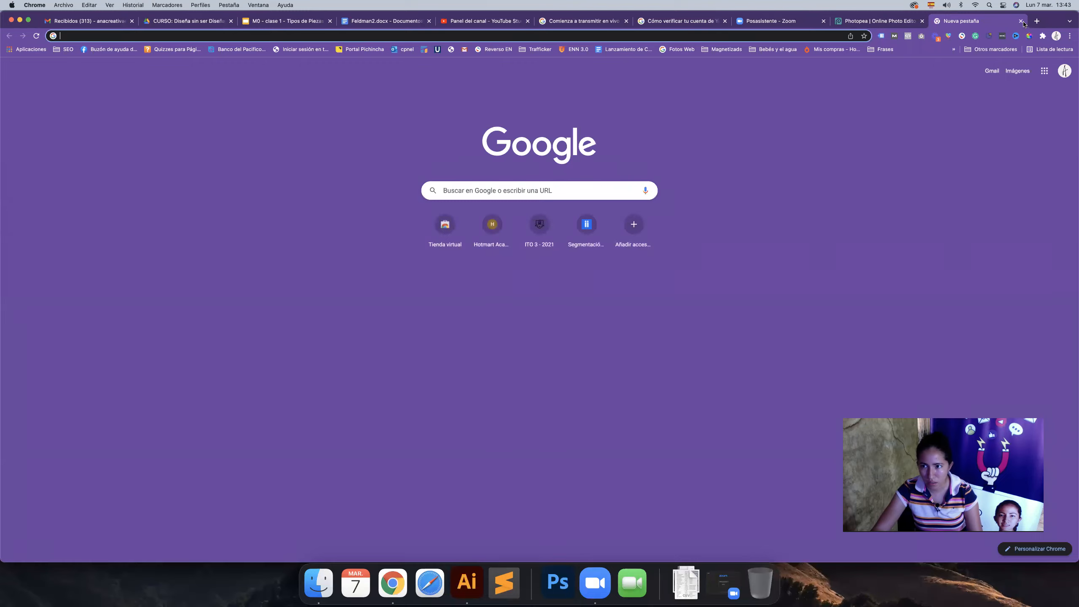
click(1021, 21)
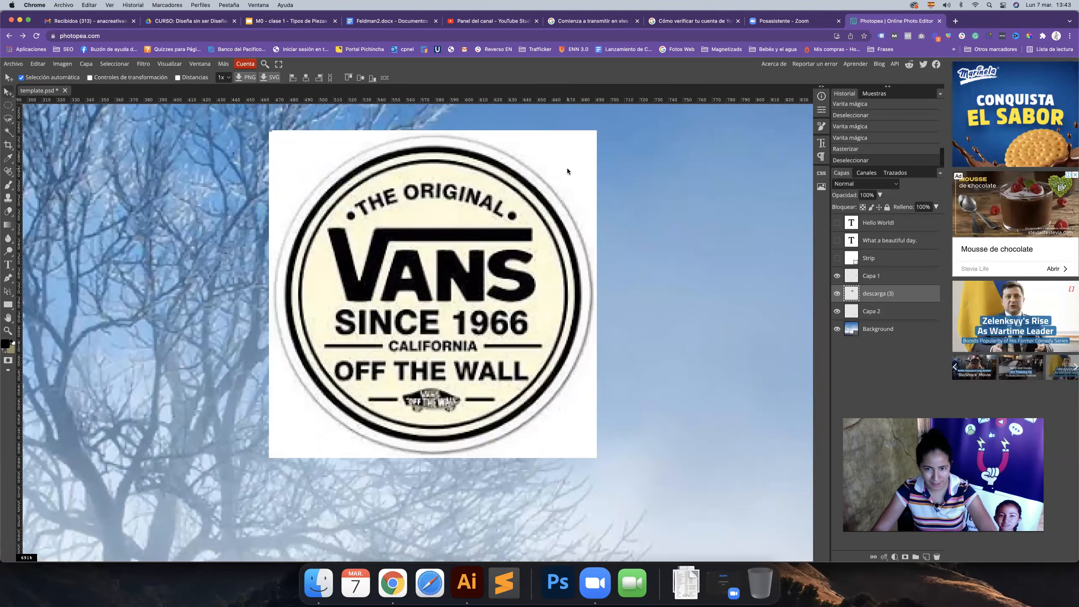
key(super+t)
key(super+w)
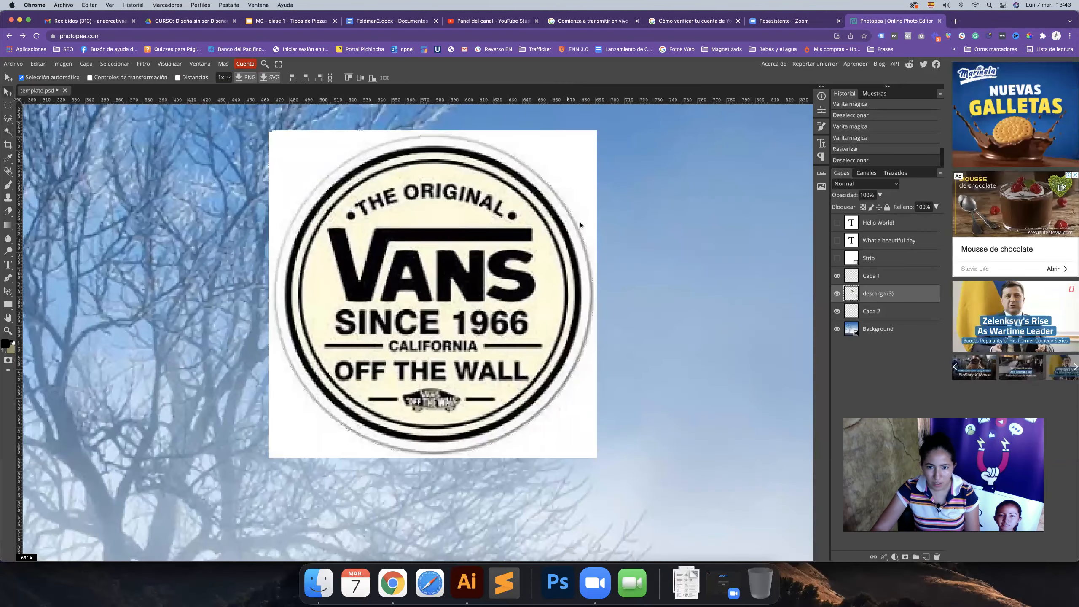
Step: Select the white background around the rasterized logo with the Magic Wand, delete it, and clear the selection
scroll(552, 213, left, 2)
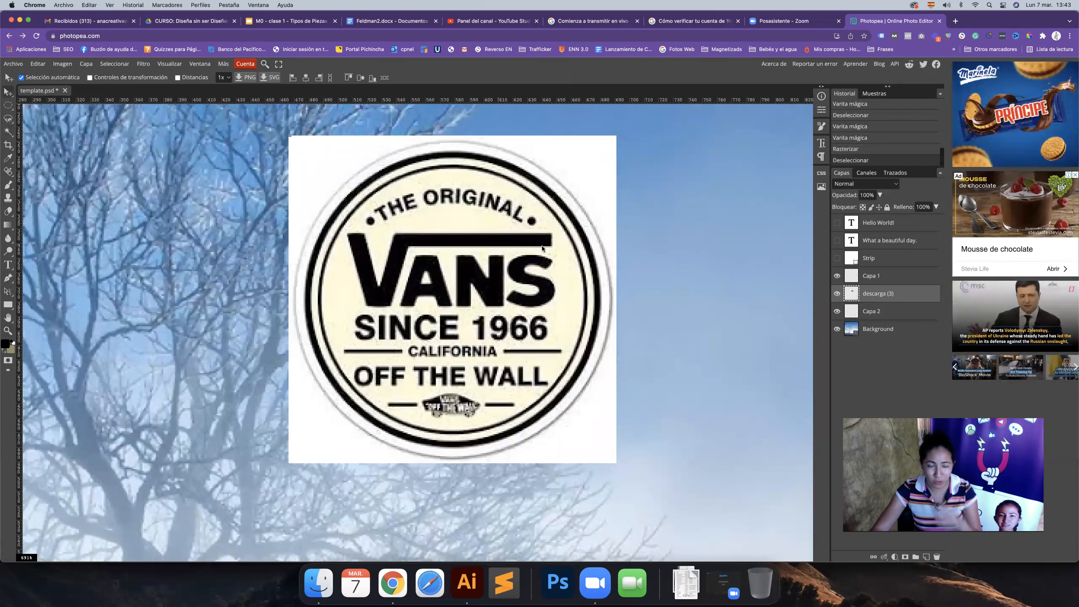
right_click(904, 294)
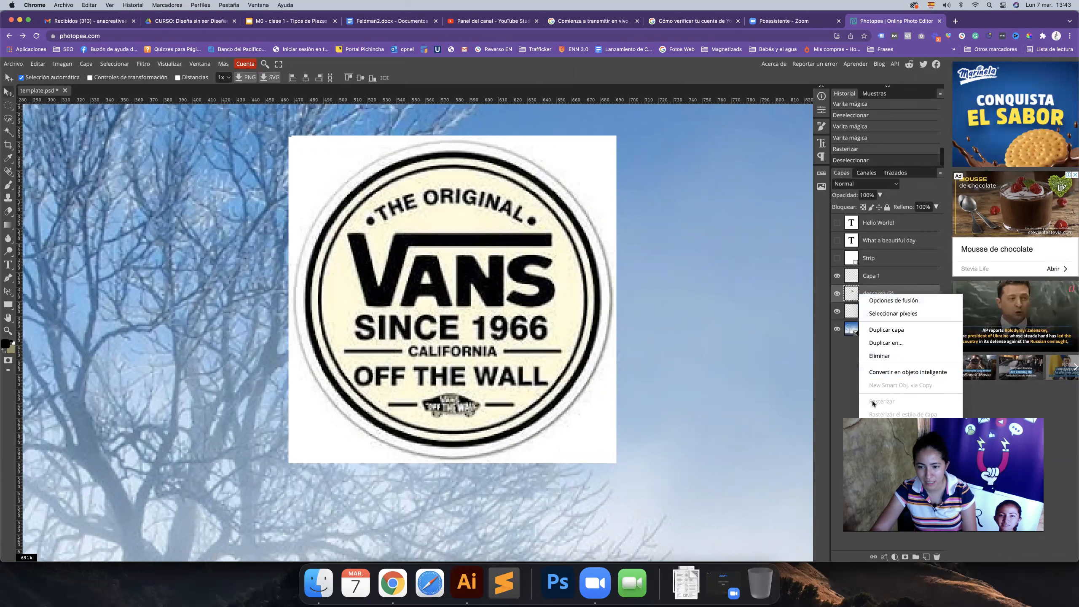
click(619, 313)
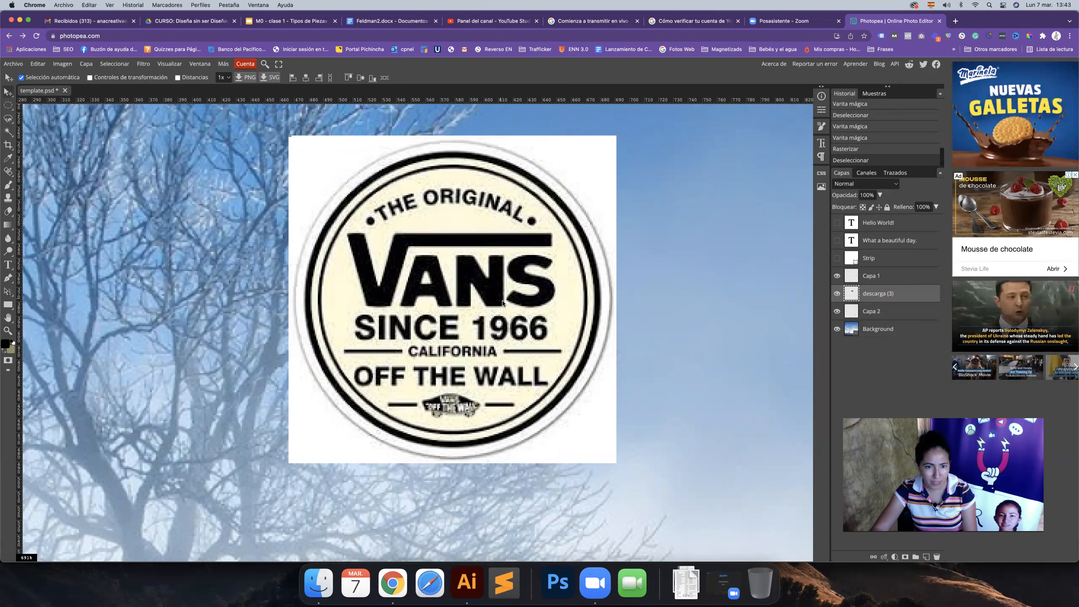
key(w)
click(312, 162)
key(Delete)
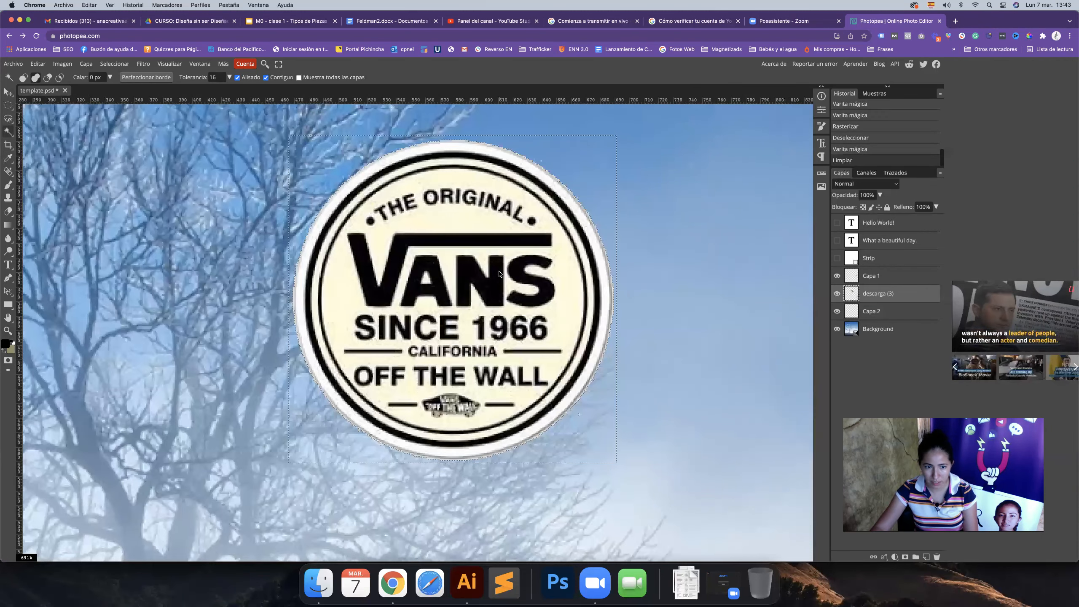
key(ctrl+d)
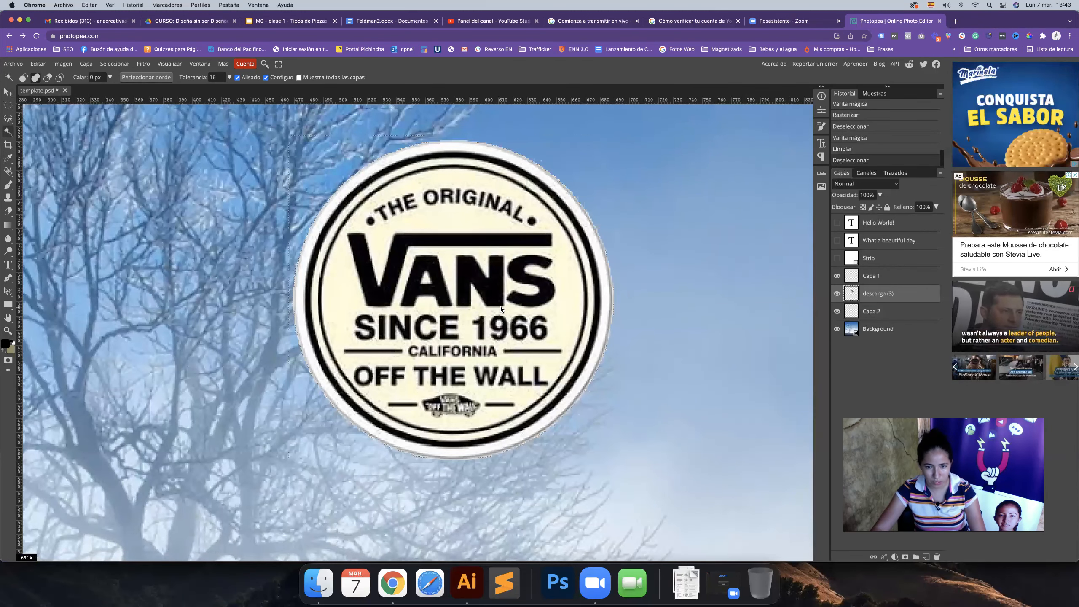
Step: Move the cut-out logo into the open blue sky above the oval figure
key(z)
key(ctrl+0)
key(ctrl+minus)
key(v)
drag(431, 290, 517, 236)
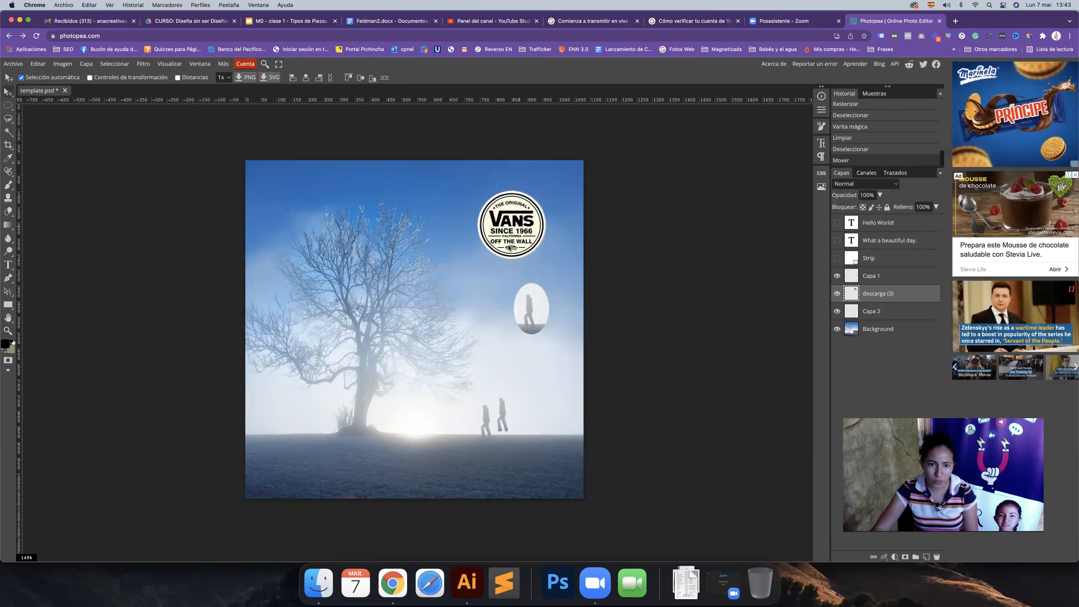
Step: Examine the outer edge of the cut-out logo up close for leftover background pixels
key(z)
scroll(508, 233, up, 10)
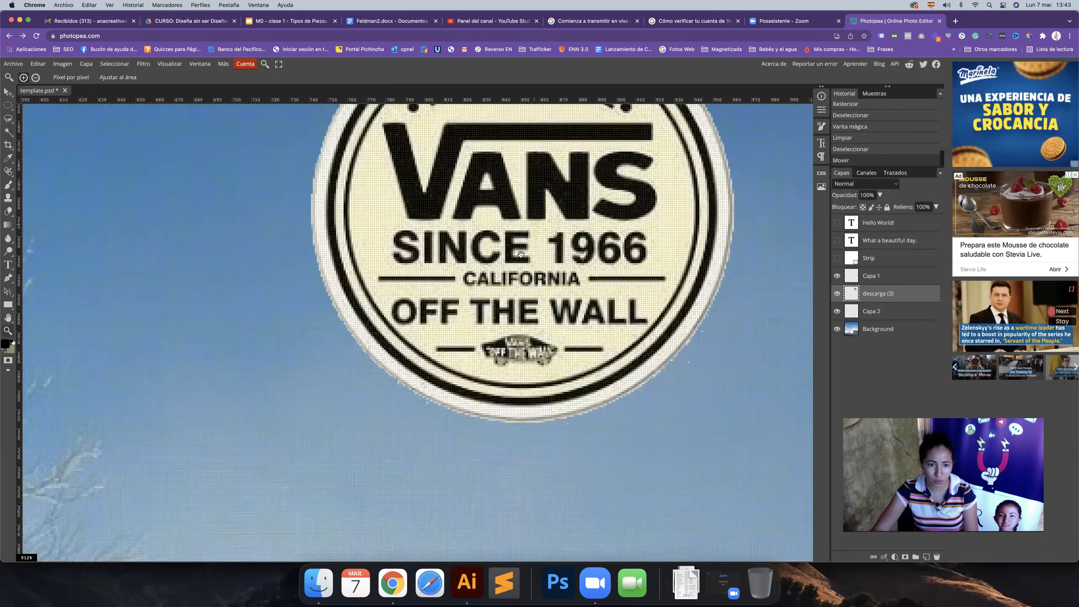
scroll(327, 370, down, 1)
scroll(327, 371, up, 5)
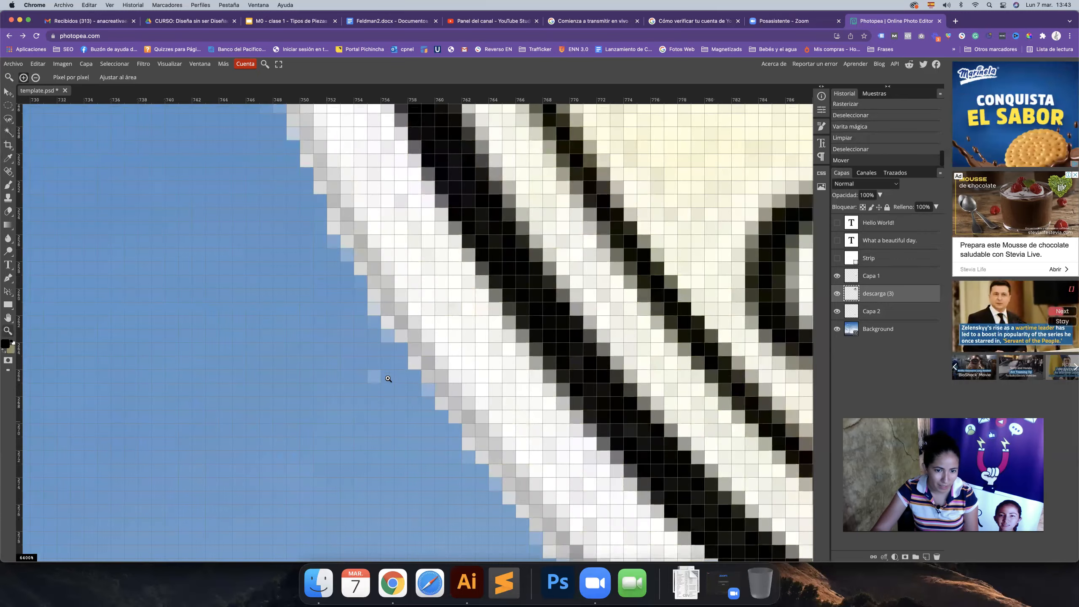
scroll(441, 390, down, 8)
scroll(409, 271, up, 5)
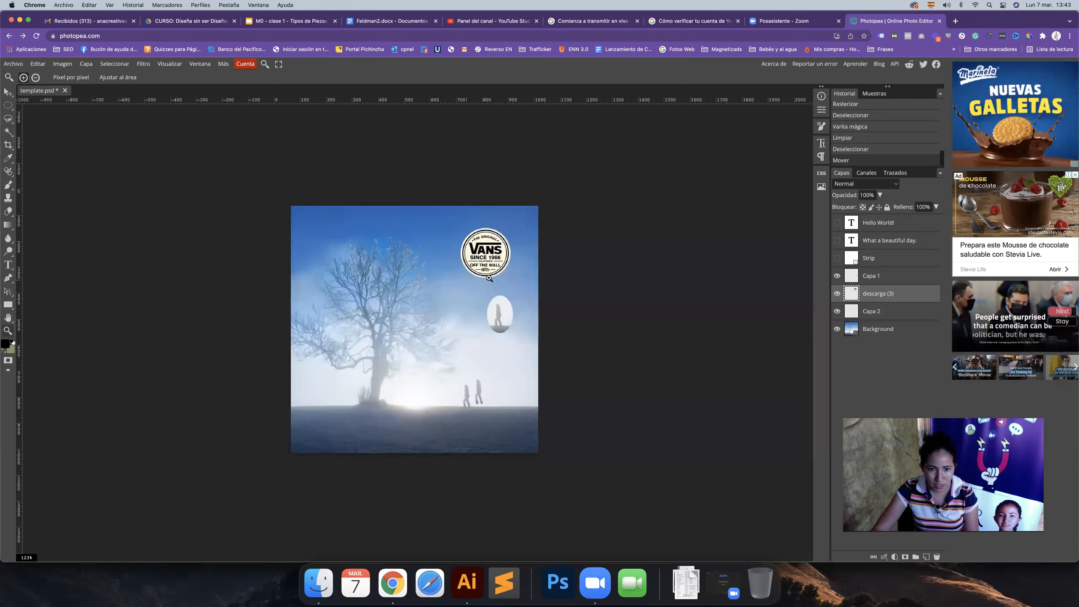
drag(410, 412, 420, 438)
scroll(441, 407, down, 5)
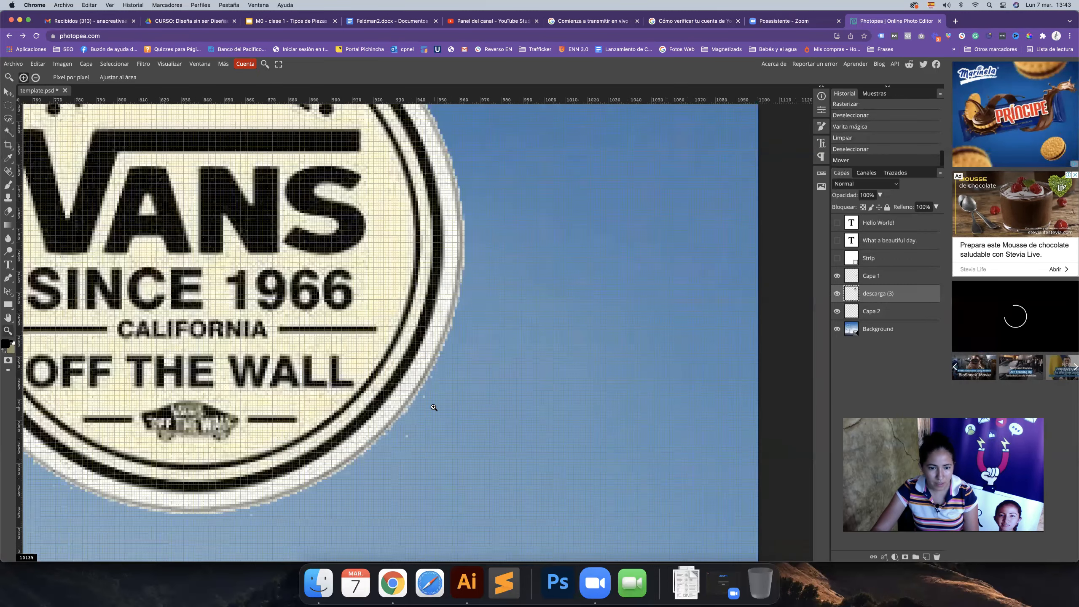
scroll(440, 404, up, 6)
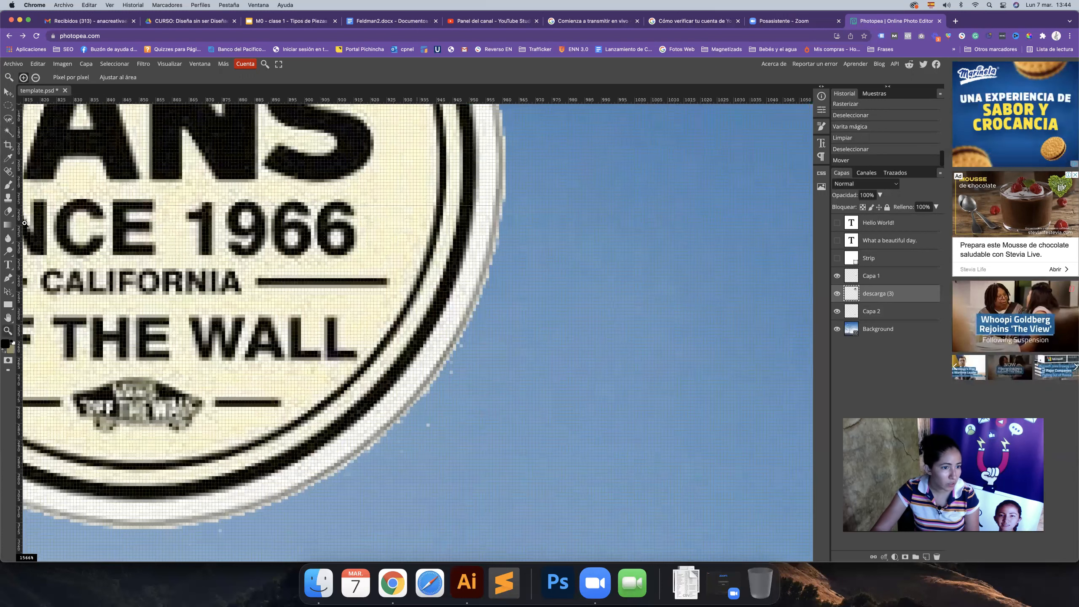
scroll(40, 246, left, 1)
Step: Erase the stray white specks outside the logo's lower-right edge with the Eraser
key(e)
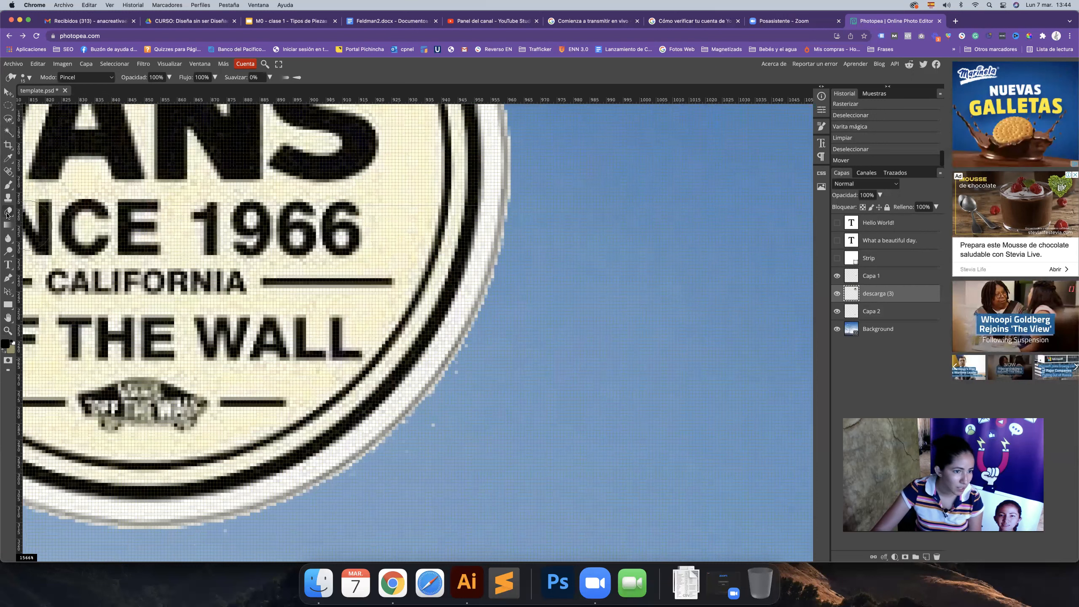
scroll(68, 237, left, 2)
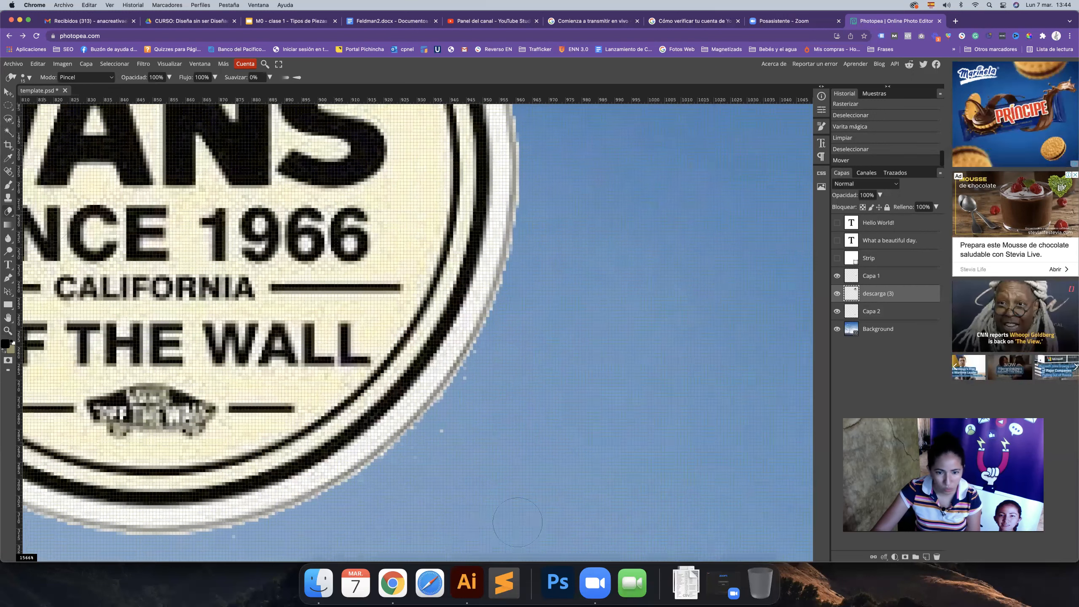
click(455, 438)
click(479, 399)
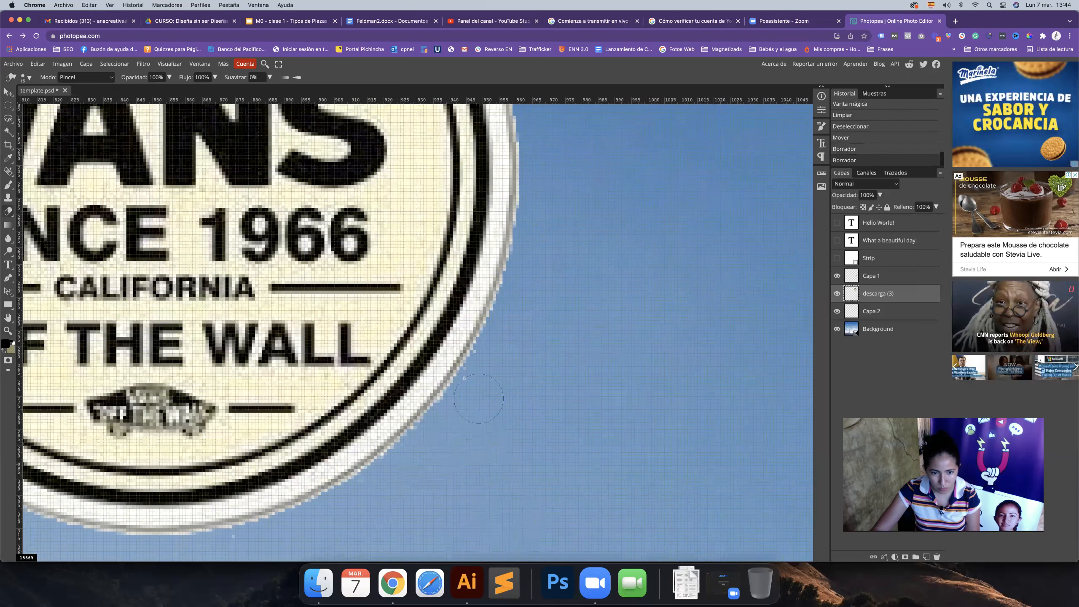
click(485, 406)
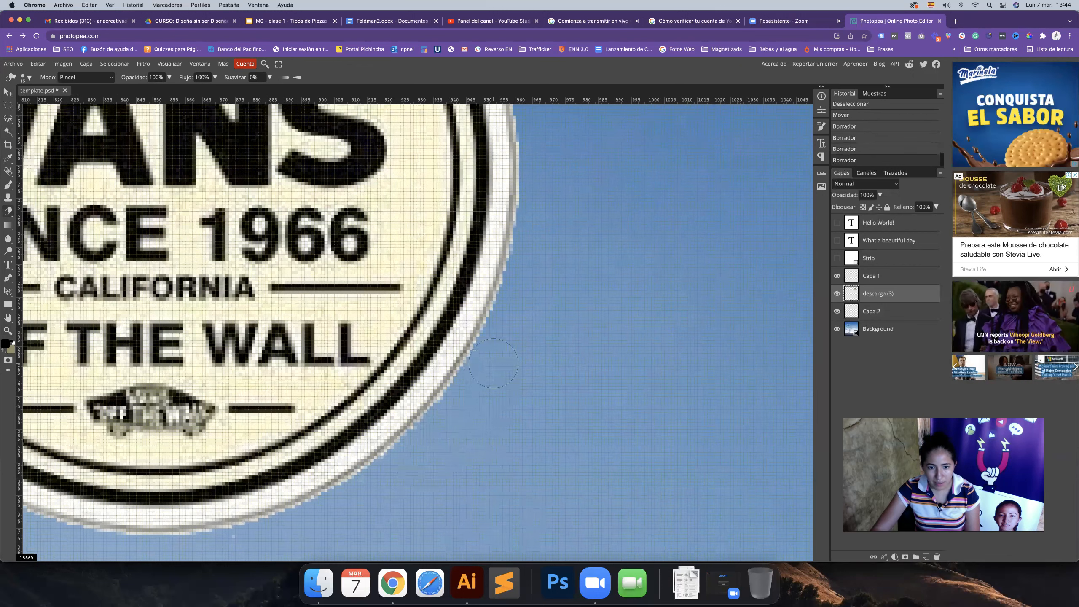
drag(371, 495, 472, 443)
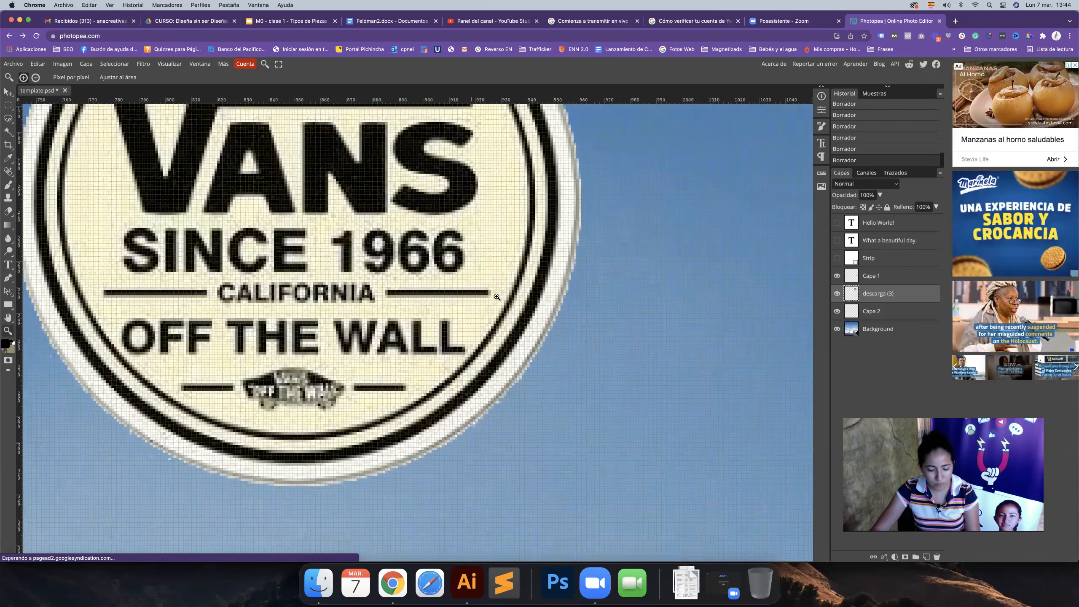
Step: Set the Eraser to 63 px with 100% hardness and erase a round hole over the S of VANS
key(space)
right_click(617, 312)
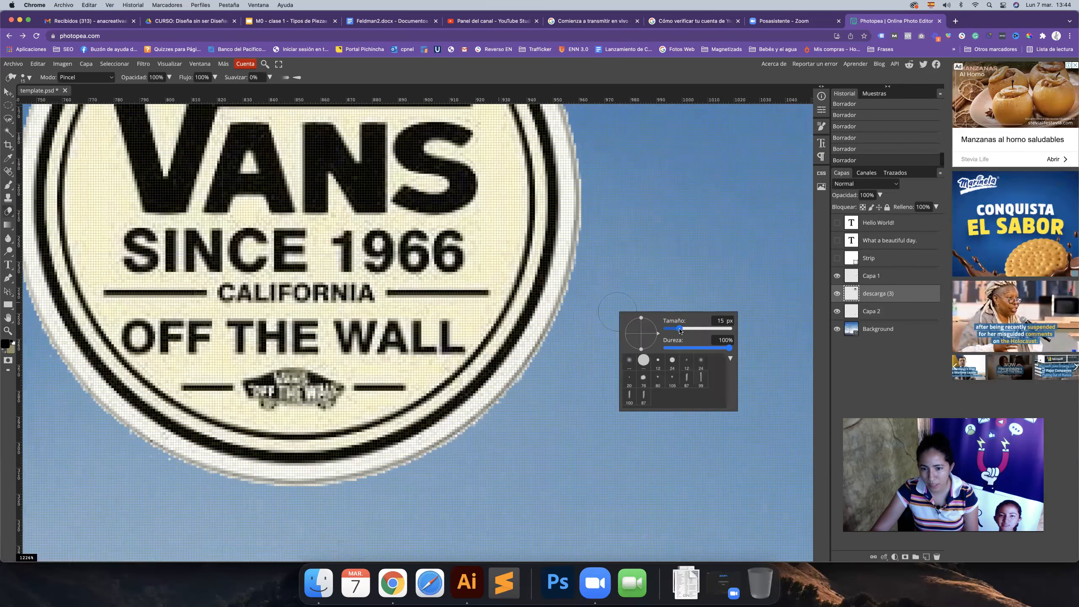
drag(684, 334, 690, 354)
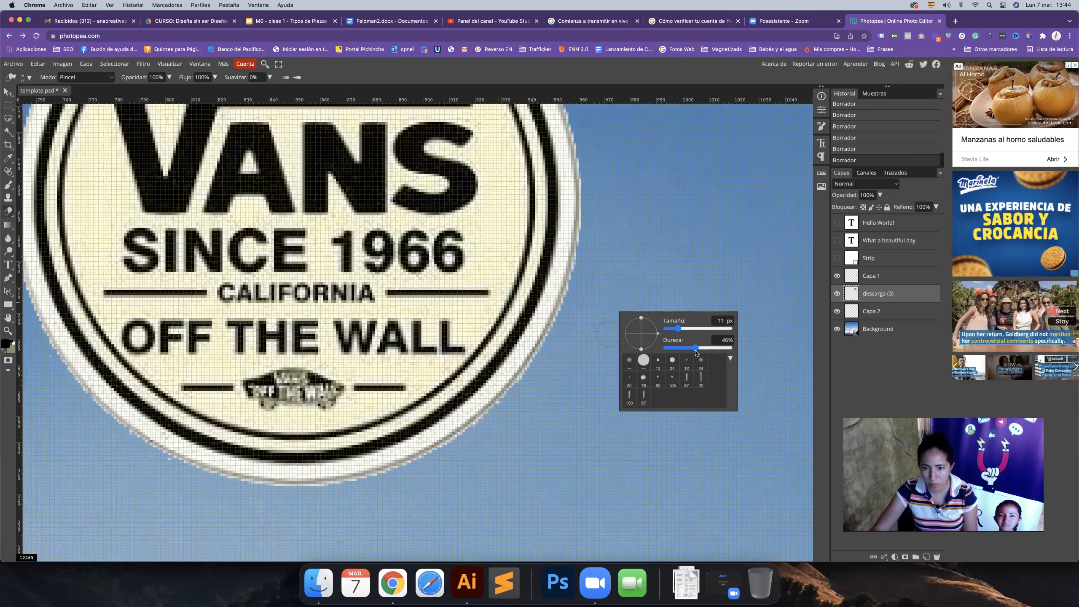
drag(703, 350, 730, 351)
drag(678, 328, 688, 331)
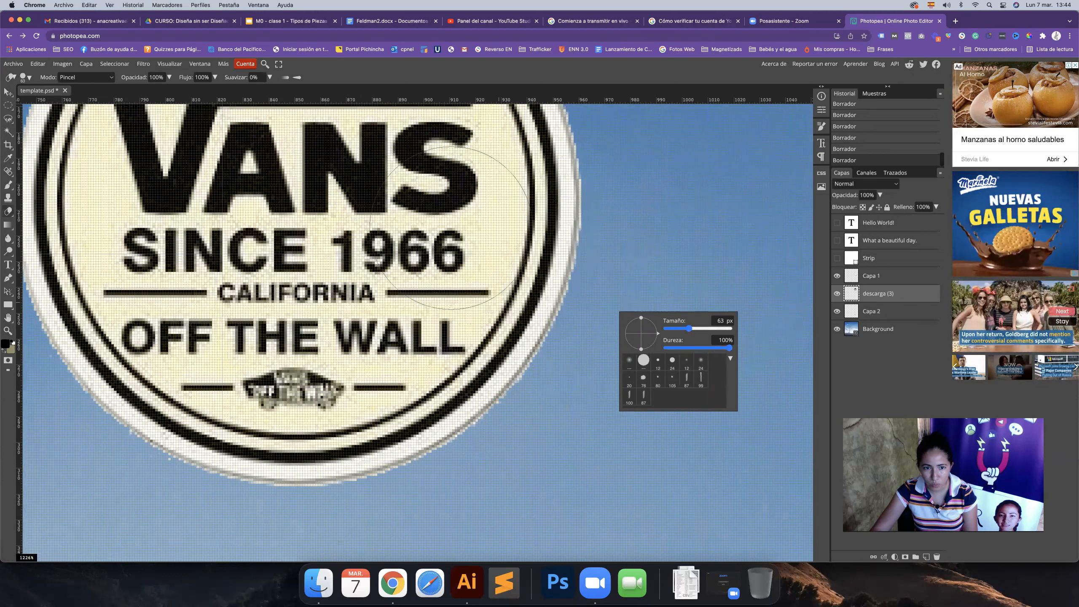
click(428, 210)
mouse_move(450, 272)
mouse_down()
mouse_move(571, 377)
mouse_move(575, 415)
mouse_move(518, 368)
mouse_up()
Step: Reduce the Eraser's size and hardness and erase soft-edged areas over the logo's upper-left lettering
key(z)
right_click(464, 297)
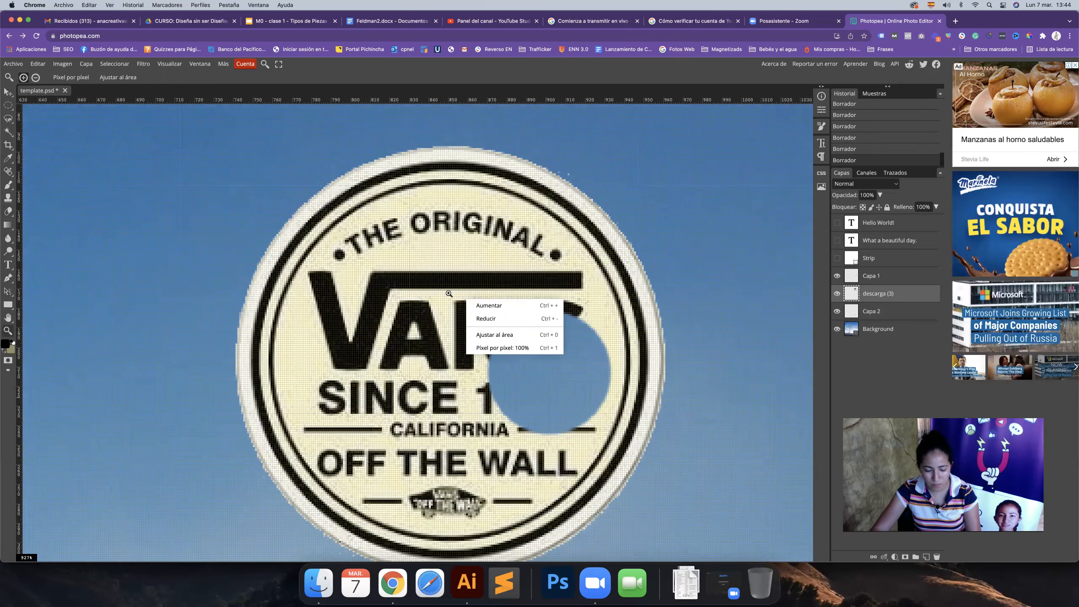
click(449, 293)
click(449, 293)
key(e)
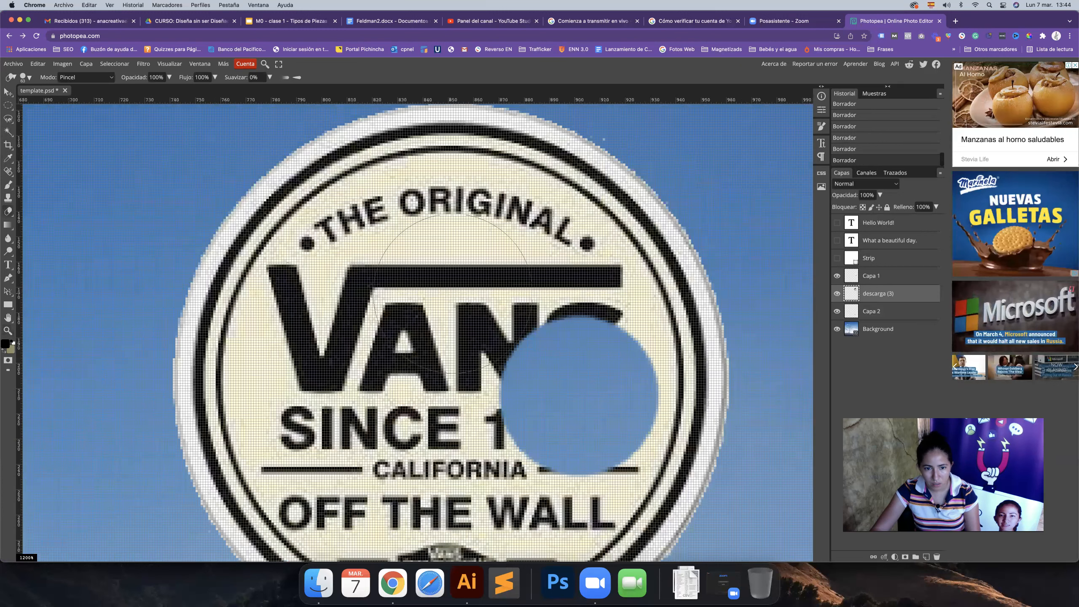
right_click(453, 272)
drag(526, 311, 506, 307)
mouse_move(377, 228)
mouse_down()
mouse_move(385, 281)
mouse_move(355, 250)
mouse_move(356, 279)
mouse_move(361, 270)
mouse_move(359, 260)
mouse_move(336, 302)
mouse_move(358, 322)
mouse_move(392, 271)
mouse_move(416, 282)
mouse_up()
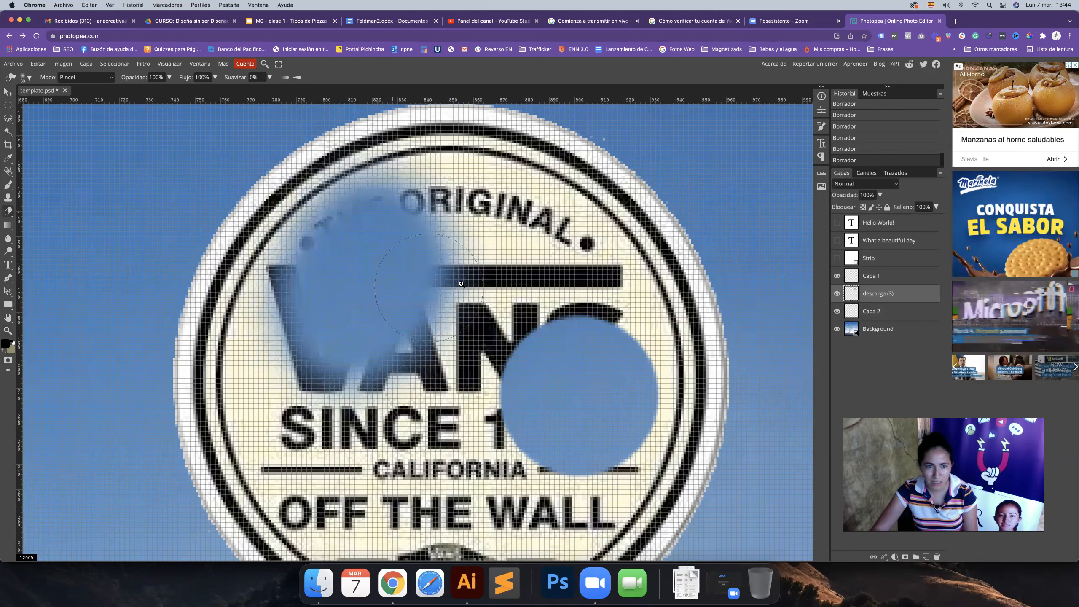
Step: Undo the last soft eraser stroke on the logo
key(z)
key(ctrl+1)
scroll(502, 227, up, 10)
key(super+z)
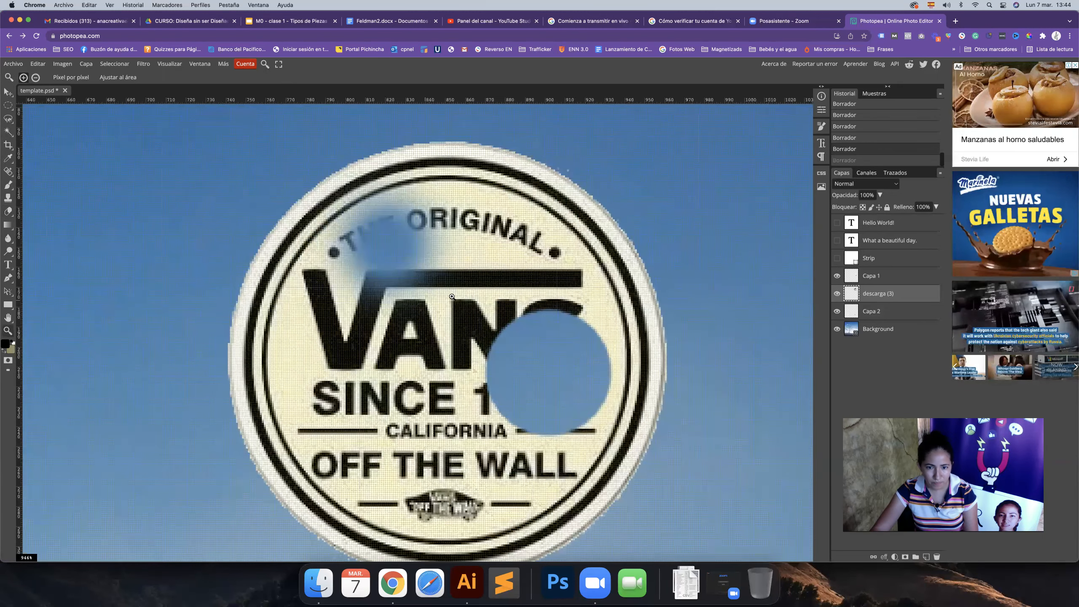
Step: Move the logo down until it overlaps the oval cut-out of the walking figure
scroll(452, 298, down, 8)
key(v)
drag(453, 352, 463, 427)
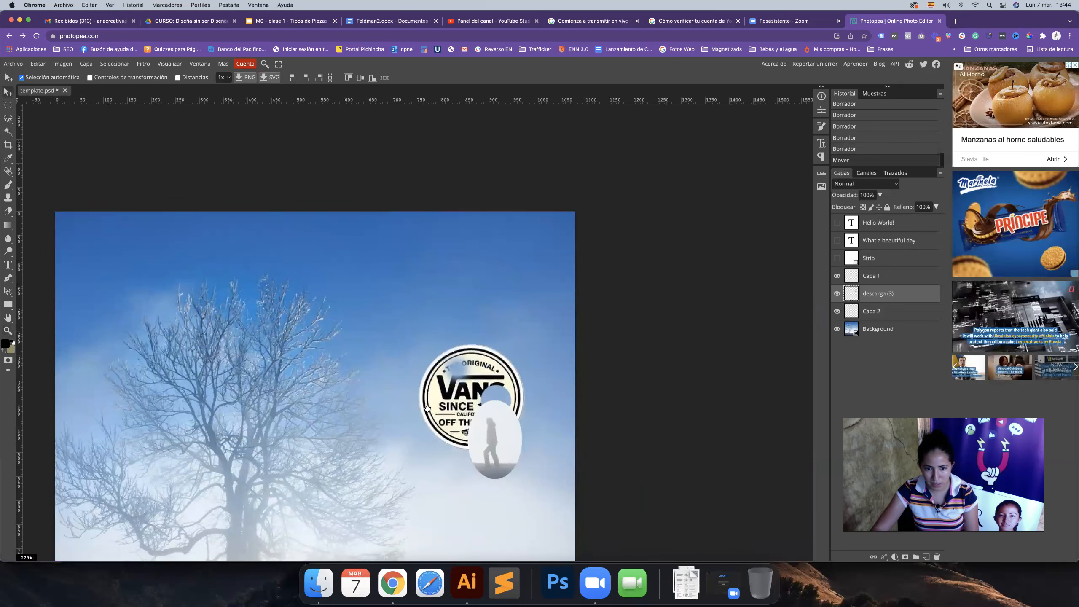
Step: Bring the logo layer descarga (3) to the top of the layer stack and move it to the sky beside the tree
scroll(563, 317, down, 3)
scroll(563, 316, left, 5)
drag(563, 316, 561, 330)
drag(878, 294, 903, 220)
drag(594, 314, 543, 262)
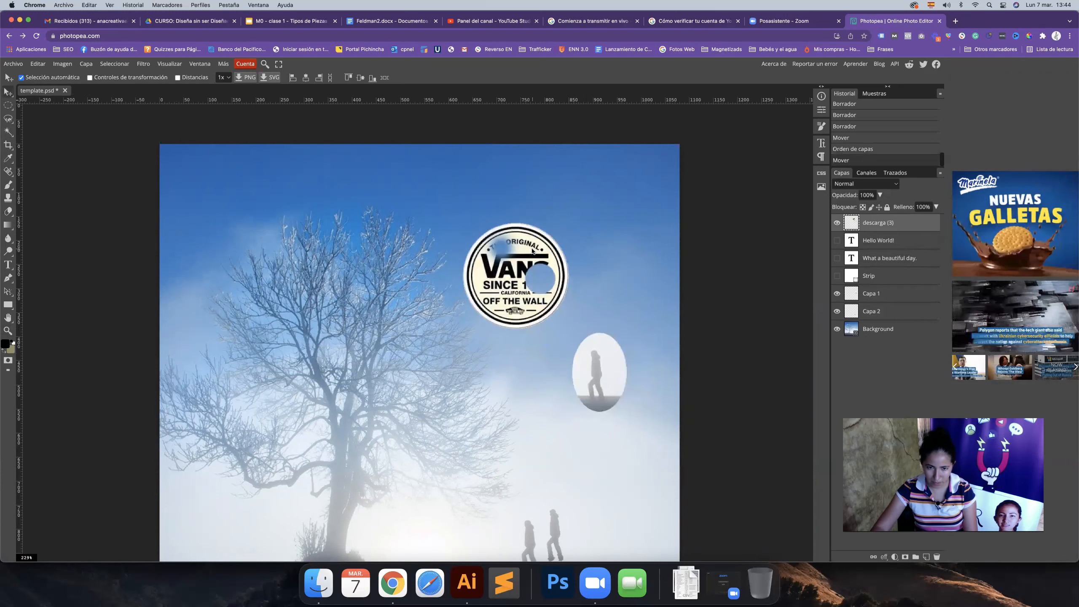
Step: Delete the logo layer and the oval cut-out layer Capa 1
key(Delete)
drag(497, 342, 503, 297)
click(600, 317)
key(Delete)
Step: Move the duplicated walking figure on Capa 2 so it stands on the ground beside the original
drag(563, 416, 587, 370)
drag(584, 438, 582, 446)
drag(384, 331, 398, 363)
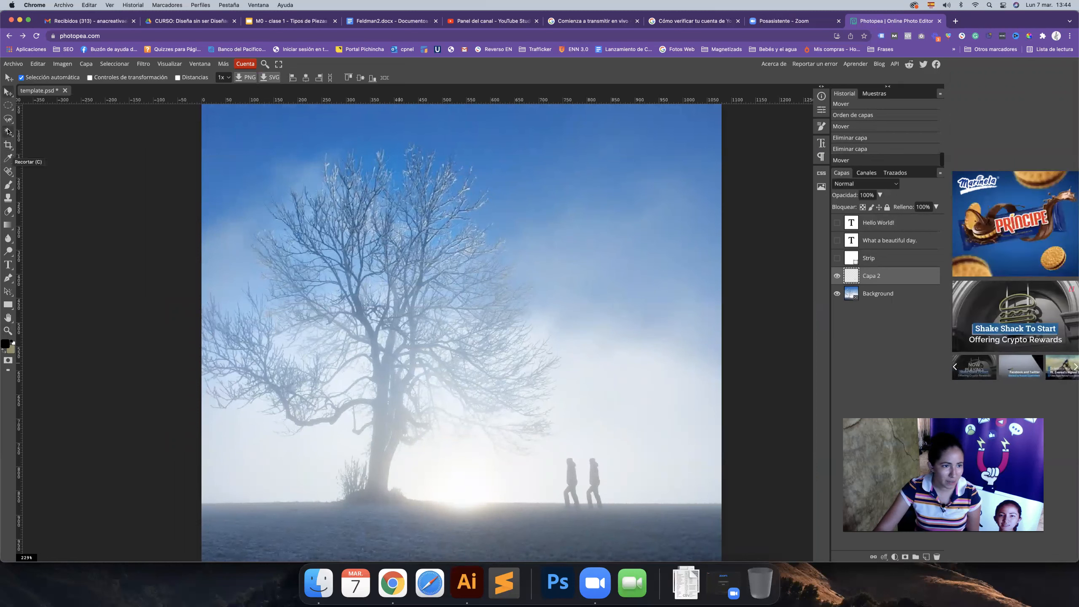
Step: Try the Quick Selection tool on the sky and tree while layer Capa 2 is active
click(8, 131)
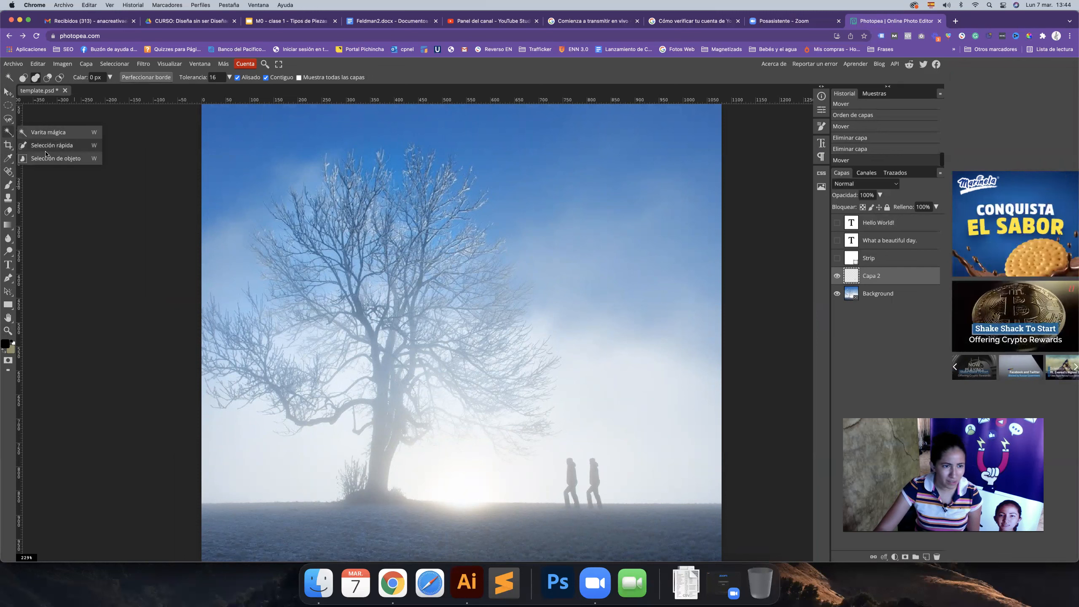
click(47, 146)
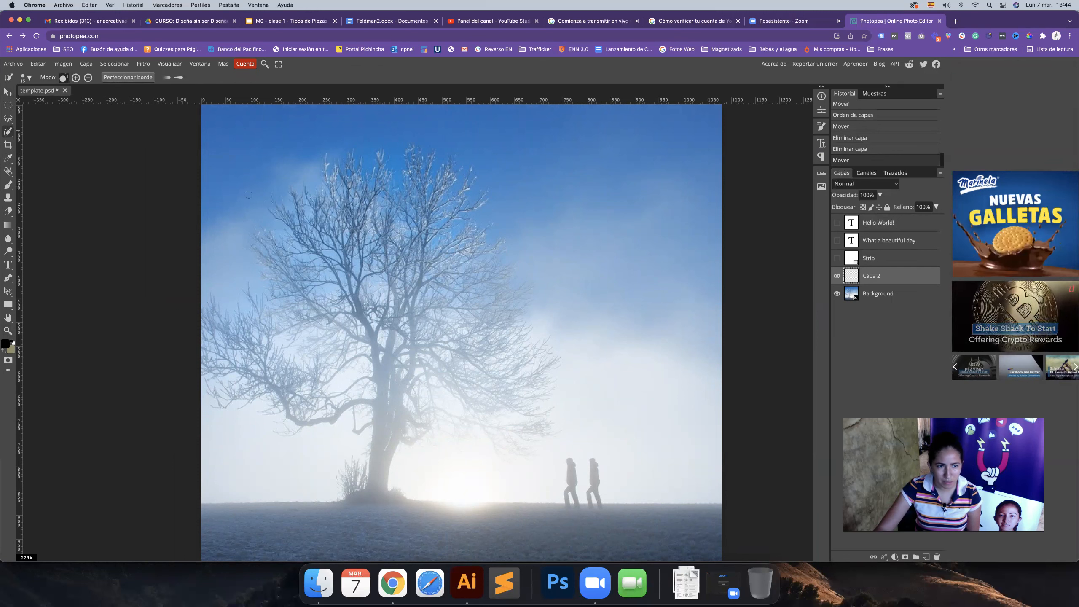
click(256, 206)
click(372, 262)
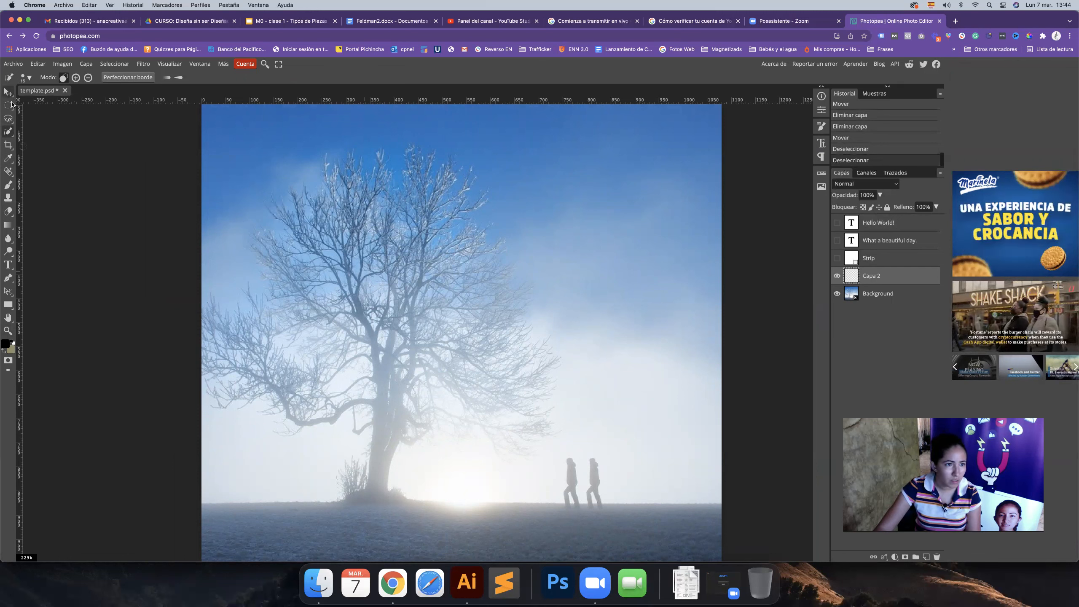
Step: Try the Quick Selection tool with the Background layer active and clear the resulting selection
click(8, 131)
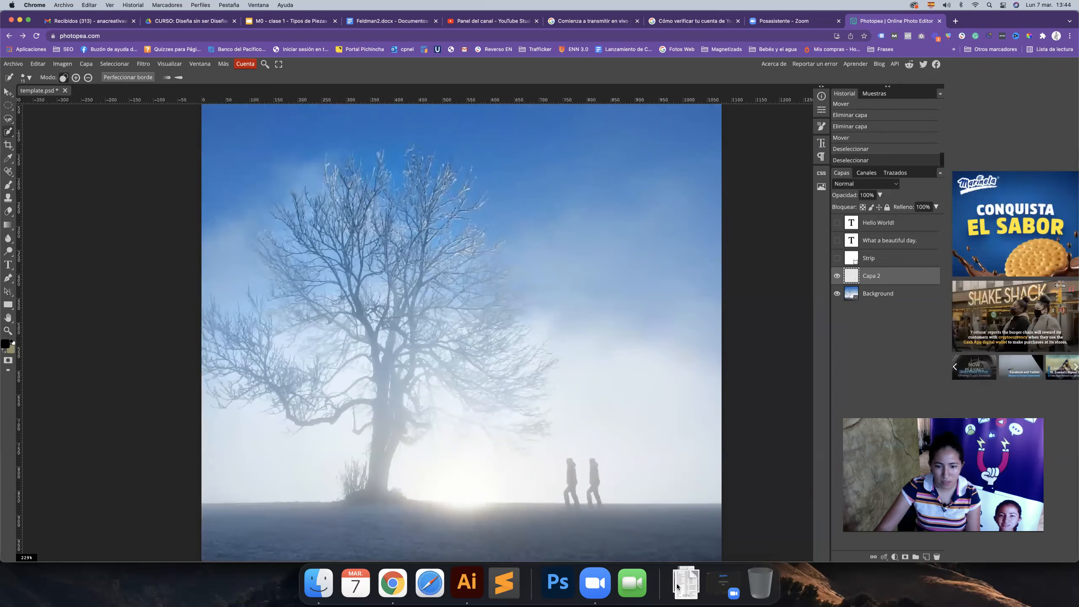
click(906, 295)
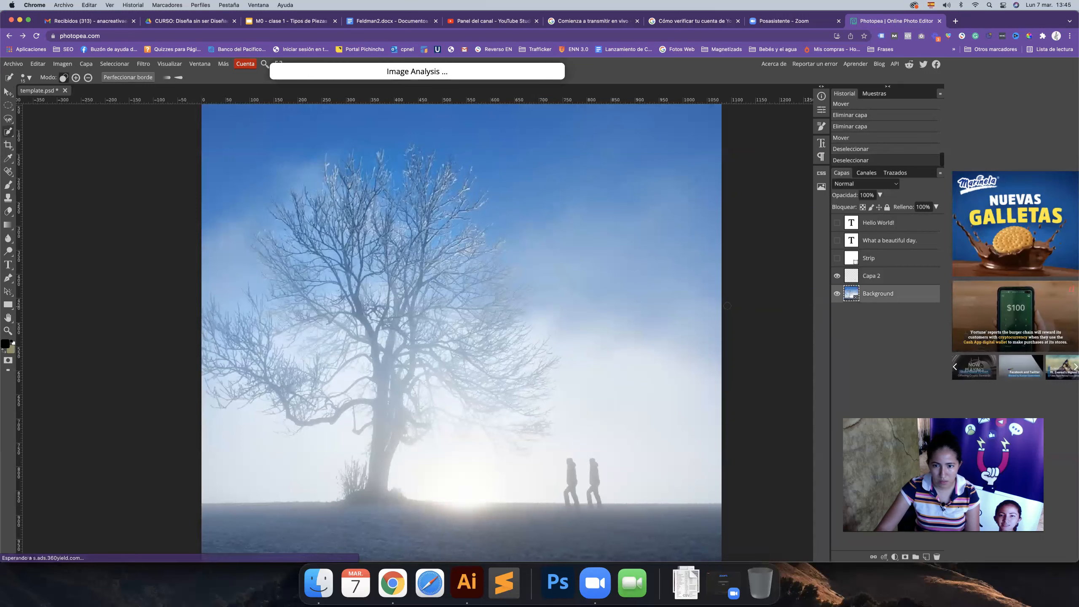
click(59, 340)
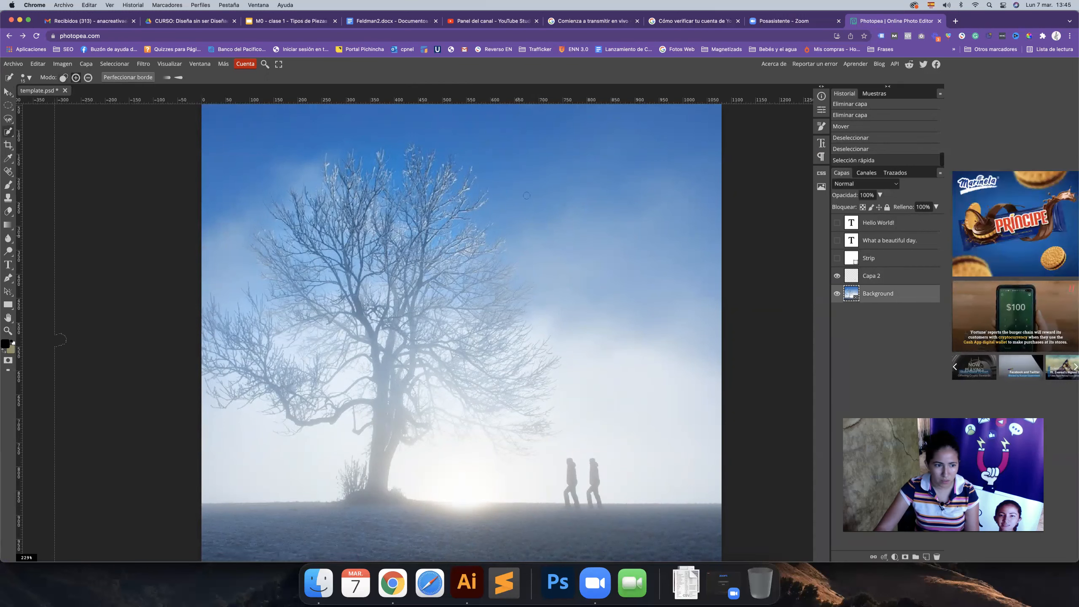
key(z)
key(super+d)
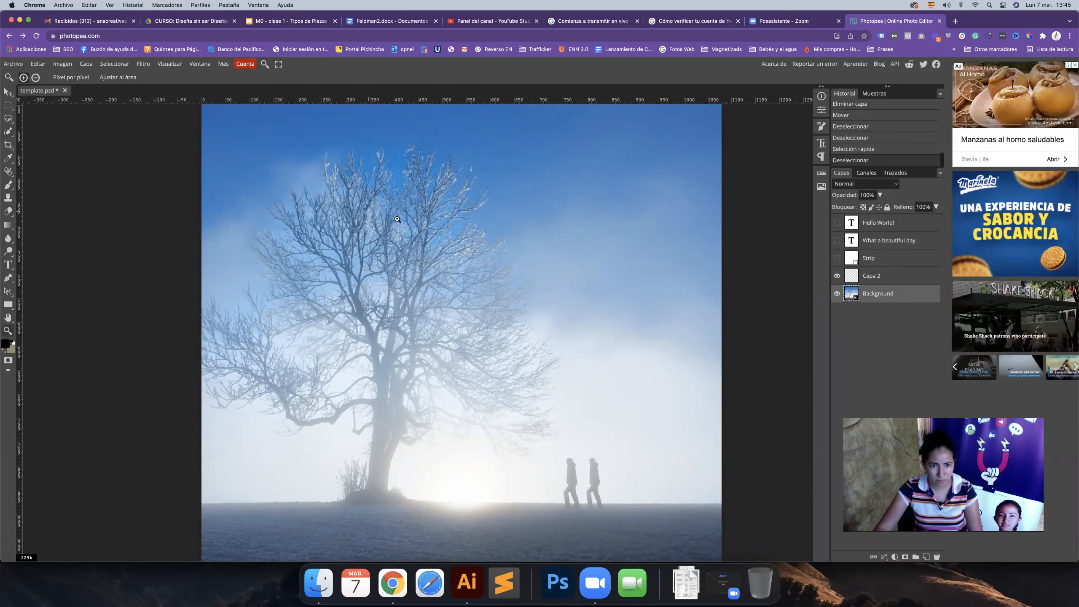
Step: Make a Quick Selection on the Background layer from the sky beside the tree
scroll(367, 214, down, 10)
scroll(358, 212, up, 8)
click(8, 132)
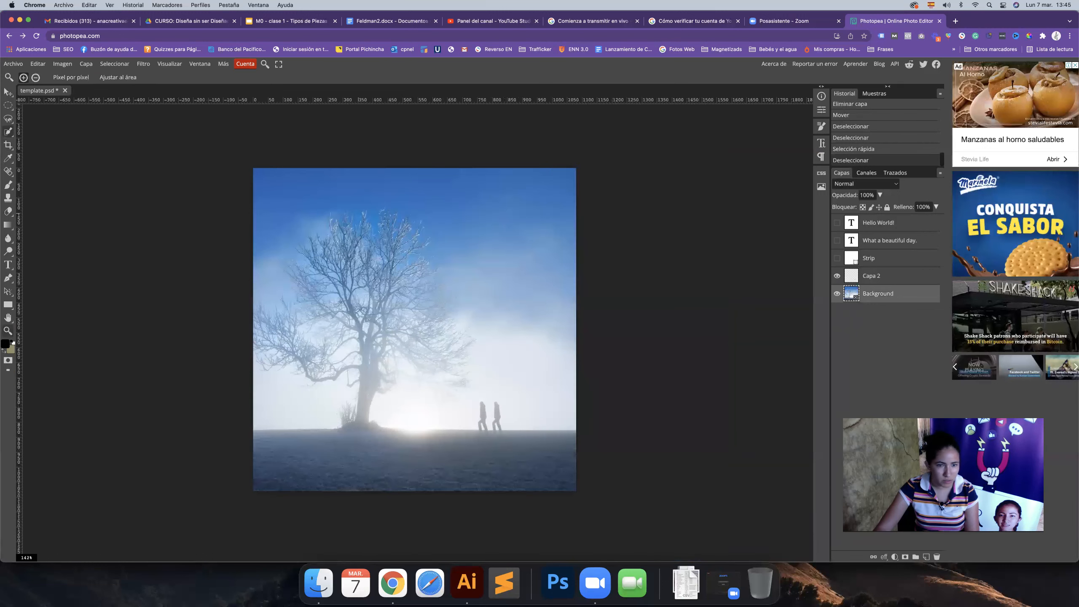
click(543, 316)
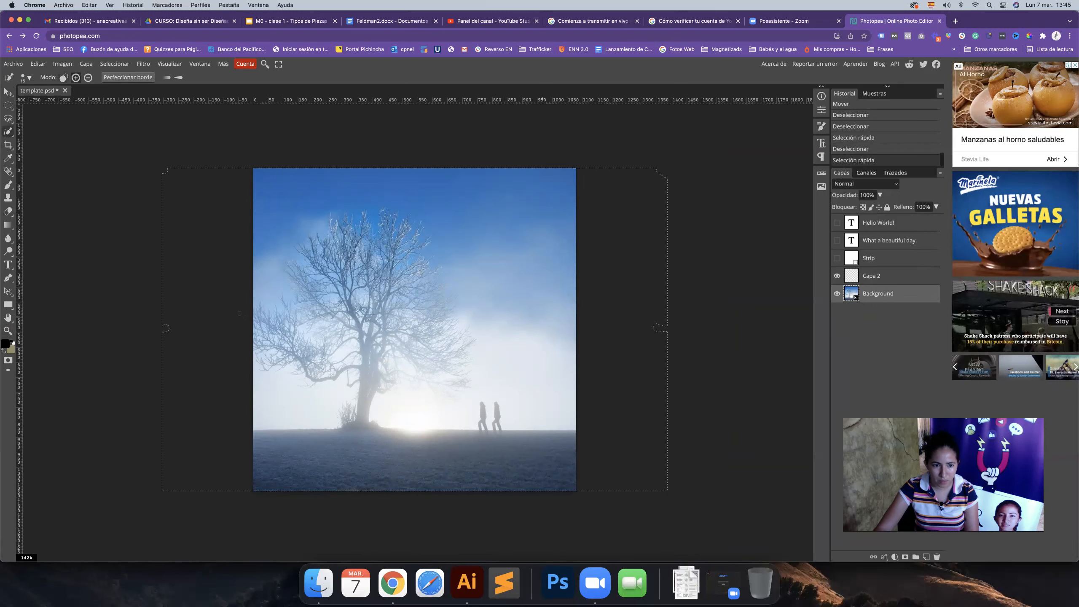
Step: Try the Object Selection tool on the walking figures, the sky and the tree of the Background layer, clearing the selection at the end
key(super+d)
right_click(4, 133)
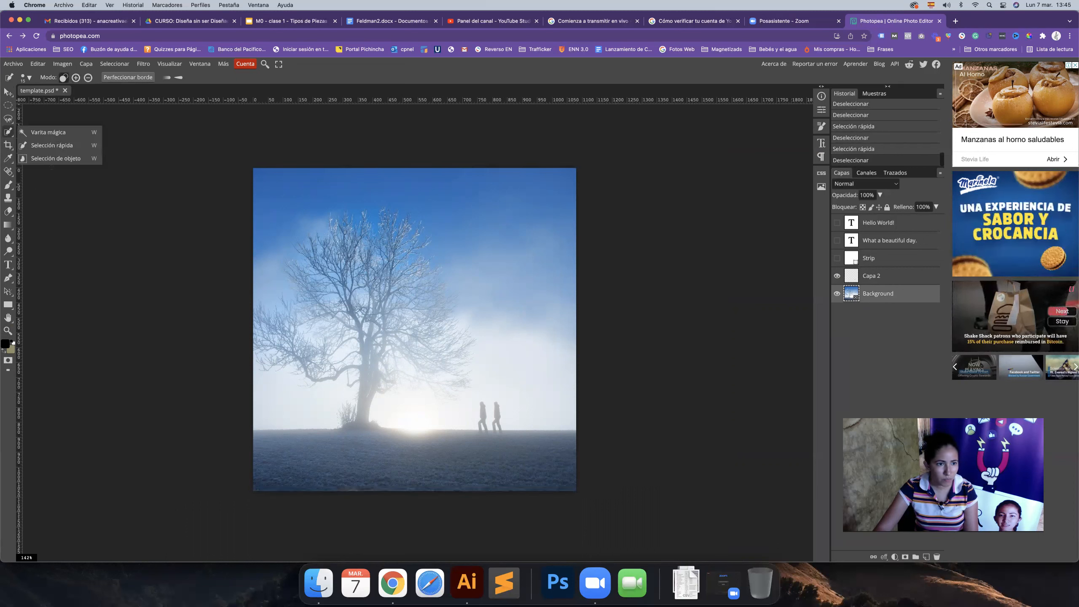
click(57, 163)
click(498, 425)
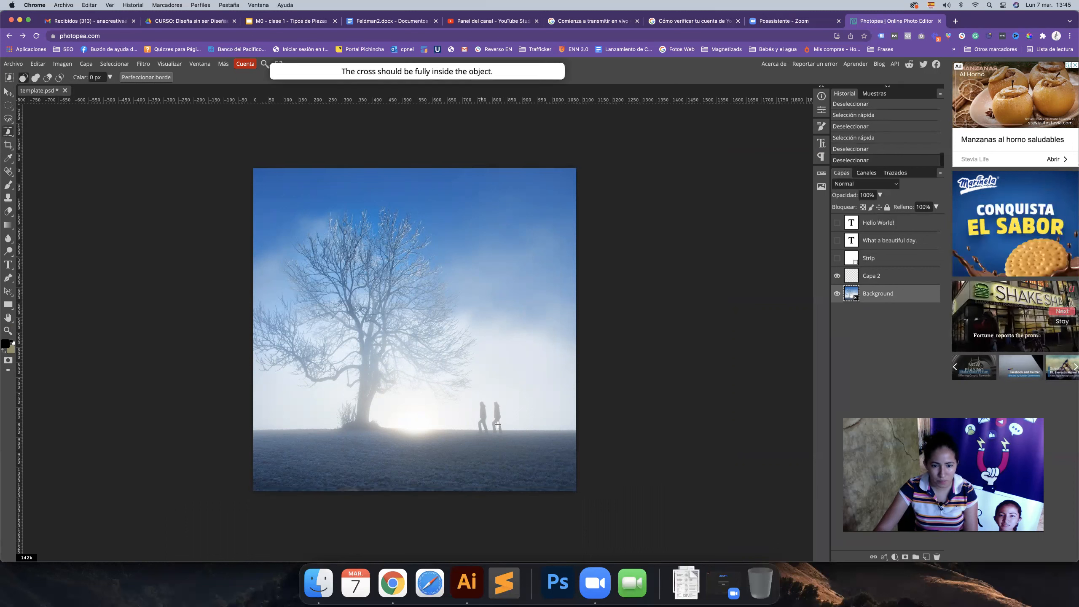
drag(464, 245, 534, 344)
drag(329, 257, 469, 346)
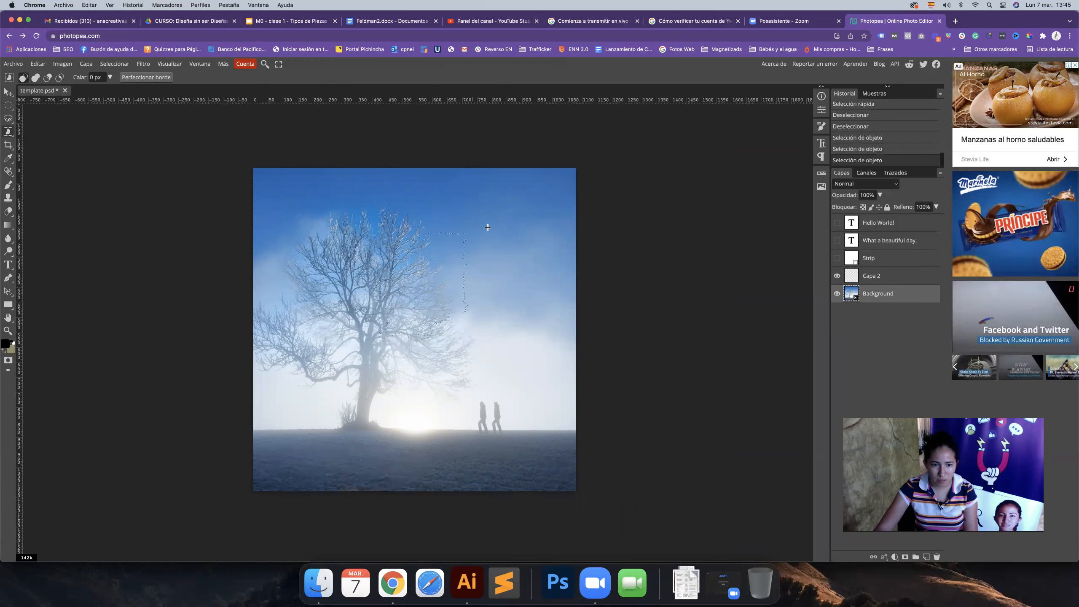
click(535, 266)
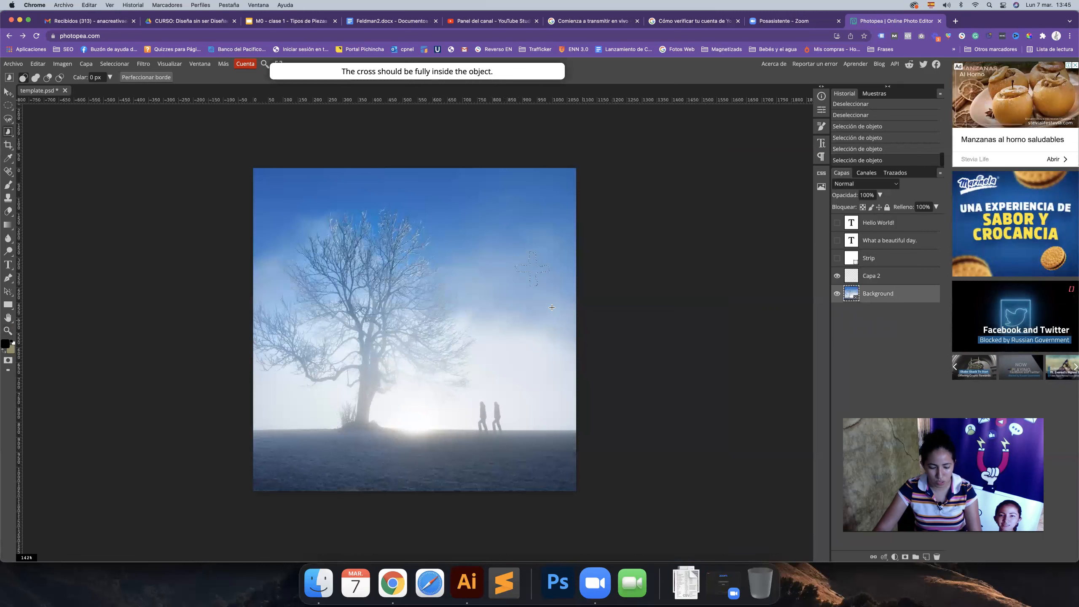
key(super+d)
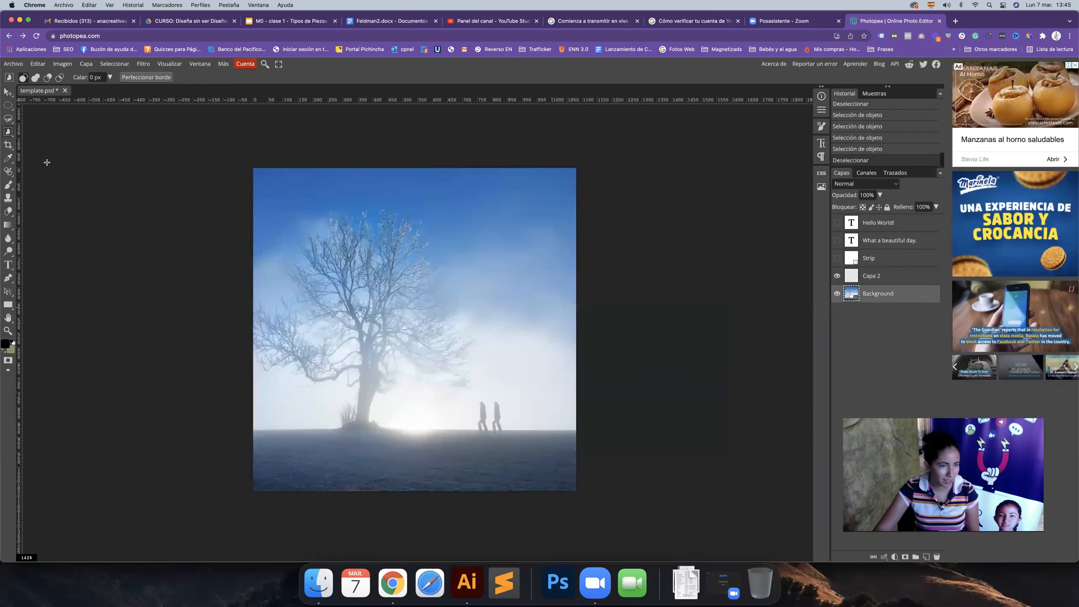
click(9, 147)
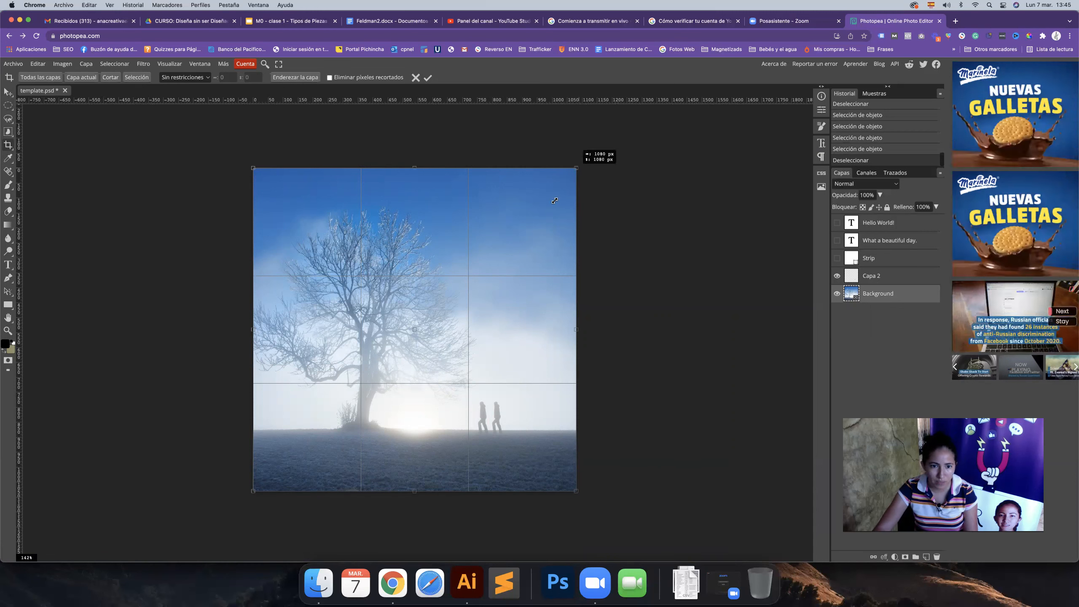
key(super+z)
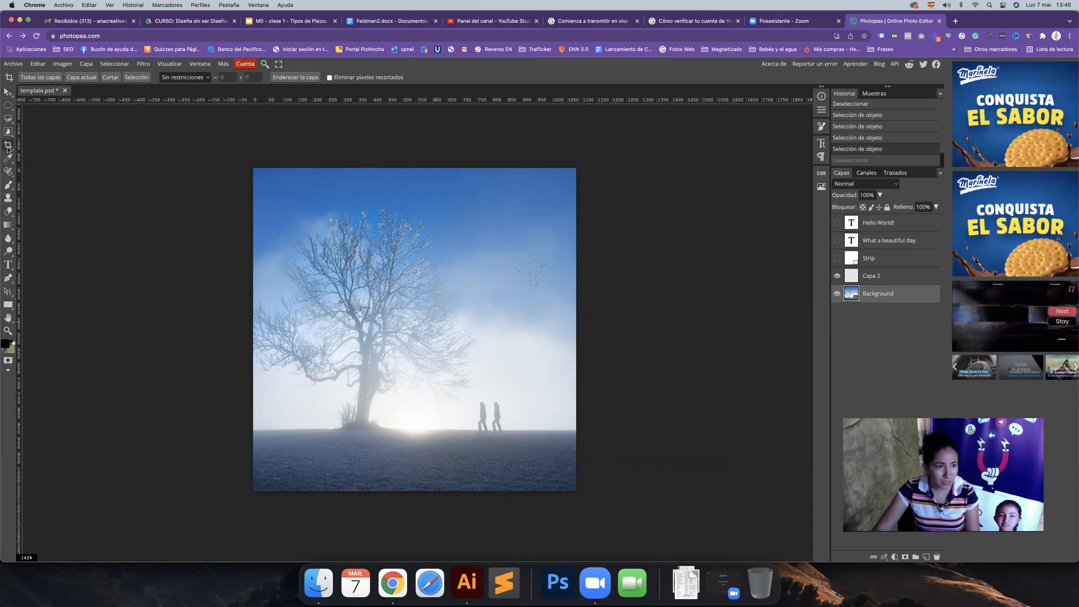
key(v)
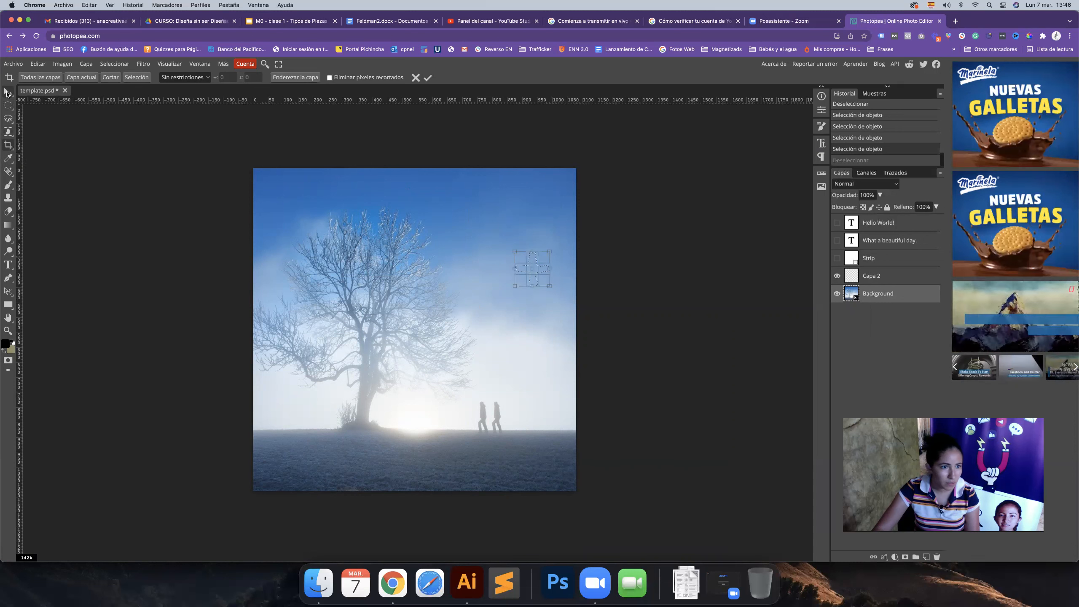
key(ctrl+d)
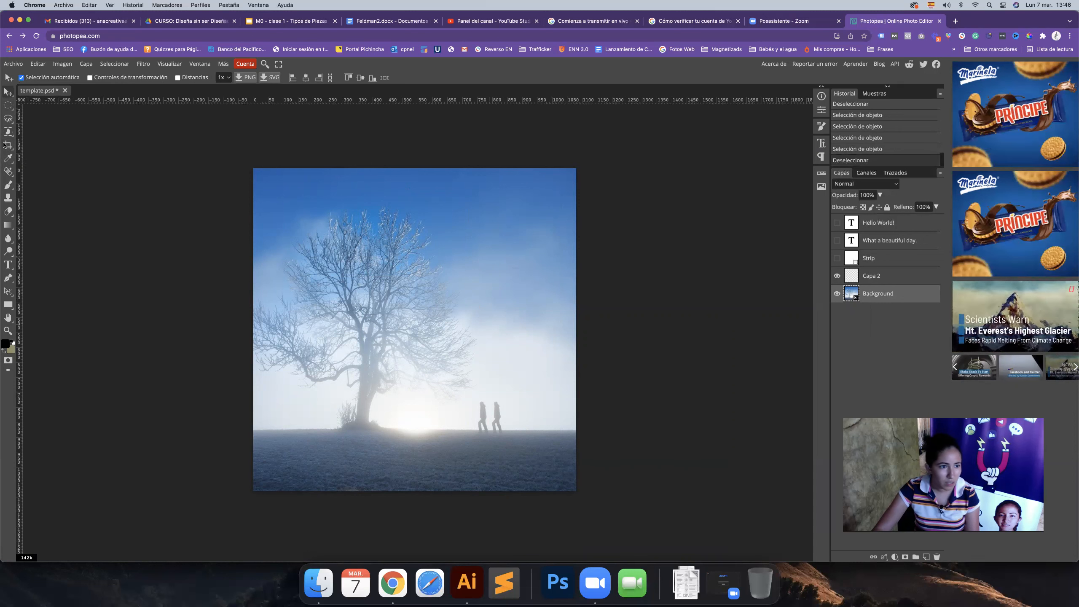
Step: Crop the canvas to the lower-left square around the tree trunk and undo the crop
key(c)
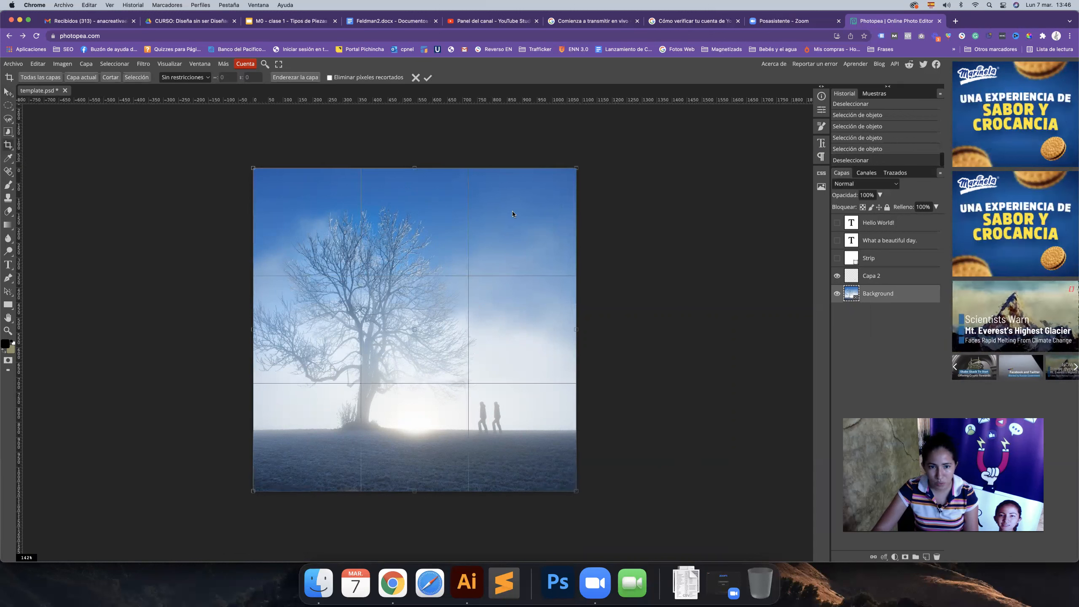
drag(579, 167, 434, 297)
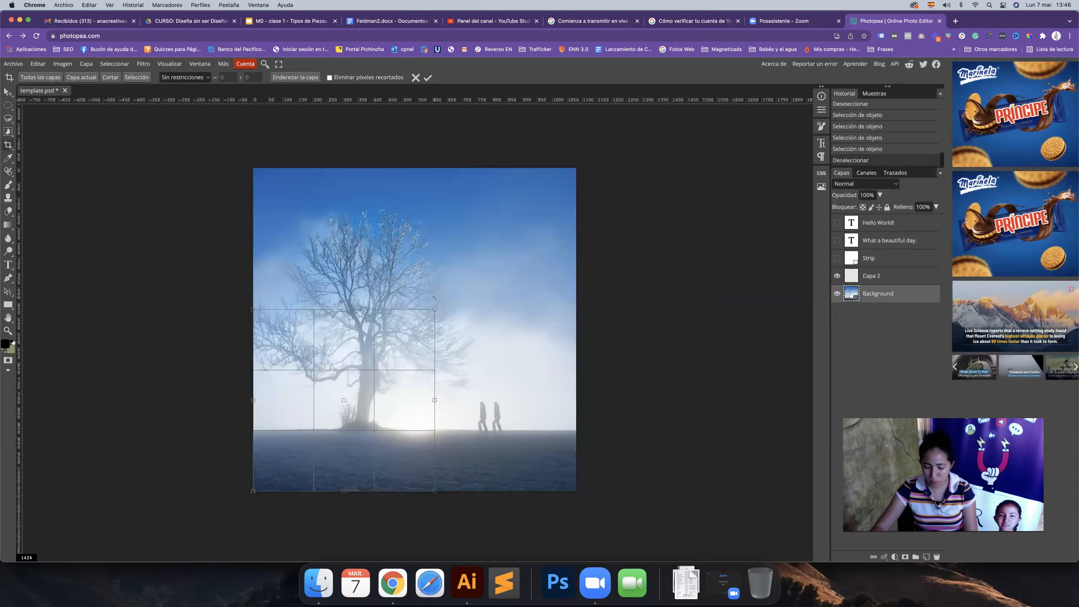
key(Return)
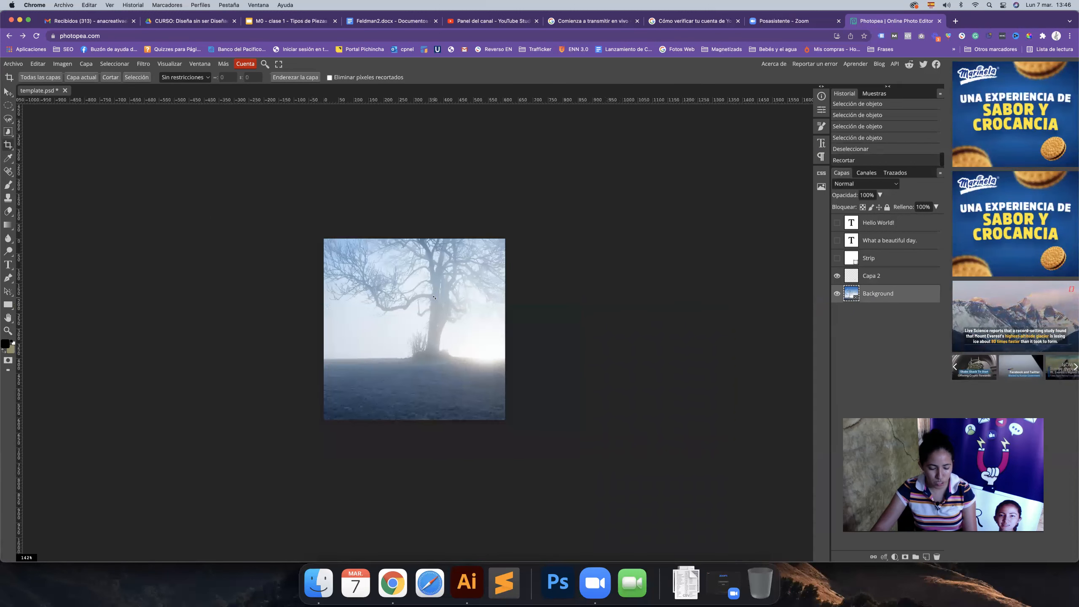
key(super+z)
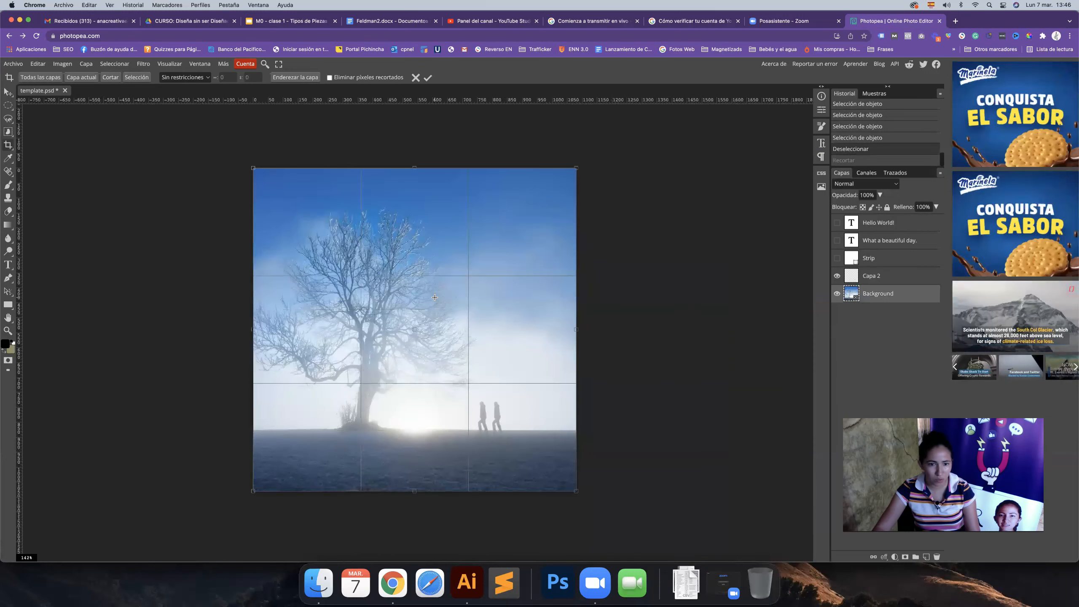
key(v)
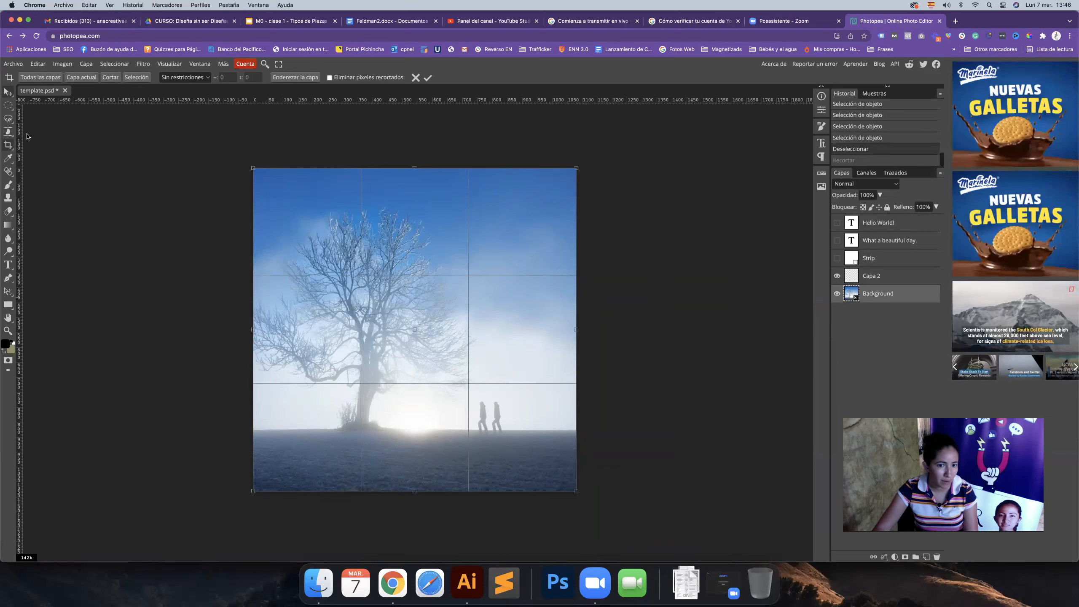
Step: Sample several sky areas with the Eyedropper, ending with a blue from above the tree as the foreground color
click(8, 161)
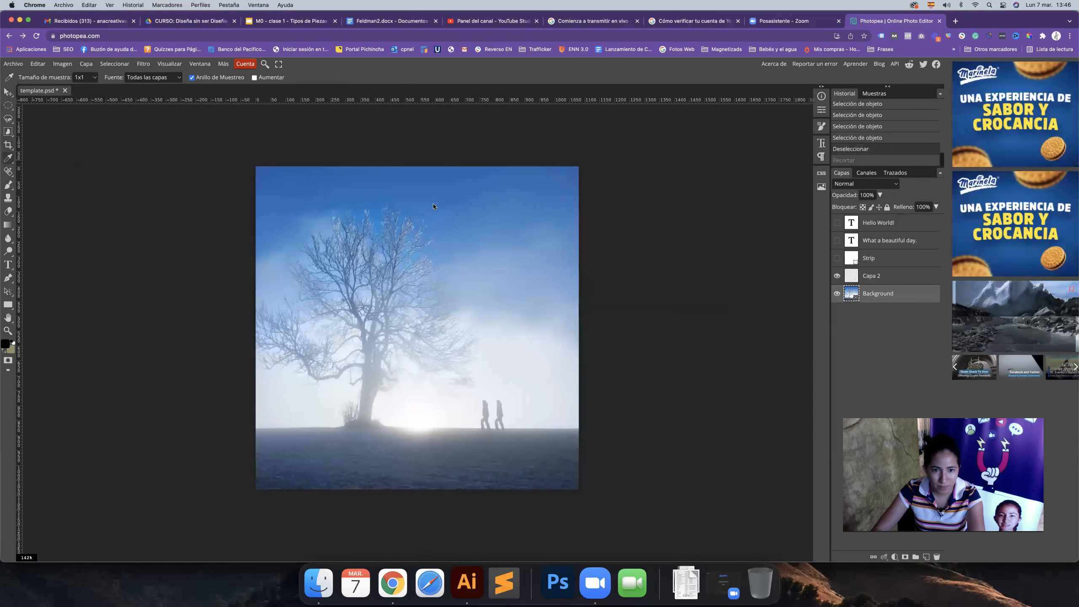
click(465, 202)
click(519, 200)
click(513, 218)
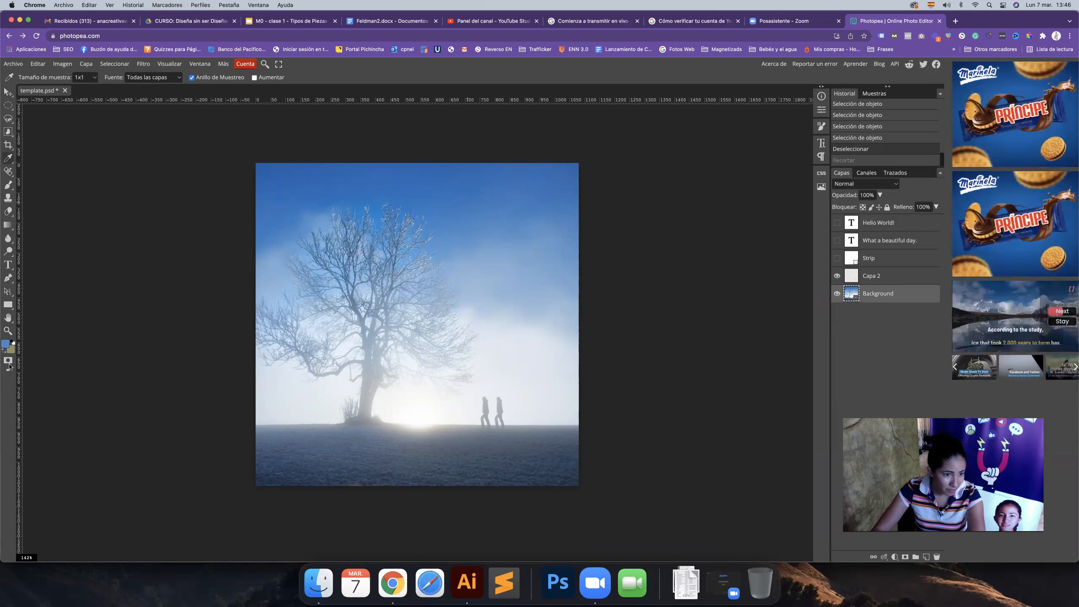
drag(539, 226, 525, 300)
click(354, 202)
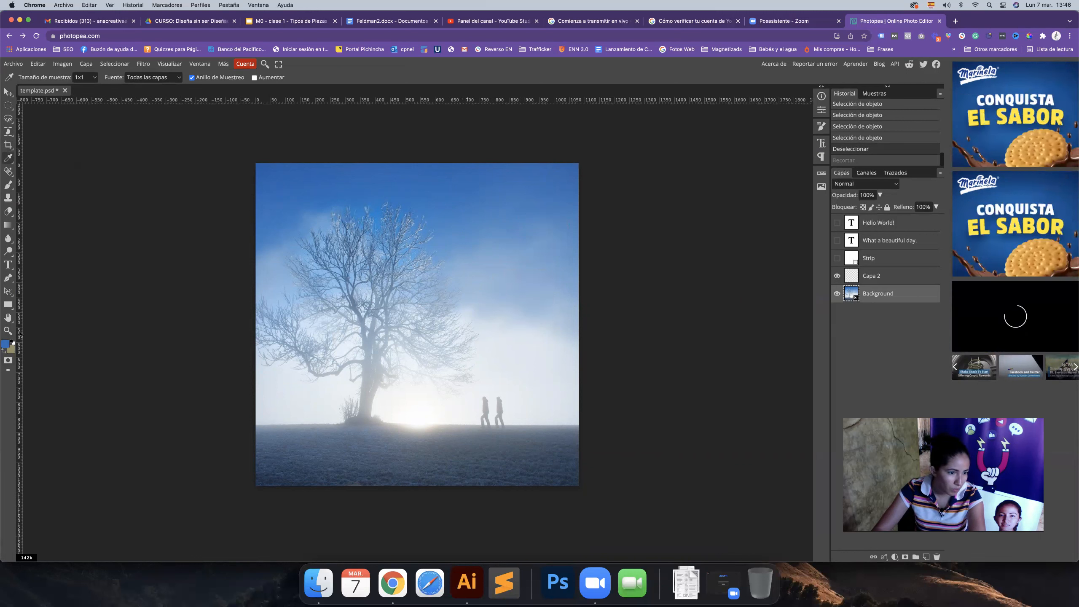
Step: Swap the foreground and background colors repeatedly, ending with olive as foreground and blue as background
click(7, 353)
click(5, 352)
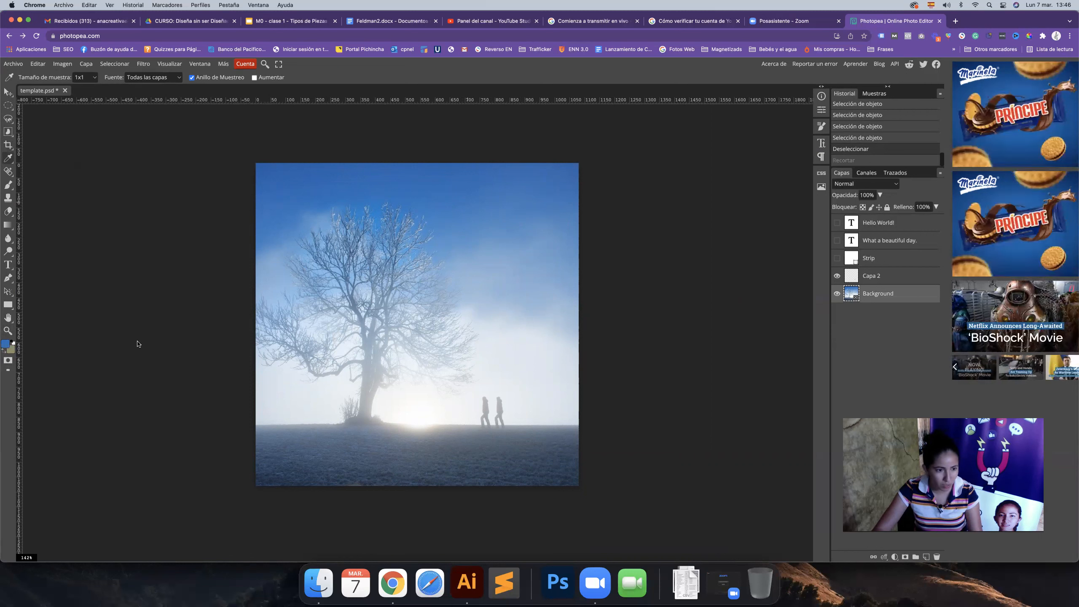
key(x)
key(x)
key(x)
key(x)
key(x)
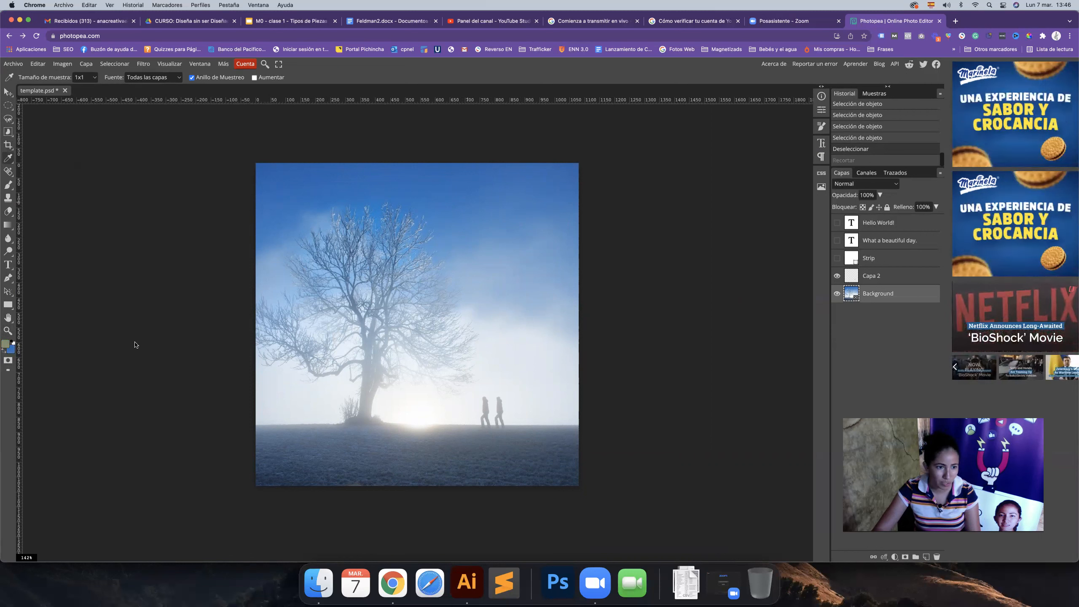
key(x)
key(x)
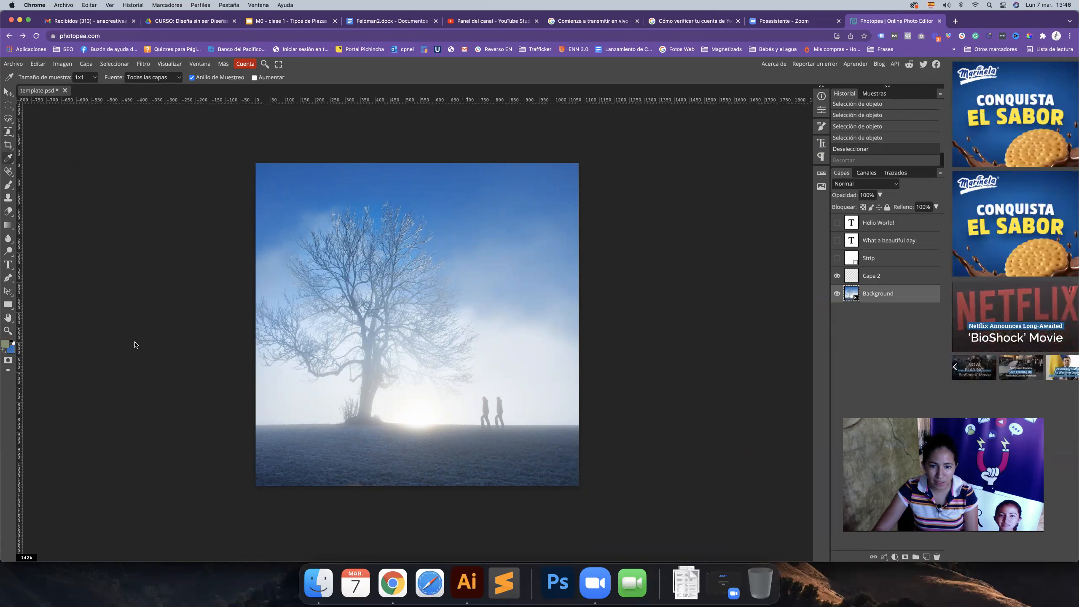
Step: Add a new layer named "nueva" above Background and fill it with the blue background color
click(926, 559)
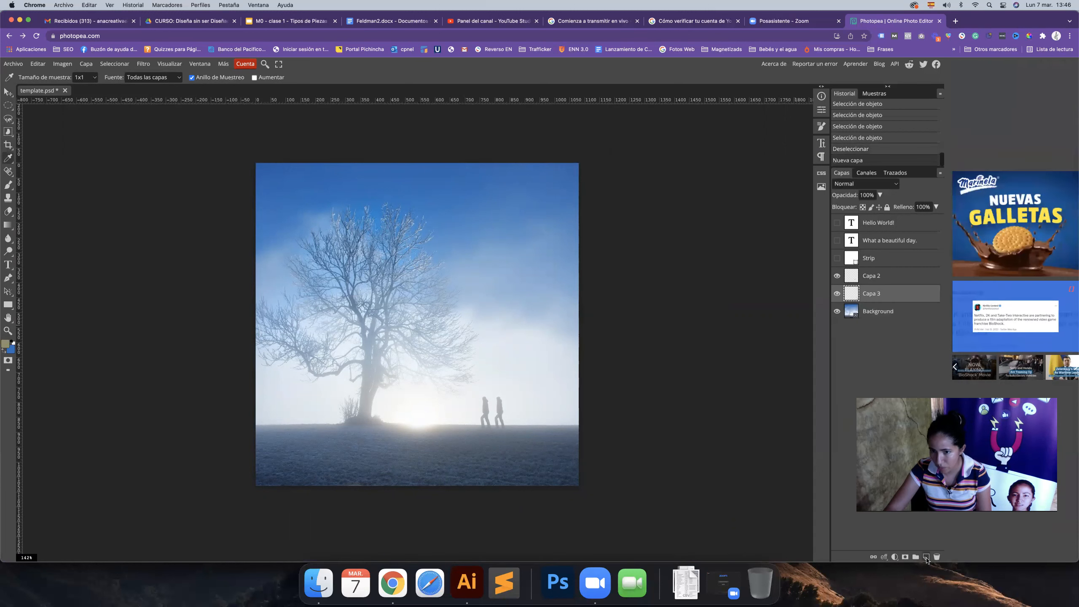
double_click(862, 294)
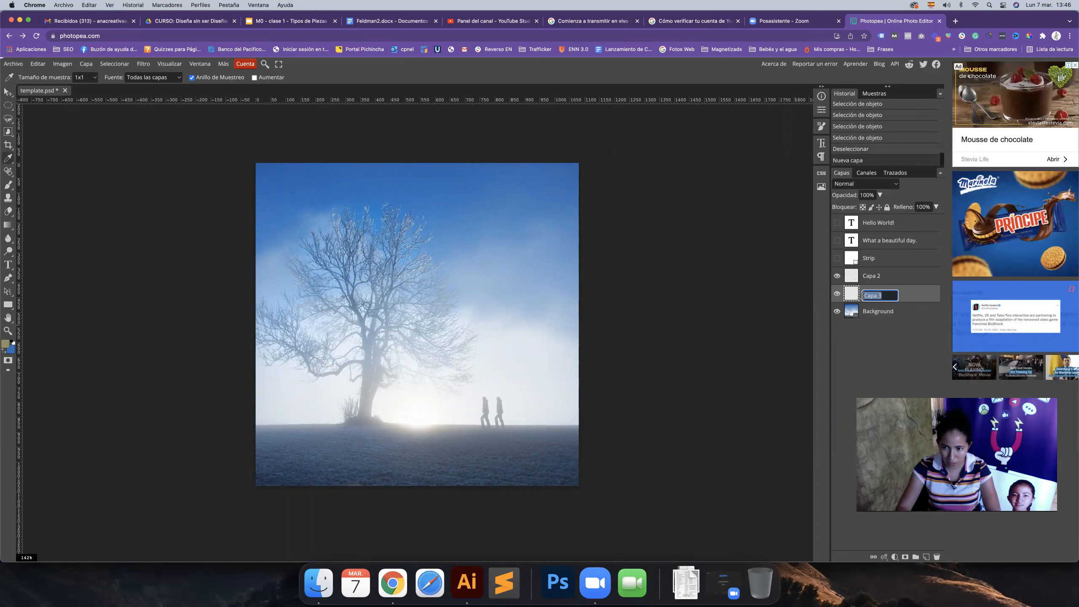
text(nueva)
key(Return)
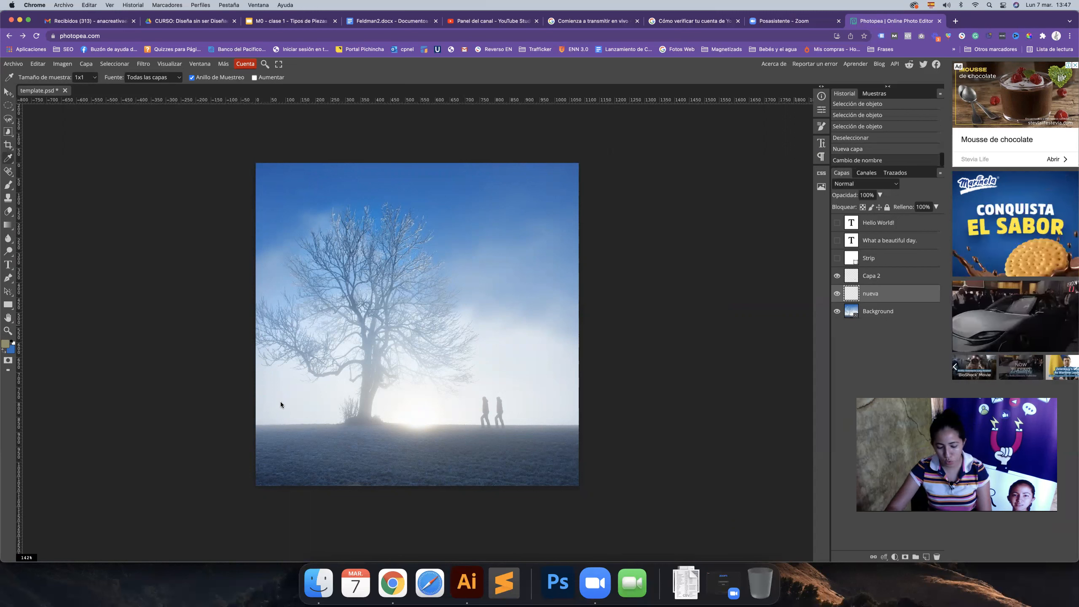
key(super+BackSpace)
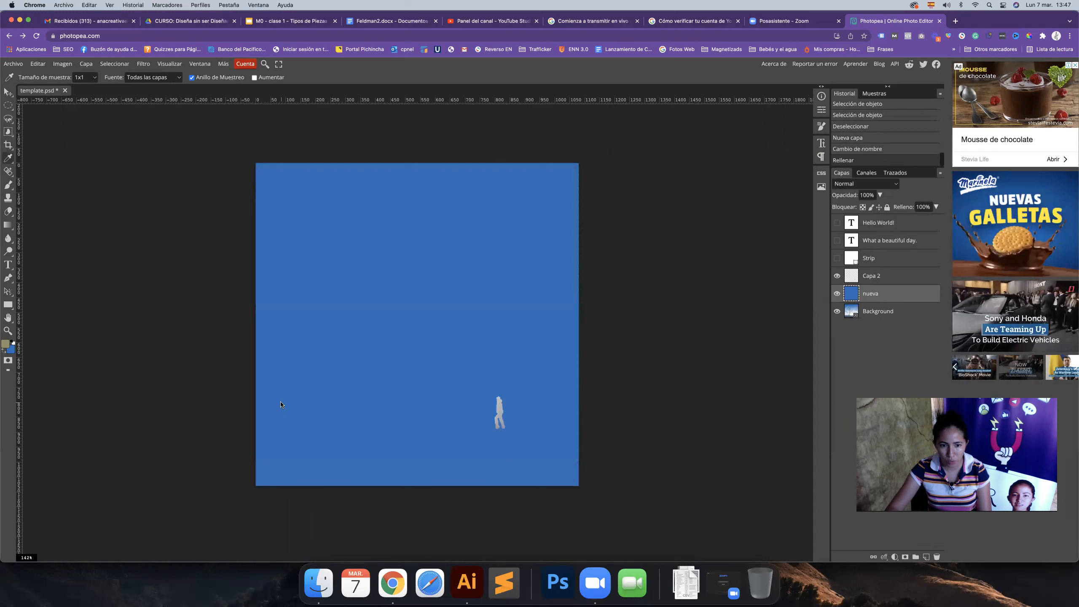
Step: Swap the foreground and background colors and refill the nueva layer with olive, undoing and redoing the fill once
scroll(280, 404, left, 1)
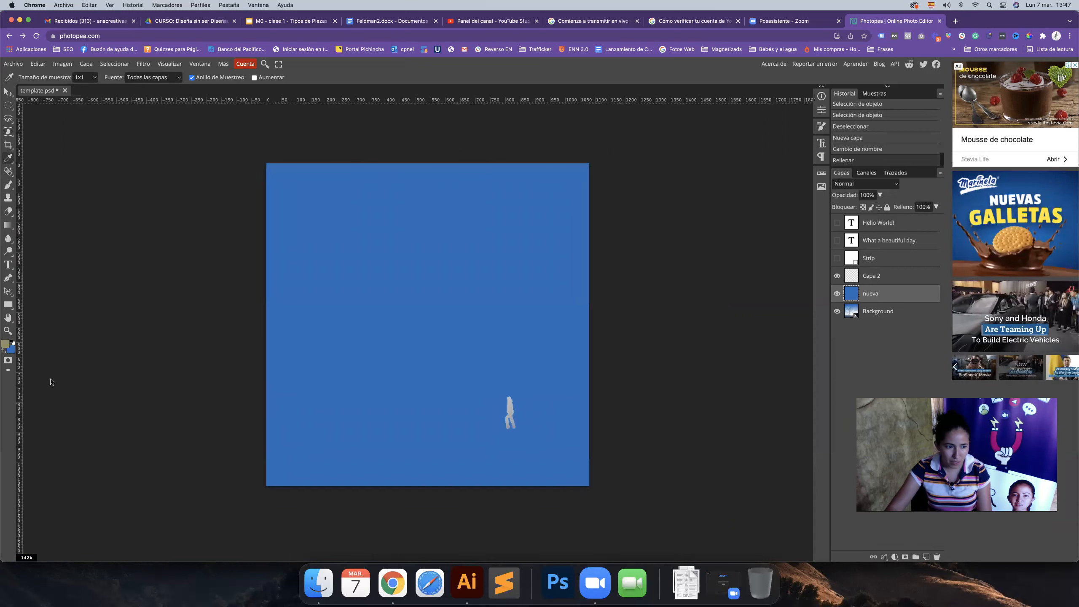
click(6, 354)
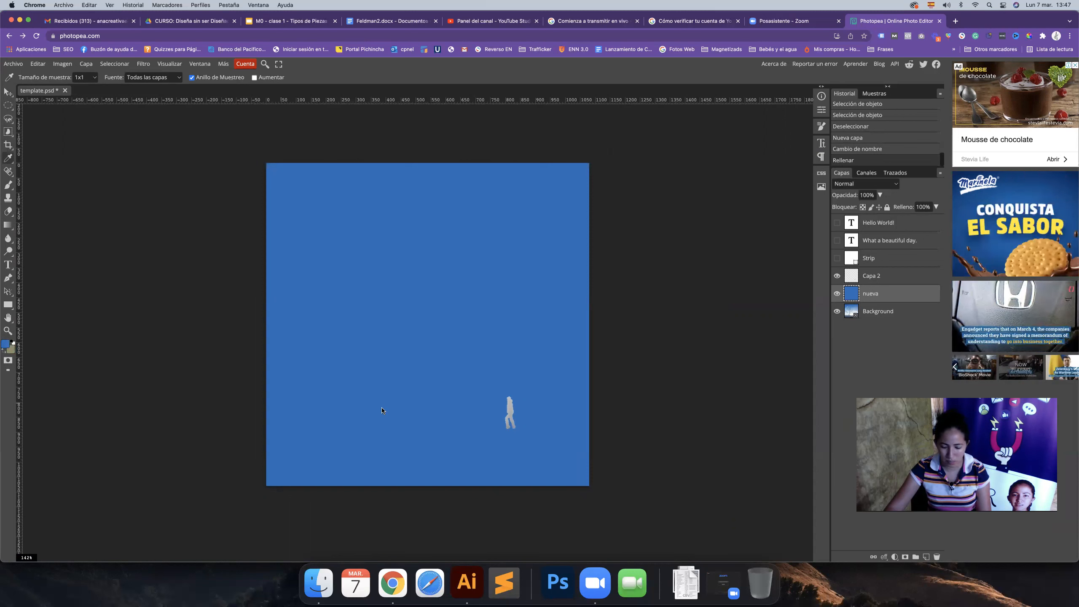
key(super+BackSpace)
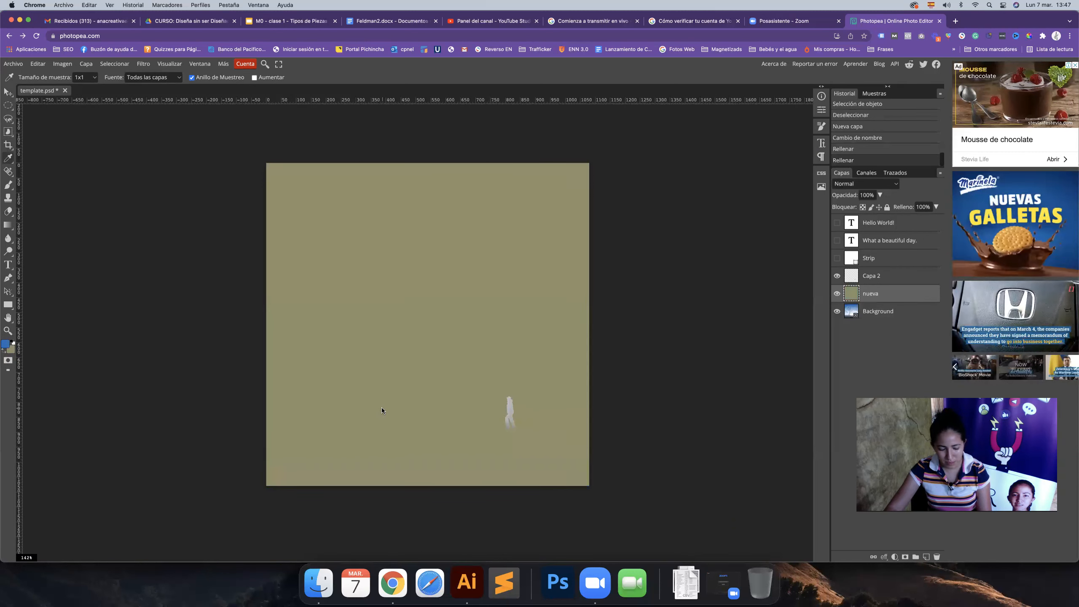
key(super+z)
key(super+shift+z)
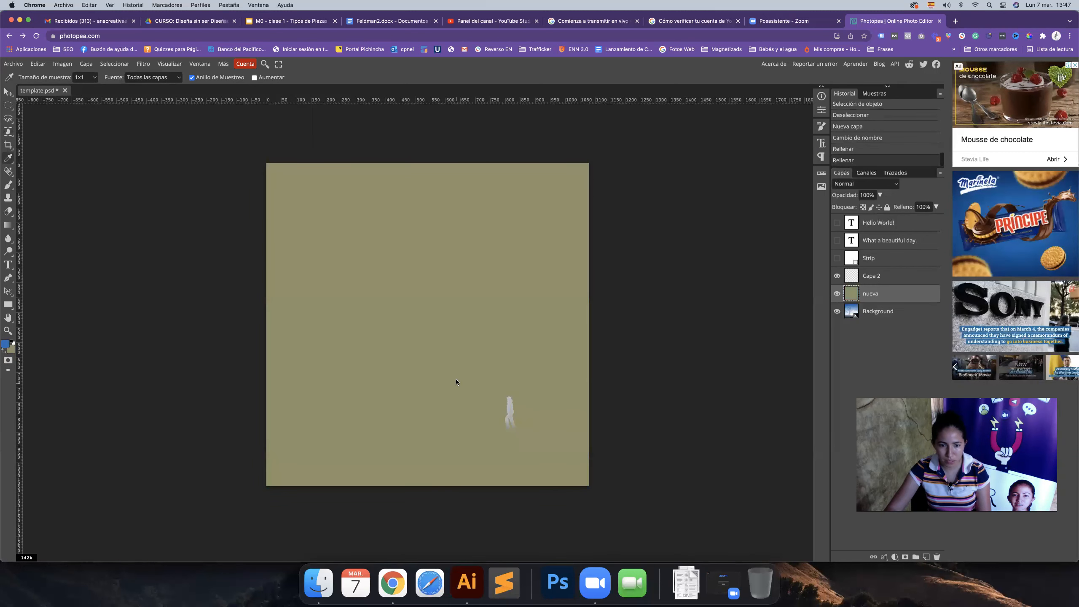
Step: Enable the Move tool's transform controls, scale the olive nueva layer to about half size and move it to the canvas center
click(8, 91)
click(60, 66)
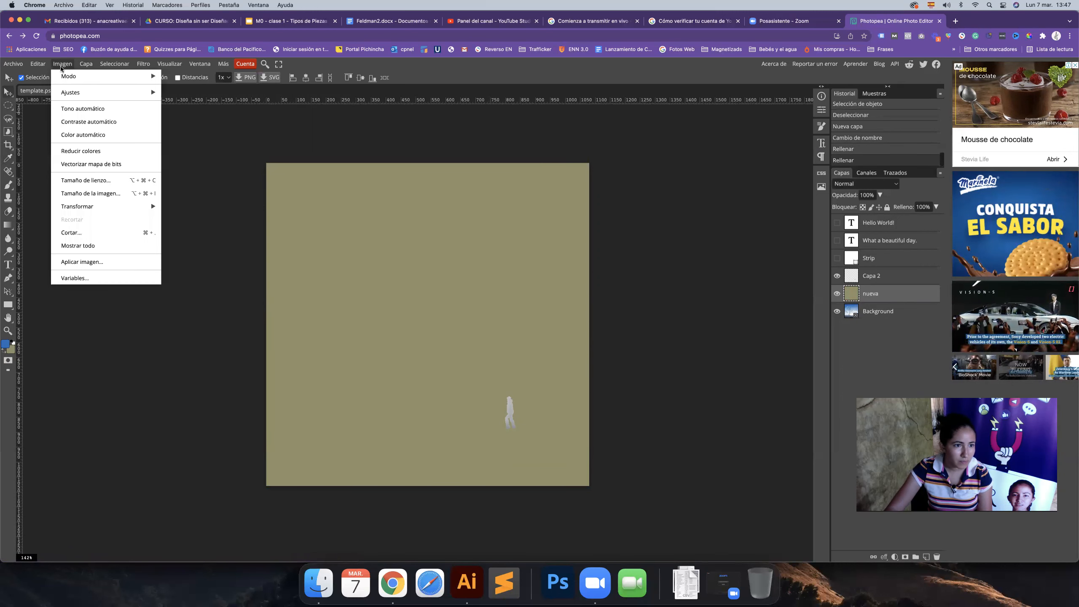
click(39, 64)
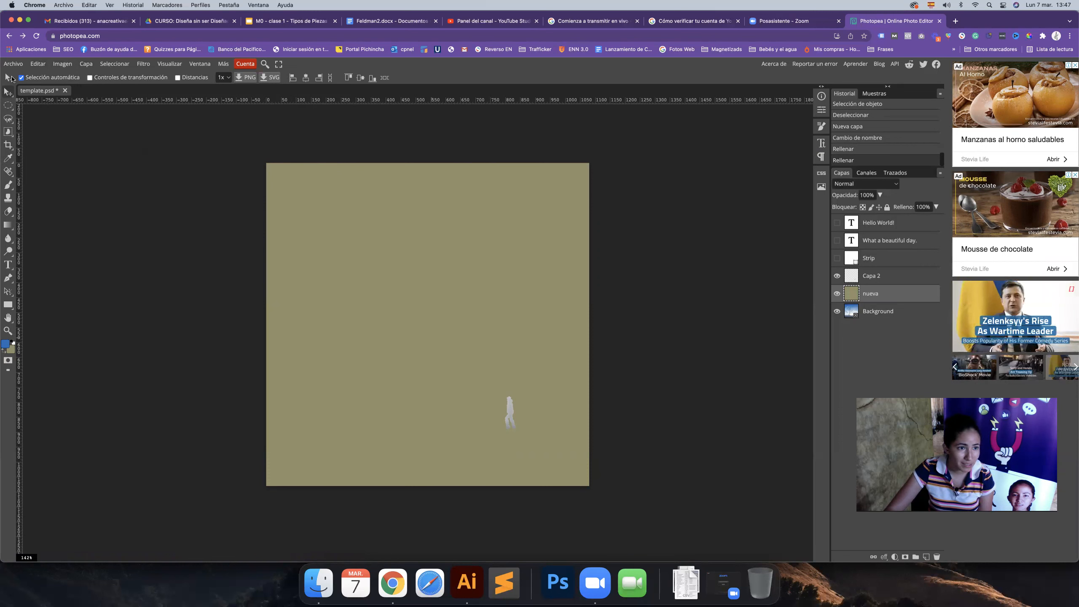
click(90, 78)
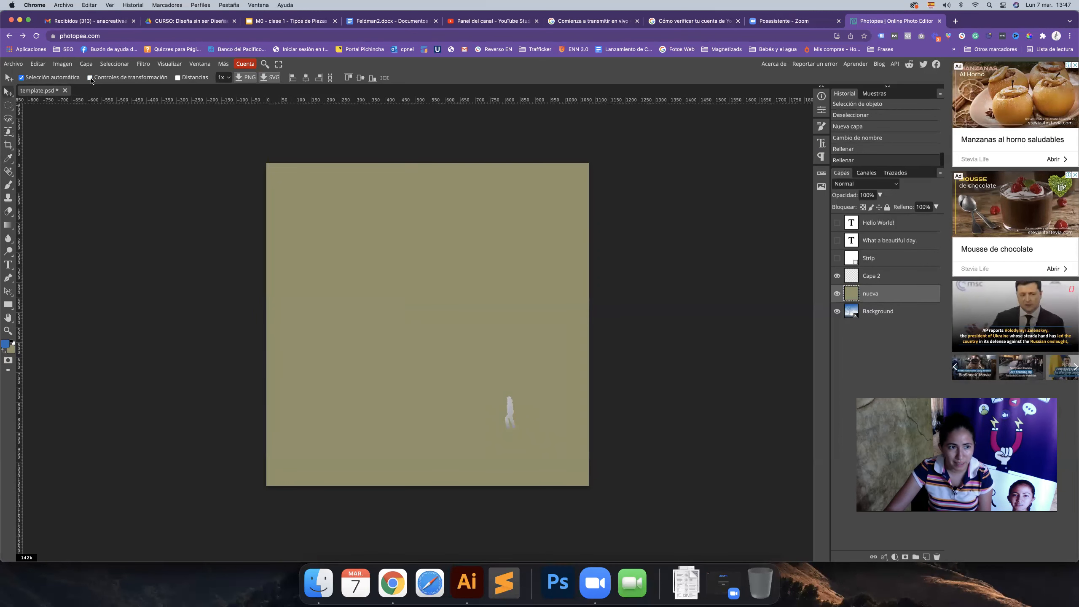
drag(582, 162, 426, 319)
key(Return)
drag(395, 363, 474, 274)
Step: Select the Background layer and confirm a Free Transform on it at its existing size
click(198, 246)
key(ctrl+t)
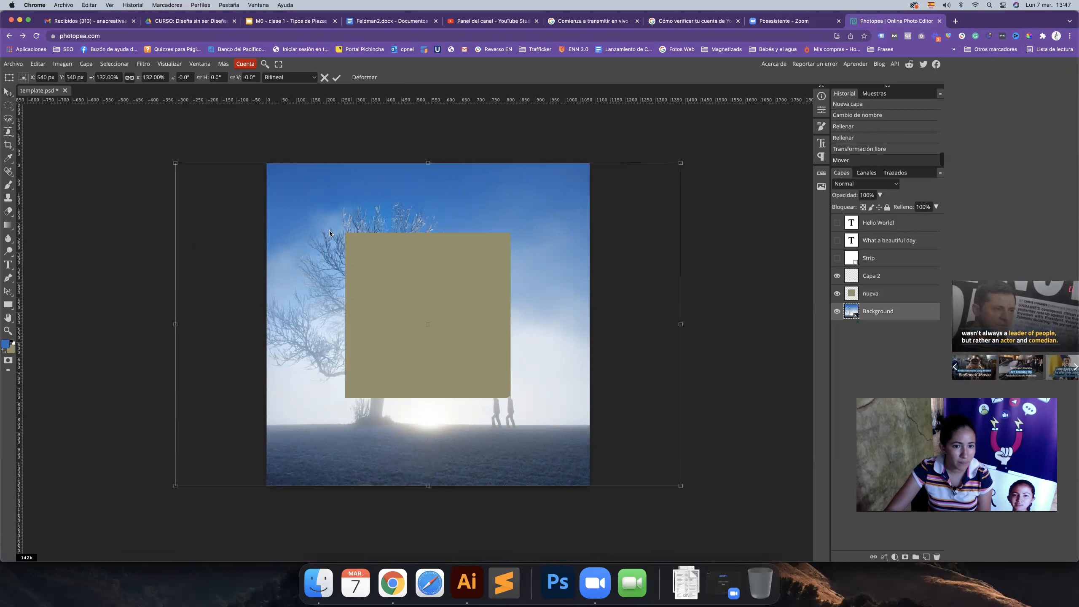
click(233, 168)
scroll(236, 150, left, 1)
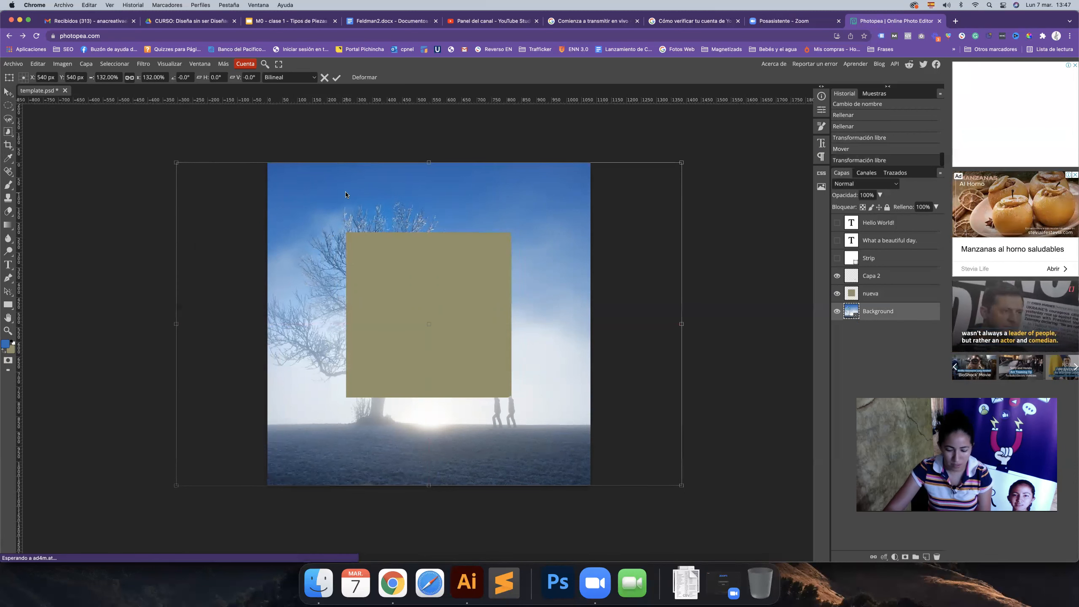
key(Return)
click(314, 143)
scroll(139, 134, left, 1)
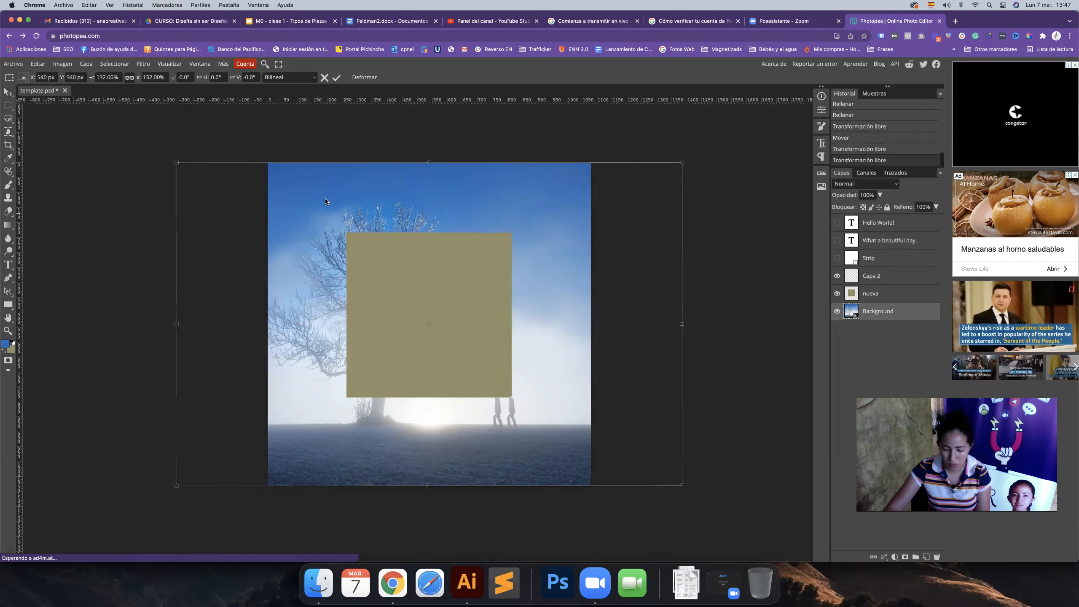
key(Return)
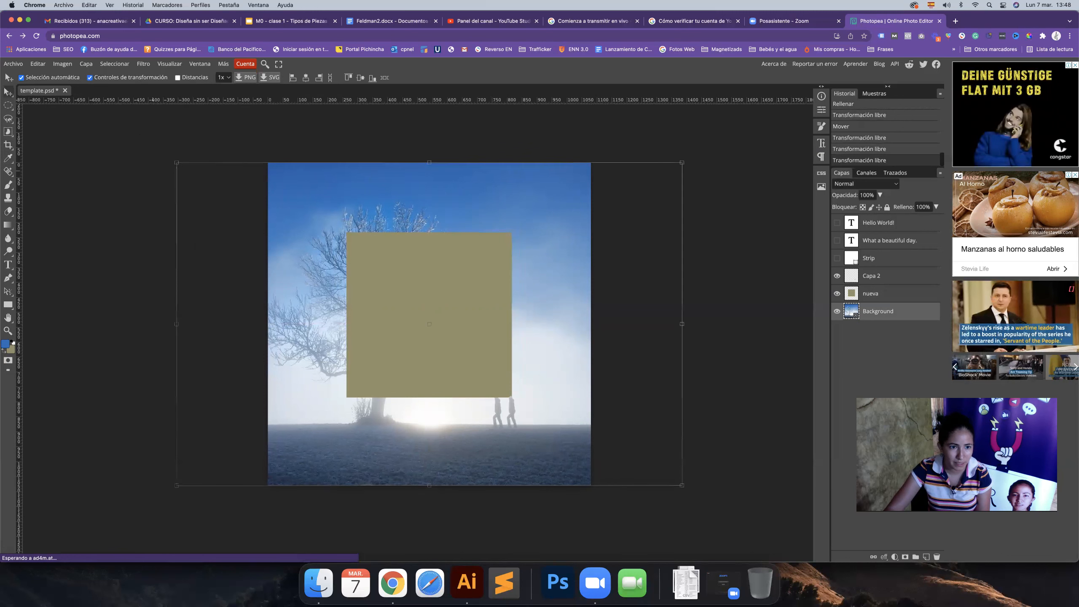
Step: Confirm the Background layer's transform at its existing size and apply the Crop tool at the full canvas bounds
click(154, 171)
key(Return)
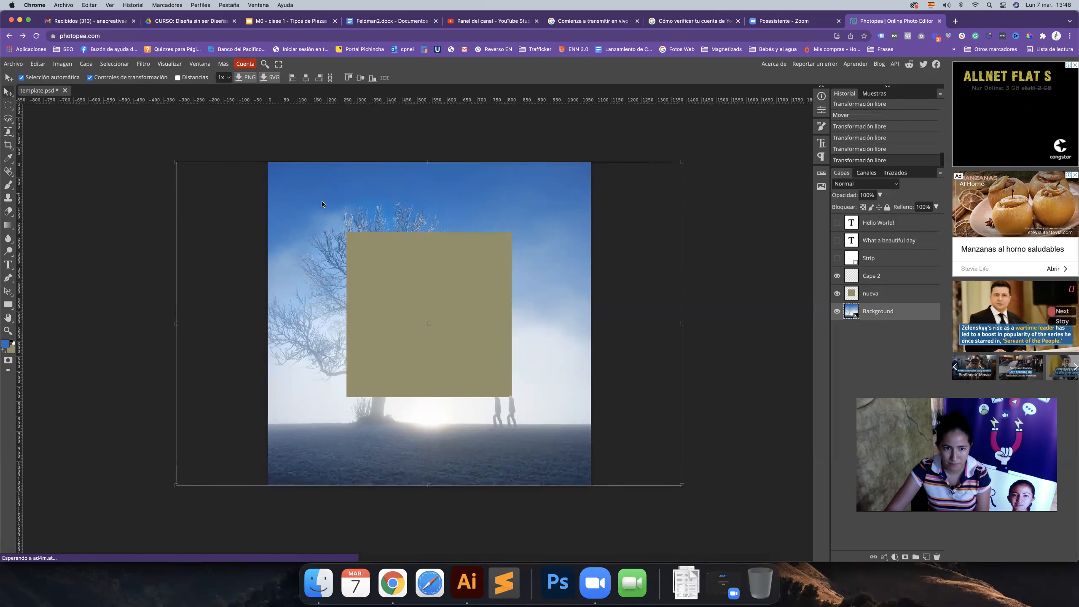
click(749, 517)
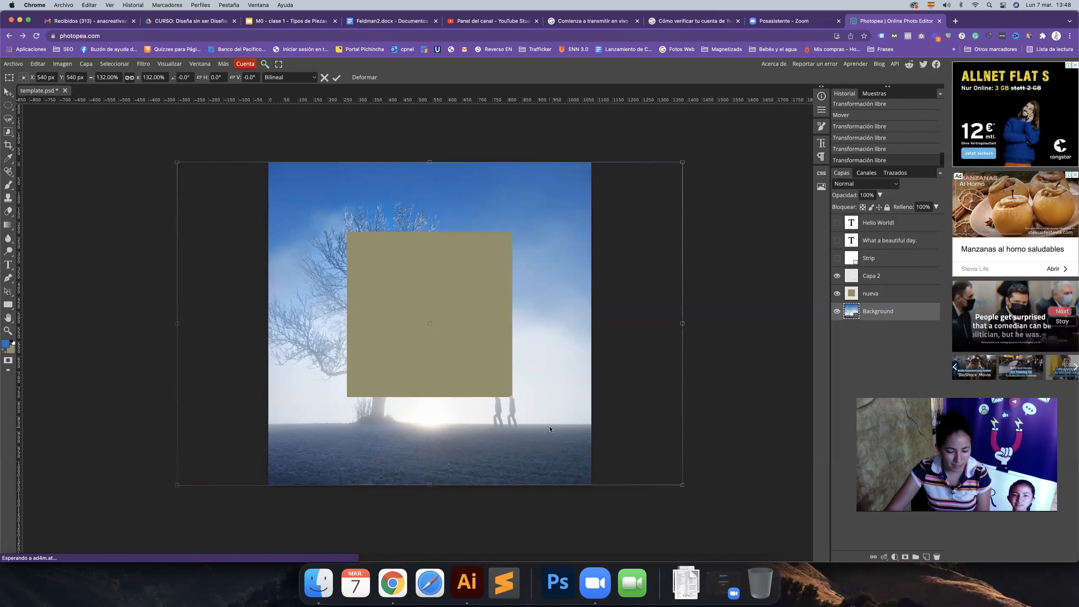
key(c)
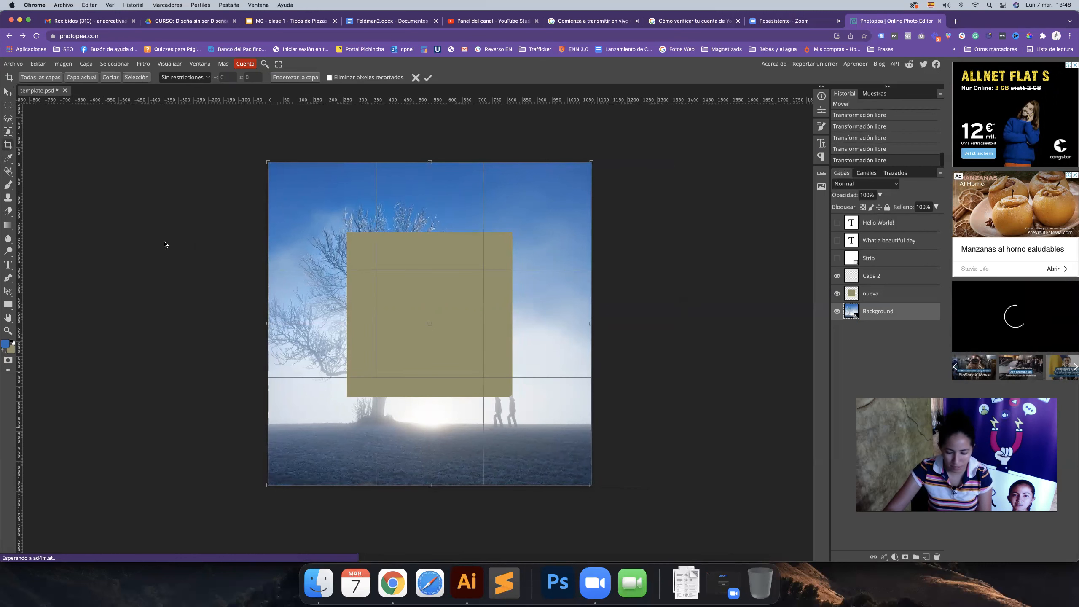
key(Return)
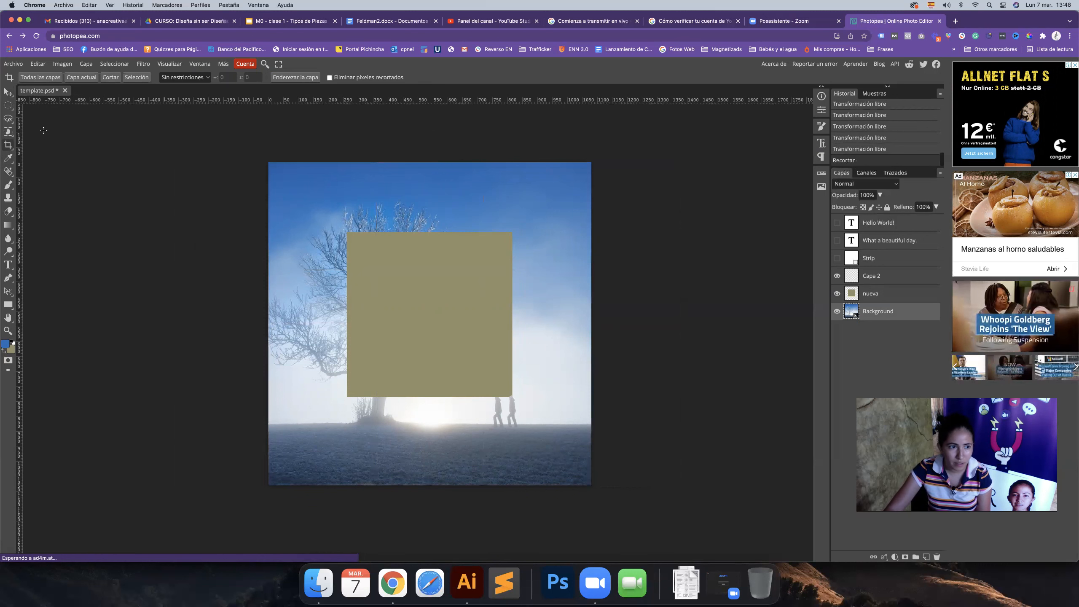
Step: Reapply a Free Transform to the Background layer at its existing size and lock the layer completely
key(super+t)
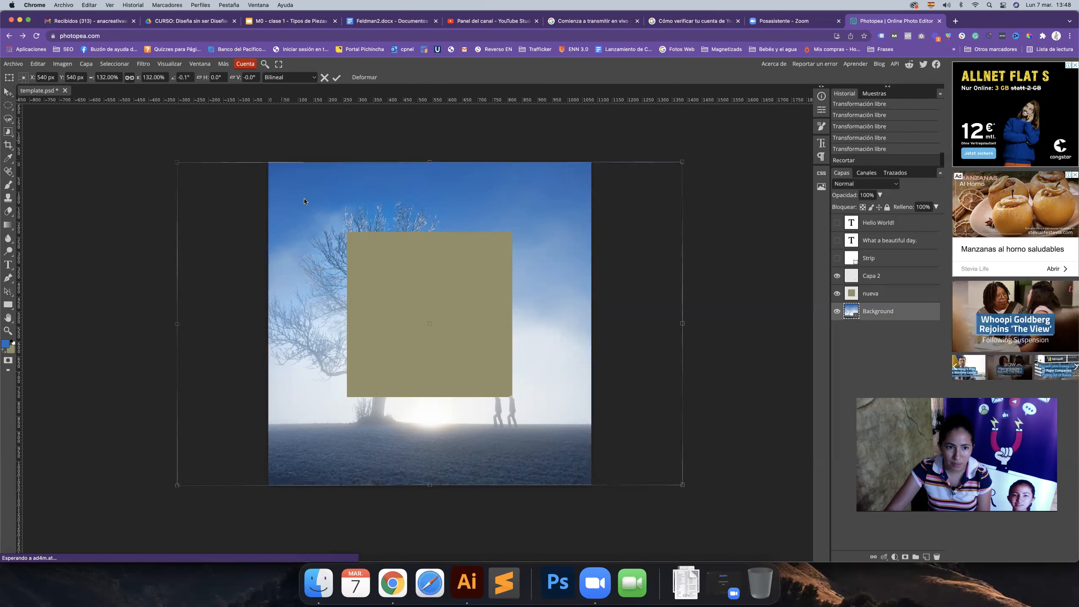
key(Return)
key(ctrl+z)
key(super+t)
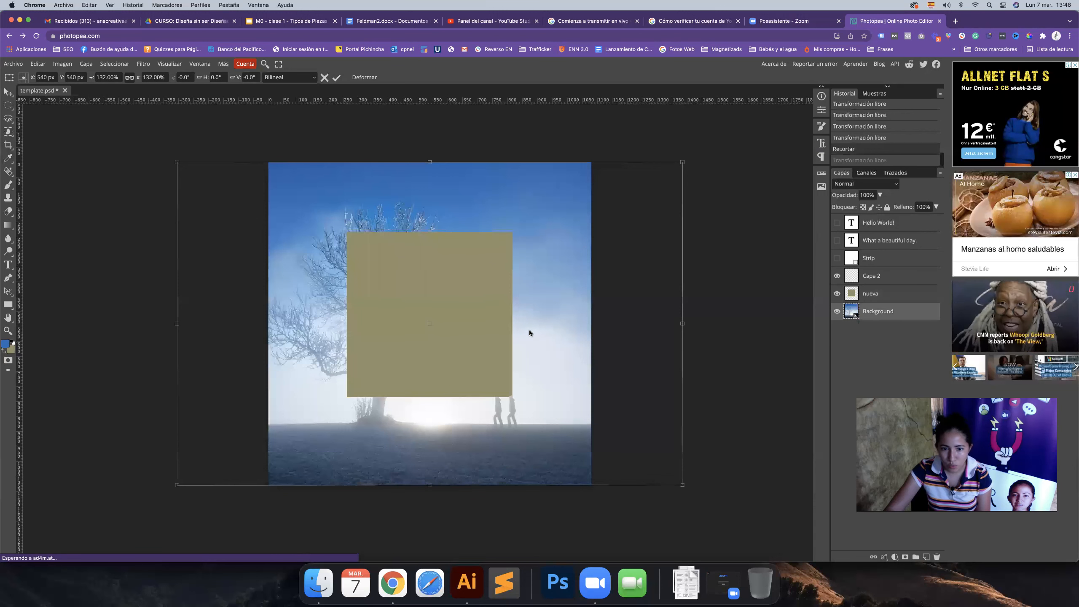
click(887, 207)
click(448, 272)
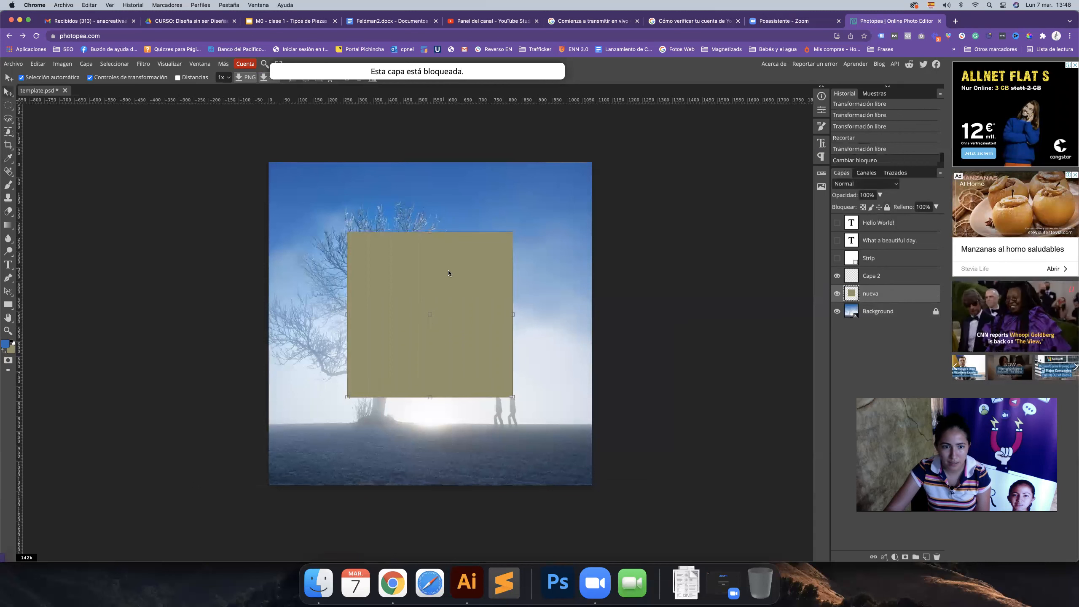
click(324, 159)
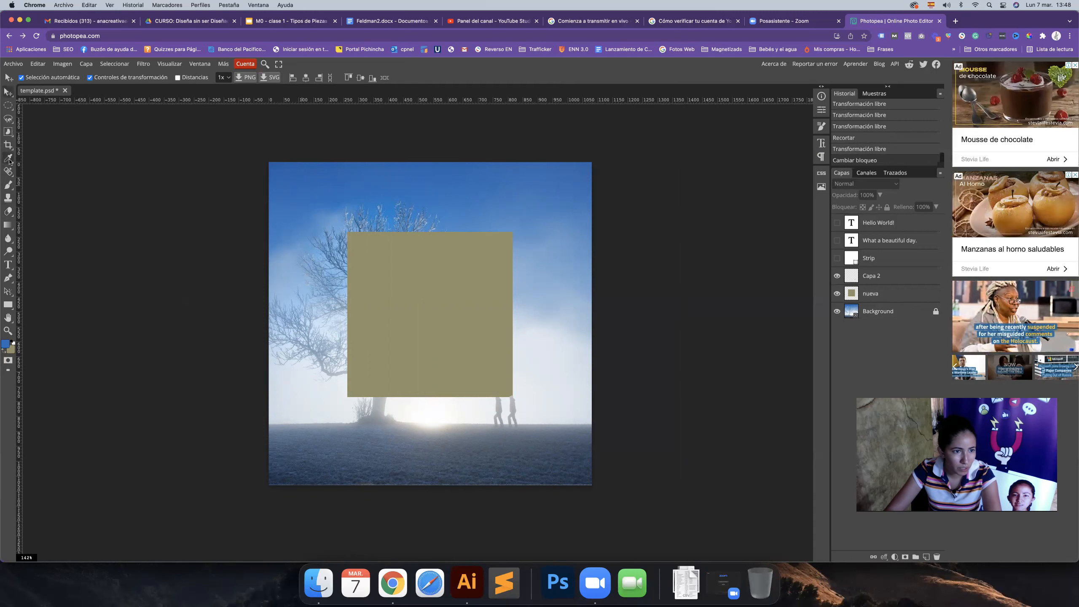
Step: Hide the nueva layer and outline an area beside the walking figures with the Patch tool
click(9, 172)
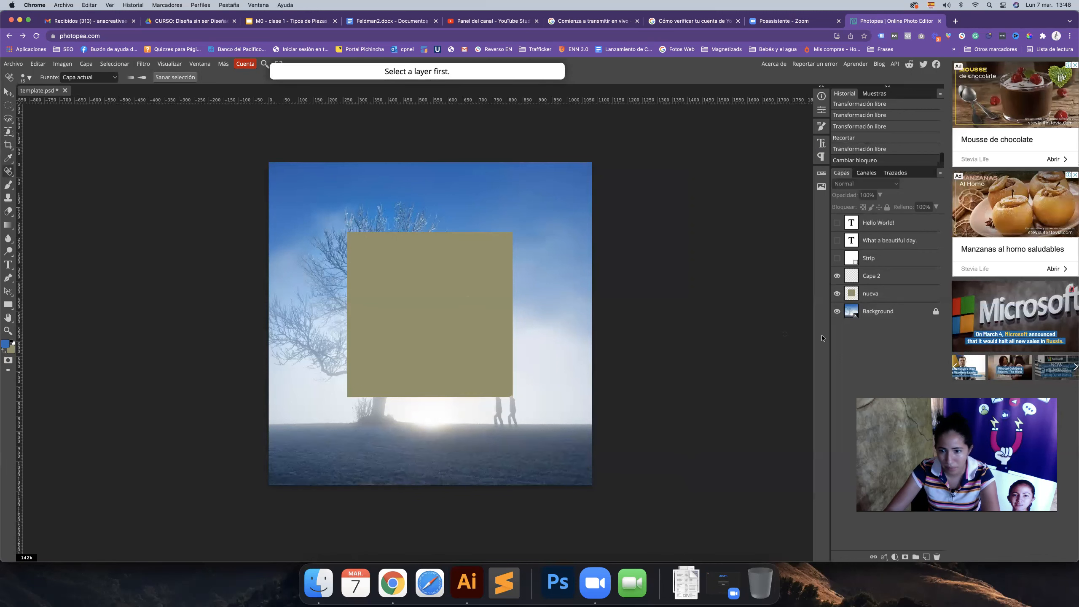
click(837, 294)
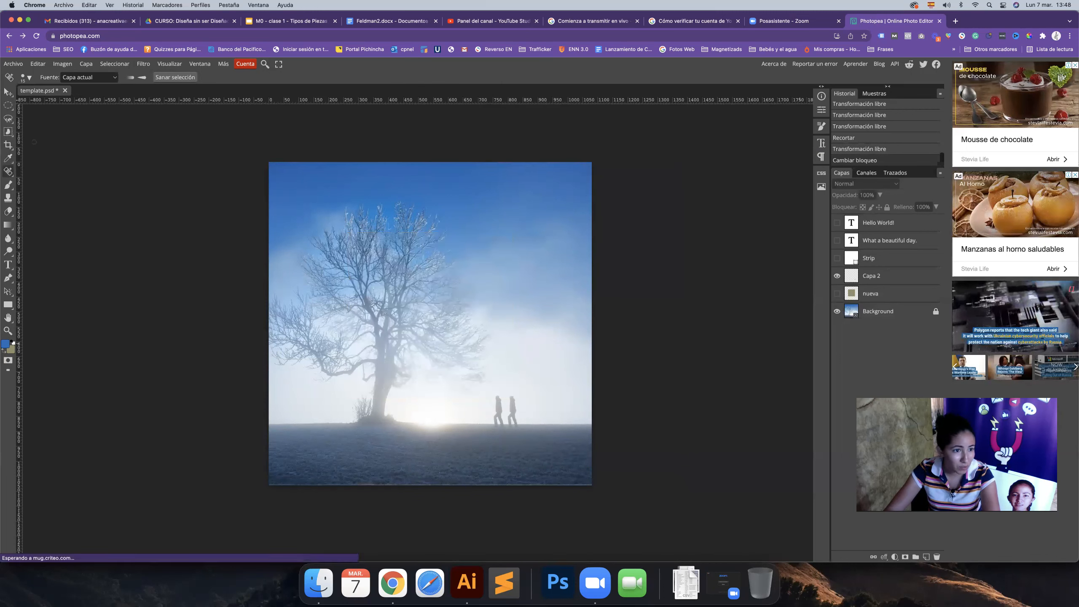
click(7, 171)
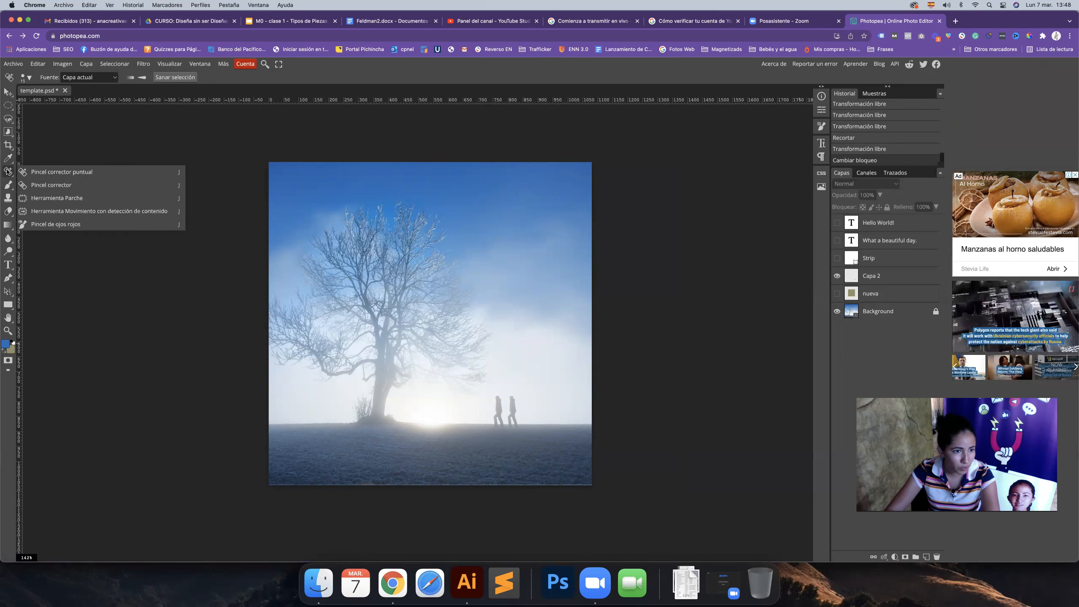
click(85, 198)
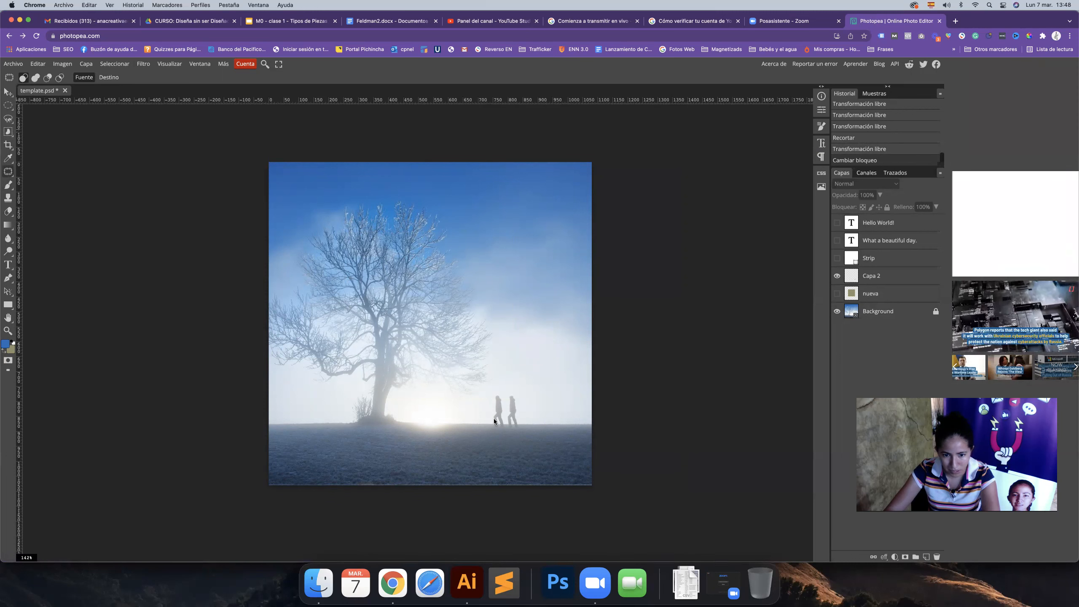
click(486, 424)
Step: Copy the whole canvas area of the Background layer to a new layer using a rectangular selection, and hide Background
click(897, 316)
click(8, 105)
click(43, 106)
drag(253, 156, 638, 529)
key(super+j)
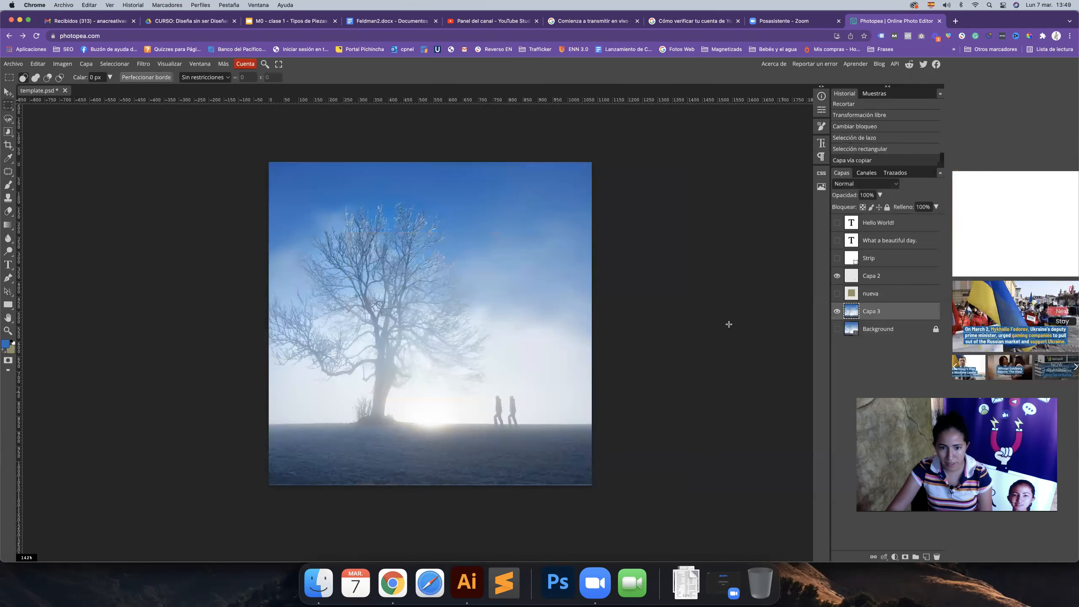
Step: Hide the Capa 2 layer and outline the remaining walking figure with the Patch tool
key(v)
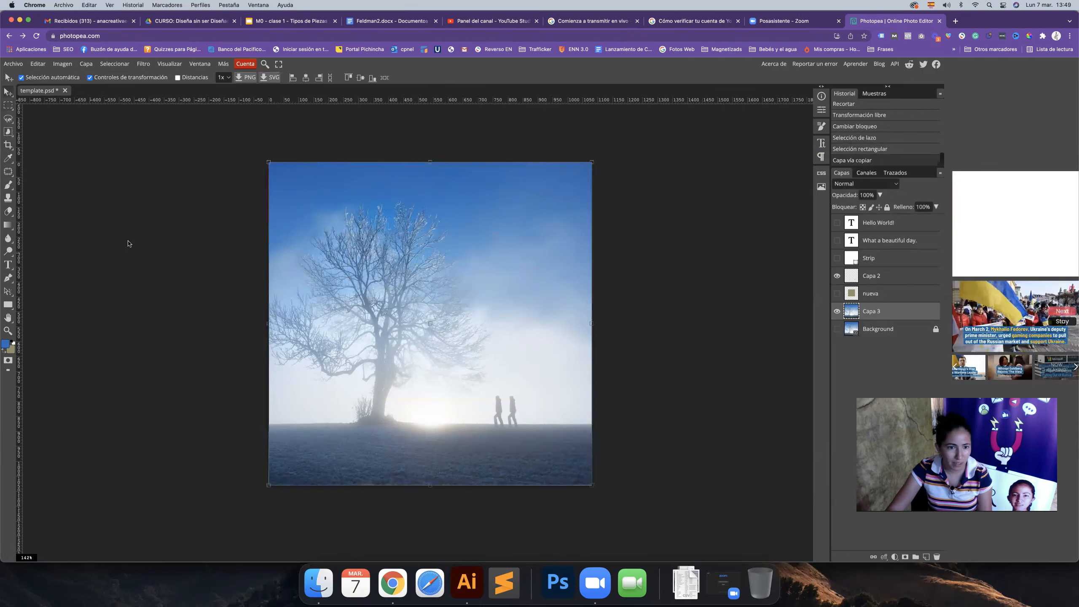
click(130, 236)
click(9, 172)
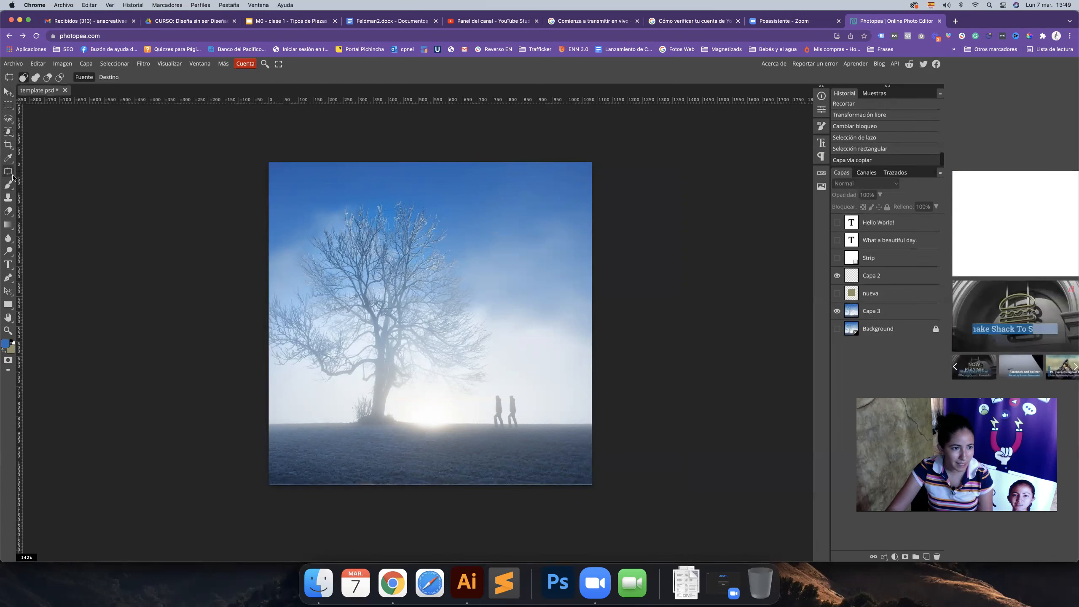
click(13, 178)
click(54, 204)
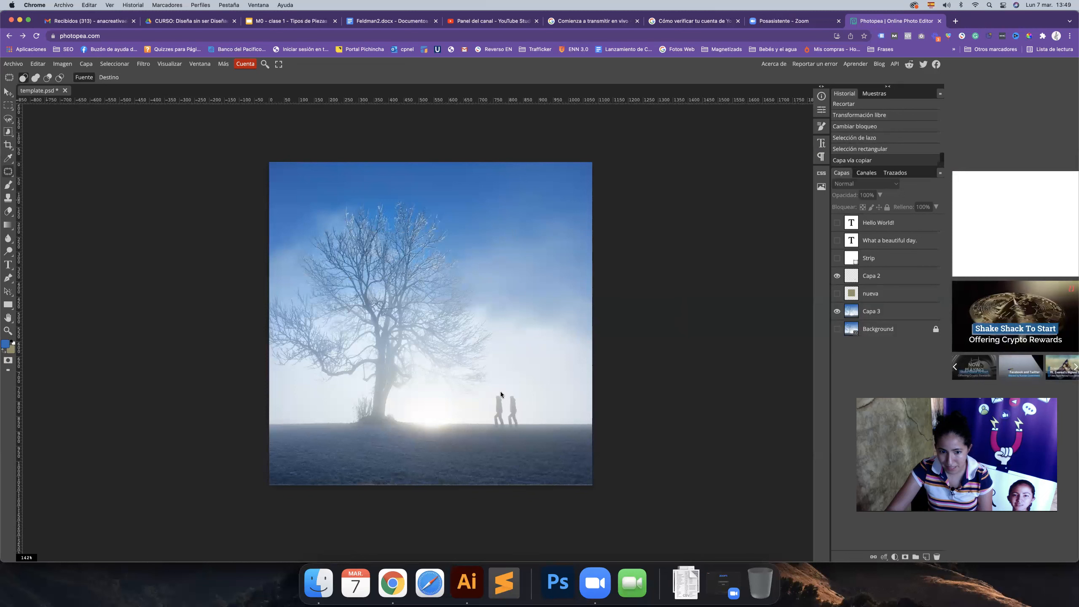
click(837, 275)
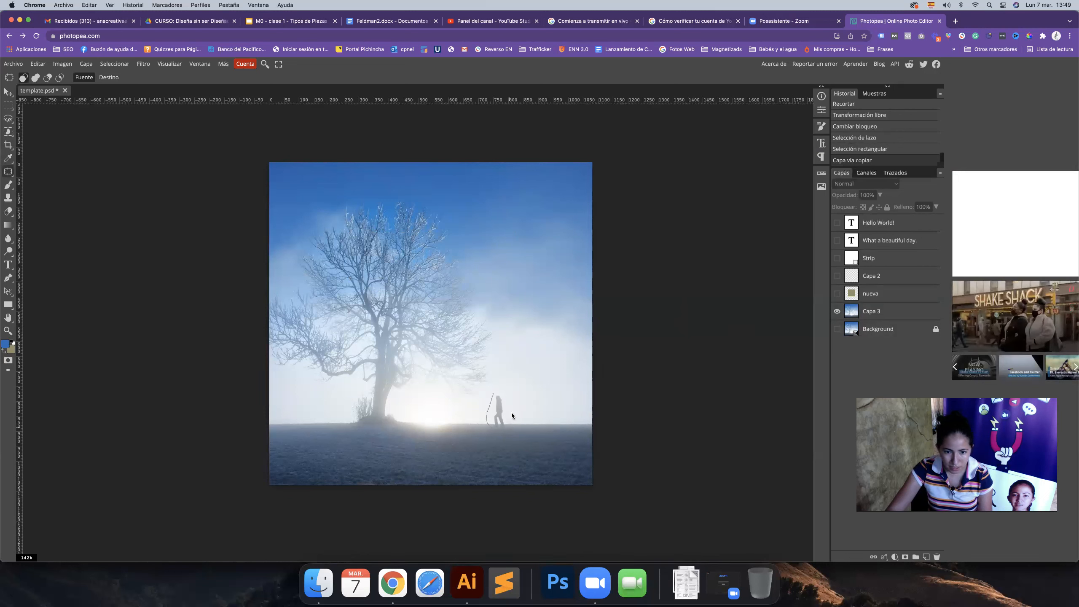
drag(504, 392, 494, 394)
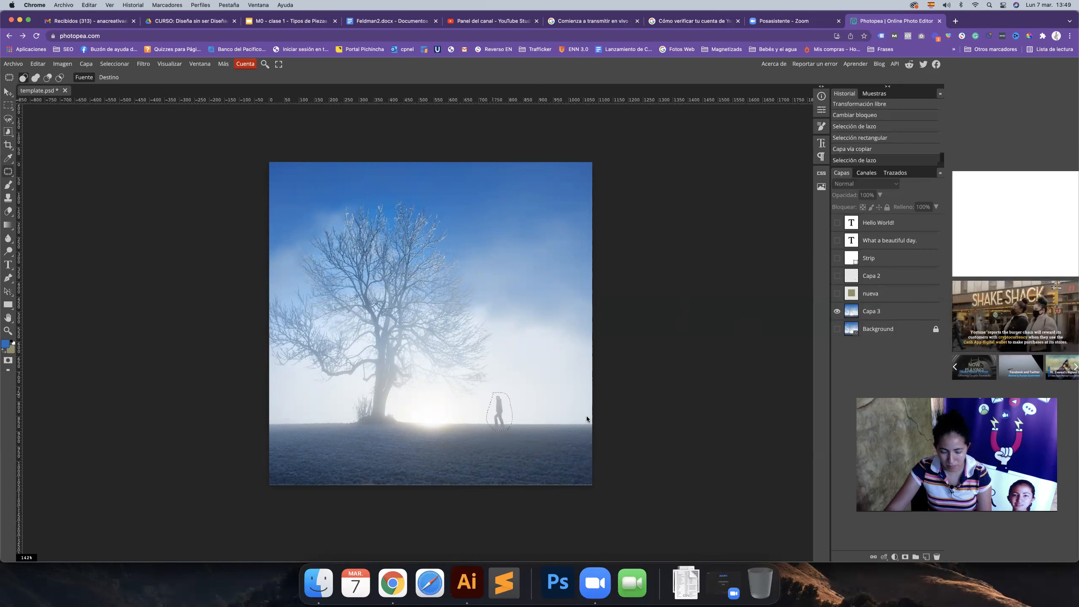
Step: Try to patch the outlined figure with no layer selected, and make Capa 3 the active layer
drag(499, 412, 586, 416)
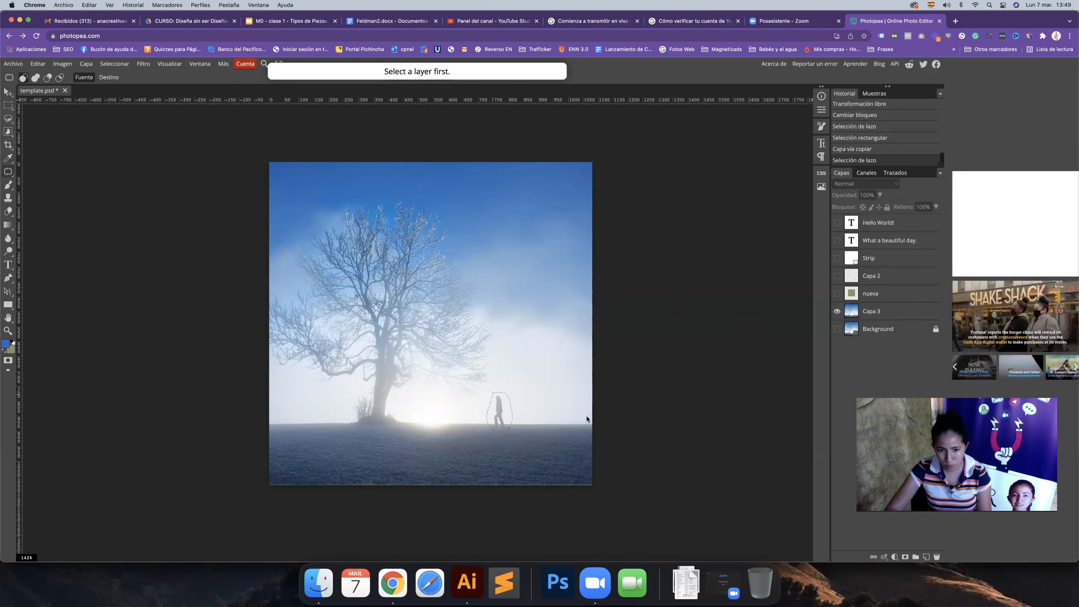
click(587, 419)
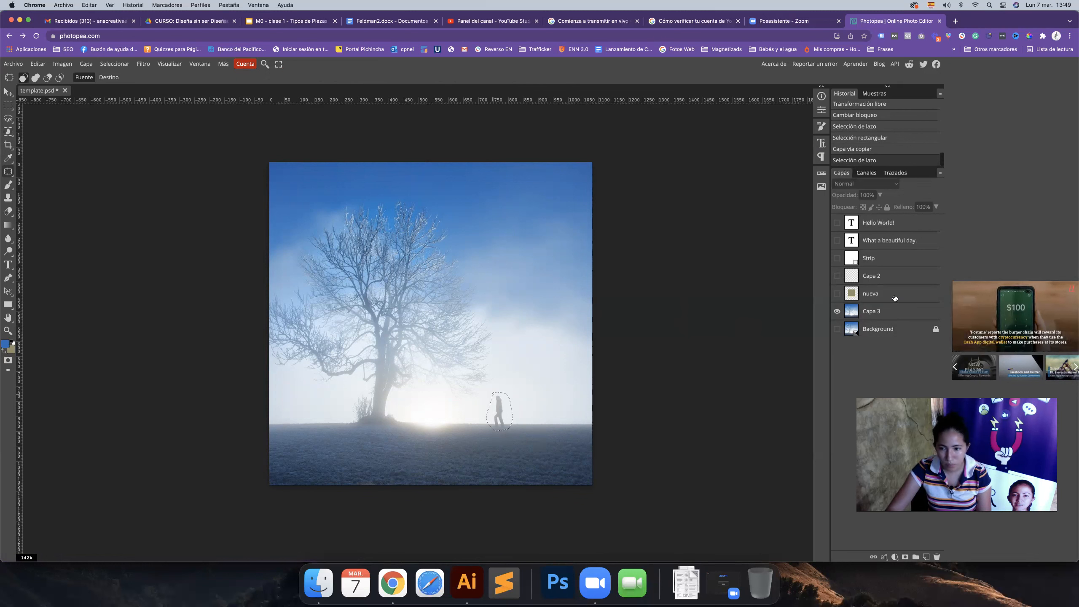
click(883, 313)
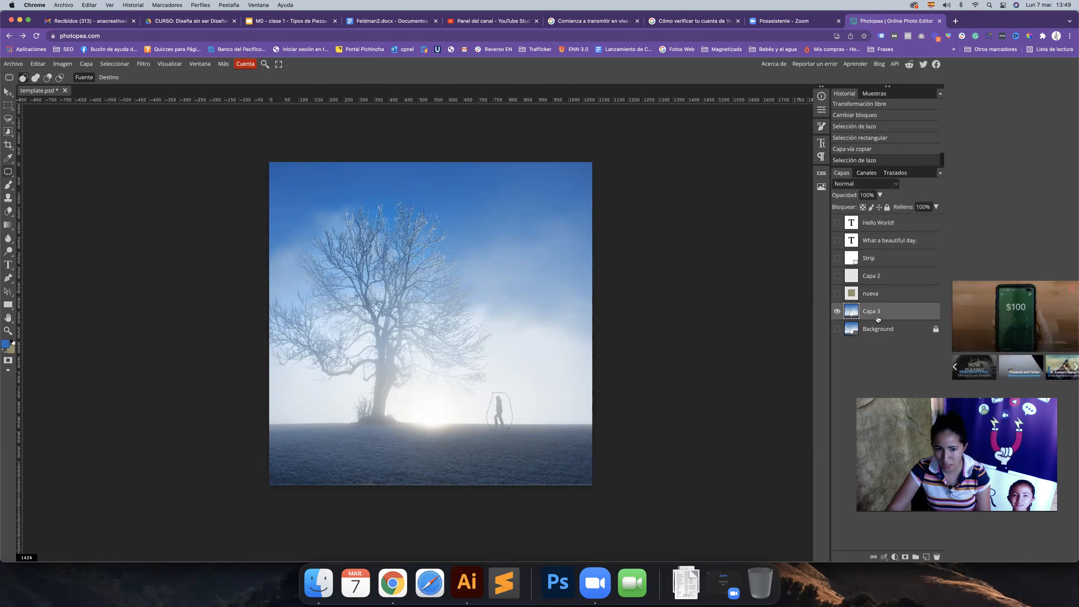
Step: Try filling the outlined figure area with the background and foreground colors, undoing each fill
key(super+BackSpace)
key(super+z)
key(alt+BackSpace)
key(super+z)
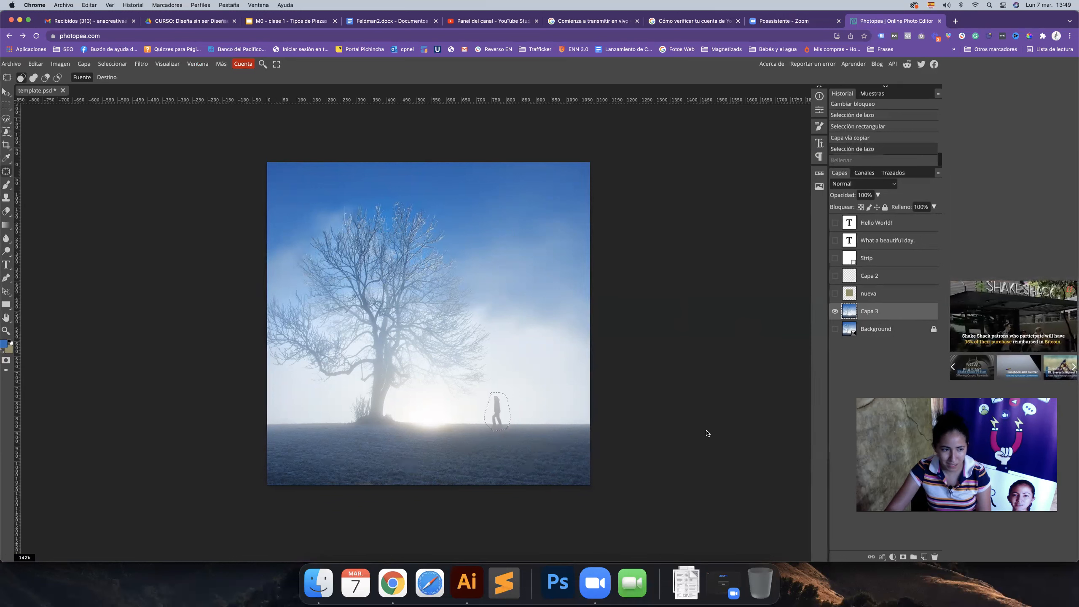
key(super+BackSpace)
key(super+z)
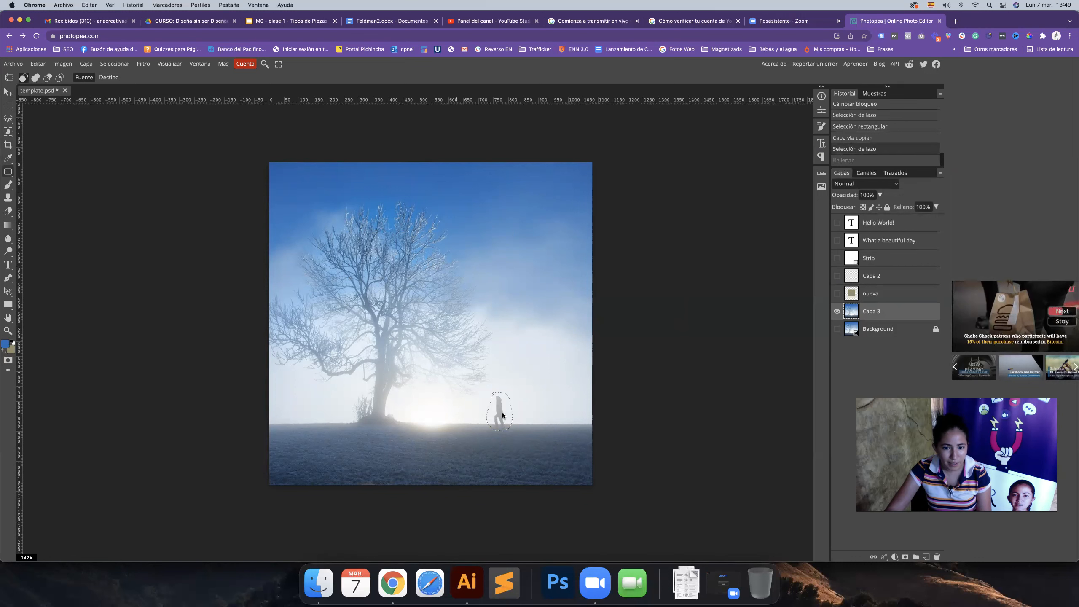
Step: Try patching the figure with the pale sky above and to its right, deselect, and undo both actions
drag(504, 408, 524, 380)
key(super+d)
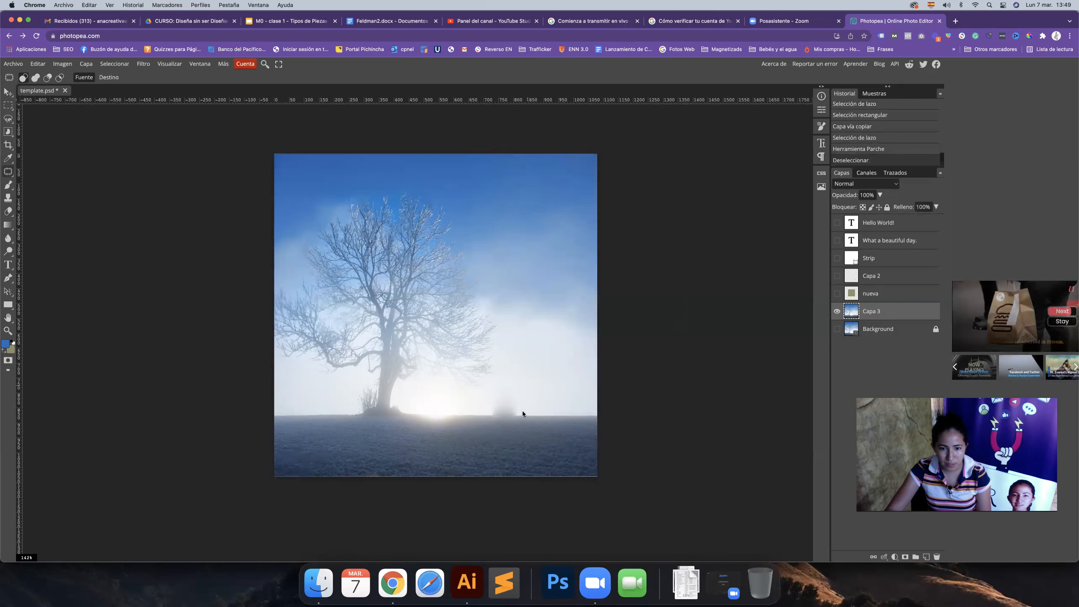
key(super+z)
key(super+z)
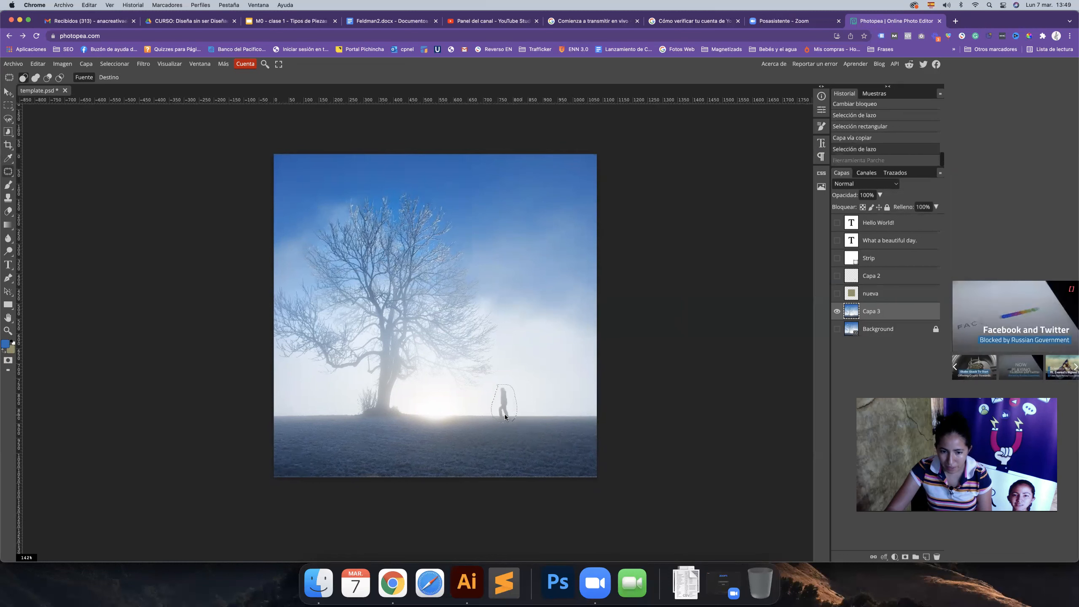
Step: Patch out the walking figure using the area directly to its right along the horizon, and clear the selection
drag(508, 404, 517, 406)
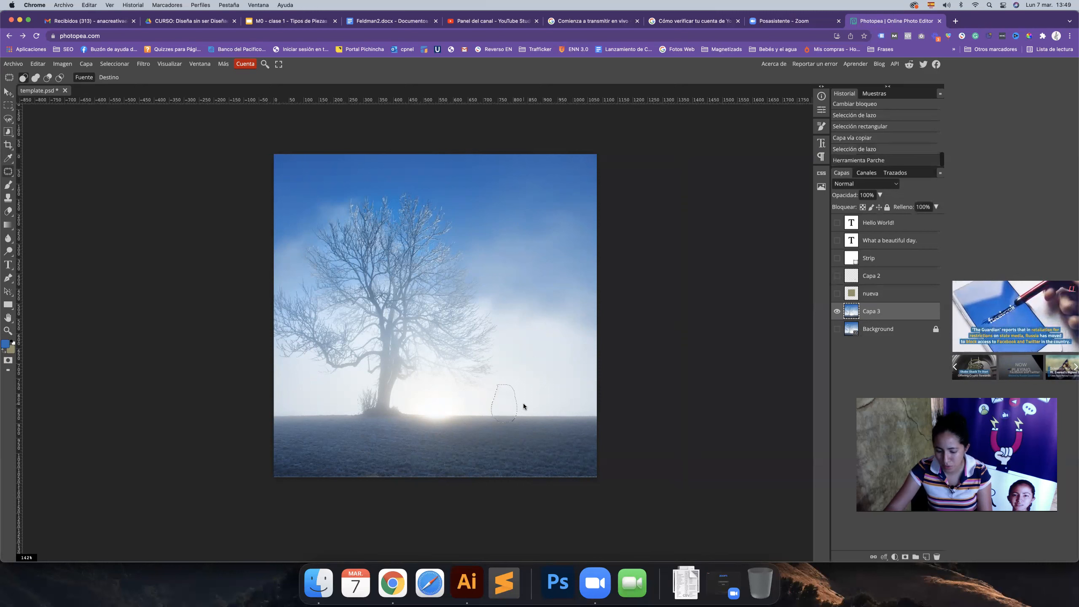
click(523, 404)
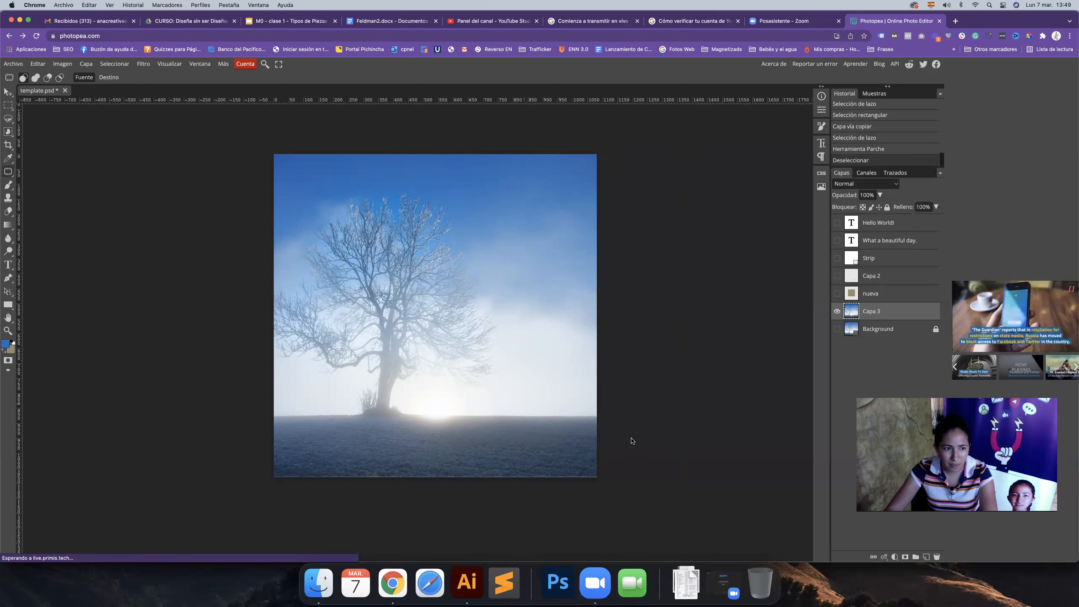
Step: Switch to the Brush tool and add a new layer named "trazos" above the nueva layer
right_click(12, 176)
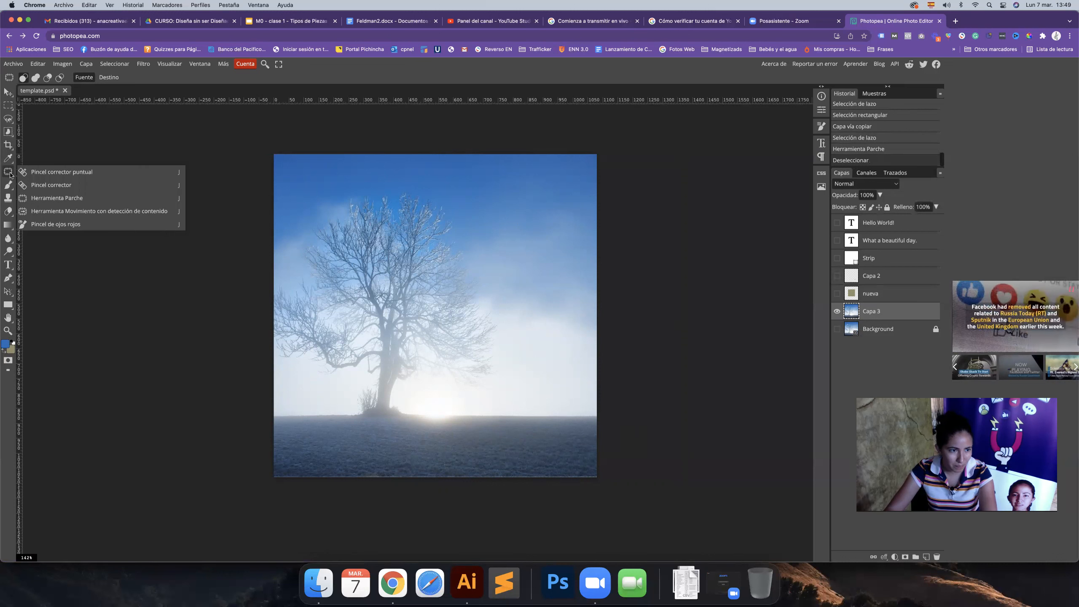
right_click(8, 187)
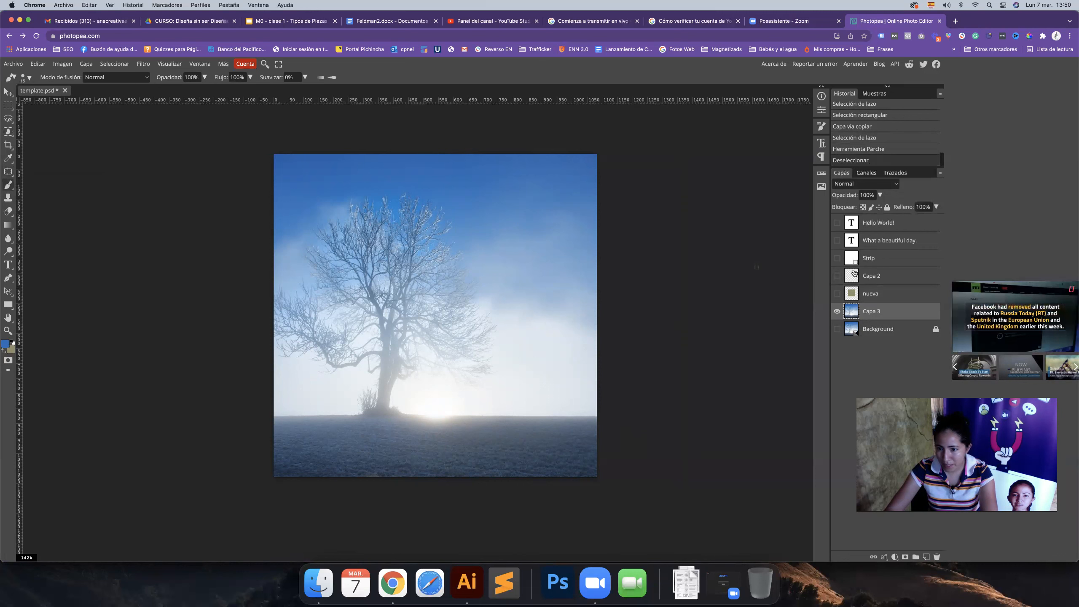
click(879, 293)
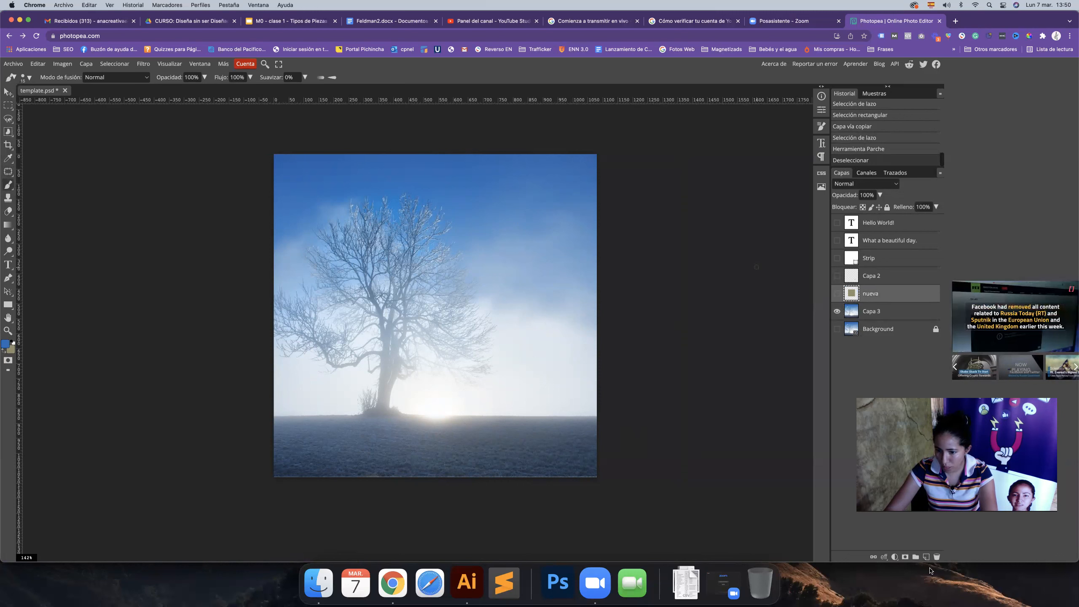
click(926, 556)
double_click(873, 293)
text(p)
text(razos)
key(Return)
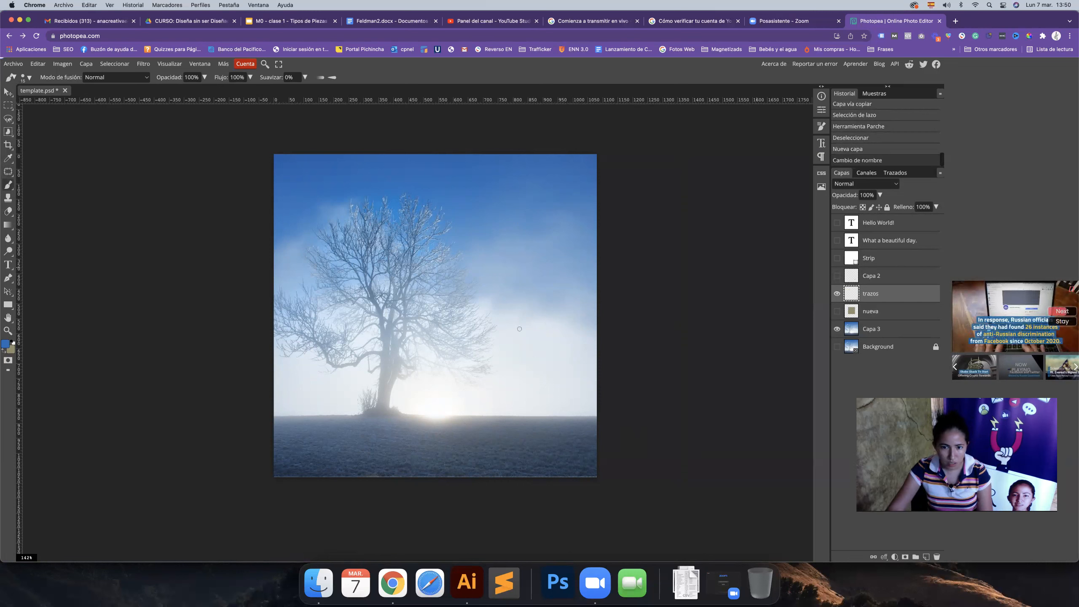
Step: Try two freehand brush strokes over the tree on the trazos layer, undoing each one
mouse_move(368, 272)
mouse_down()
mouse_move(415, 276)
mouse_move(446, 309)
mouse_up()
key(super+z)
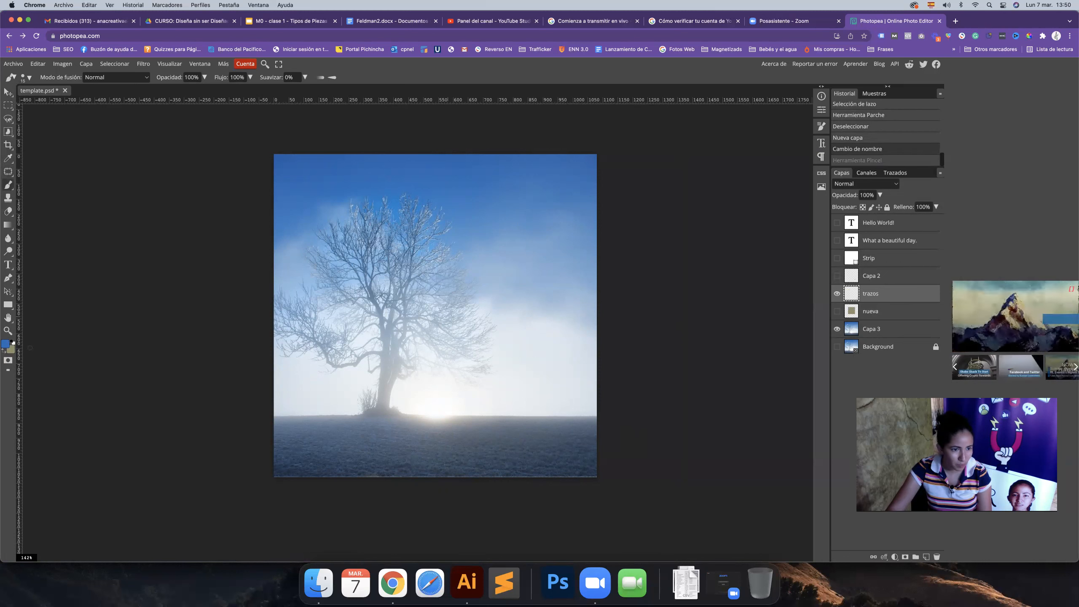
drag(379, 284, 424, 312)
key(super+z)
Step: Choose the 76 px irregular brush tip from the Brush tool's presets
right_click(416, 268)
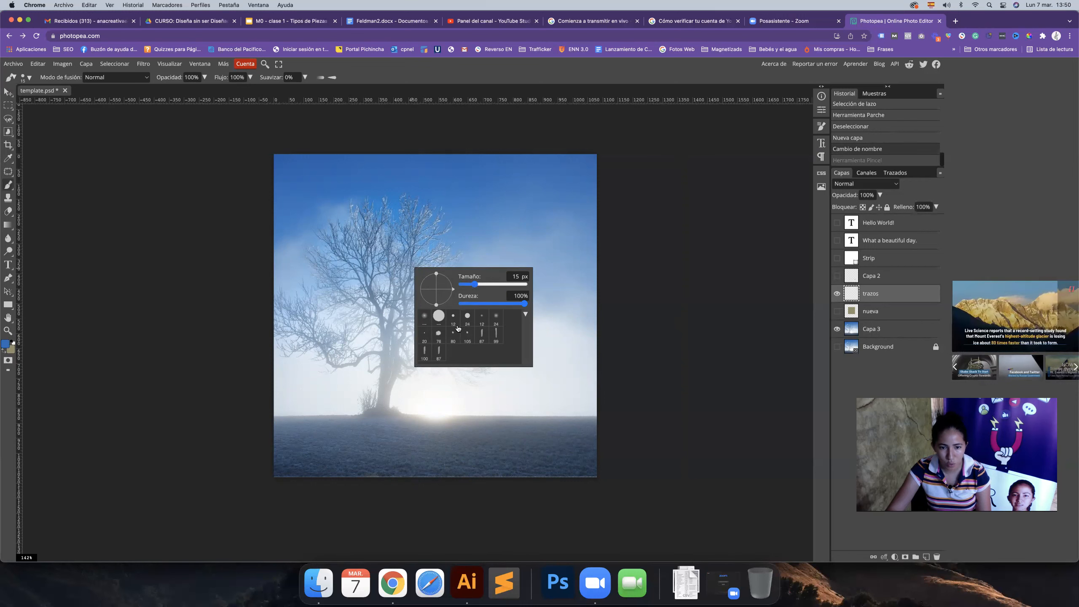
right_click(437, 248)
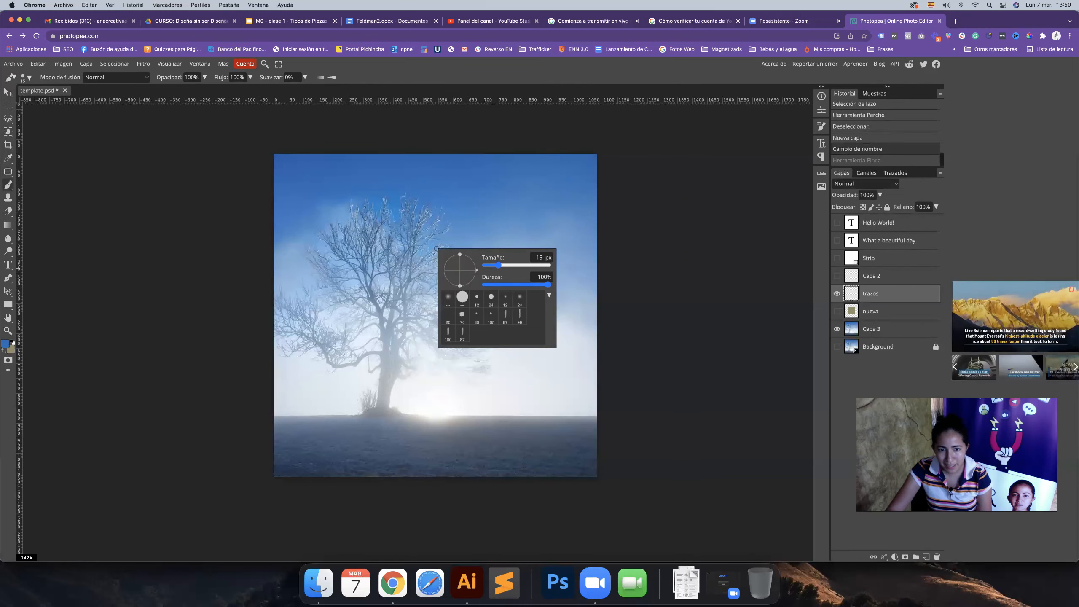
drag(498, 265, 495, 265)
click(468, 316)
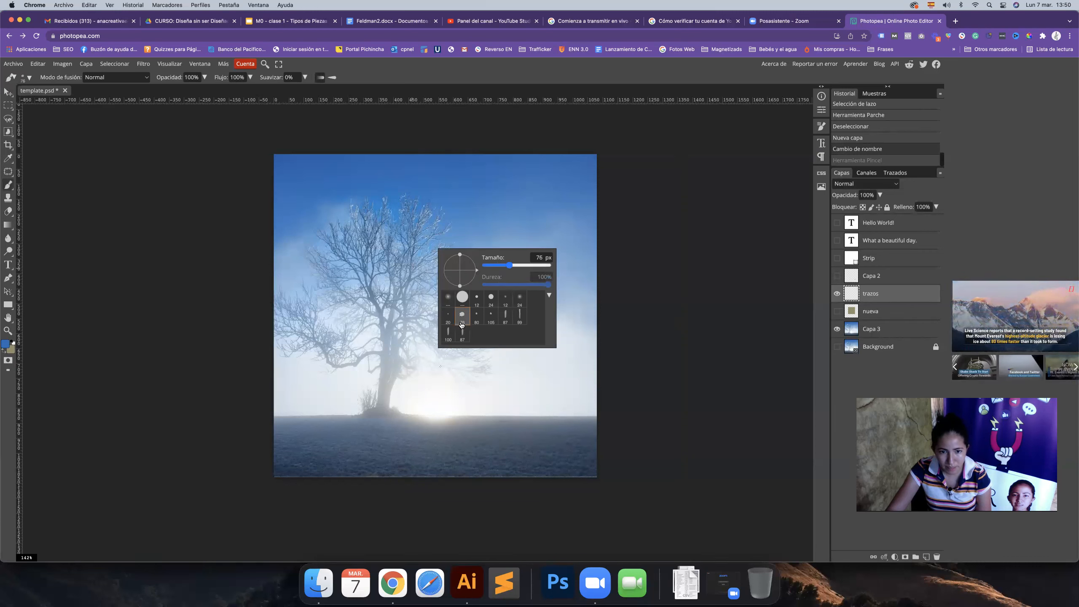
Step: Paint a solid blue cloud-like patch in the sky beside the tree's upper branches with the irregular brush
drag(495, 234, 508, 294)
key(ctrl+z)
mouse_move(501, 248)
mouse_down()
mouse_move(498, 271)
mouse_move(512, 252)
mouse_move(516, 274)
mouse_move(533, 272)
mouse_move(527, 284)
mouse_move(482, 267)
mouse_up()
mouse_move(480, 260)
mouse_down()
mouse_move(467, 272)
mouse_move(489, 245)
mouse_move(454, 266)
mouse_move(438, 257)
mouse_move(497, 268)
mouse_move(430, 253)
mouse_move(463, 272)
mouse_up()
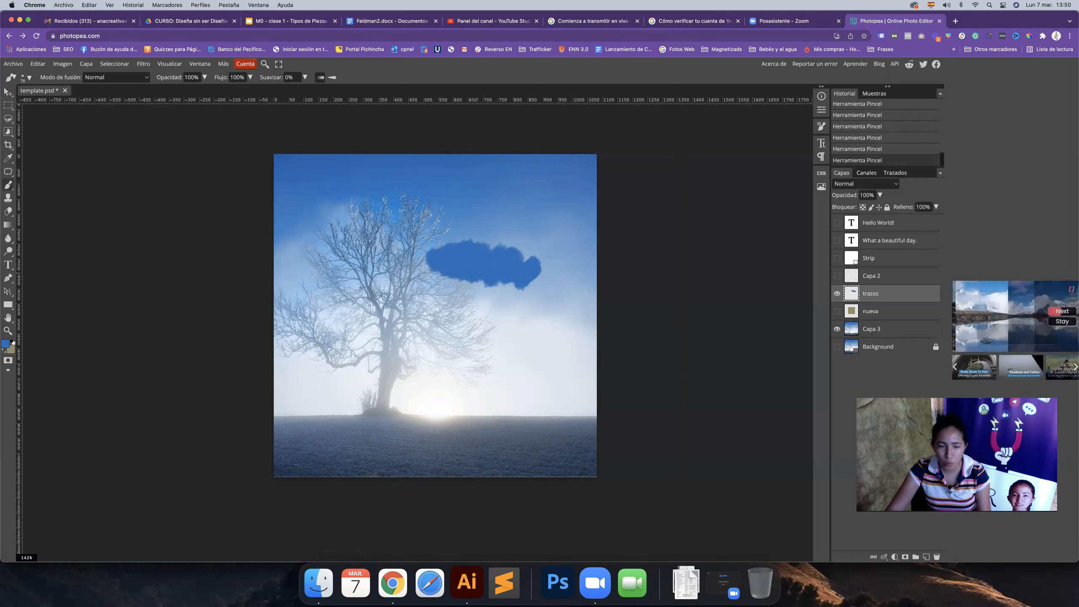
drag(485, 275, 515, 279)
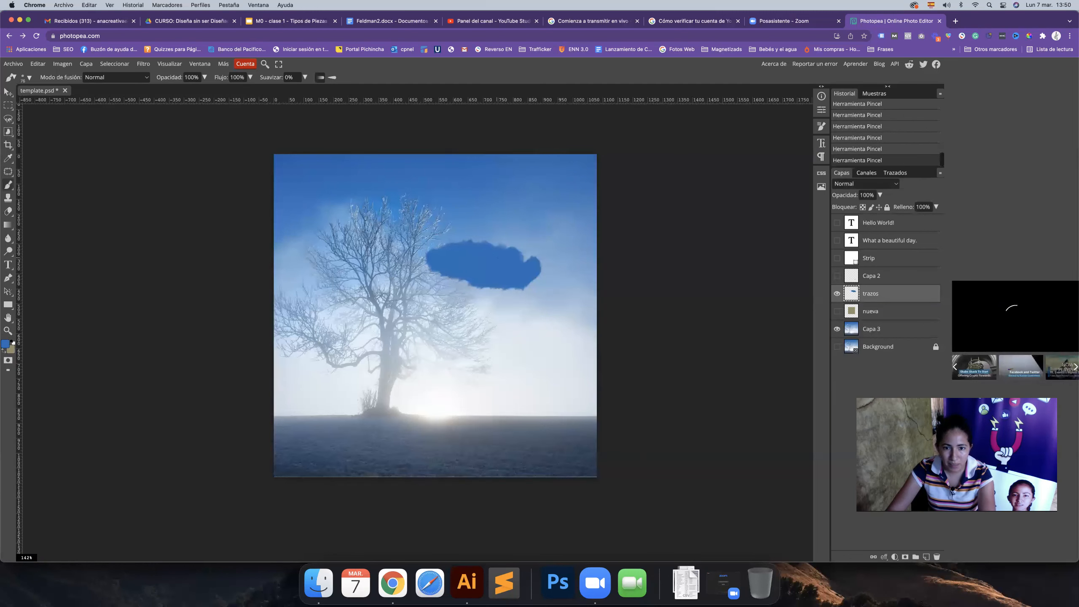
mouse_move(540, 263)
mouse_down()
mouse_move(549, 275)
mouse_move(534, 284)
mouse_move(538, 301)
mouse_move(521, 292)
mouse_move(543, 307)
mouse_move(550, 287)
mouse_move(560, 300)
mouse_up()
mouse_move(525, 256)
mouse_down()
mouse_move(553, 267)
mouse_move(558, 291)
mouse_move(497, 295)
mouse_move(483, 281)
mouse_up()
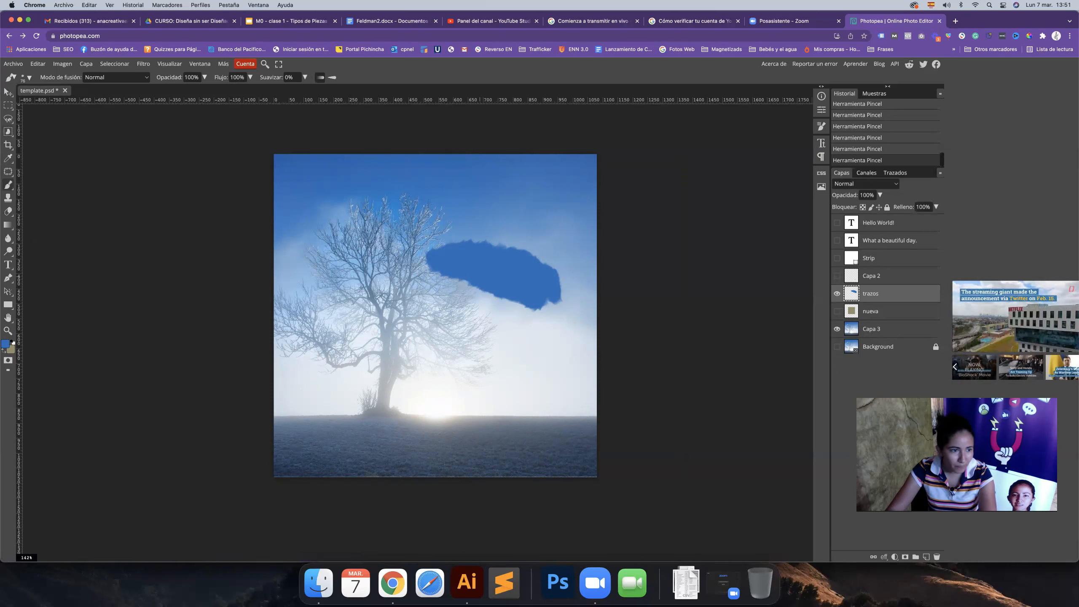
Step: Draw a small freehand blue circle on the horizon beside the sun with the Pencil tool
right_click(8, 181)
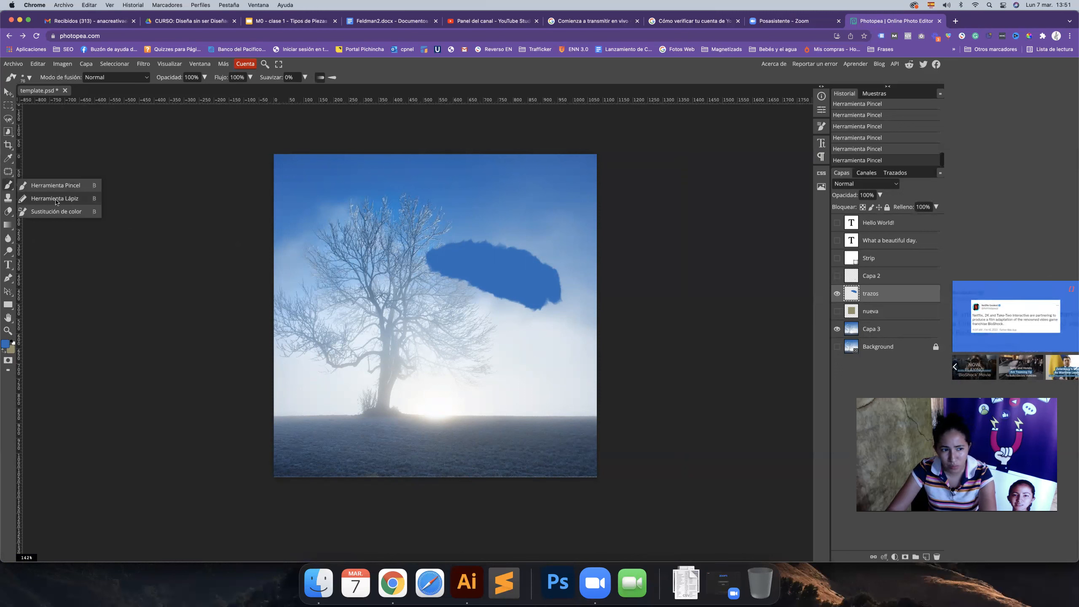
click(25, 198)
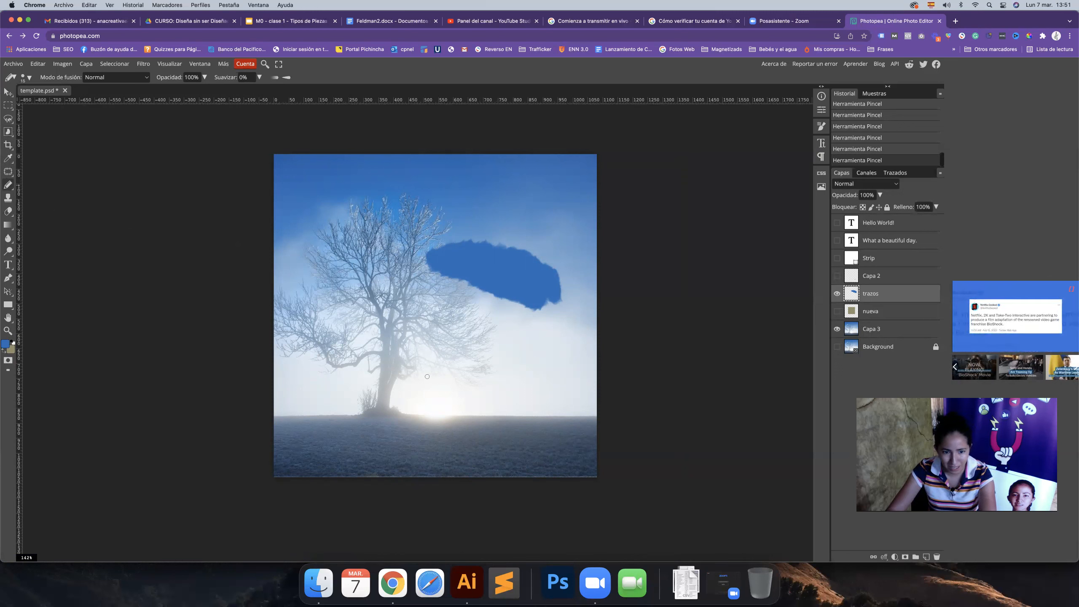
mouse_move(474, 387)
mouse_down()
mouse_move(517, 414)
mouse_move(501, 360)
mouse_move(473, 385)
mouse_move(514, 413)
mouse_up()
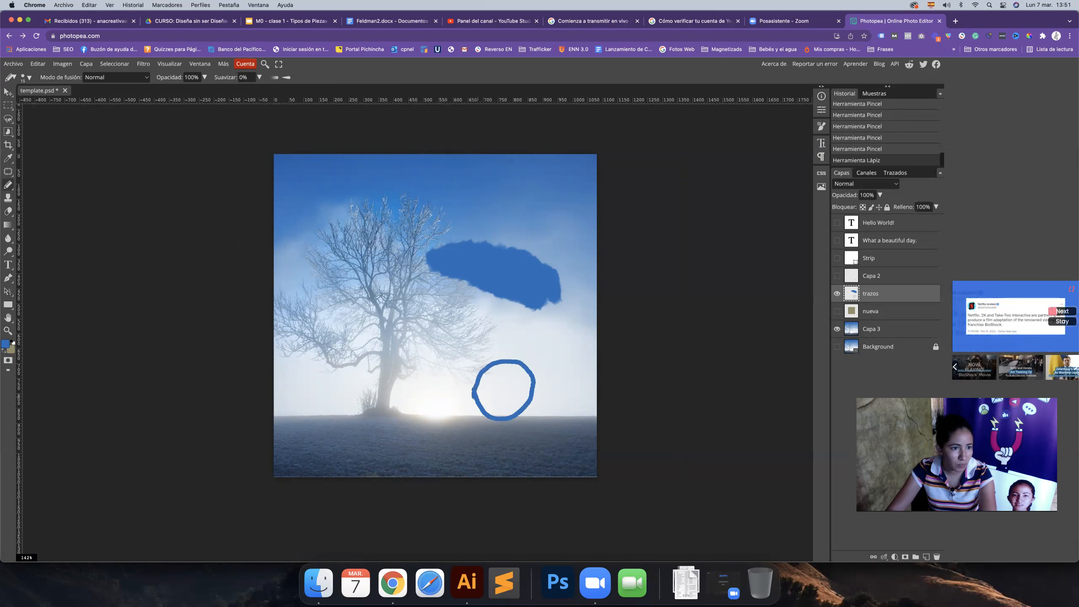
right_click(390, 303)
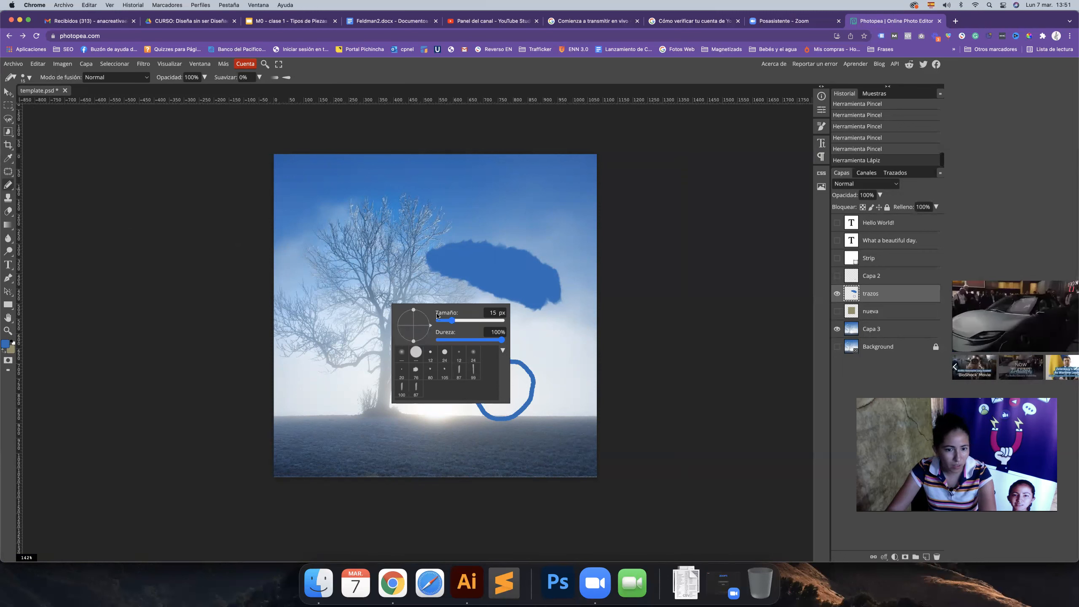
Step: With the Color Replacement tool, scribble between the blue patch and the circle, swap foreground and background colors, and recolor part of the patch olive
click(7, 199)
click(7, 190)
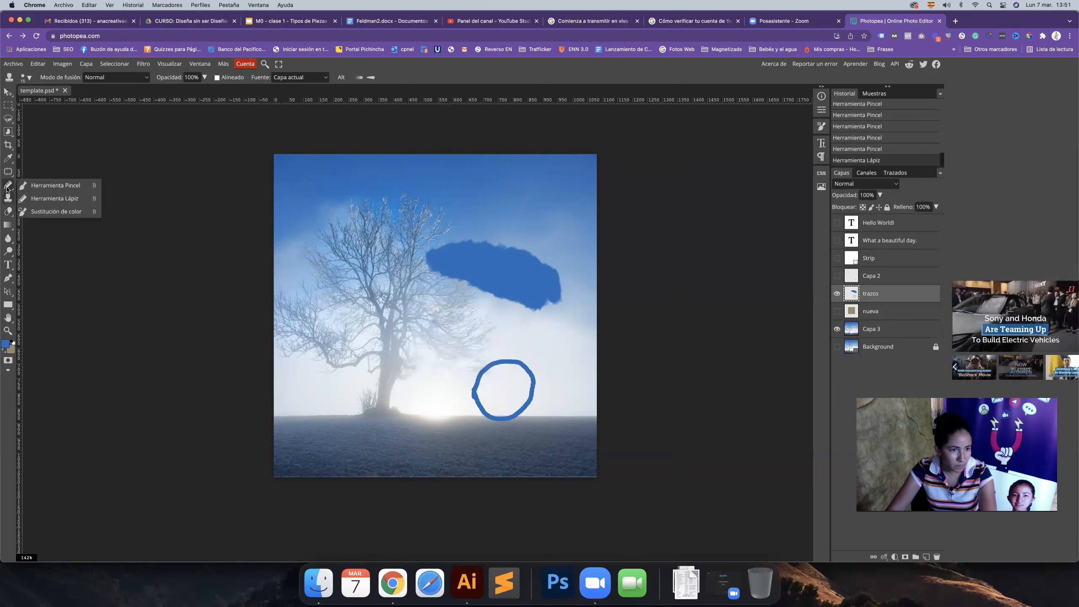
click(55, 212)
mouse_move(488, 332)
mouse_down()
mouse_move(500, 347)
mouse_move(526, 335)
mouse_move(523, 344)
mouse_move(503, 325)
mouse_move(526, 336)
mouse_move(481, 349)
mouse_move(486, 339)
mouse_move(491, 357)
mouse_move(510, 334)
mouse_move(517, 343)
mouse_up()
right_click(507, 328)
click(503, 313)
key(x)
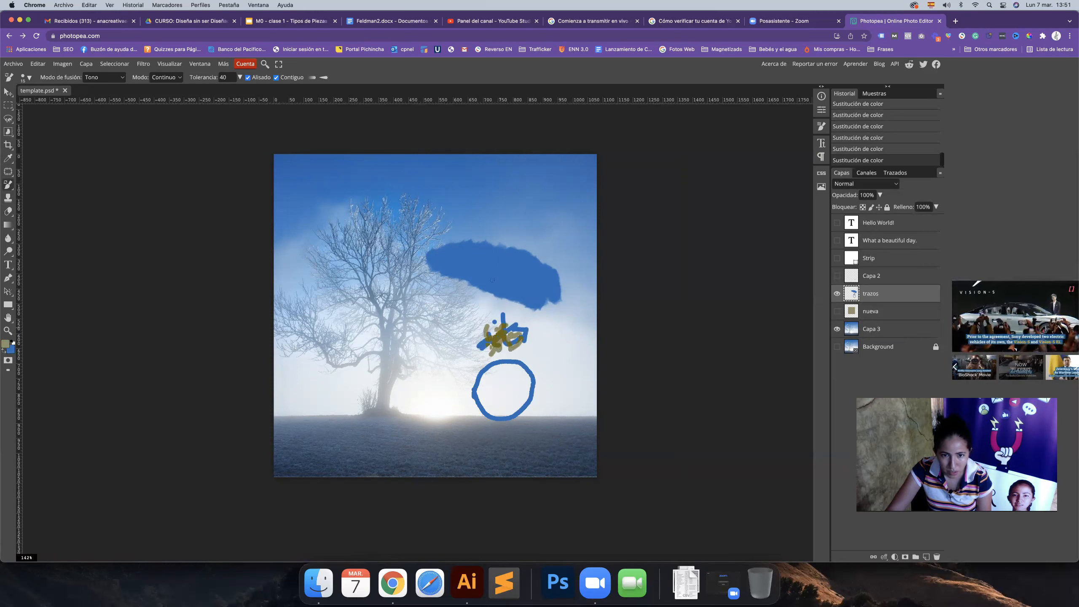
drag(501, 288, 509, 305)
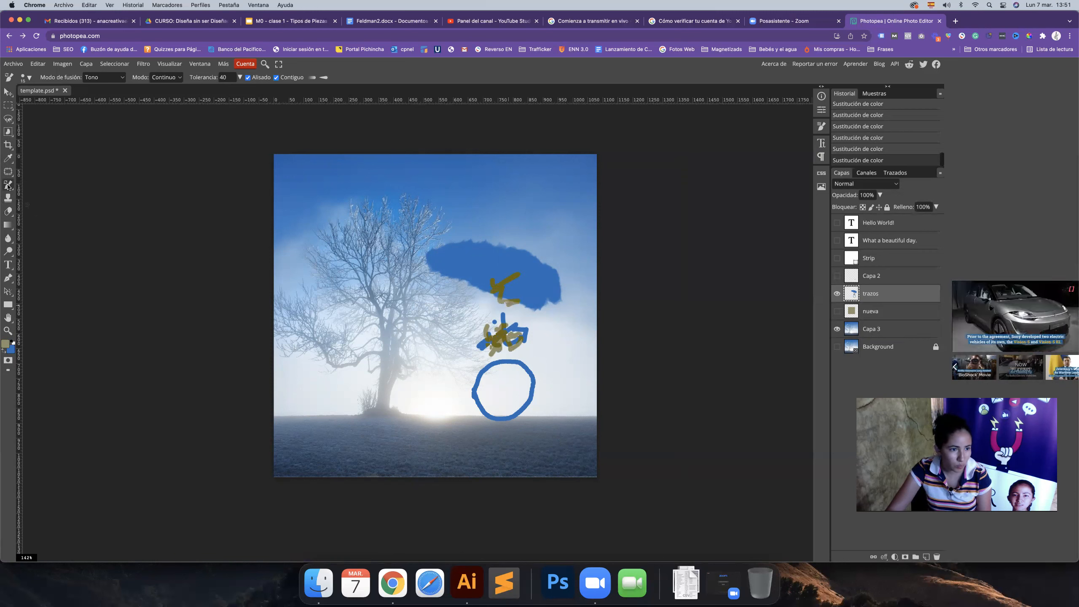
Step: Hide the trazos, nueva and Capa 3 layers, show the Background layer, and duplicate it
click(8, 199)
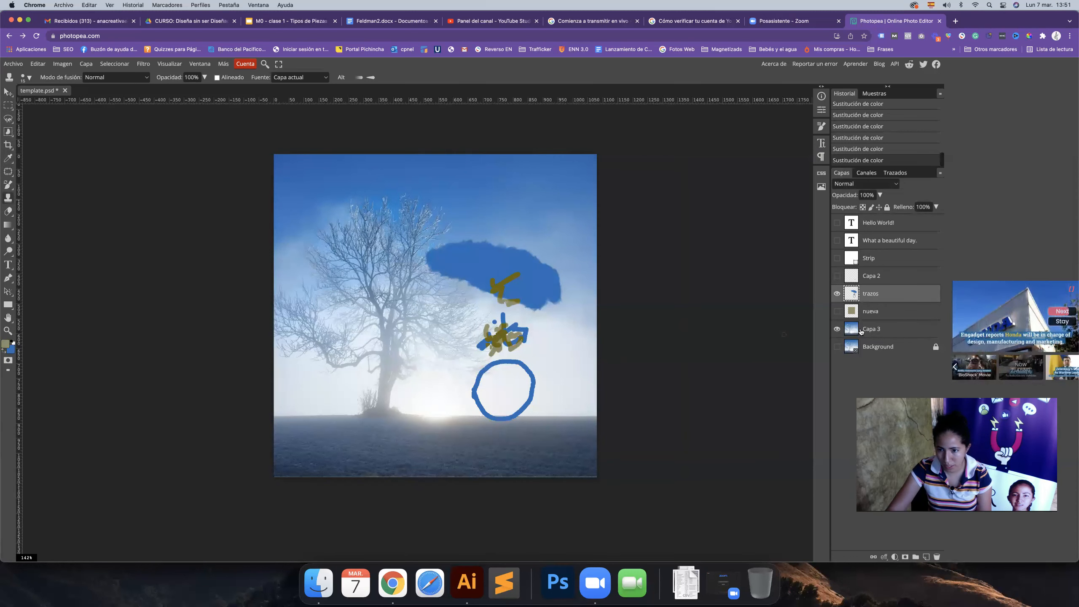
click(837, 329)
click(837, 310)
click(836, 294)
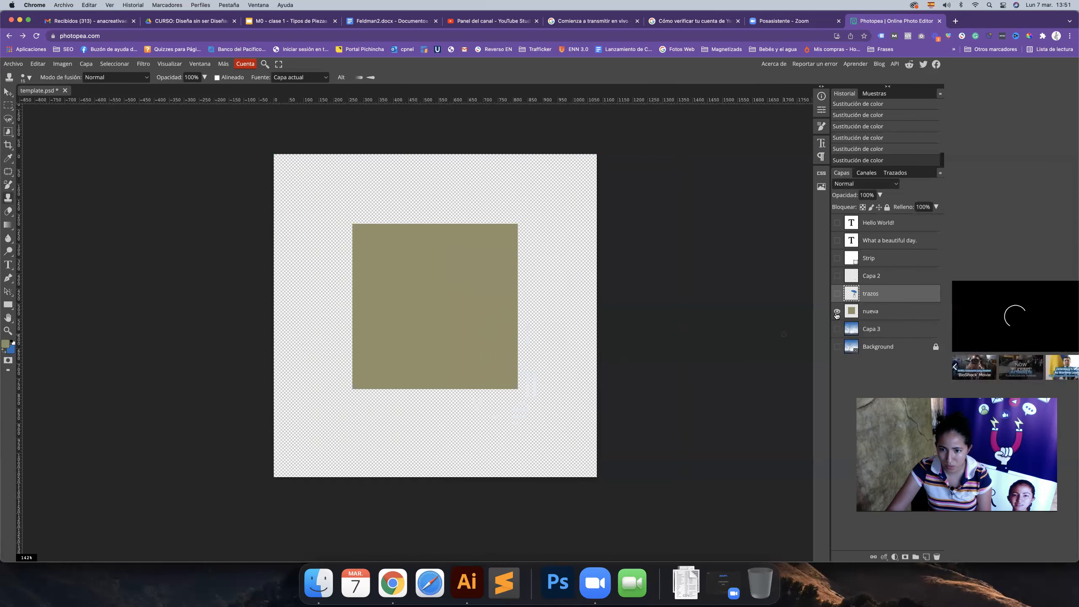
click(837, 311)
click(837, 346)
click(882, 352)
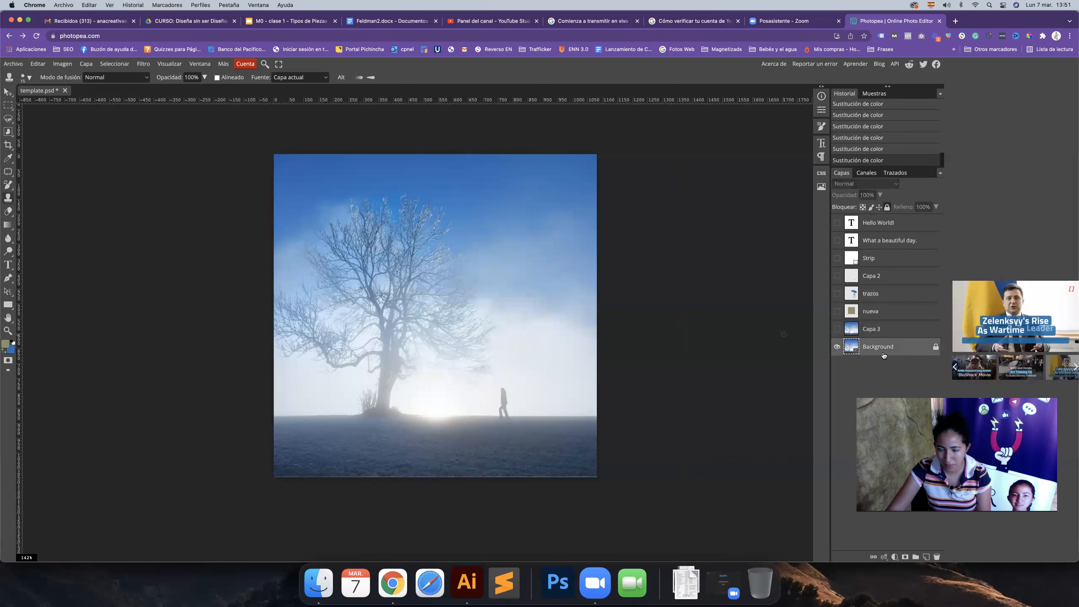
key(super+j)
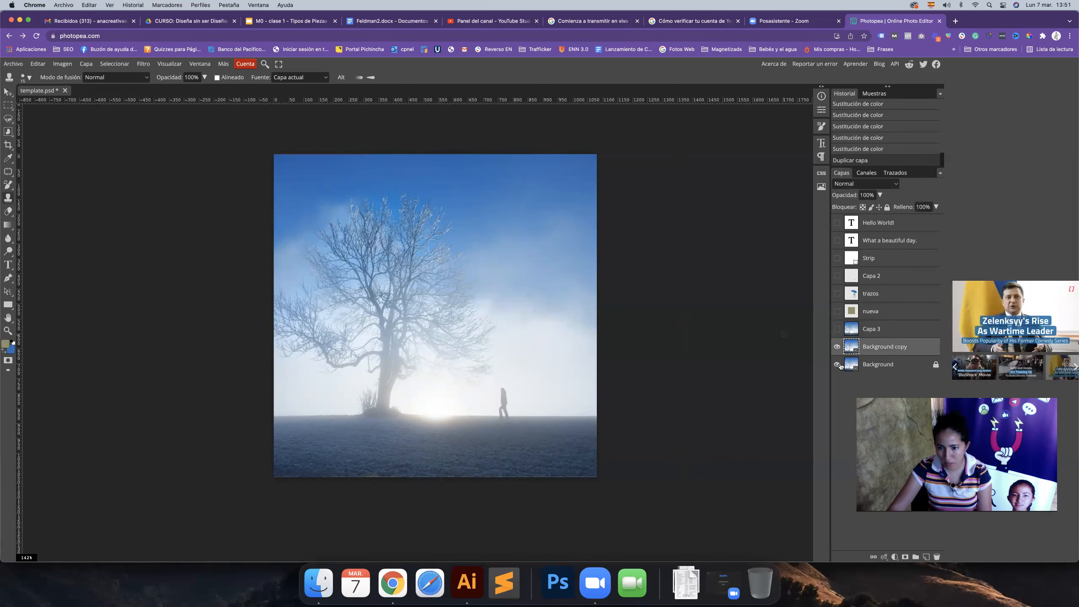
Step: Set up the Clone Stamp tool on the Background copy layer with a brush large enough to cover the walking figure's upper body
key(z)
scroll(500, 412, up, 6)
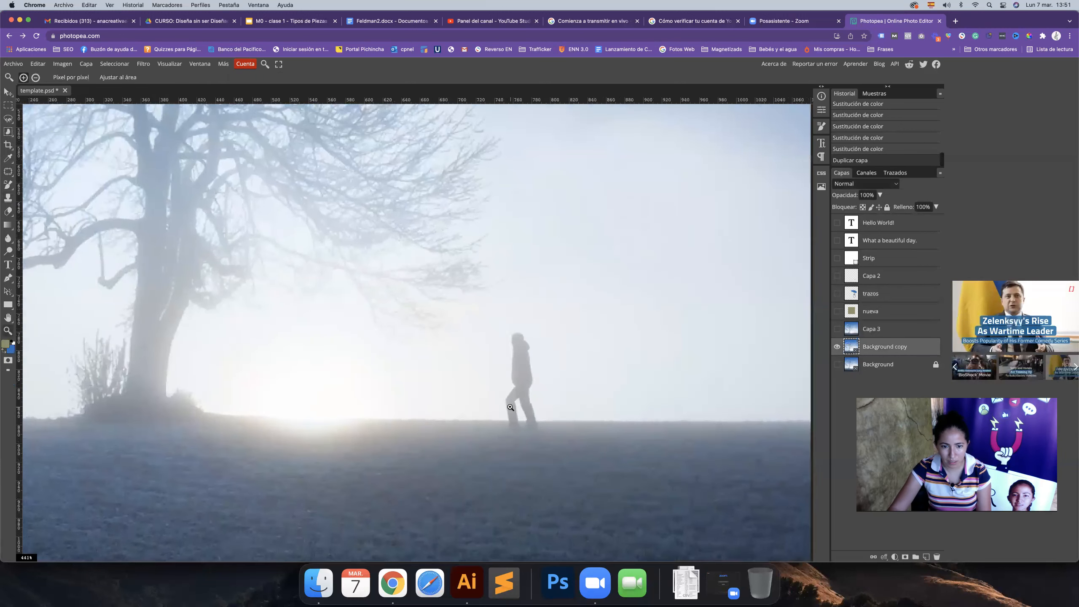
scroll(521, 384, right, 2)
scroll(476, 384, up, 1)
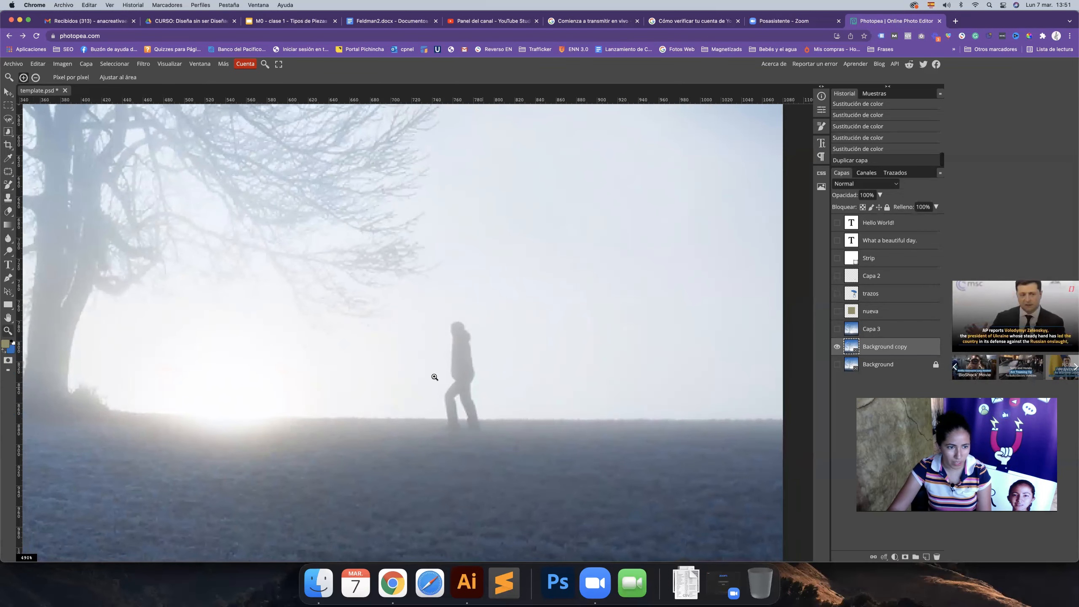
click(7, 198)
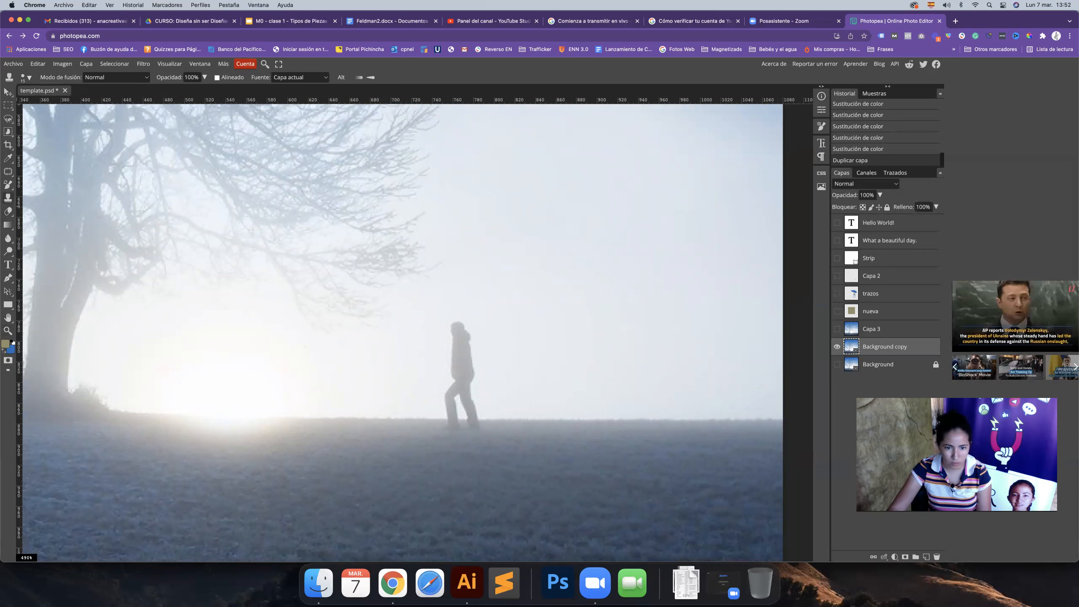
right_click(489, 328)
mouse_move(573, 342)
mouse_down()
mouse_move(552, 344)
mouse_move(586, 346)
mouse_move(561, 345)
mouse_up()
click(459, 334)
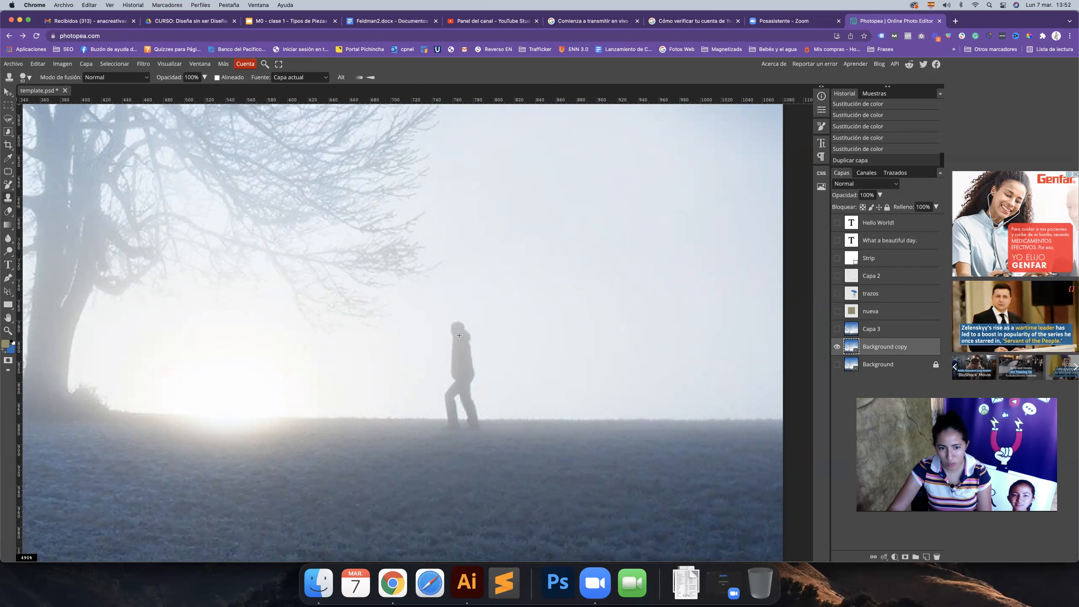
alt+click(459, 335)
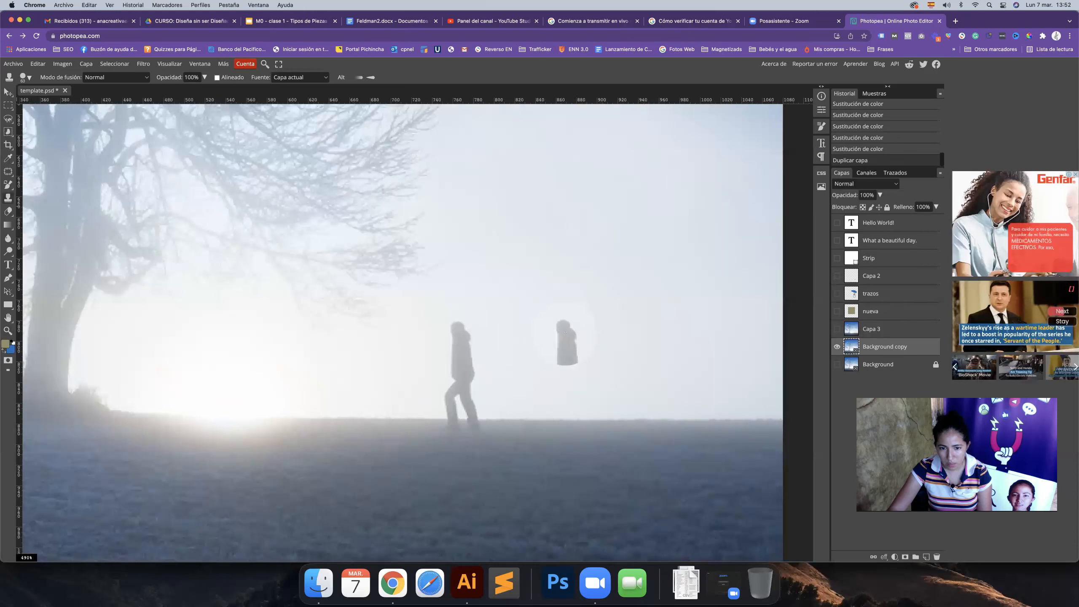
click(565, 333)
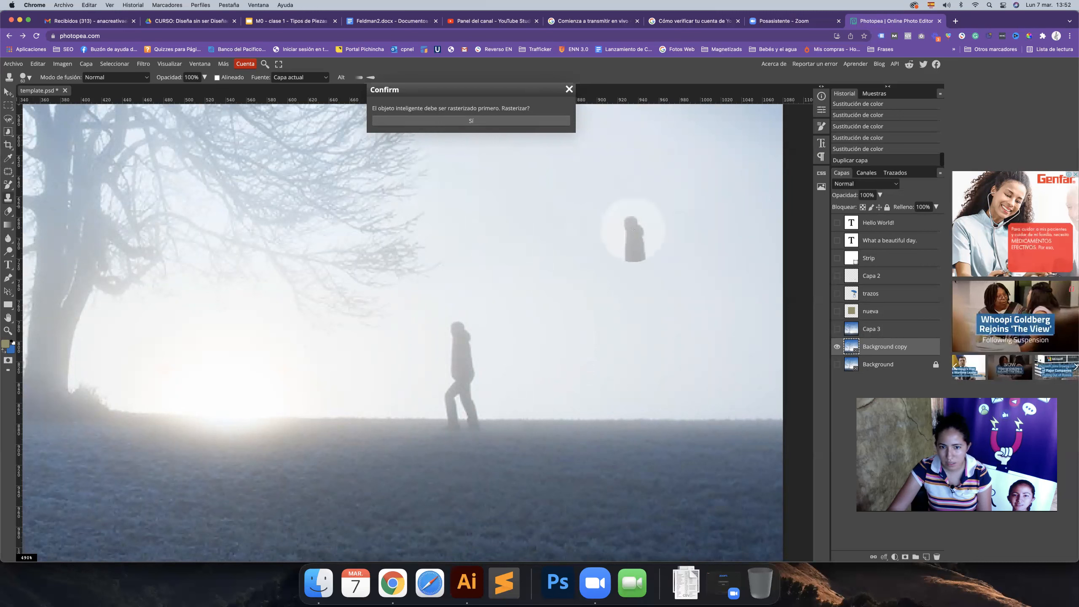
click(571, 92)
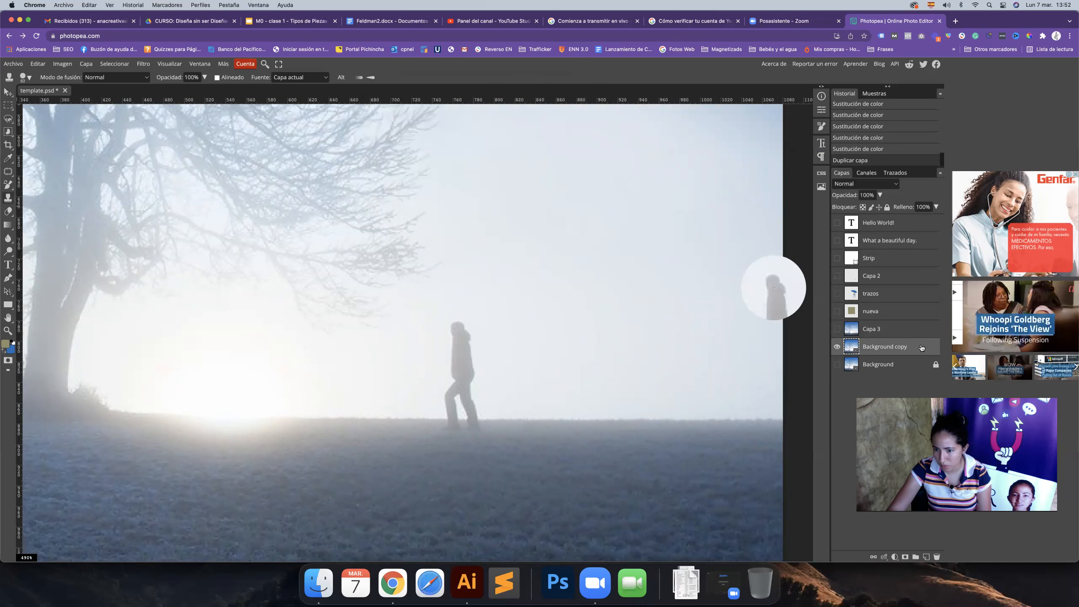
Step: Rasterize the Background copy layer and clone the walking figure onto the horizon just to the right of the original
right_click(860, 346)
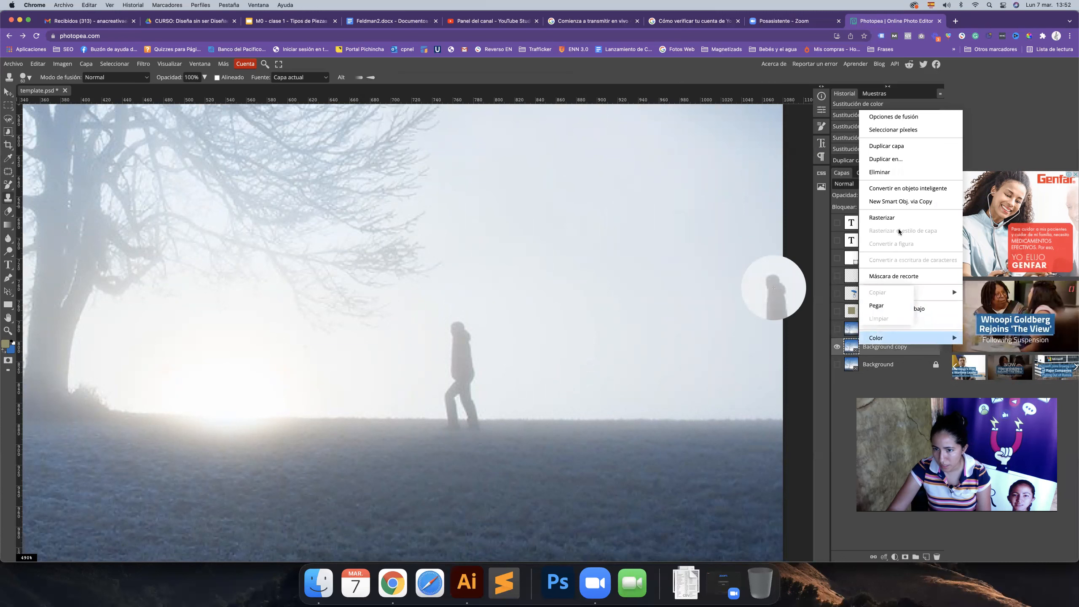
click(883, 218)
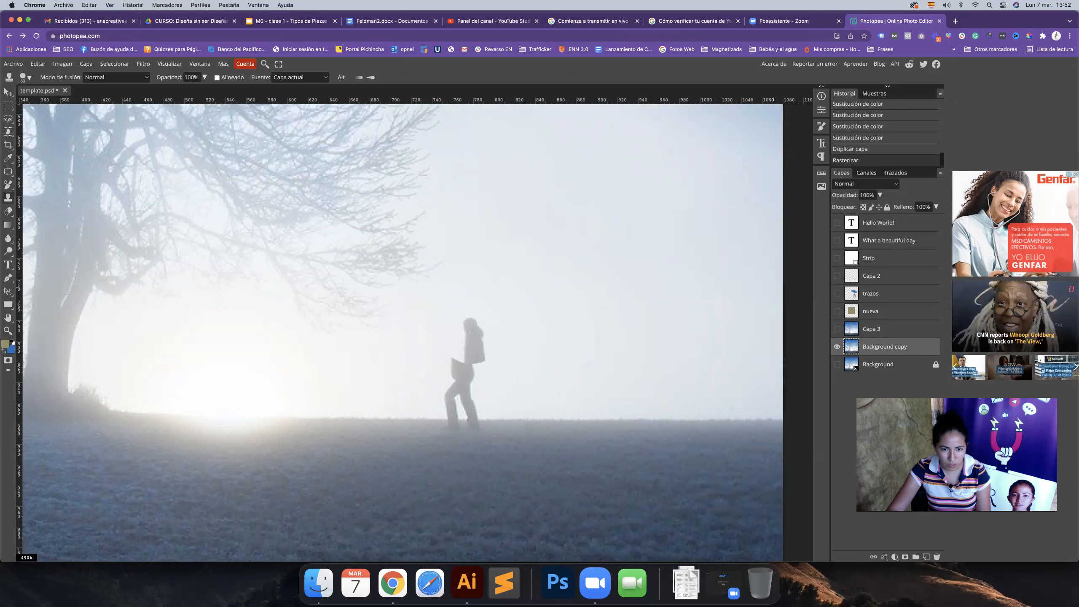
scroll(465, 332, left, 1)
click(8, 91)
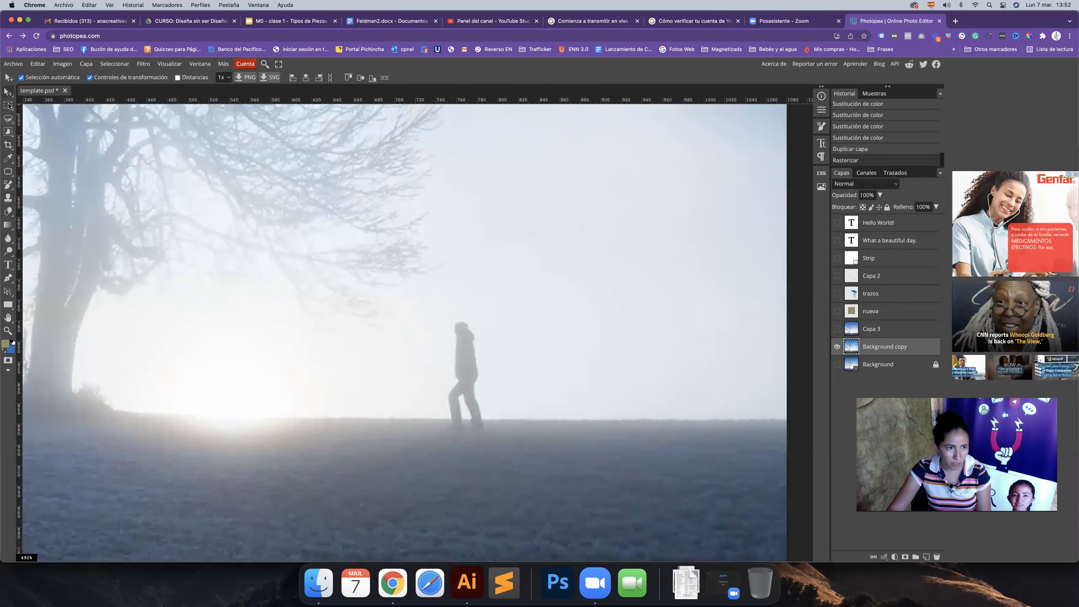
click(7, 198)
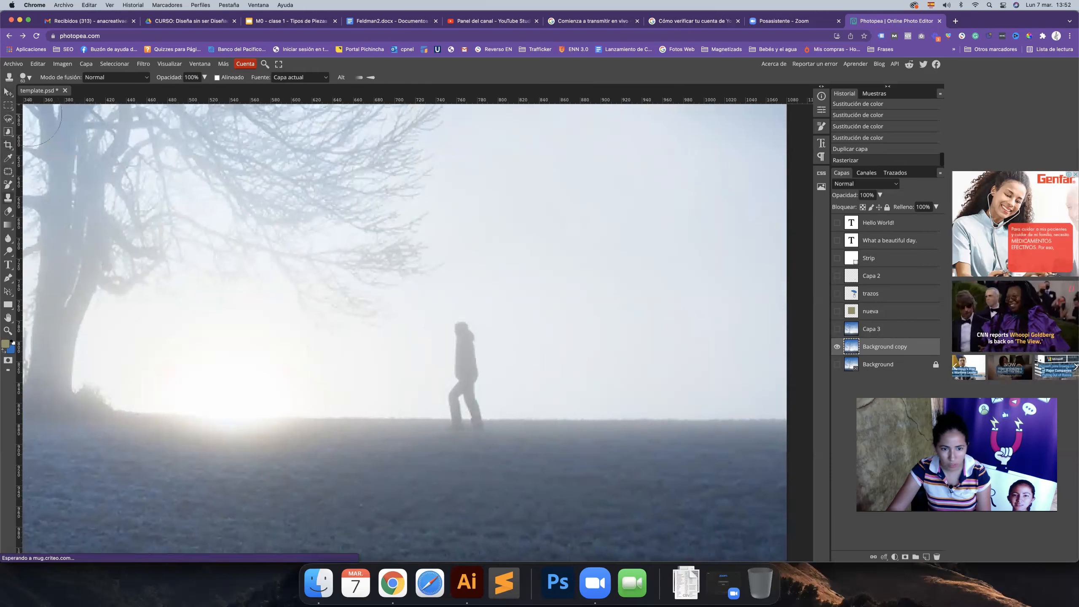
alt+click(463, 338)
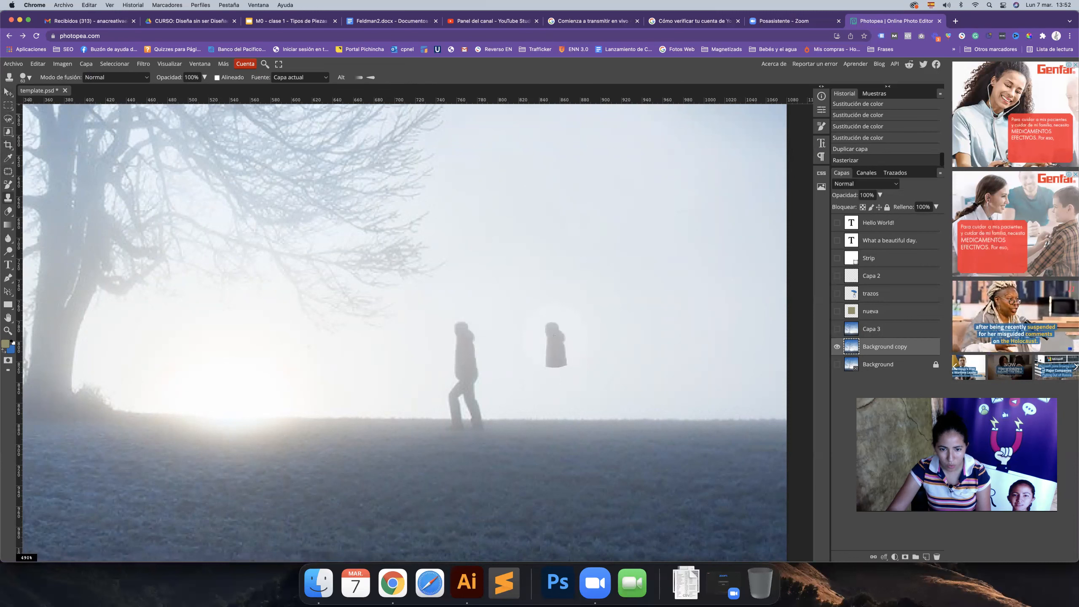
drag(554, 335, 549, 403)
Step: Blend the halo around the cloned figure into the sky and grass with the Patch tool, clearing the selection after each patch
key(z)
drag(577, 254, 566, 254)
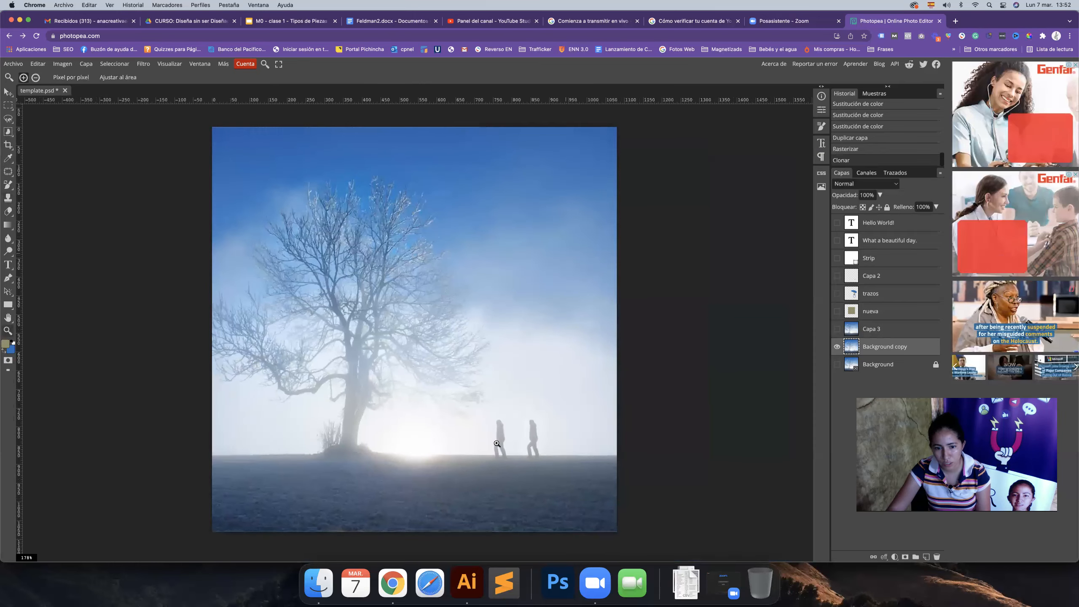
drag(525, 452, 547, 450)
mouse_move(527, 350)
mouse_down()
mouse_move(508, 352)
mouse_move(540, 360)
mouse_up()
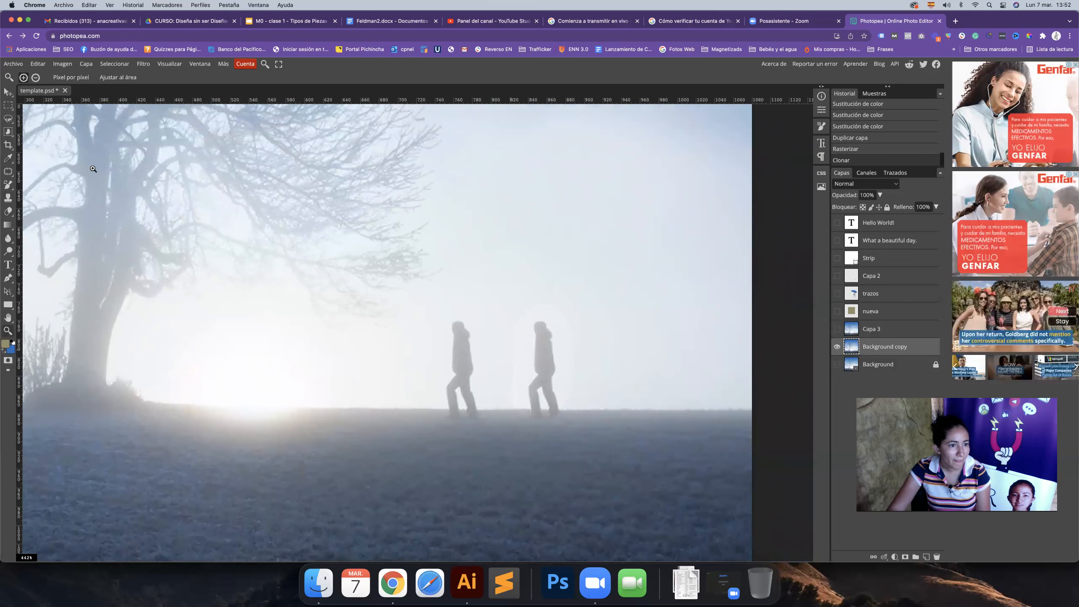
click(8, 171)
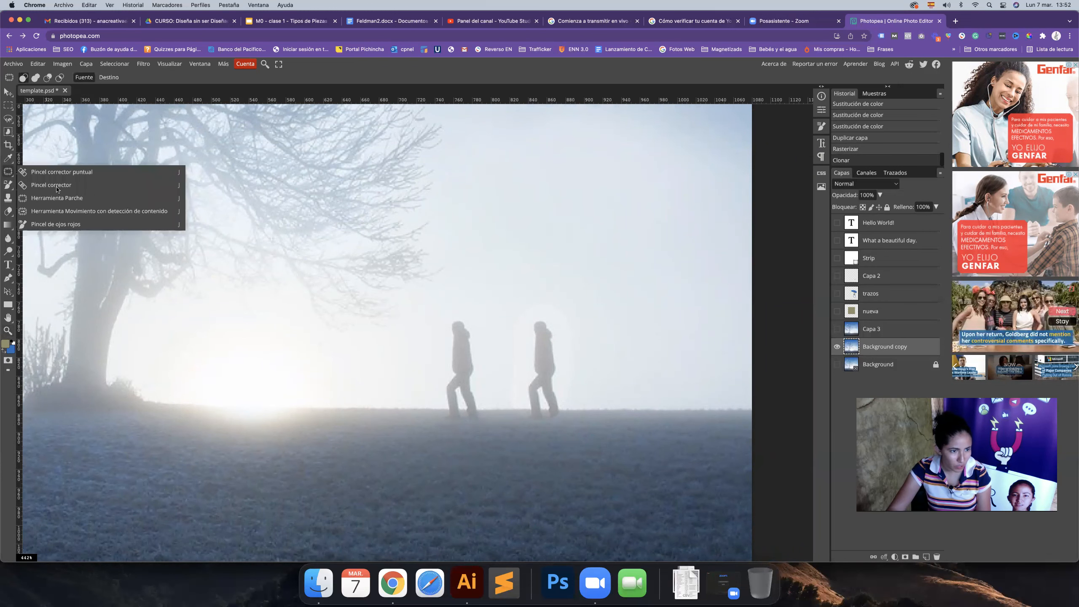
click(51, 199)
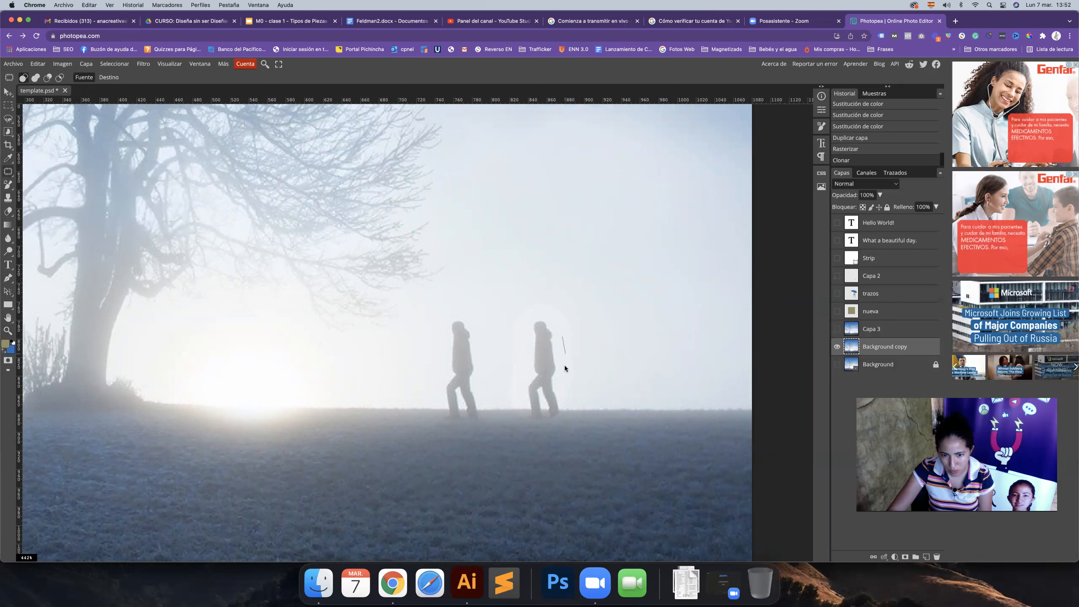
mouse_move(564, 309)
mouse_down()
mouse_move(556, 328)
mouse_move(566, 338)
mouse_move(602, 331)
mouse_move(519, 305)
mouse_move(553, 316)
mouse_move(555, 263)
mouse_up()
mouse_move(508, 384)
mouse_down()
mouse_move(518, 309)
mouse_move(506, 315)
mouse_up()
drag(511, 261, 511, 260)
mouse_move(508, 383)
mouse_down()
mouse_move(520, 396)
mouse_move(518, 378)
mouse_move(522, 422)
mouse_move(561, 416)
mouse_up()
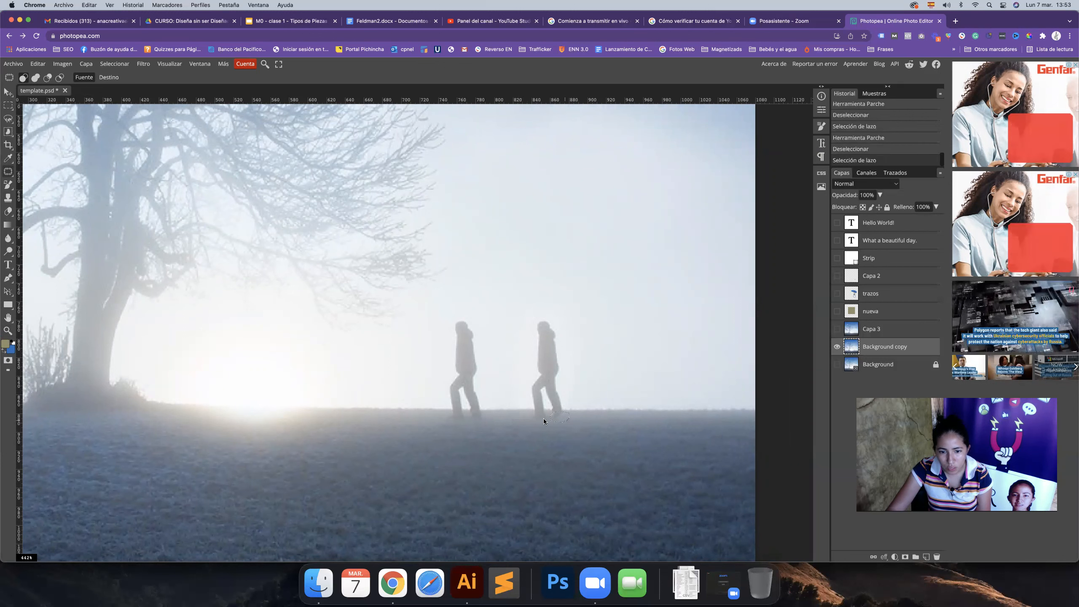
drag(480, 419, 482, 420)
key(super+d)
Step: Try the Eraser with a short vertical stroke on the sky of the Background copy layer, and undo the stroke
key(z)
key(super+0)
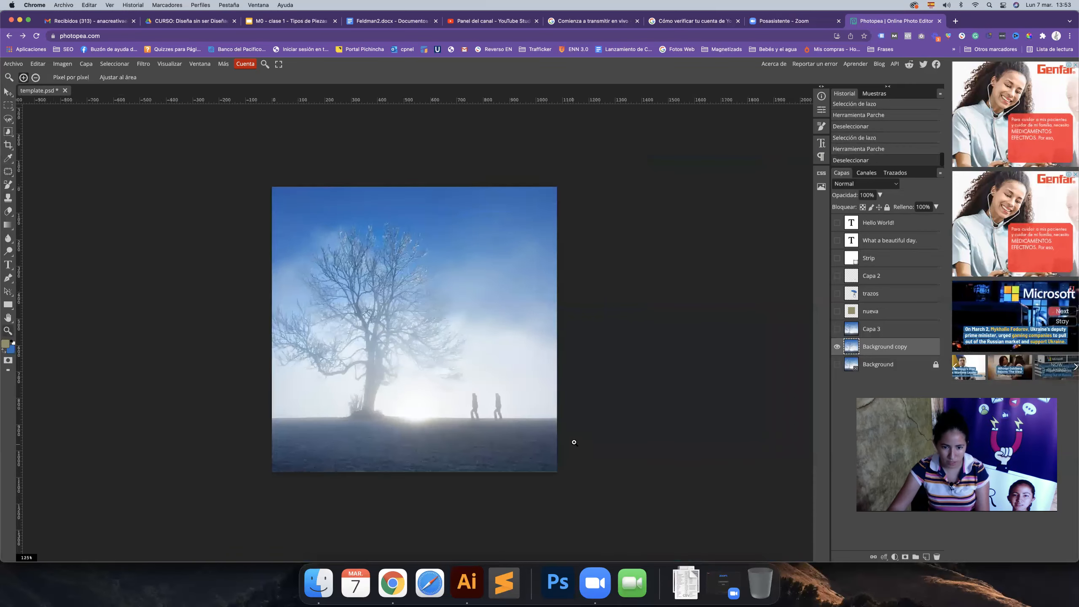
key(super+equal)
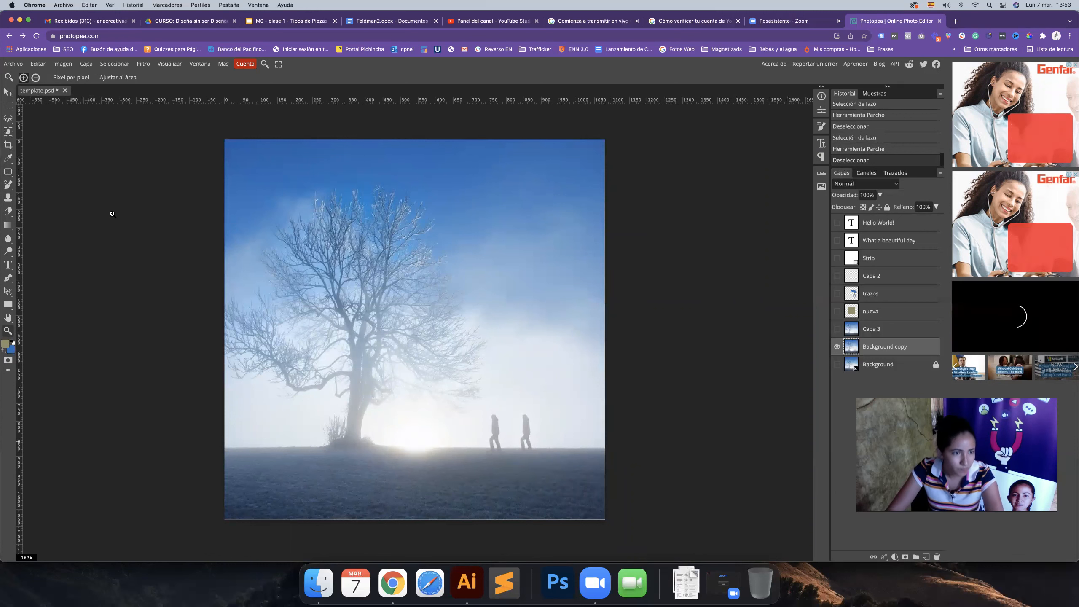
scroll(108, 212, down, 1)
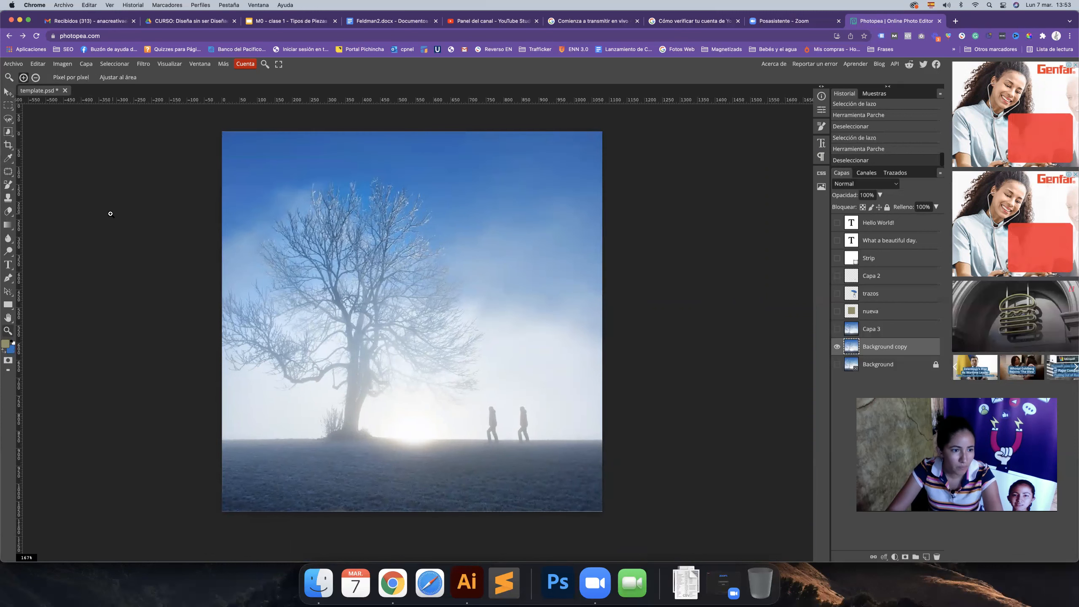
right_click(6, 216)
click(49, 212)
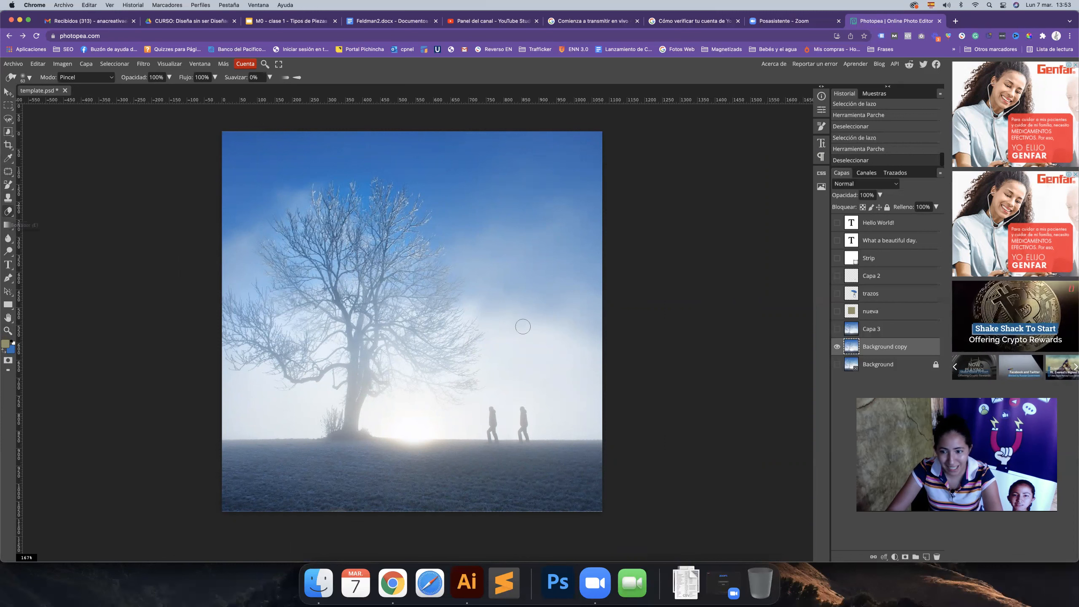
click(510, 232)
drag(510, 231, 518, 290)
scroll(503, 248, down, 1)
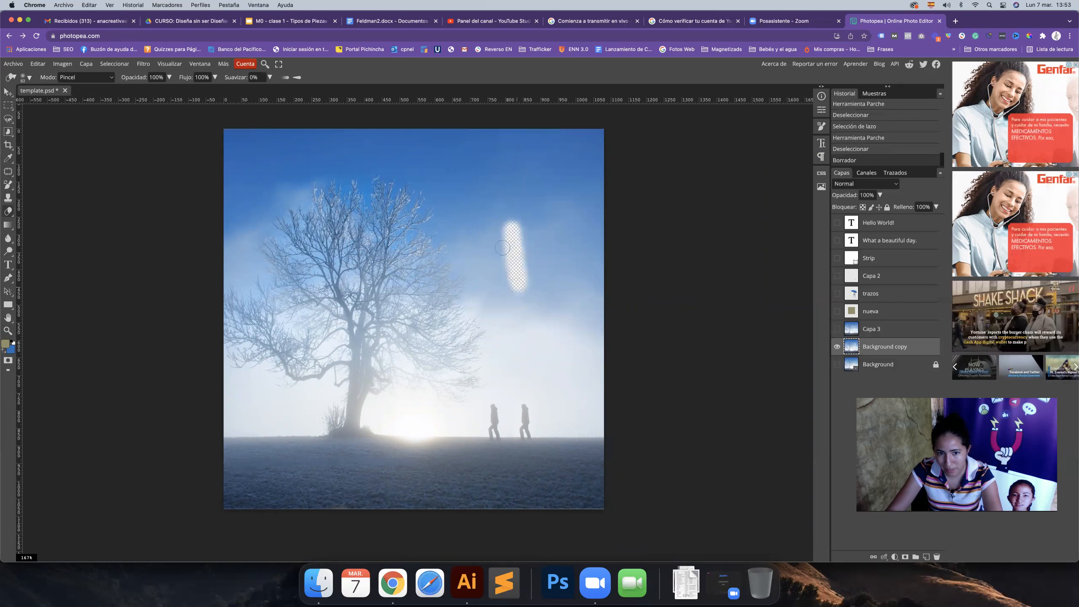
key(super+z)
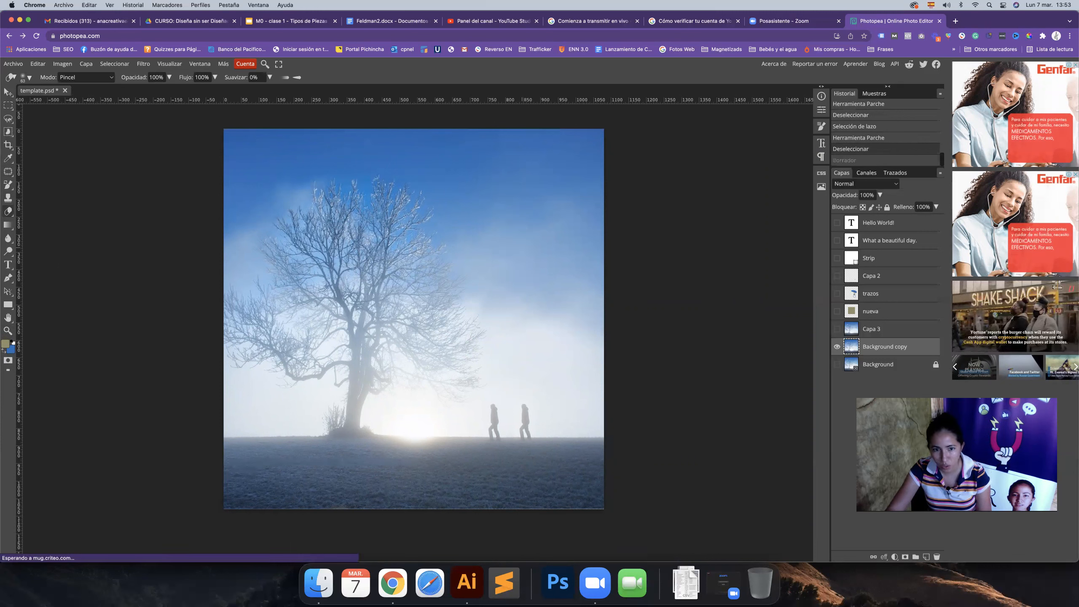
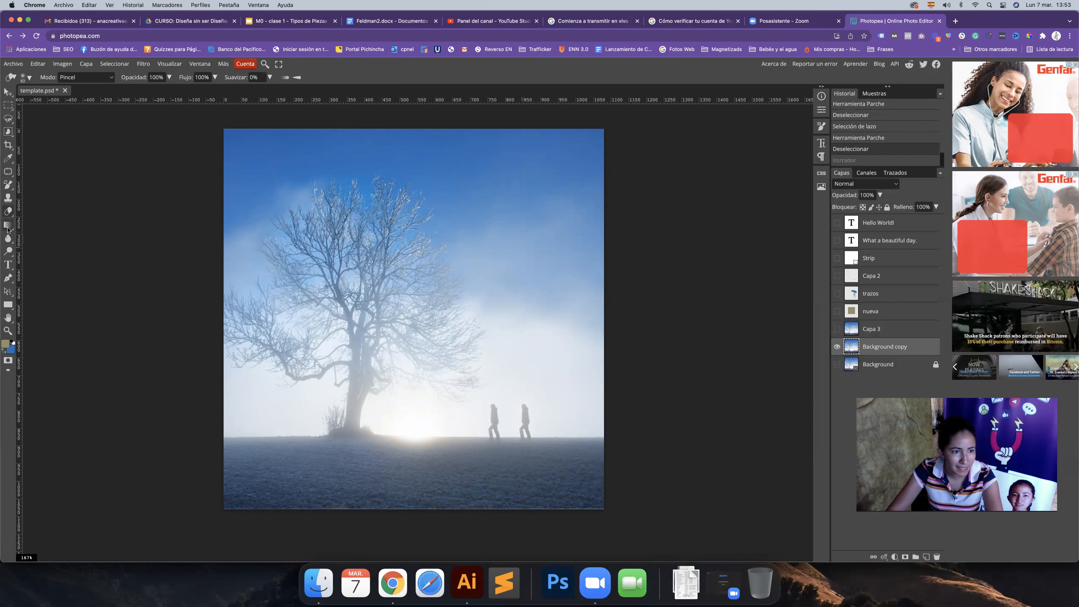
Step: Apply a horizontal linear gradient from olive to blue on the nueva layer and make that layer visible
click(7, 227)
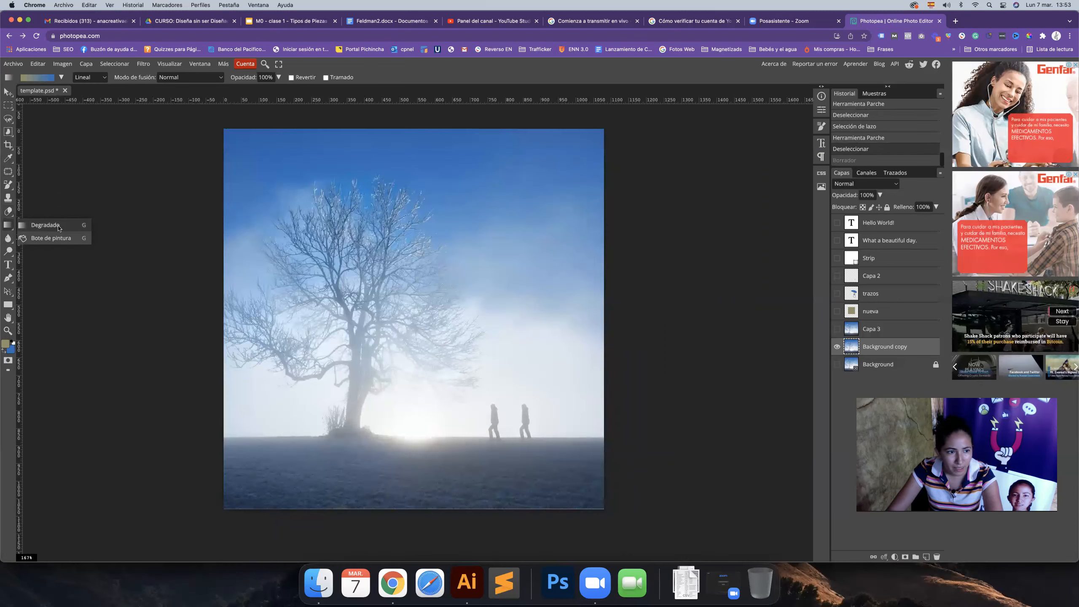
click(881, 312)
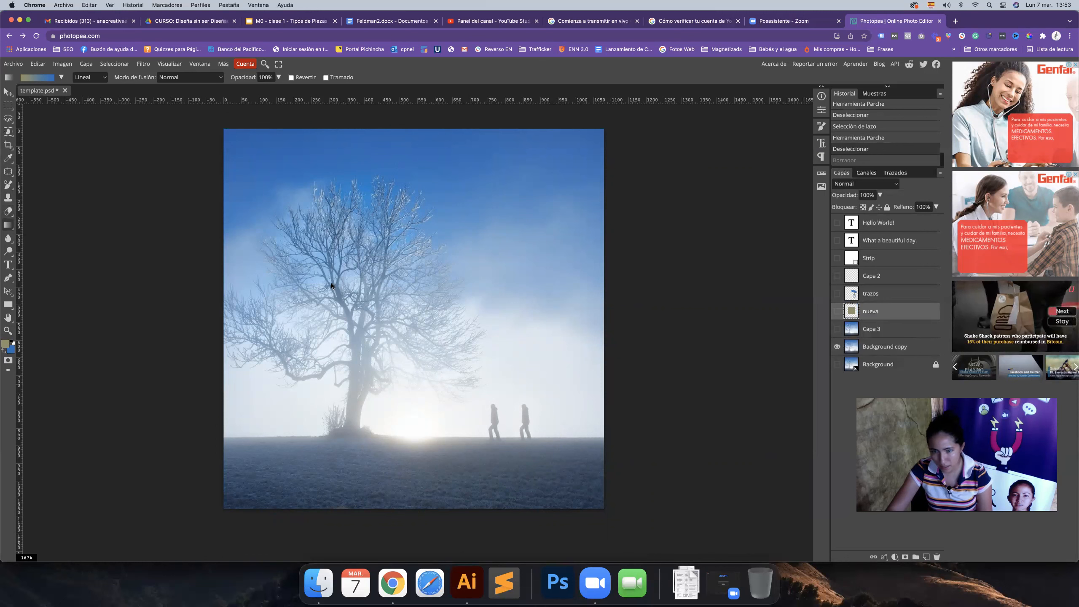
drag(298, 292, 476, 294)
key(ctrl+z)
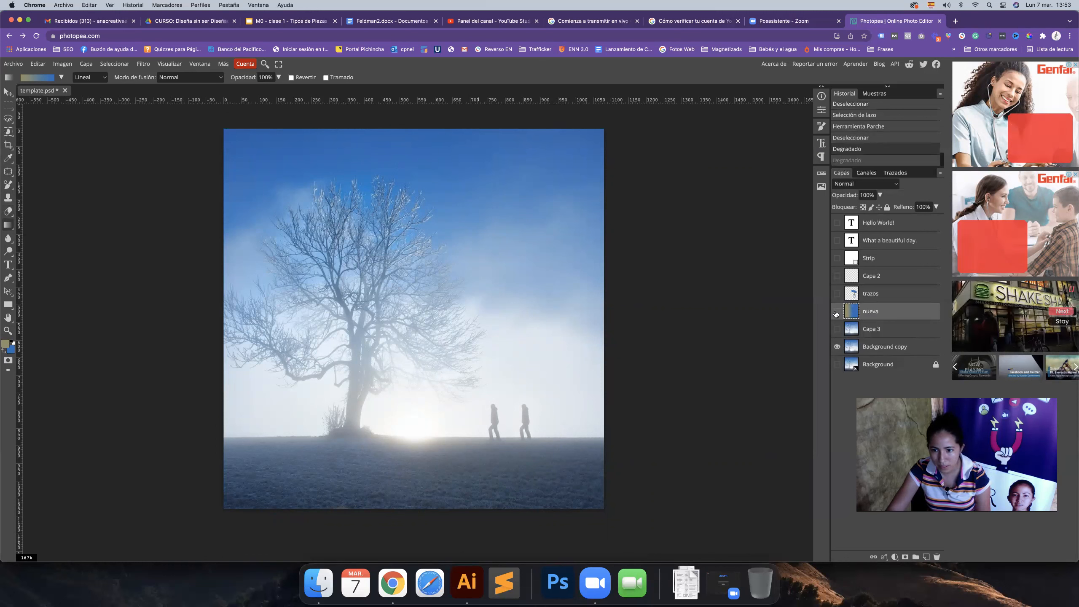
click(836, 313)
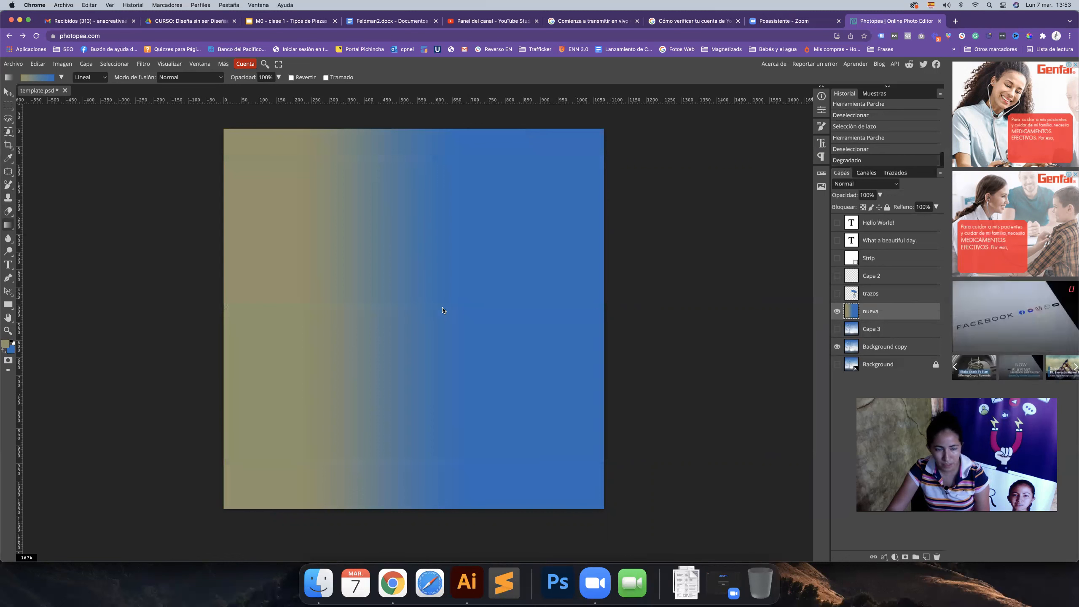
Step: Rotate the nueva layer's gradient a quarter turn counter-clockwise so blue is on top and olive below, and apply the transform
key(v)
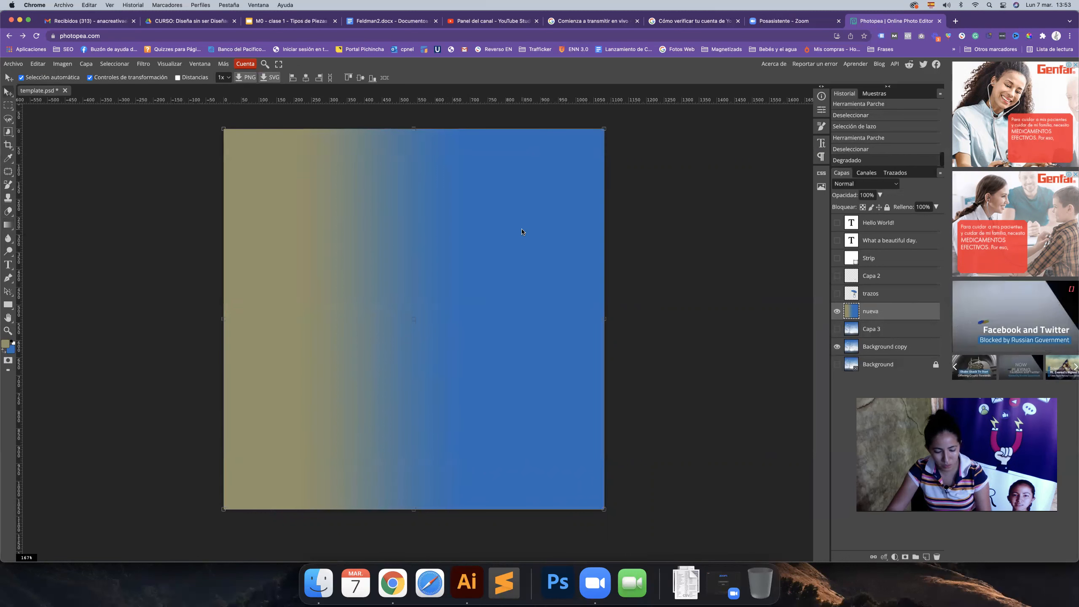
drag(608, 125, 266, 142)
key(Return)
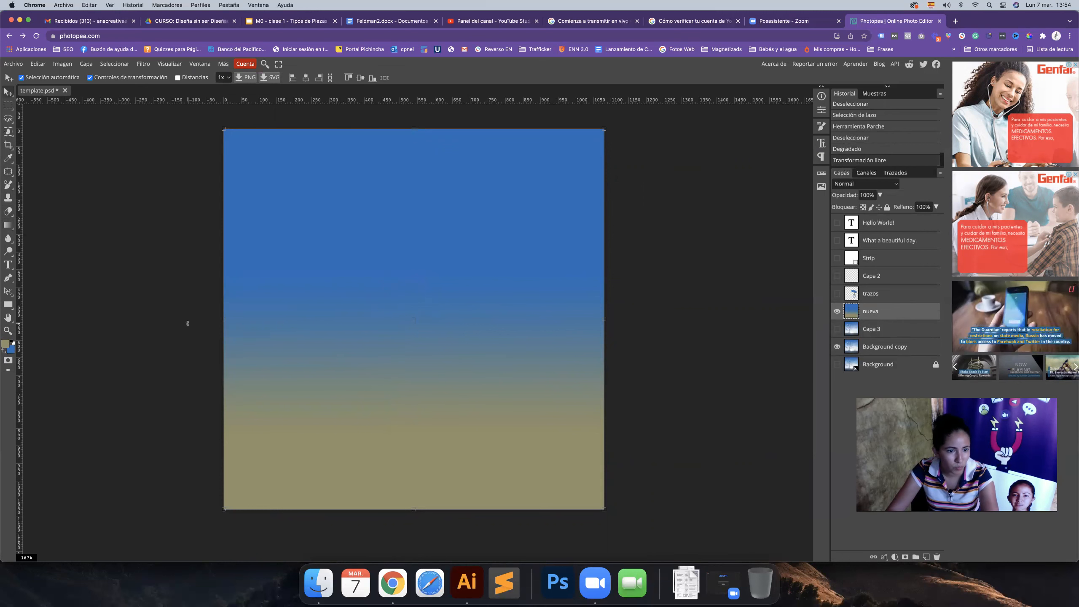
key(super+t)
key(Return)
key(super+t)
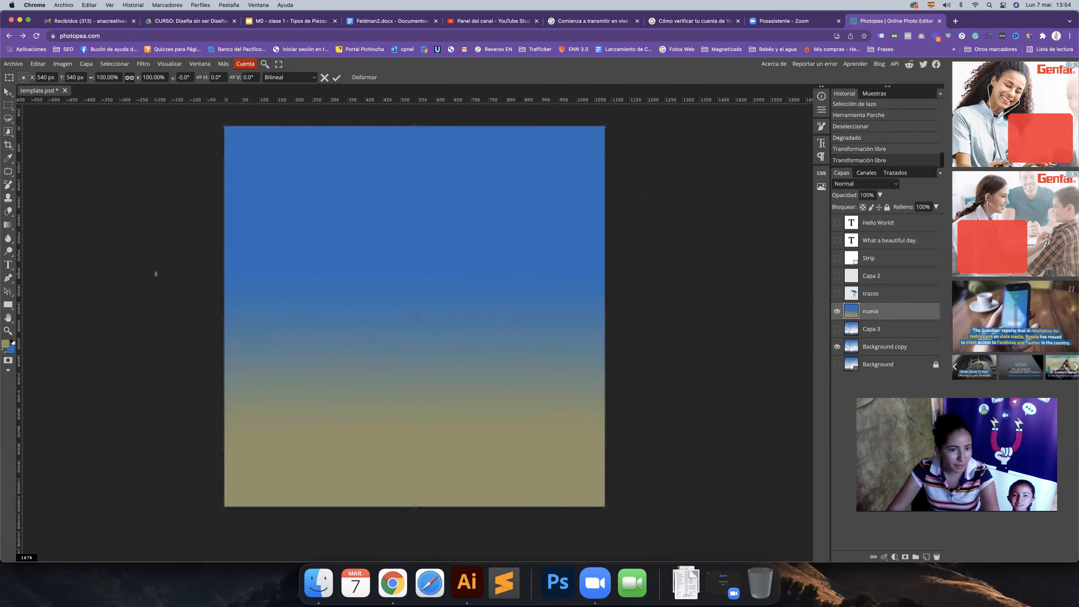
click(8, 91)
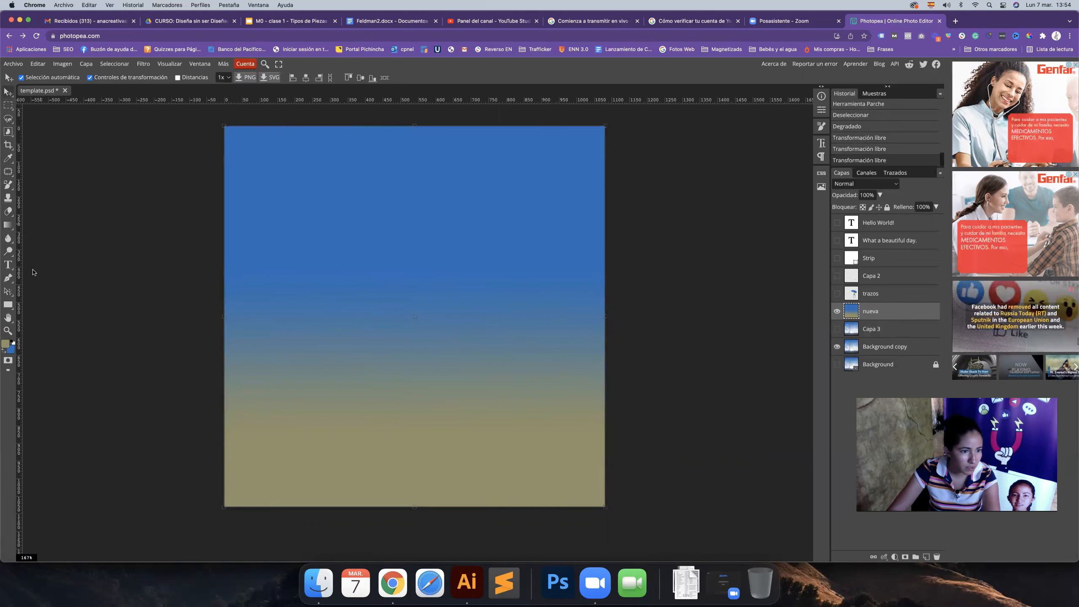
Step: Hide the nueva layer and smear the low hanging branch left of the trunk on the Background copy layer with the Smudge tool
click(10, 239)
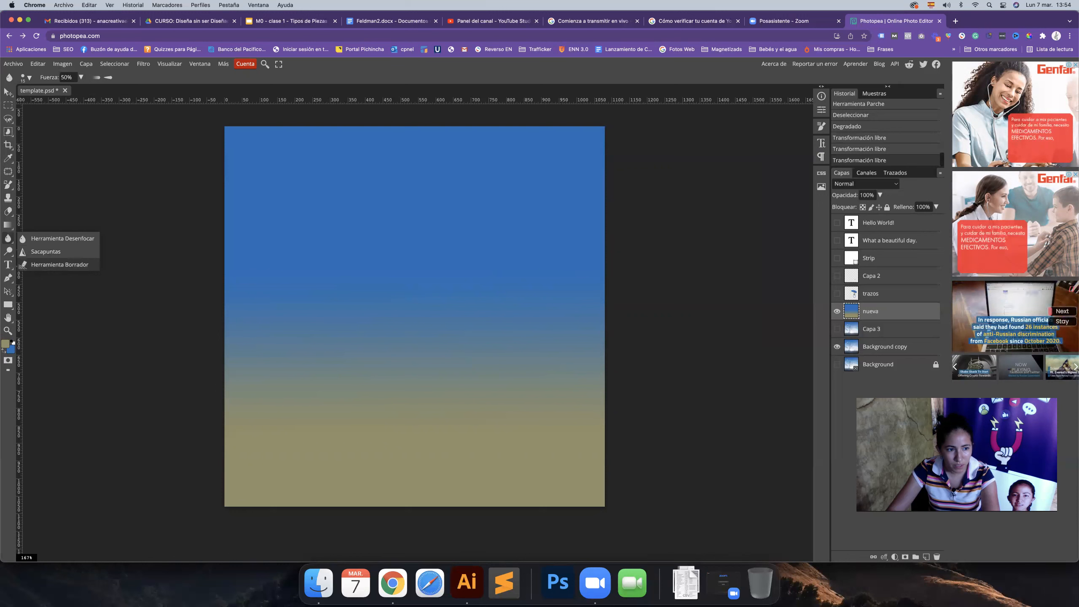
click(24, 264)
click(838, 313)
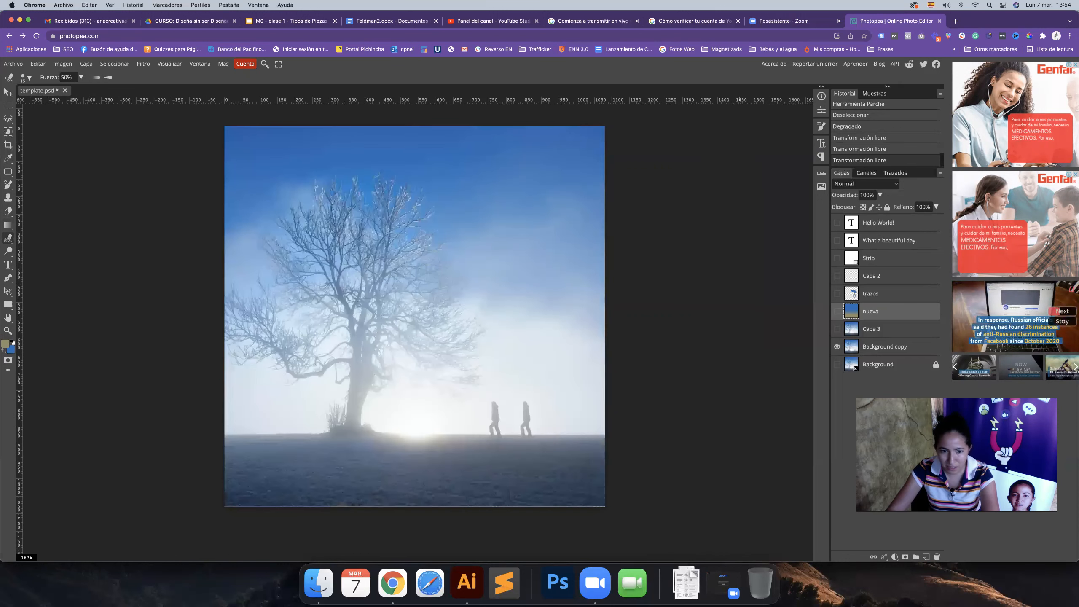
key(z)
drag(404, 375, 410, 384)
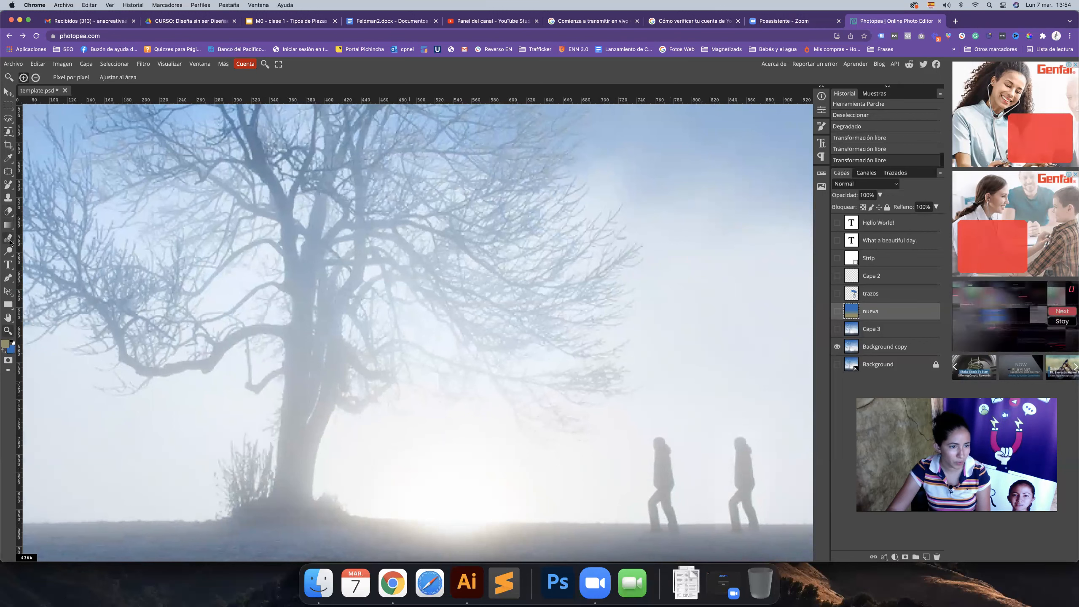
click(8, 241)
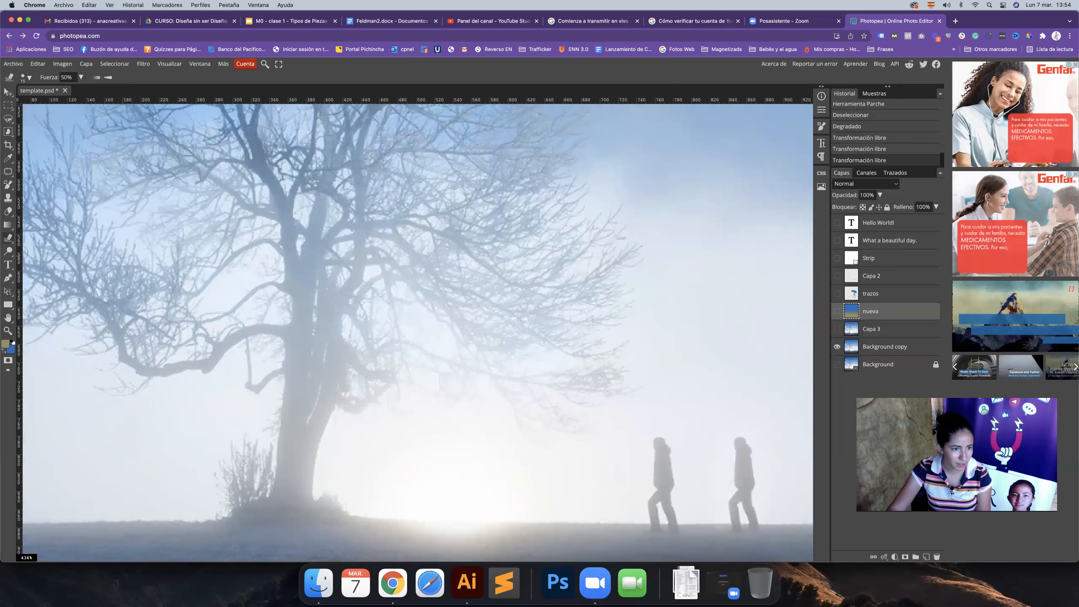
mouse_move(232, 387)
mouse_down()
mouse_move(259, 386)
mouse_move(251, 399)
mouse_move(346, 412)
mouse_move(245, 390)
mouse_up()
click(883, 327)
click(884, 346)
mouse_move(246, 389)
mouse_down()
mouse_move(251, 355)
mouse_move(240, 340)
mouse_move(269, 349)
mouse_up()
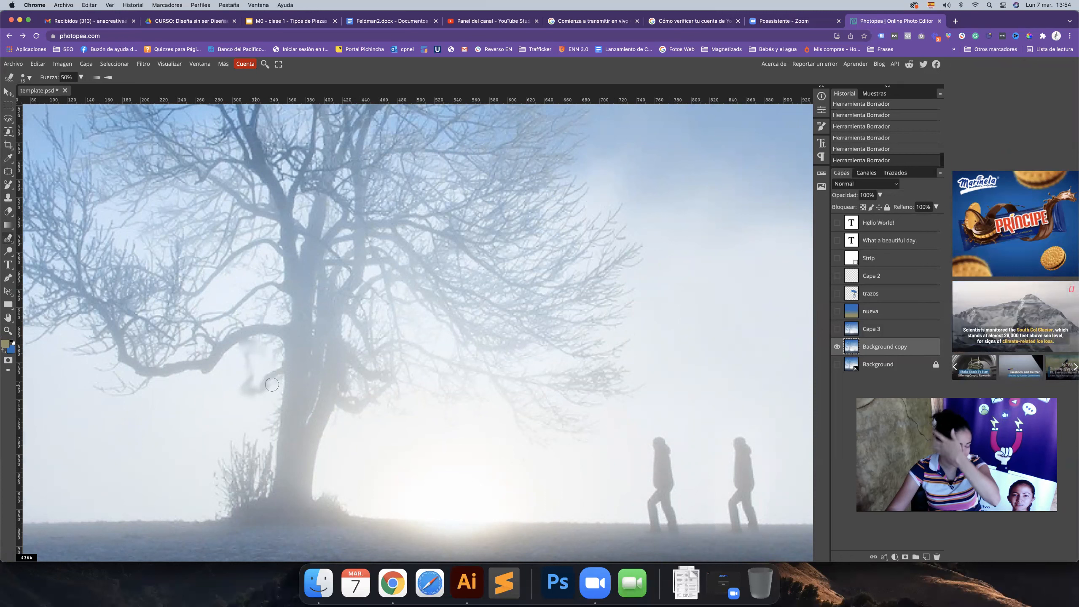
Step: Soften the low branches right of the trunk and the lower outer twigs with the Blur tool
scroll(384, 378, right, 1)
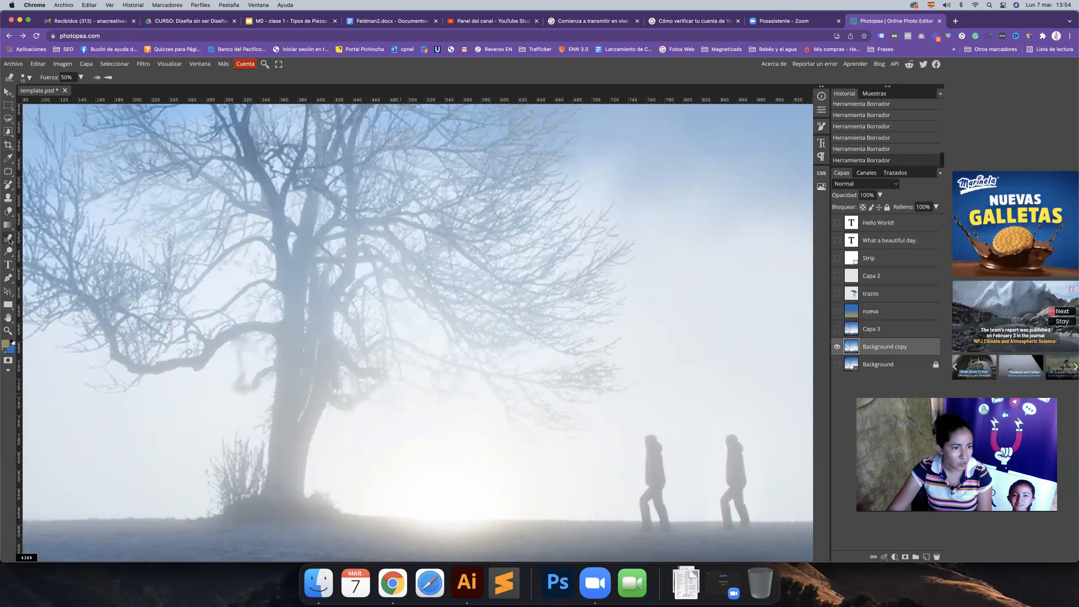
right_click(9, 241)
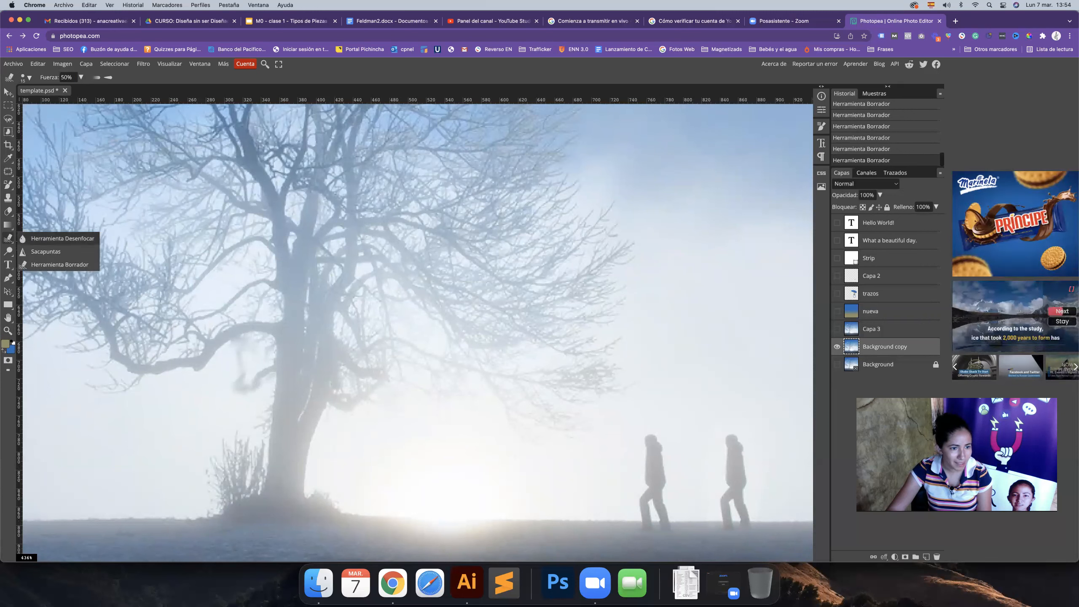
click(59, 238)
drag(374, 369, 375, 404)
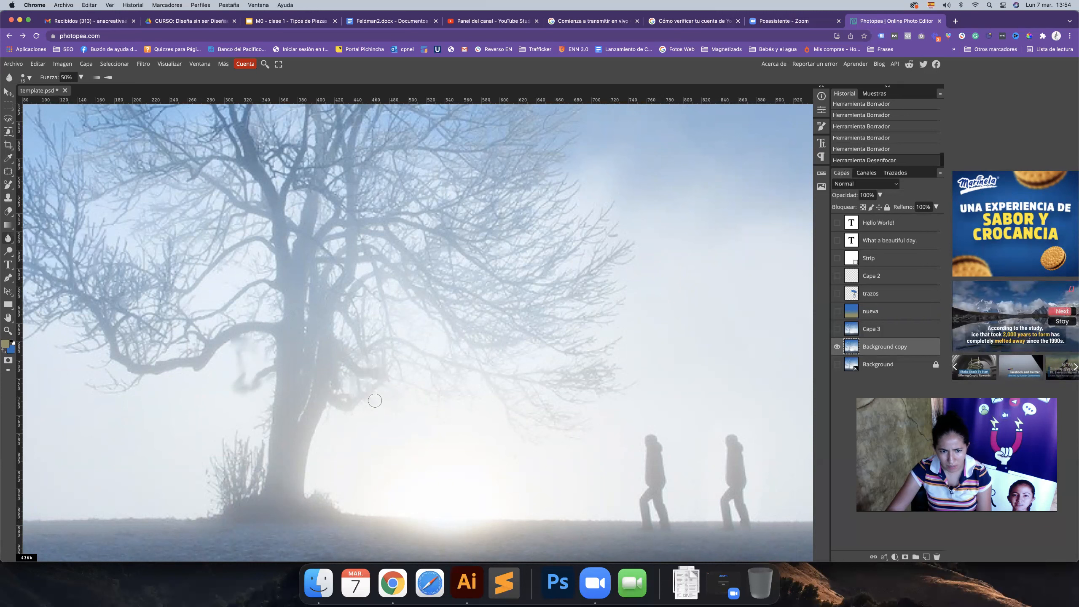
mouse_move(559, 425)
mouse_down()
mouse_move(586, 399)
mouse_move(531, 378)
mouse_move(566, 388)
mouse_up()
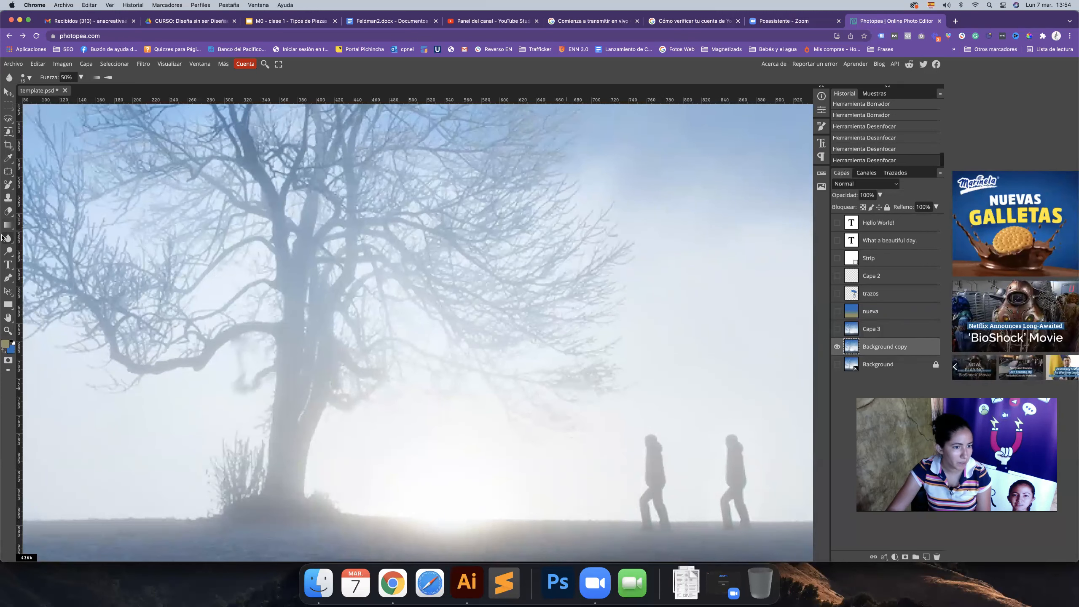
Step: Sharpen the outer branch tips on the tree's right side with the Sharpen tool
right_click(8, 238)
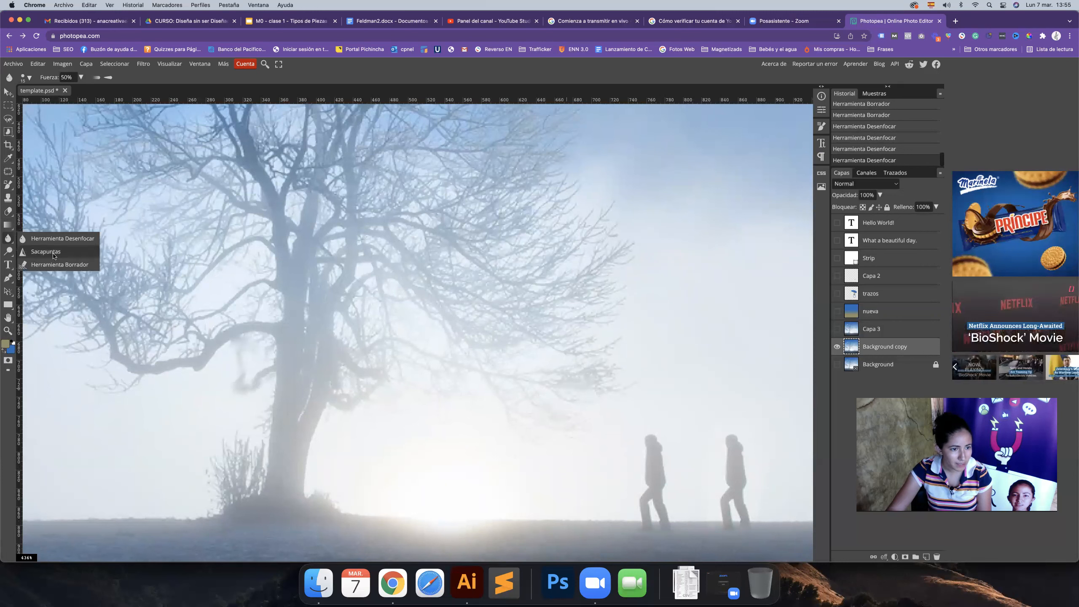
click(52, 253)
mouse_move(620, 340)
mouse_down()
mouse_move(608, 346)
mouse_move(606, 311)
mouse_move(621, 301)
mouse_move(584, 303)
mouse_up()
mouse_move(611, 257)
mouse_down()
mouse_move(608, 294)
mouse_move(630, 243)
mouse_move(607, 254)
mouse_move(593, 241)
mouse_up()
scroll(592, 241, down, 1)
key(space)
drag(605, 199, 596, 279)
key(z)
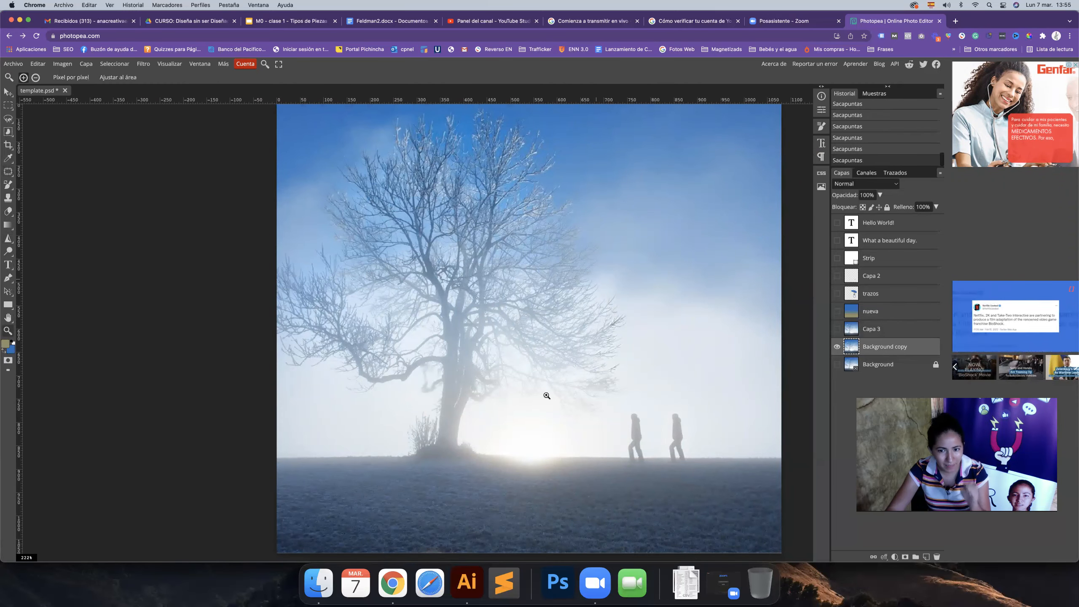
click(556, 427)
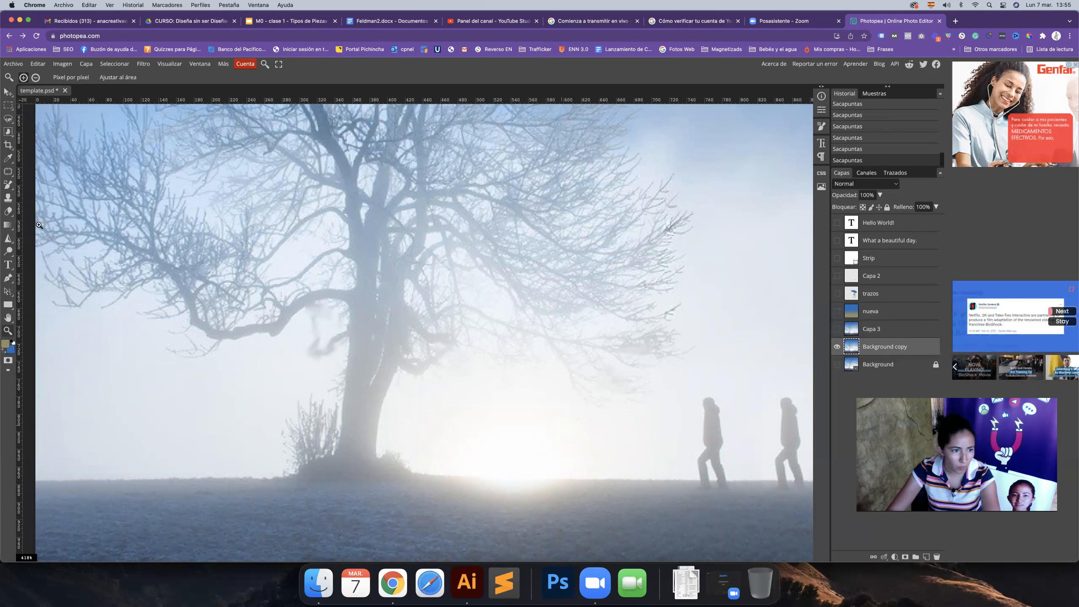
click(9, 255)
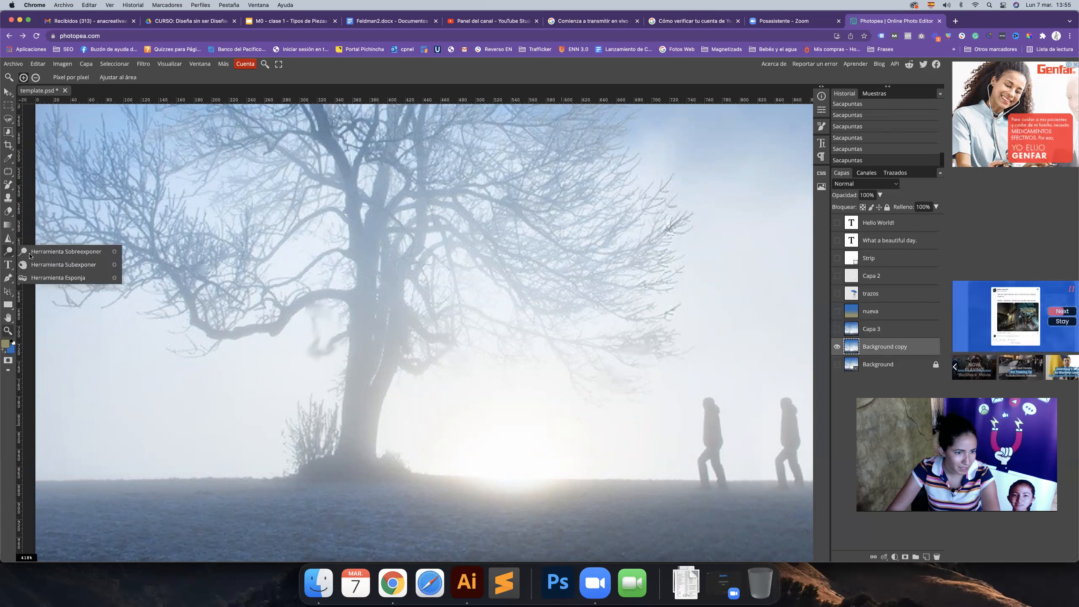
click(65, 252)
key(z)
scroll(290, 325, down, 3)
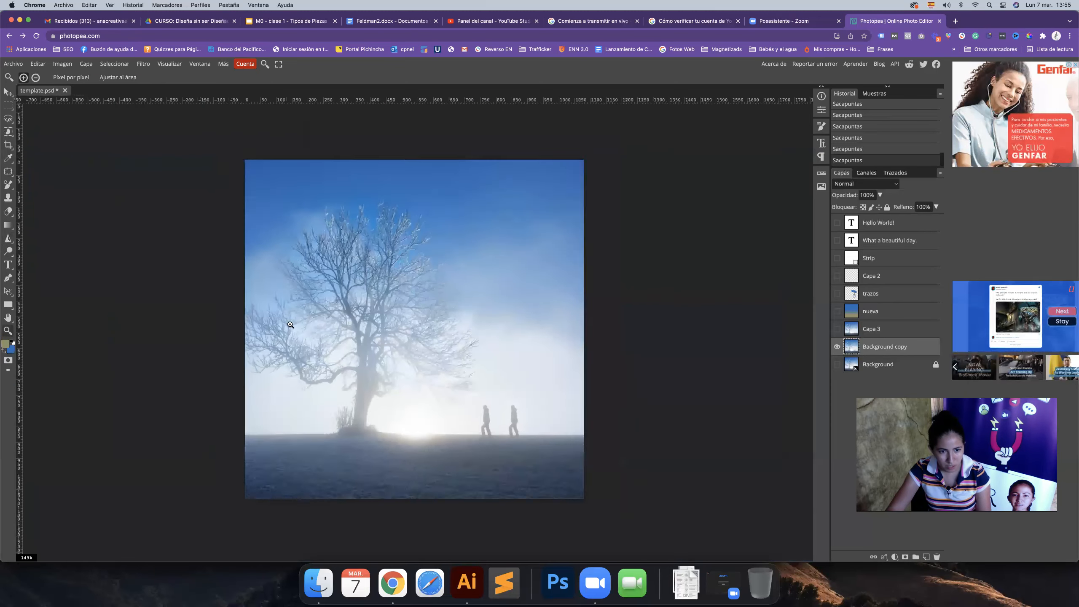
scroll(340, 367, up, 2)
Step: Lock the Background copy layer, hide it together with the Background layer, and show Capa 3
key(v)
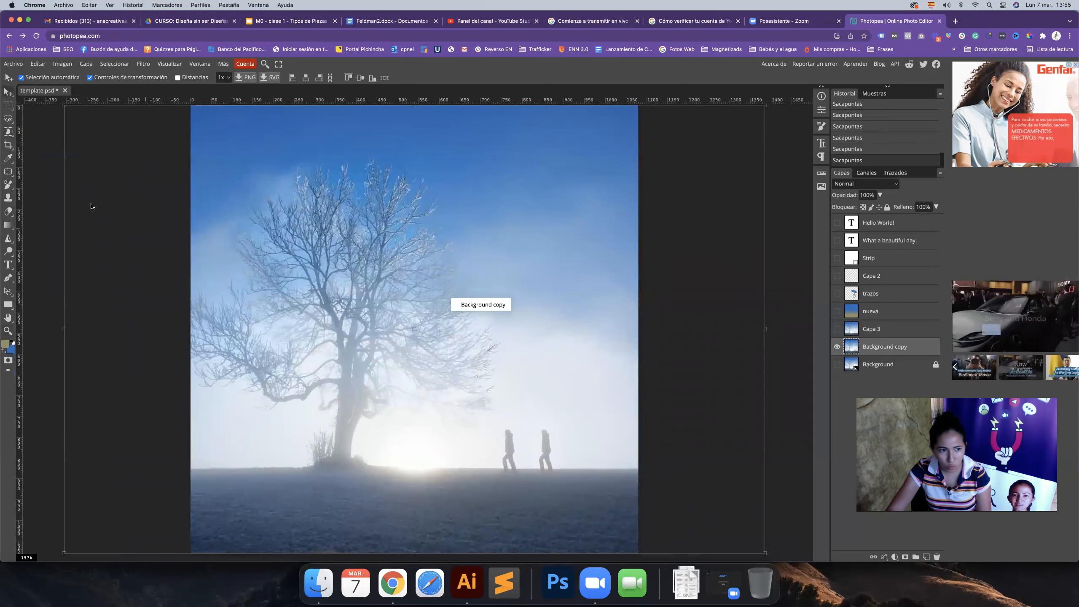
key(ctrl+alt+t)
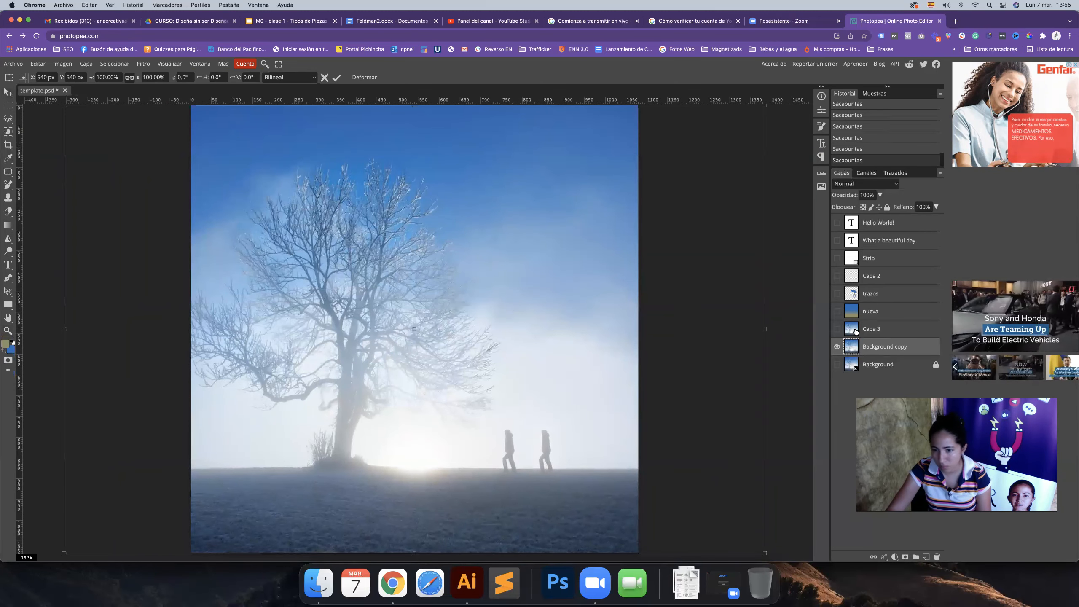
click(838, 364)
click(838, 347)
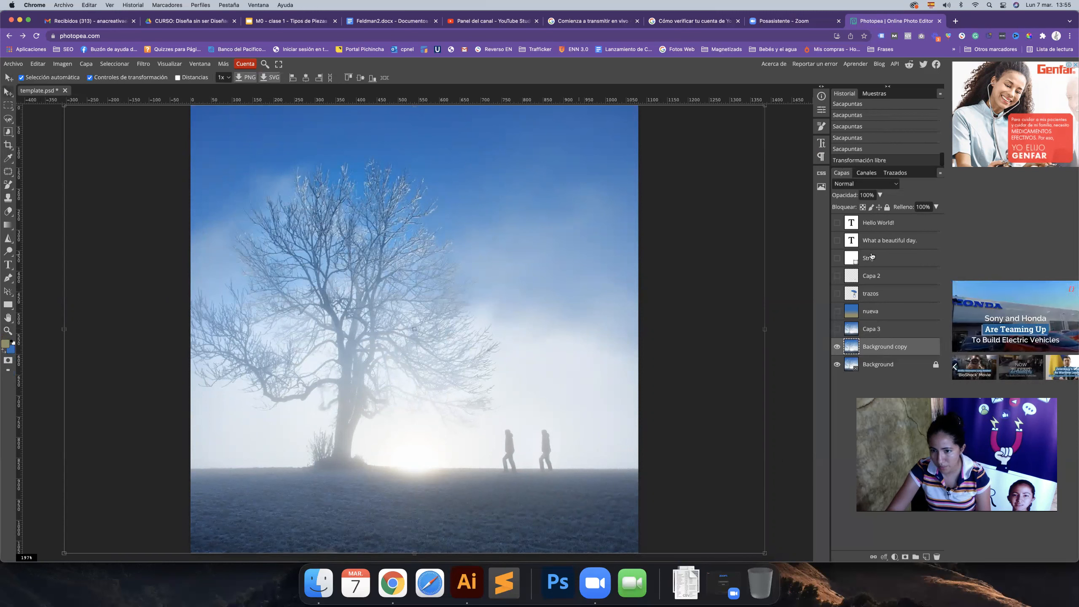
click(887, 208)
click(838, 330)
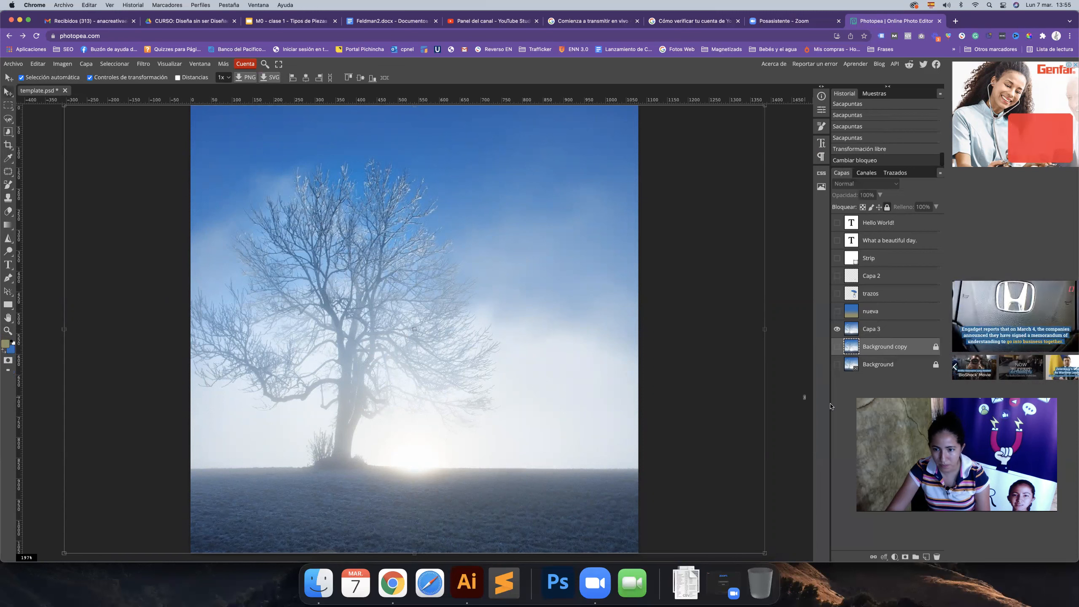
Step: Compare the Background copy layer with Capa 3 by switching their visibility, leaving only Capa 3 shown
click(771, 345)
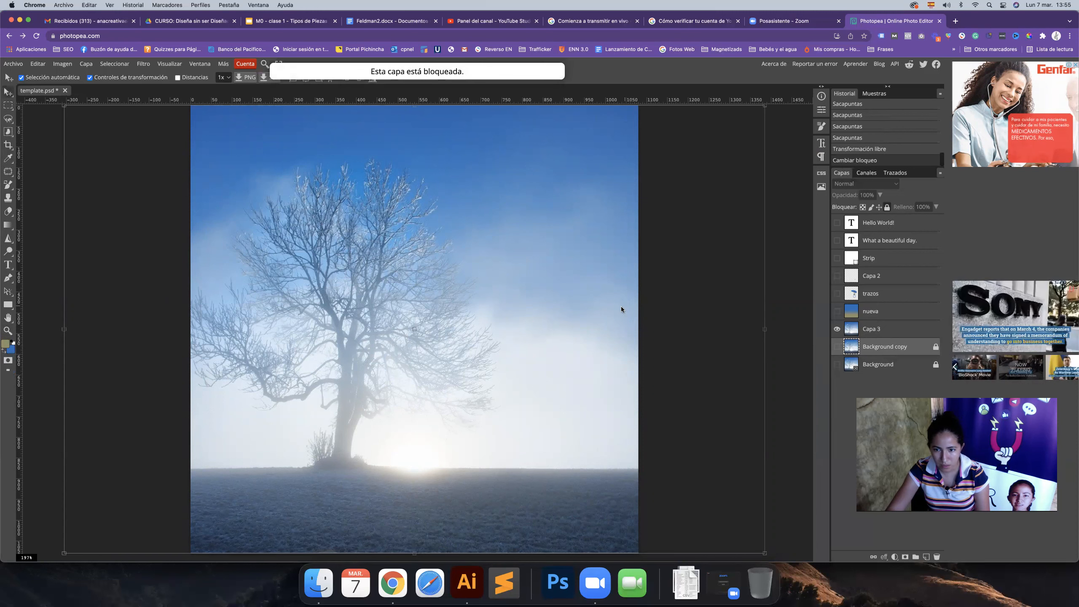
click(837, 330)
click(838, 346)
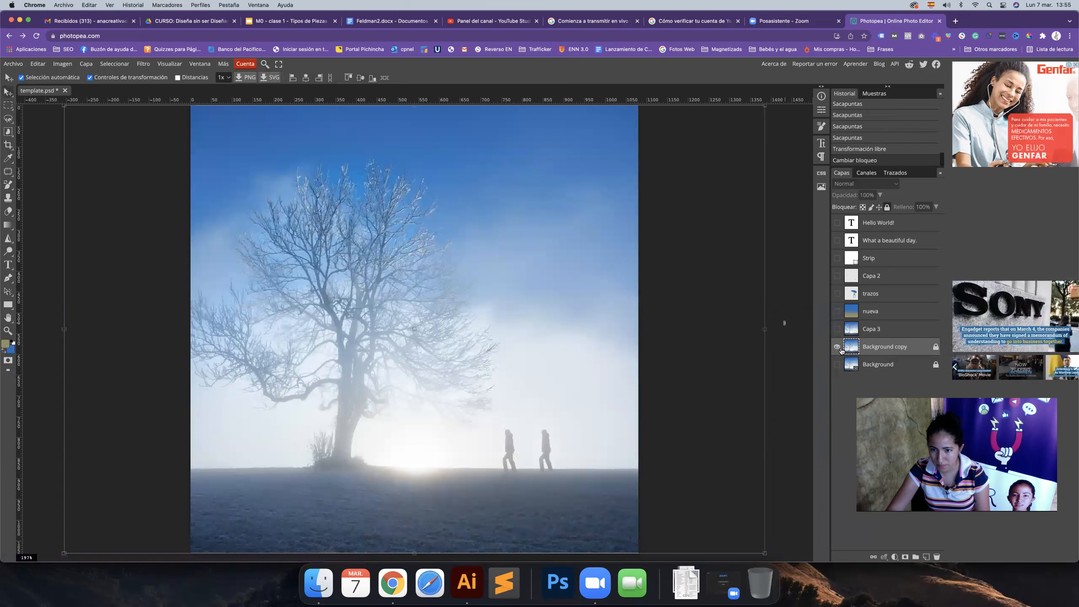
click(838, 347)
click(837, 329)
Step: Copy a large rectangular area of the Capa 3 layer, inset from the canvas edges, to a new layer
click(878, 332)
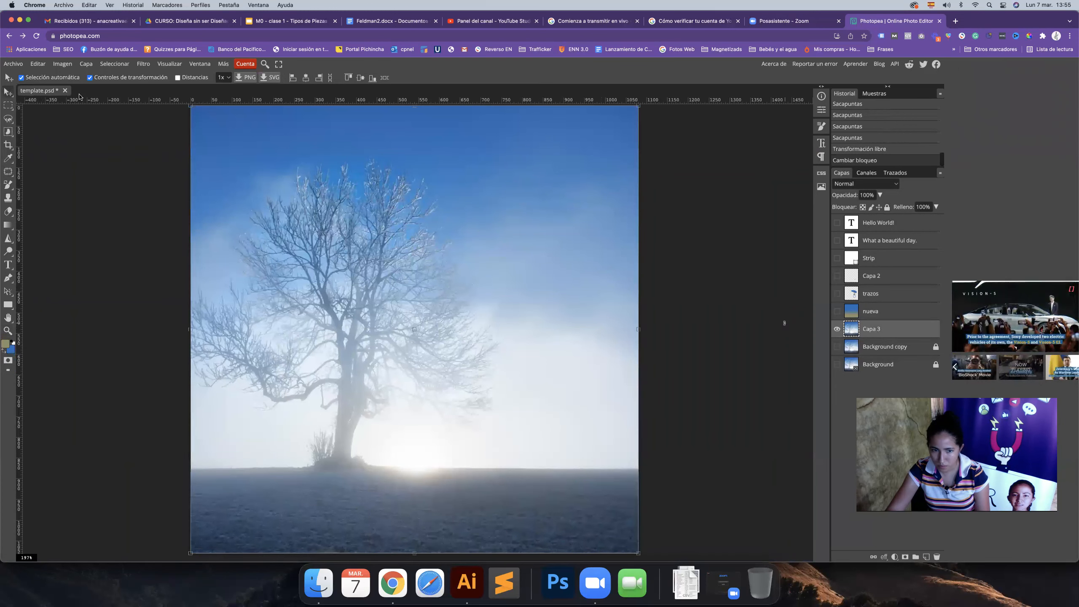
click(8, 106)
drag(224, 128, 598, 511)
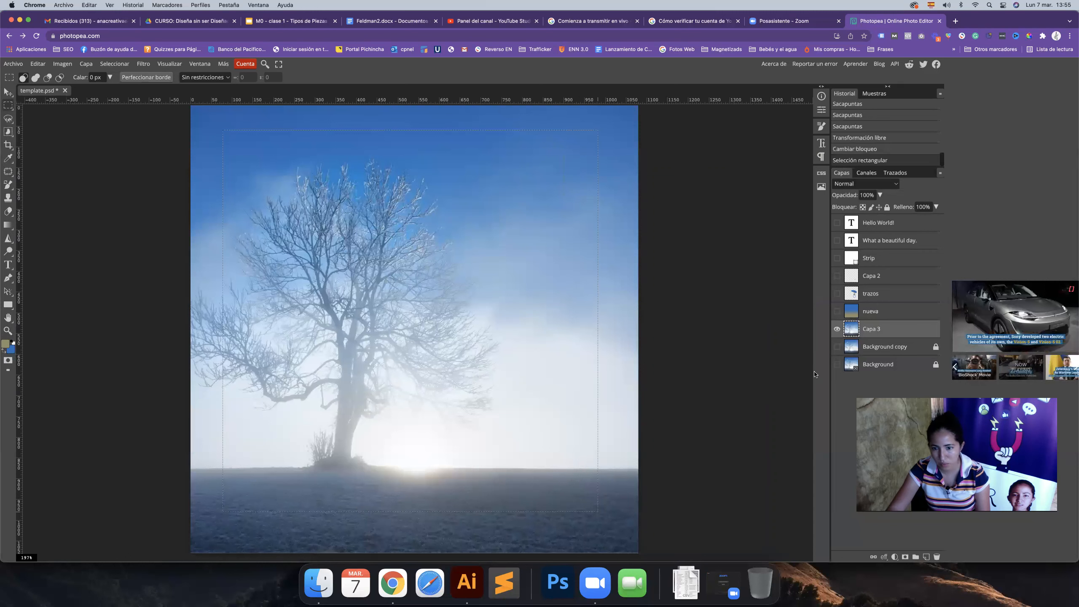
key(ctrl+j)
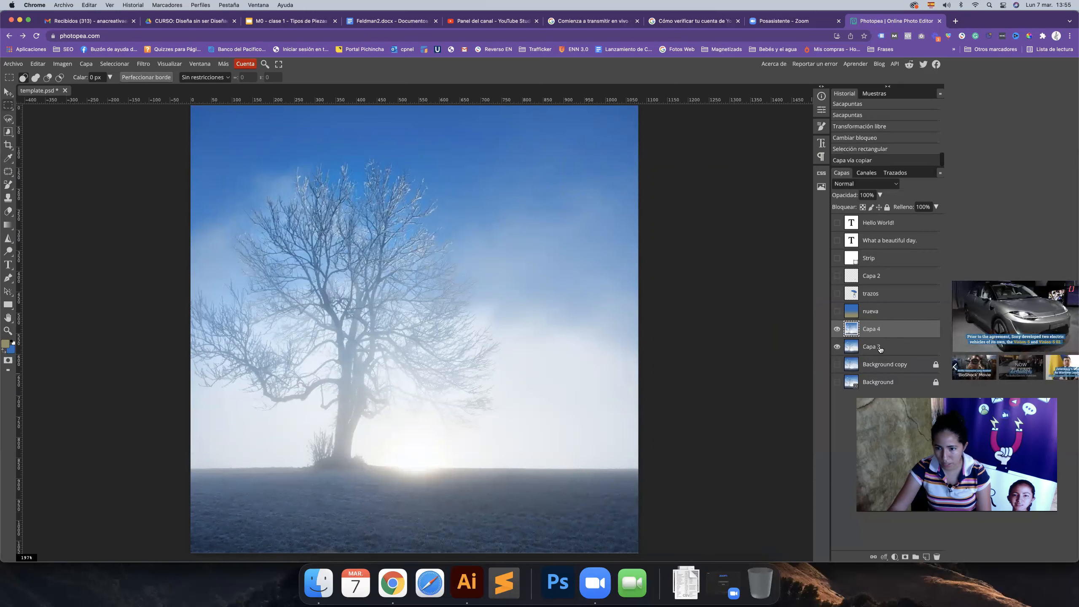
Step: Delete the Capa 3 layer and move the cropped tree image slightly to centre it horizontally on the canvas
click(880, 348)
key(Delete)
key(v)
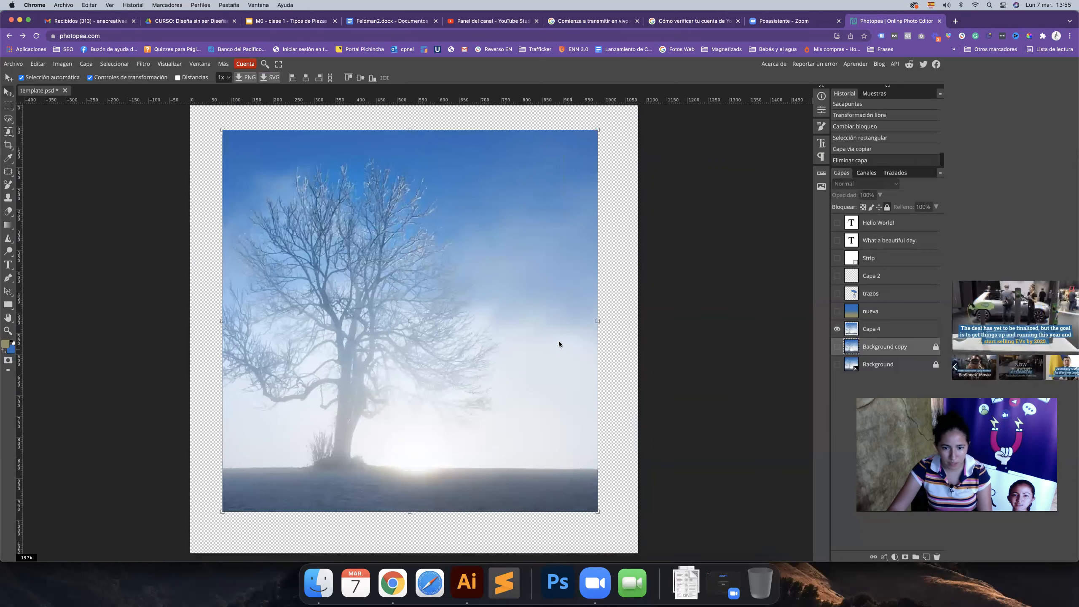
drag(504, 318, 509, 316)
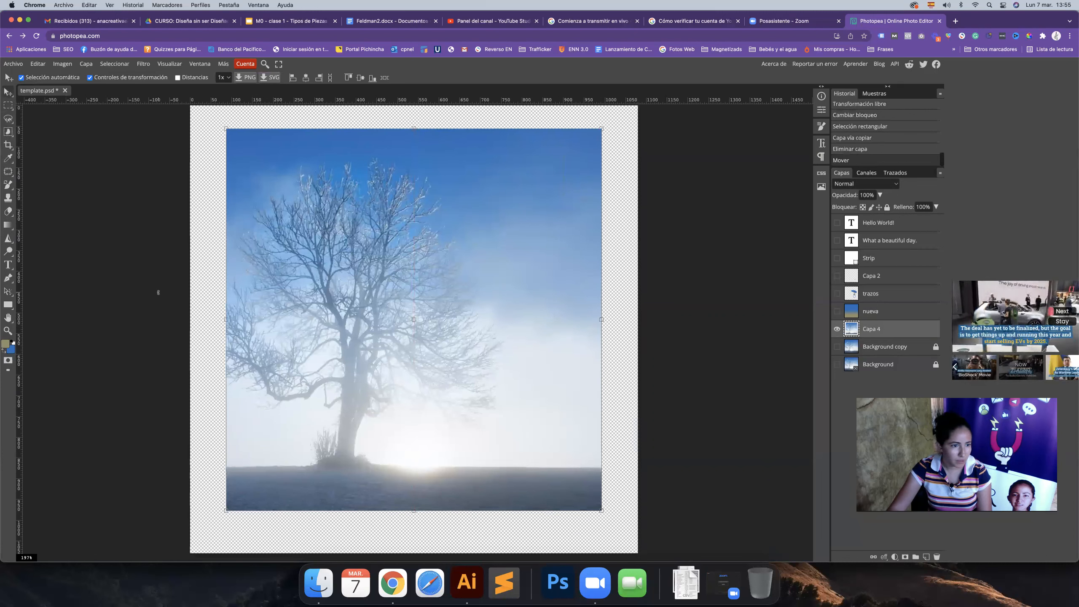
Step: Try lightening the sky beside the tree with the Dodge tool and a 244 px brush, and undo it
click(9, 252)
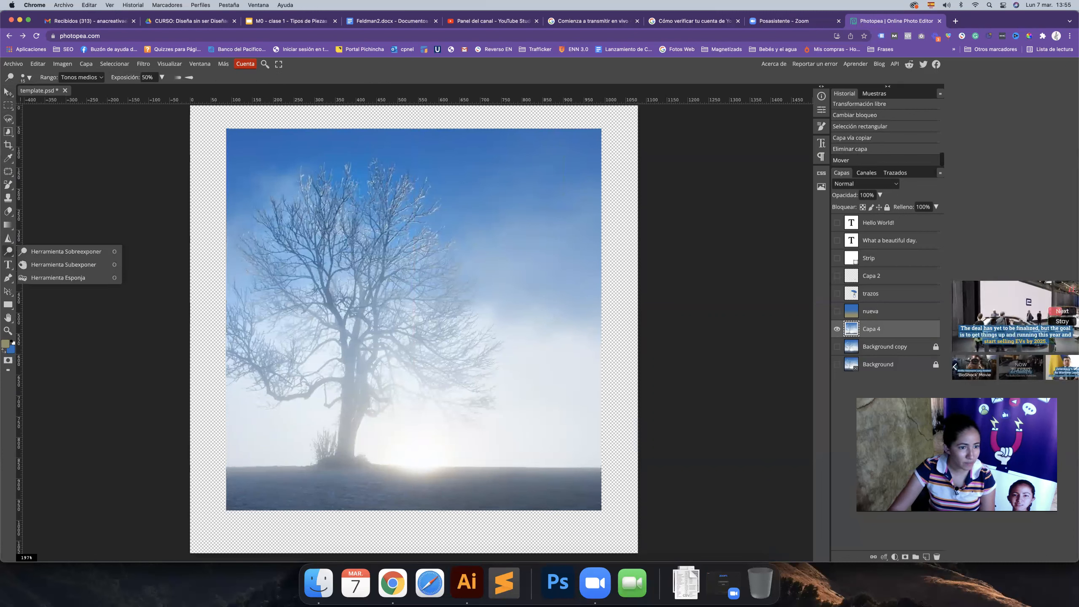
right_click(480, 279)
mouse_move(528, 296)
mouse_down()
mouse_move(567, 296)
mouse_move(557, 296)
mouse_move(562, 305)
mouse_move(559, 296)
mouse_up()
click(565, 297)
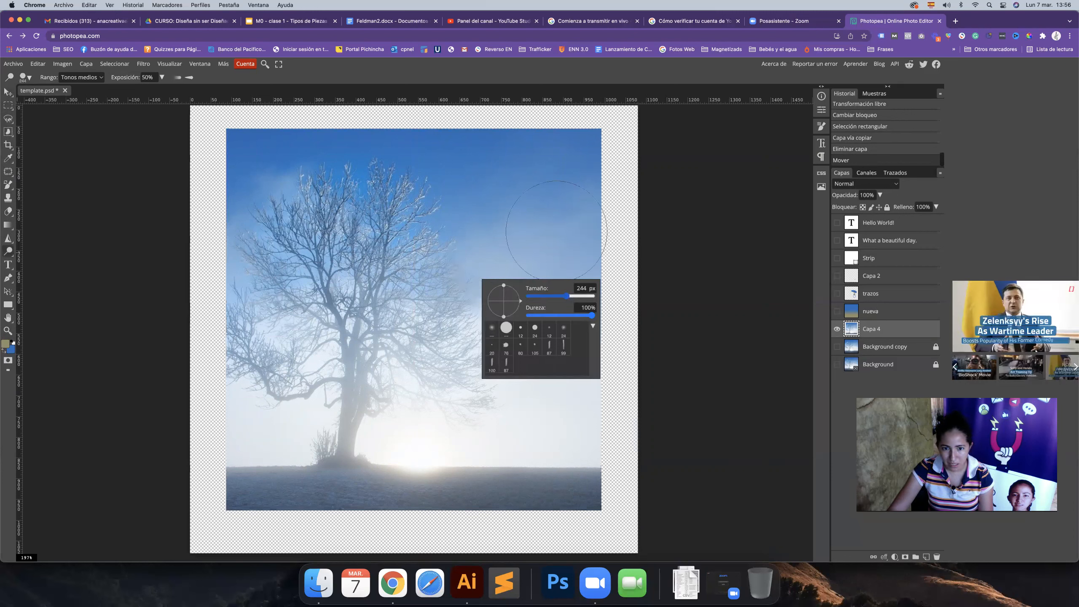
click(531, 245)
key(ctrl+z)
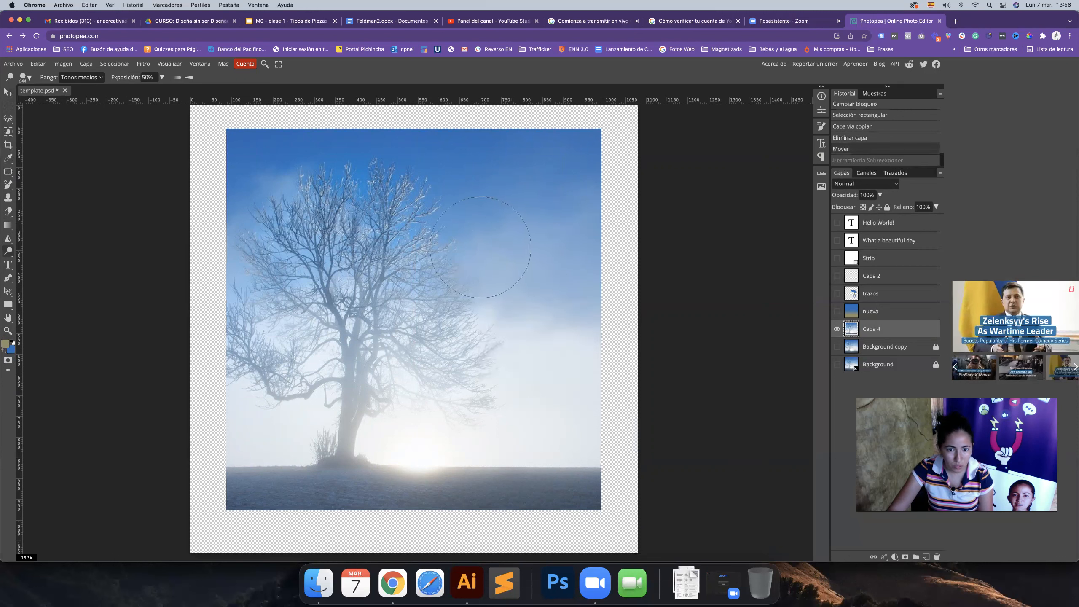
Step: Try more hard-edged Dodge strokes and single dabs on the sky to the right of the tree, and undo them
right_click(481, 248)
drag(535, 217, 510, 381)
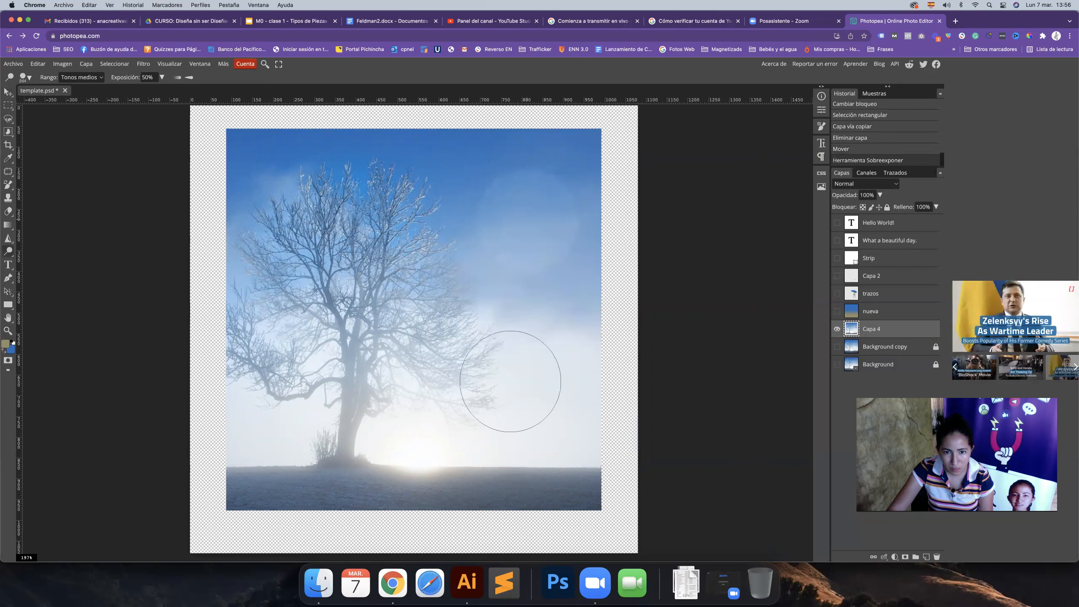
key(ctrl+z)
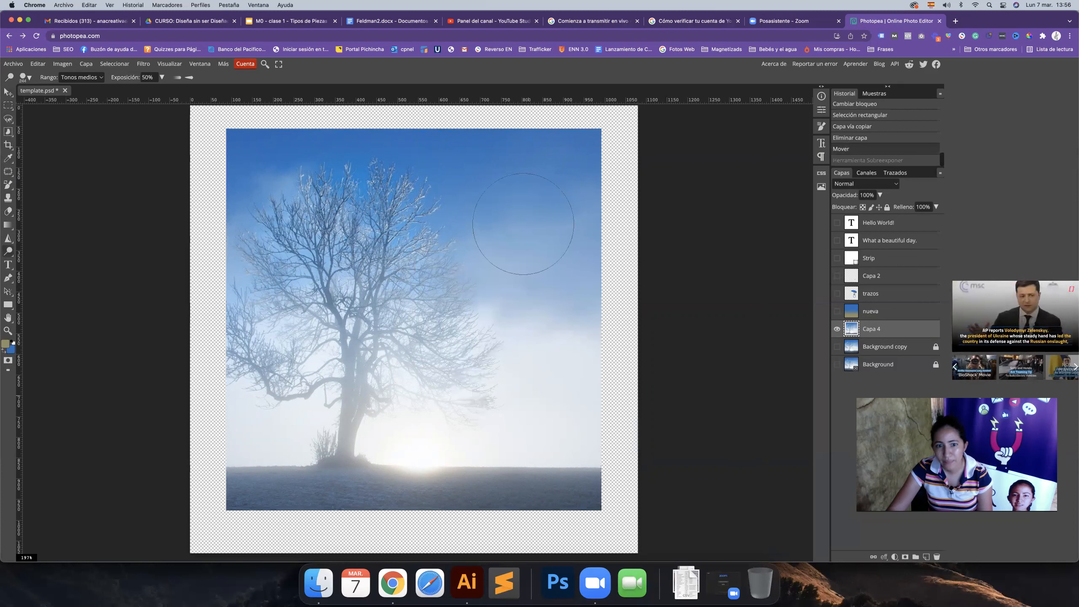
click(518, 232)
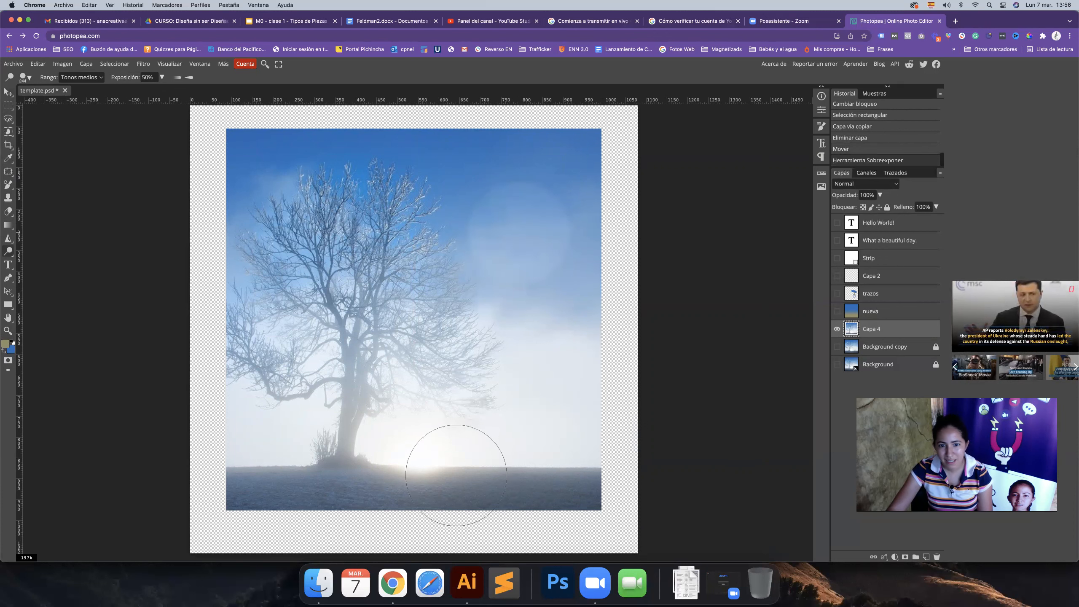
click(519, 232)
key(ctrl+z)
key(ctrl+z)
Step: Try dodging from the upper-right sky towards the tree with a softer brush, and undo the strokes
right_click(513, 226)
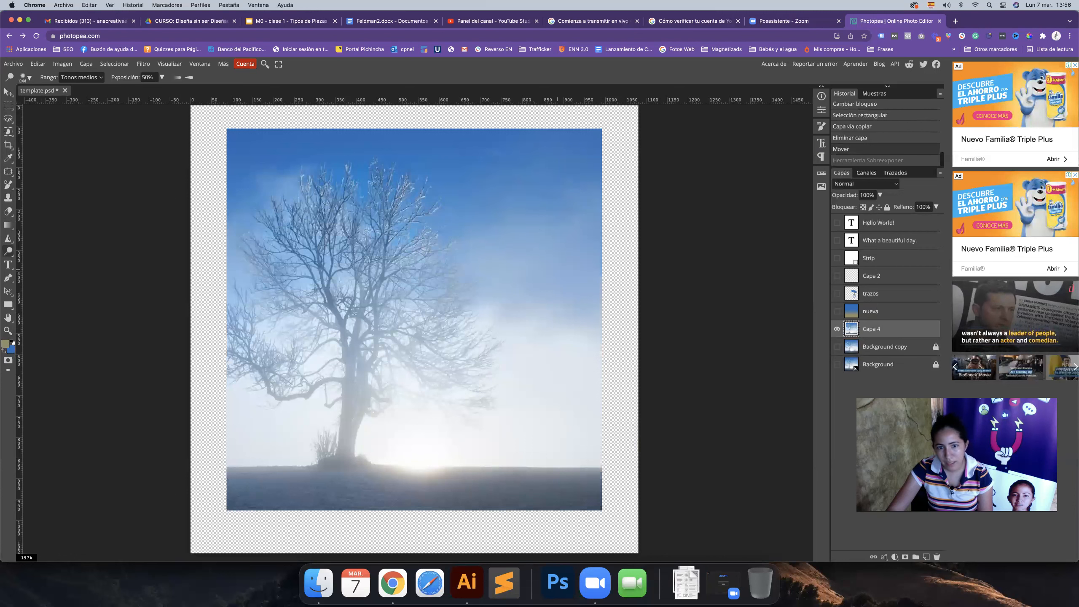
mouse_move(583, 154)
mouse_down()
mouse_move(578, 308)
mouse_move(554, 285)
mouse_move(559, 309)
mouse_move(524, 288)
mouse_move(409, 323)
mouse_up()
key(super+z)
key(super+z)
Step: Try the Dodge tool with its range set to Iluminaciones on the sky beside the tree, and undo the stroke
click(85, 78)
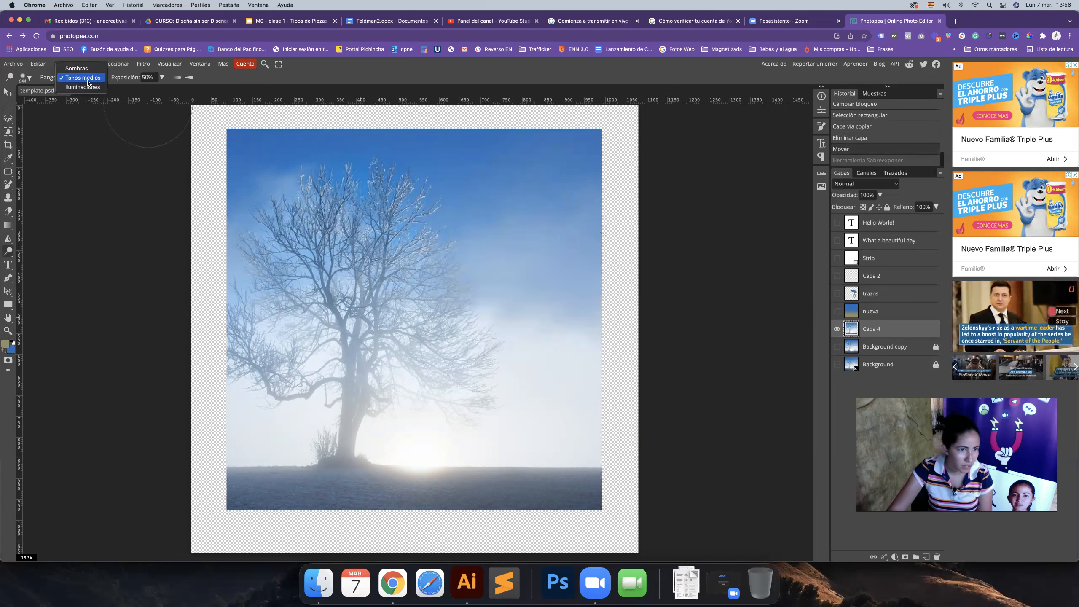
click(83, 87)
mouse_move(488, 272)
mouse_down()
mouse_move(561, 330)
mouse_move(495, 269)
mouse_up()
key(super+z)
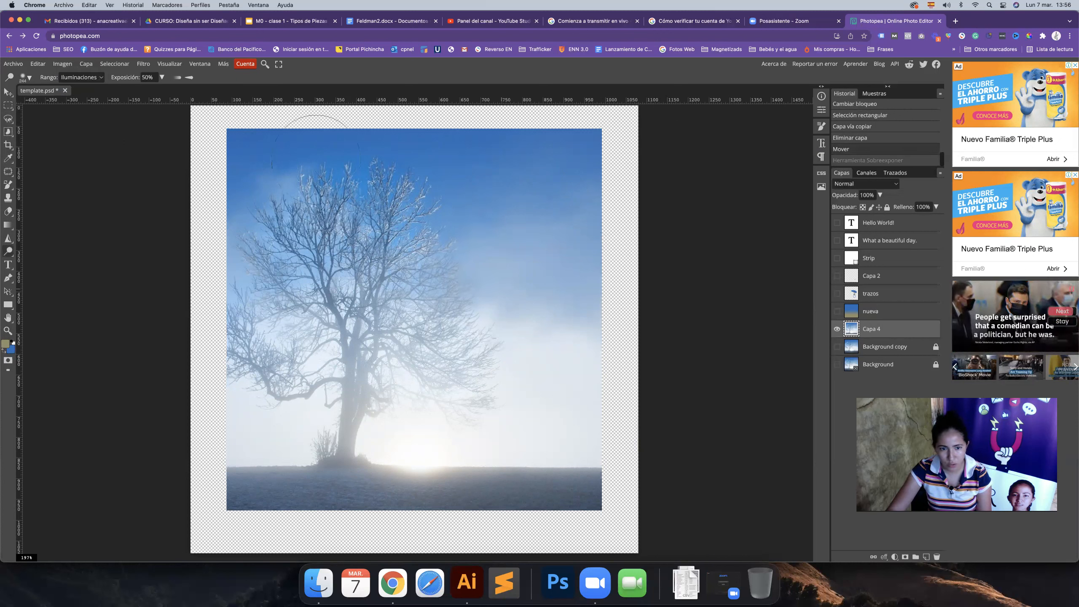
Step: Try the Dodge range Sombras across the sky and tree, undo the stroke and set the range back to Tonos medios
click(96, 80)
click(79, 61)
mouse_move(554, 304)
mouse_down()
mouse_move(370, 251)
mouse_move(332, 255)
mouse_up()
key(super+z)
click(88, 78)
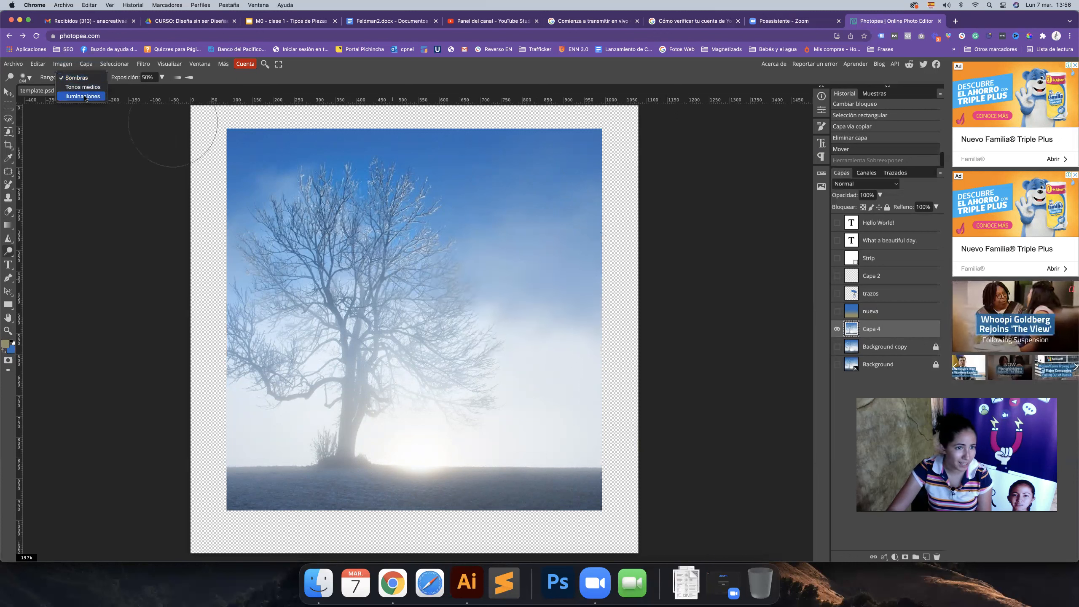
click(86, 89)
Step: Darken the sky, the tree and the ground on Capa 4 with the Burn tool, using a soft 397 px brush
right_click(8, 255)
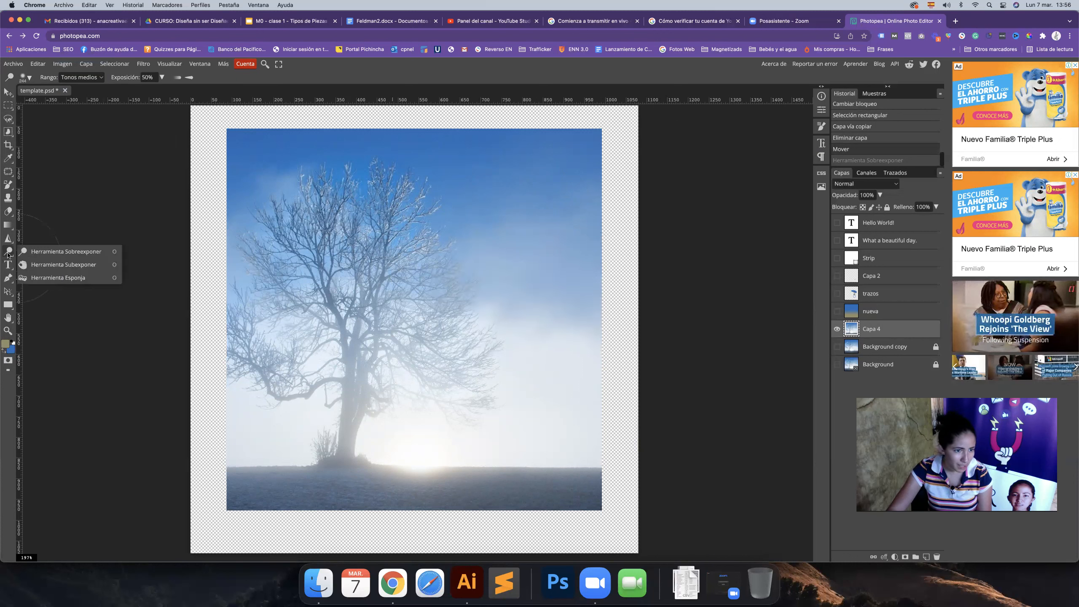
click(76, 265)
right_click(517, 168)
drag(565, 186, 609, 185)
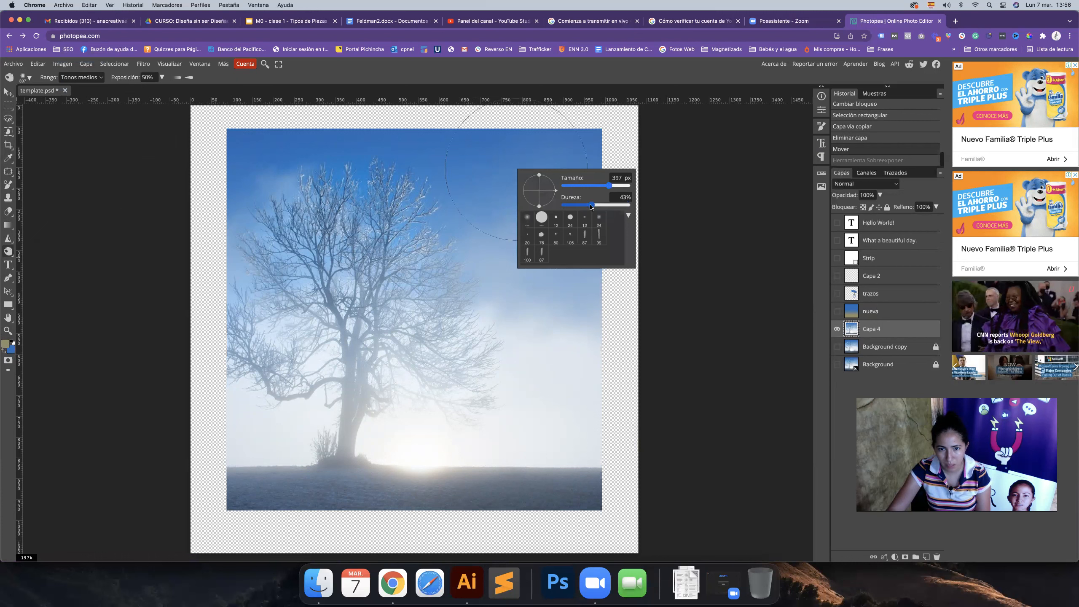
click(495, 211)
mouse_move(491, 210)
mouse_down()
mouse_move(531, 174)
mouse_move(237, 162)
mouse_move(251, 249)
mouse_move(403, 255)
mouse_move(569, 300)
mouse_move(554, 264)
mouse_move(559, 281)
mouse_move(446, 298)
mouse_move(565, 289)
mouse_move(541, 291)
mouse_move(570, 146)
mouse_up()
drag(442, 255, 408, 251)
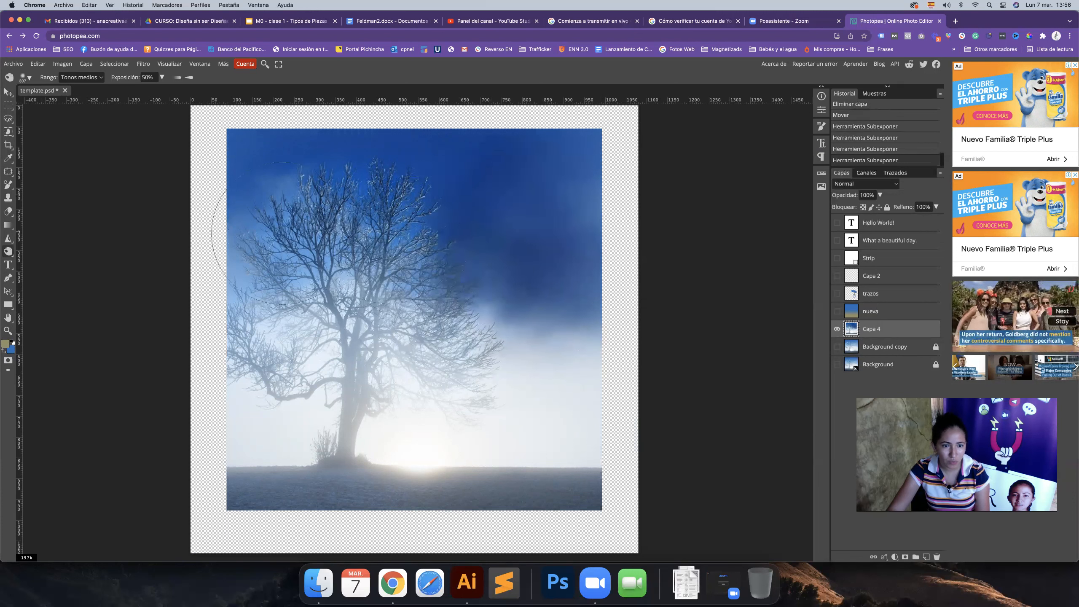
drag(380, 336, 539, 315)
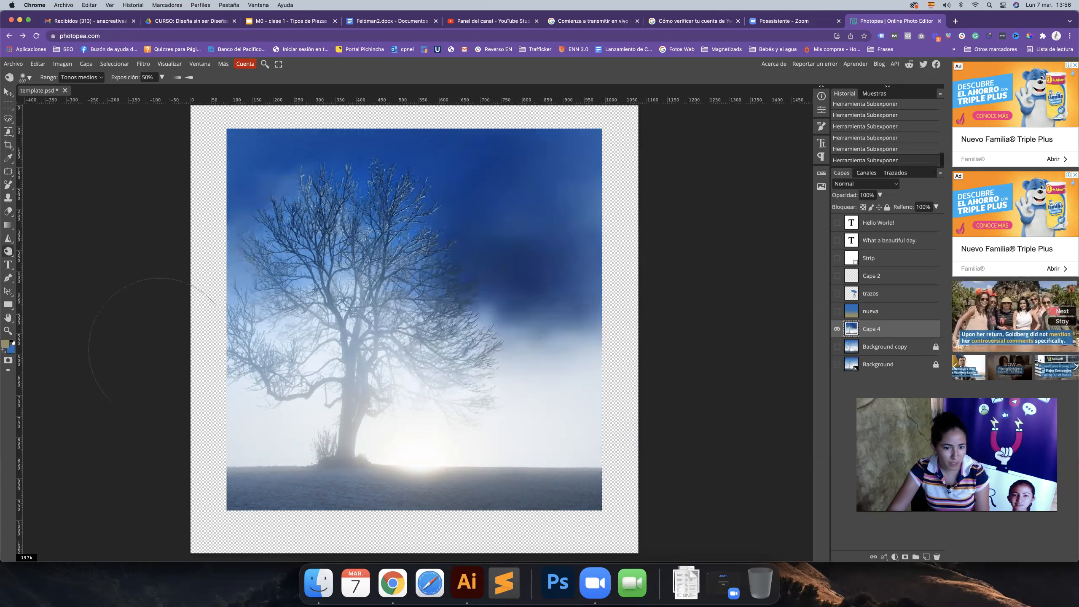
mouse_move(428, 473)
mouse_down()
mouse_move(394, 474)
mouse_move(531, 465)
mouse_up()
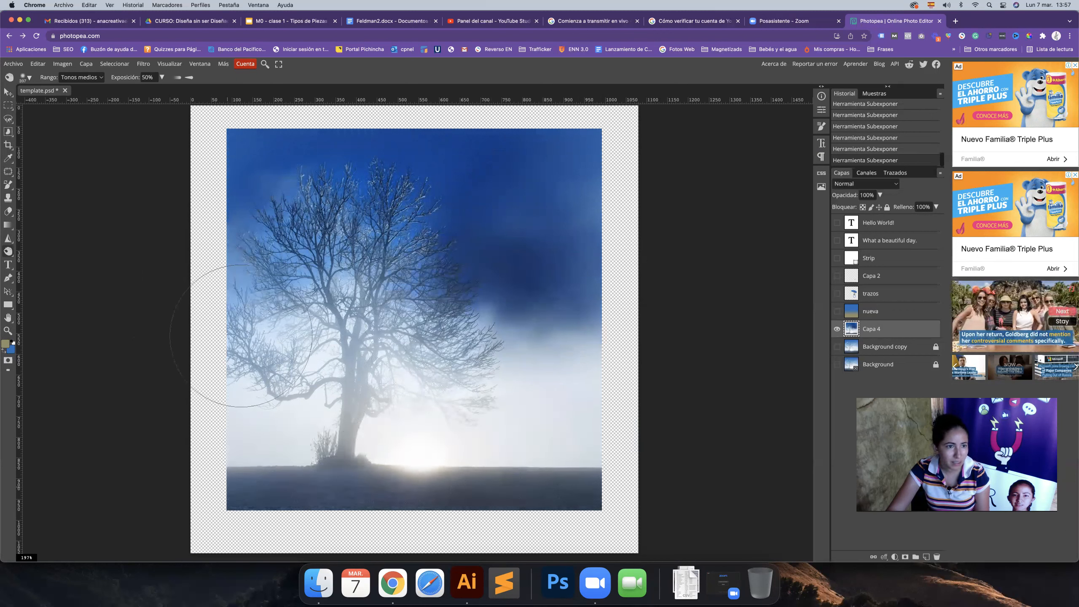
Step: Remove colour from the dark cloud right of the tree using the Sponge tool in Desaturar mode with an enlarged brush
right_click(5, 255)
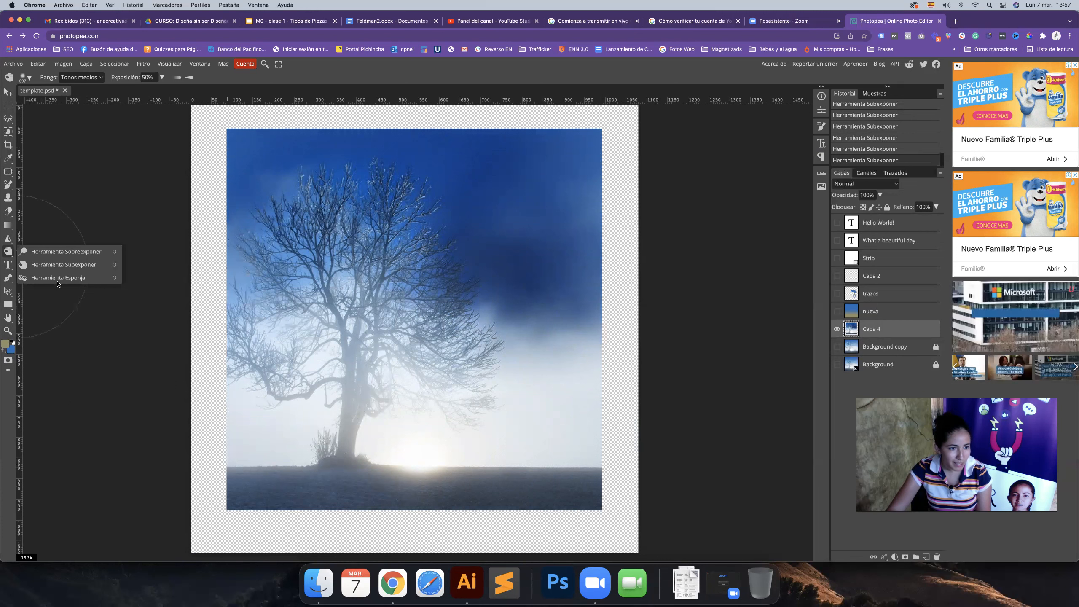
click(87, 278)
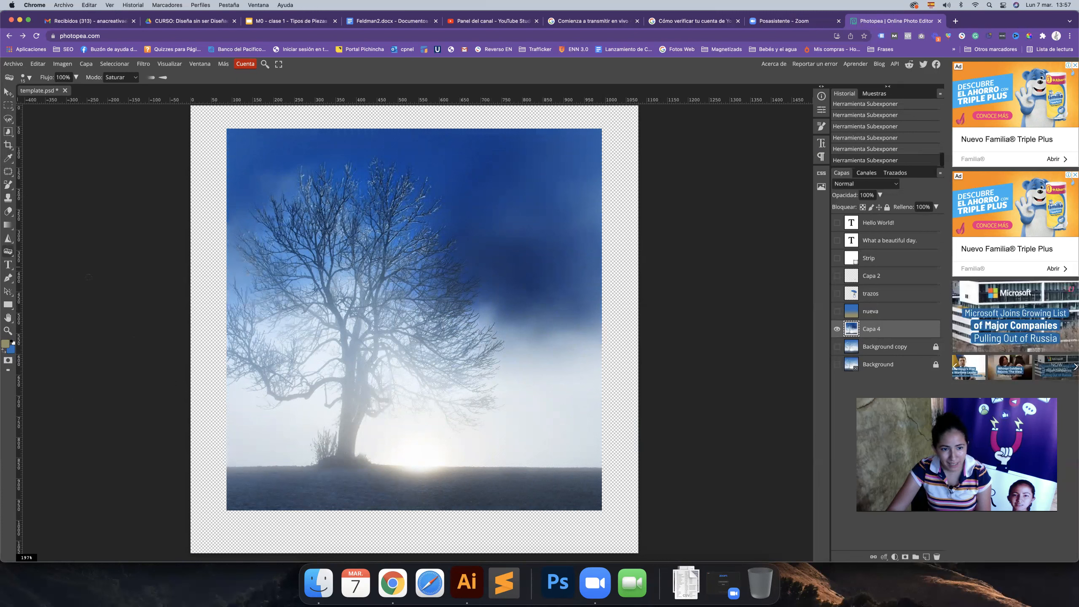
click(132, 78)
click(123, 69)
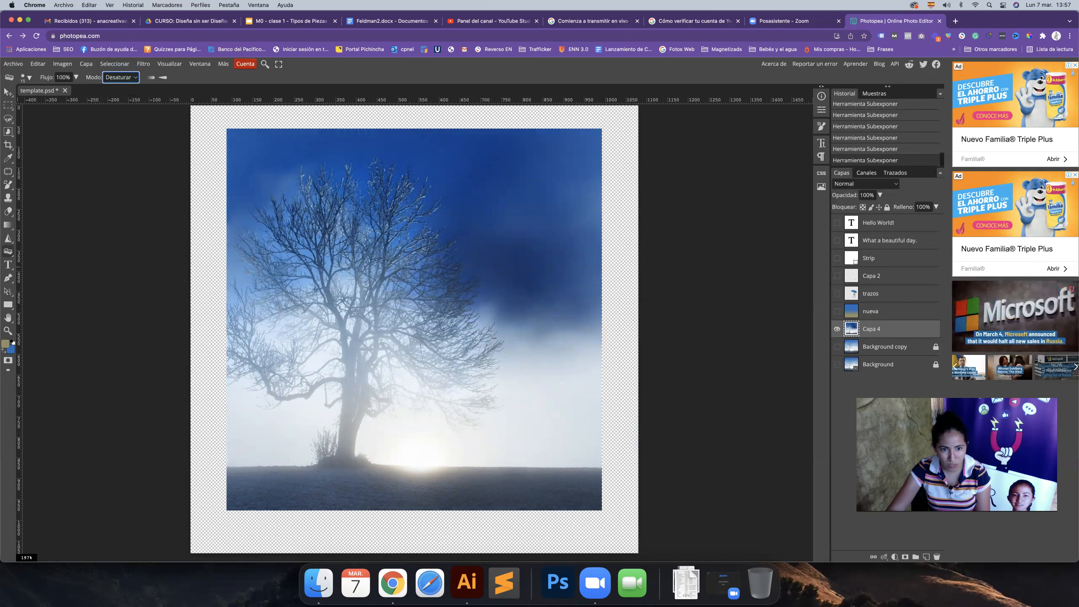
right_click(365, 240)
drag(452, 254, 469, 253)
mouse_move(535, 239)
mouse_down()
mouse_move(494, 304)
mouse_move(554, 308)
mouse_move(496, 297)
mouse_move(548, 272)
mouse_move(496, 261)
mouse_move(454, 306)
mouse_move(479, 332)
mouse_up()
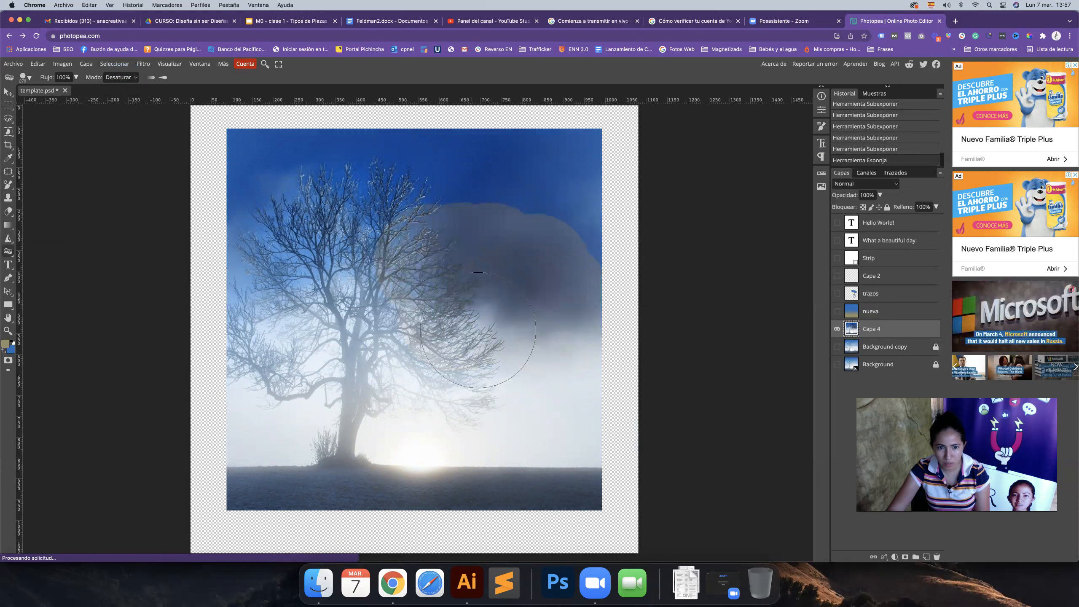
Step: Intensify the blue of the sky around the tree and the grey cloud using the Sponge tool in Saturar mode
click(118, 79)
click(119, 87)
click(510, 263)
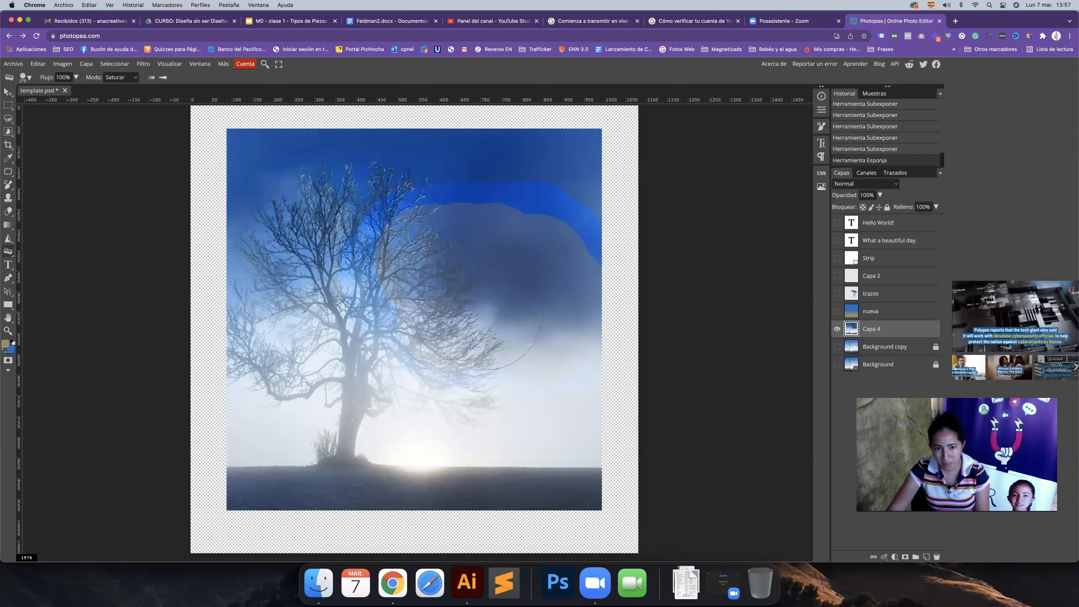
key(super+z)
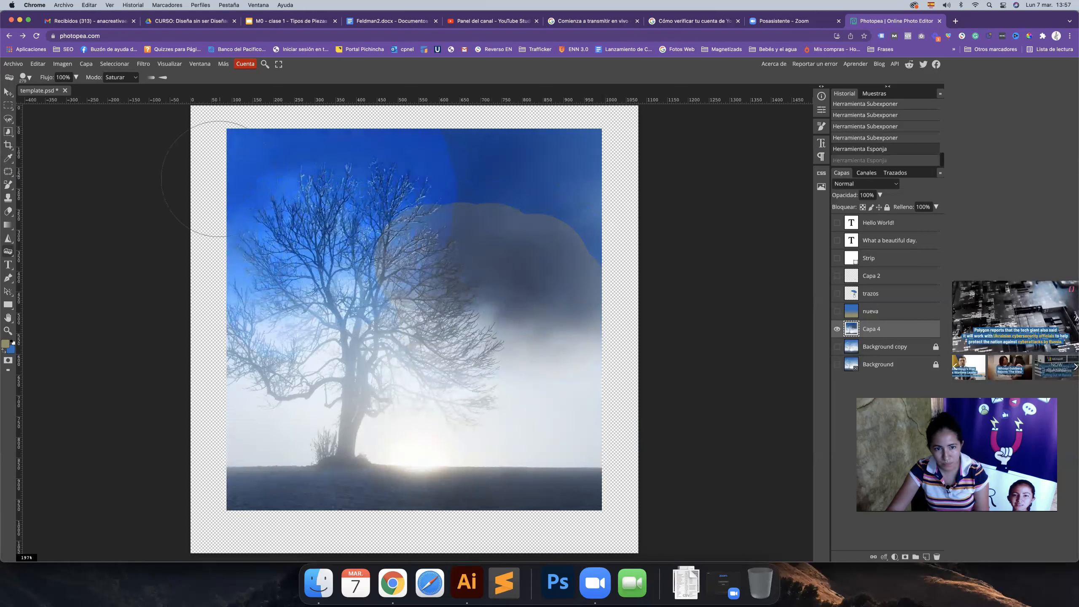
key(super+shift+z)
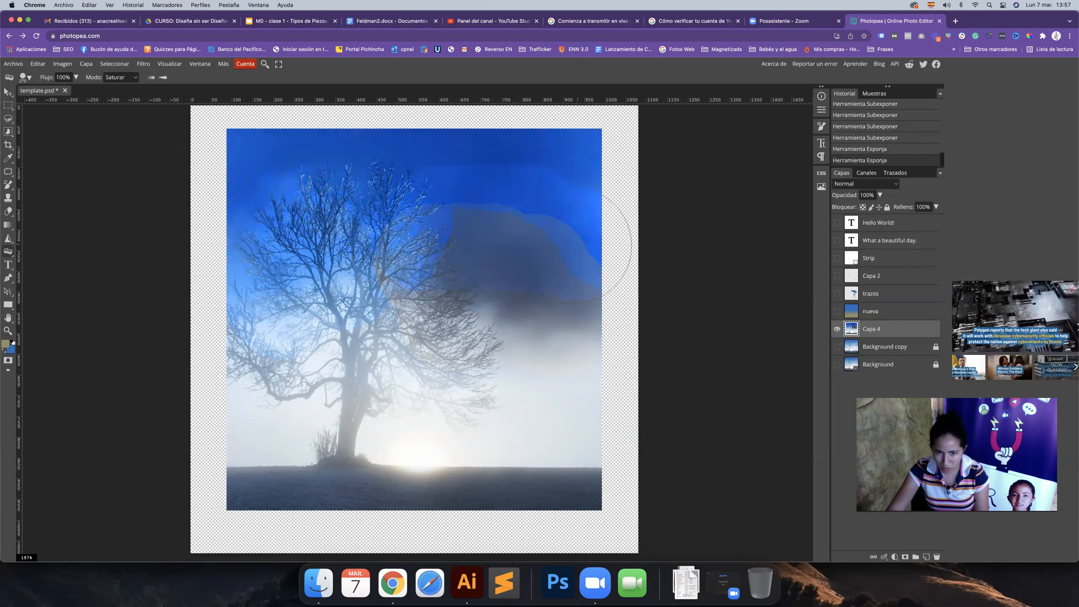
click(575, 246)
right_click(495, 230)
click(439, 180)
scroll(167, 186, up, 1)
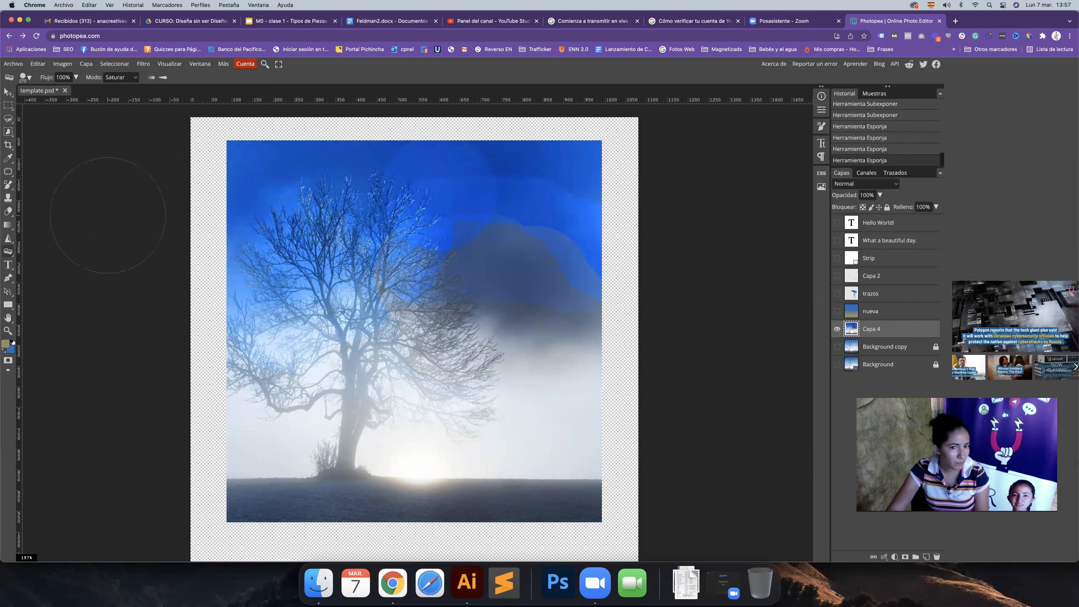
mouse_move(490, 316)
mouse_down()
mouse_move(563, 333)
mouse_move(245, 366)
mouse_up()
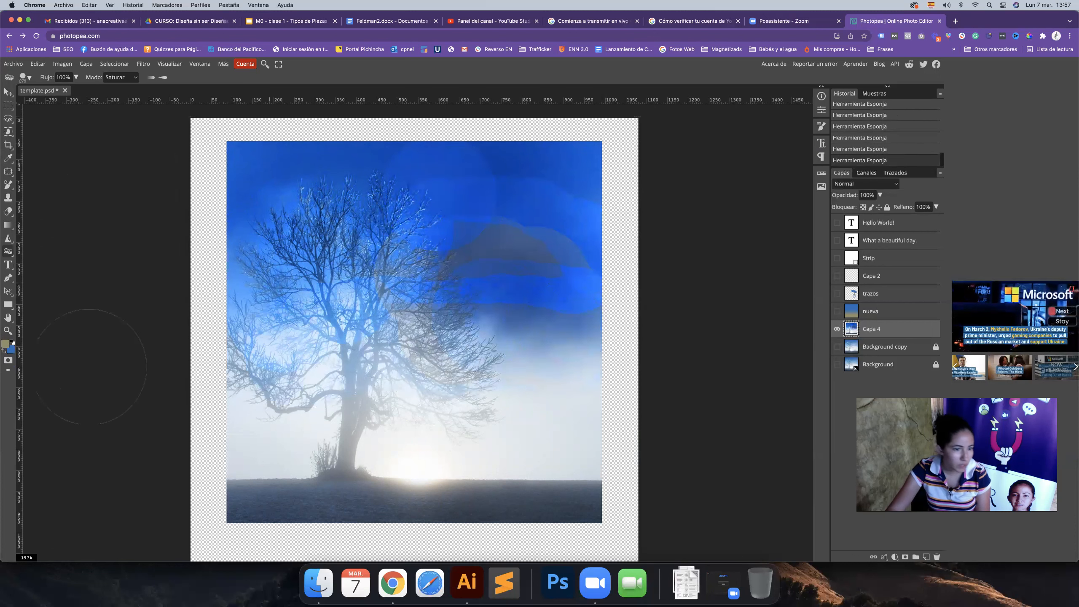
Step: Activate the Pen tool and hide the Capa 4 layer to leave an empty canvas
click(12, 268)
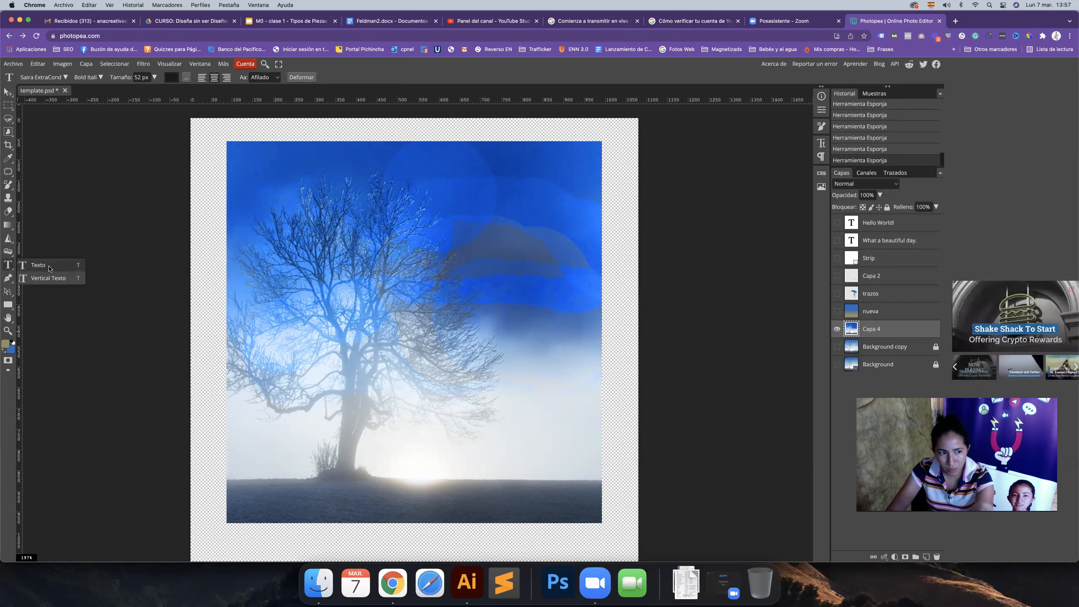
click(9, 266)
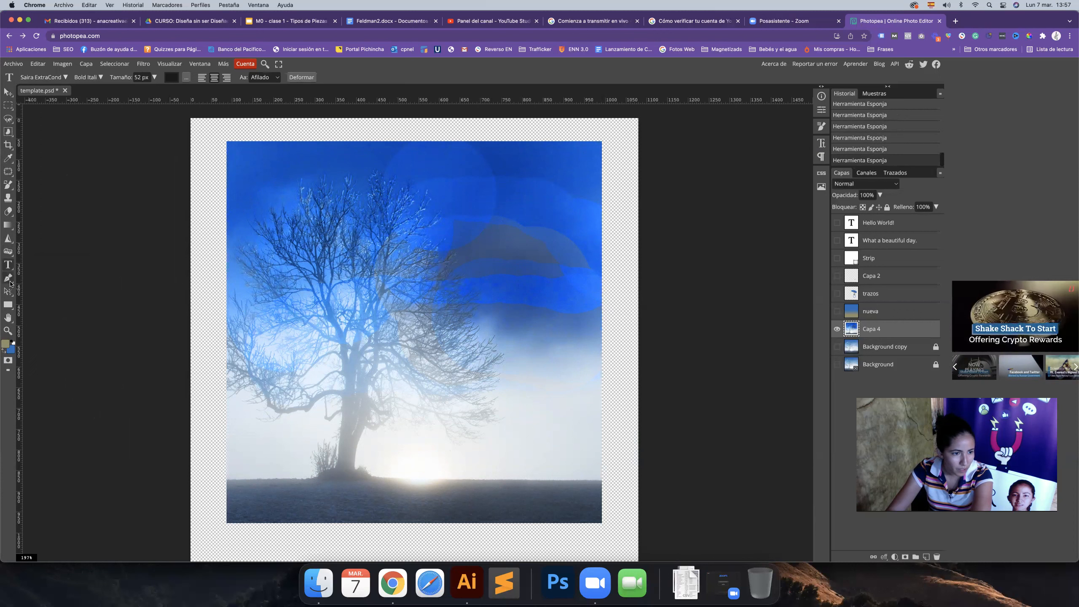
click(10, 282)
click(34, 279)
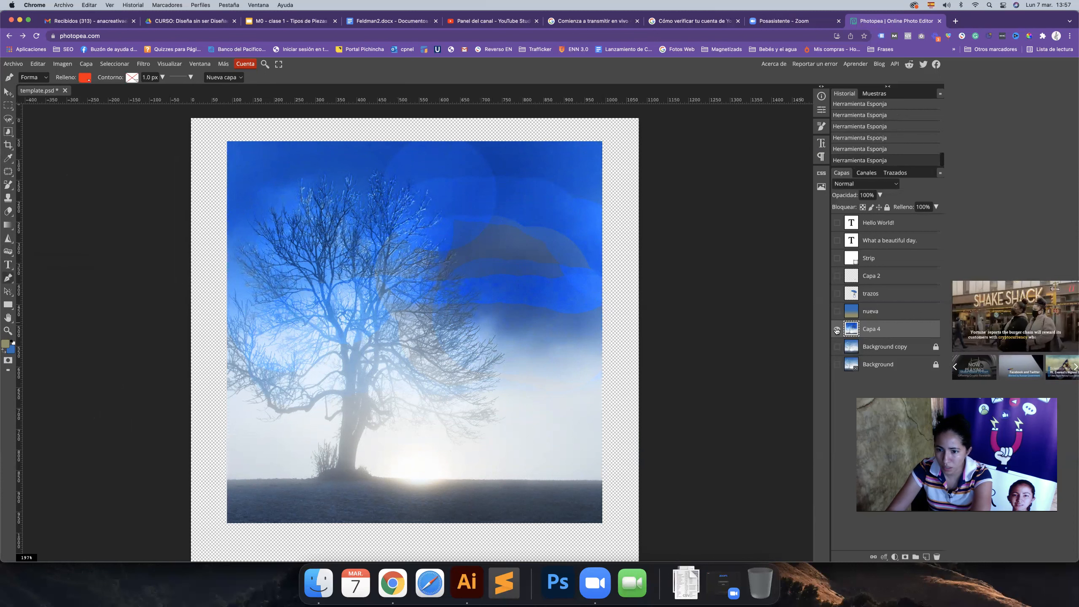
click(836, 330)
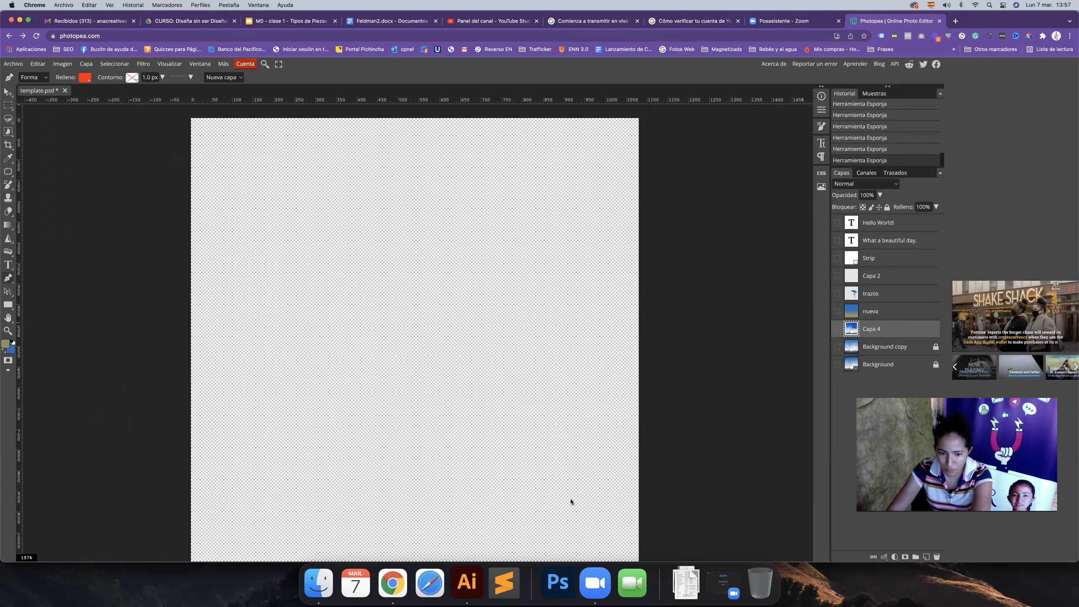
Step: Place Chorizo-aperitivo-dulce.jpeg from the "imágenes de internet" folder in Imágenes onto the canvas at its default placement size
right_click(685, 590)
click(717, 549)
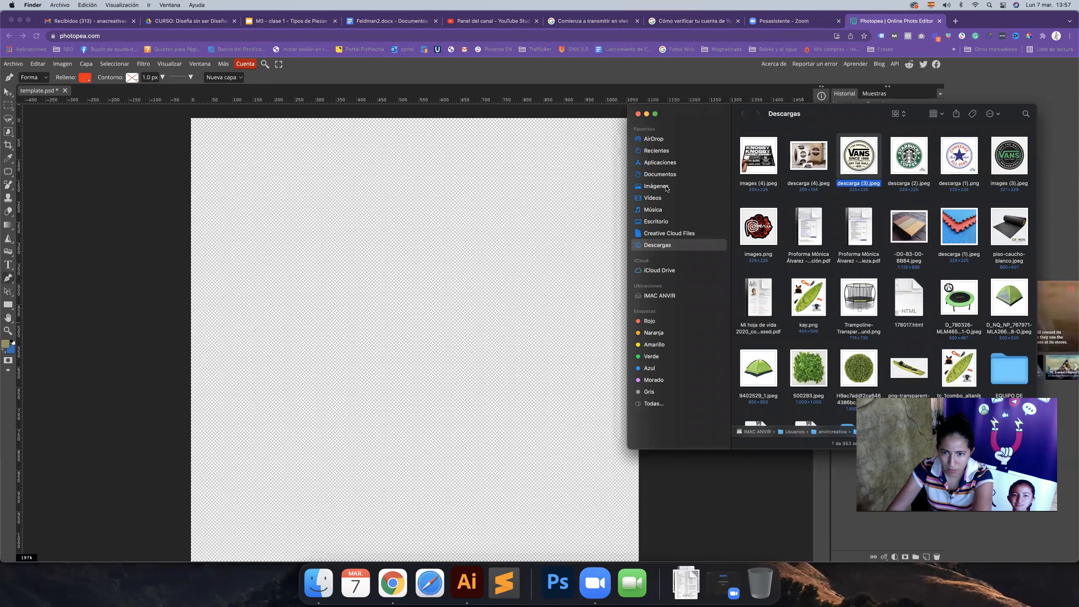
click(665, 187)
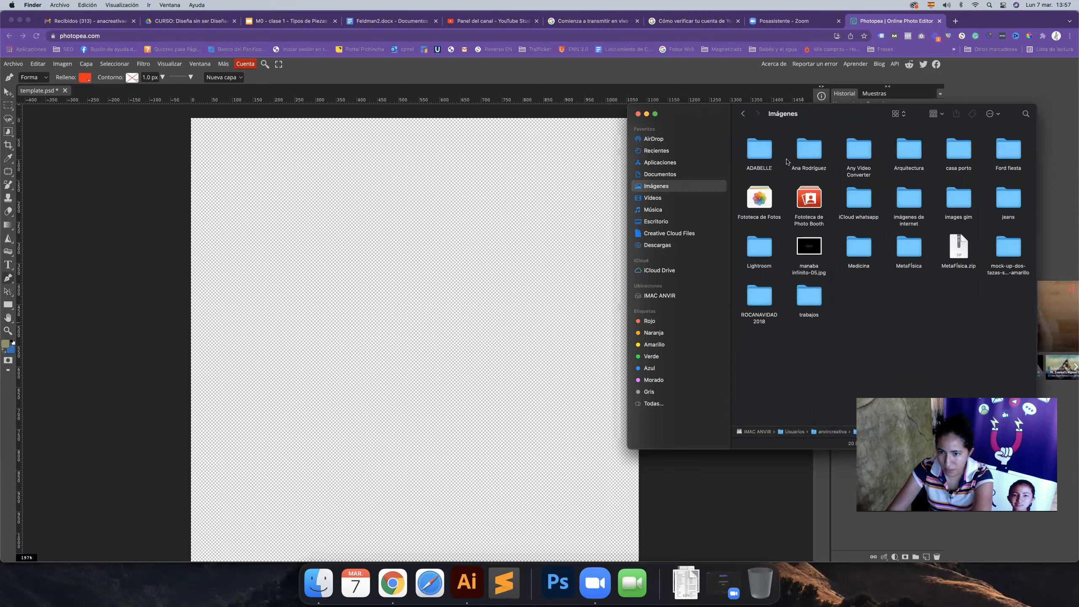
click(914, 204)
key(super+Down)
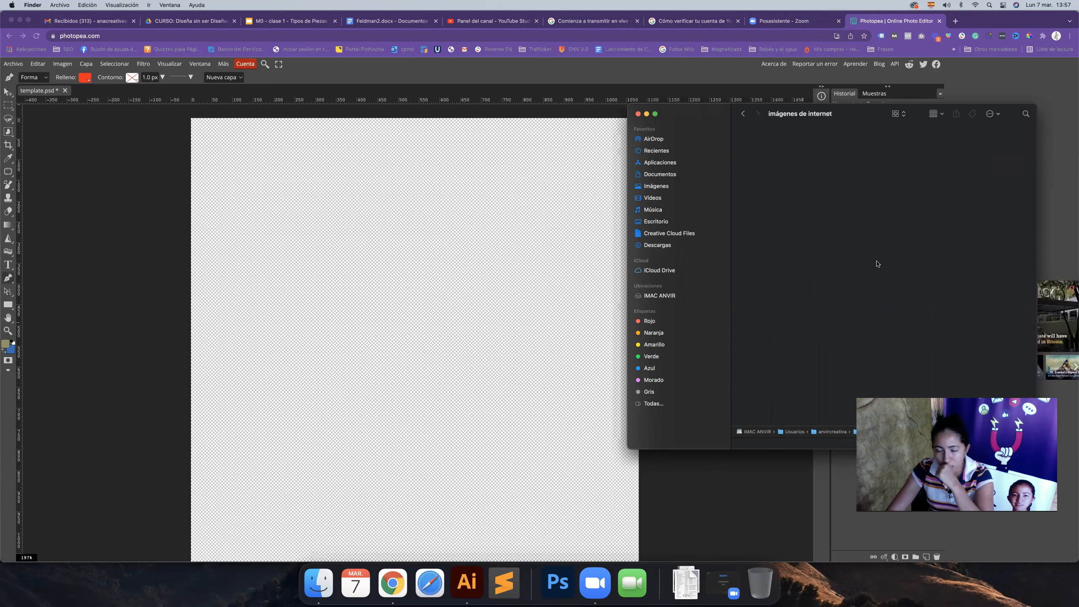
scroll(871, 265, down, 3)
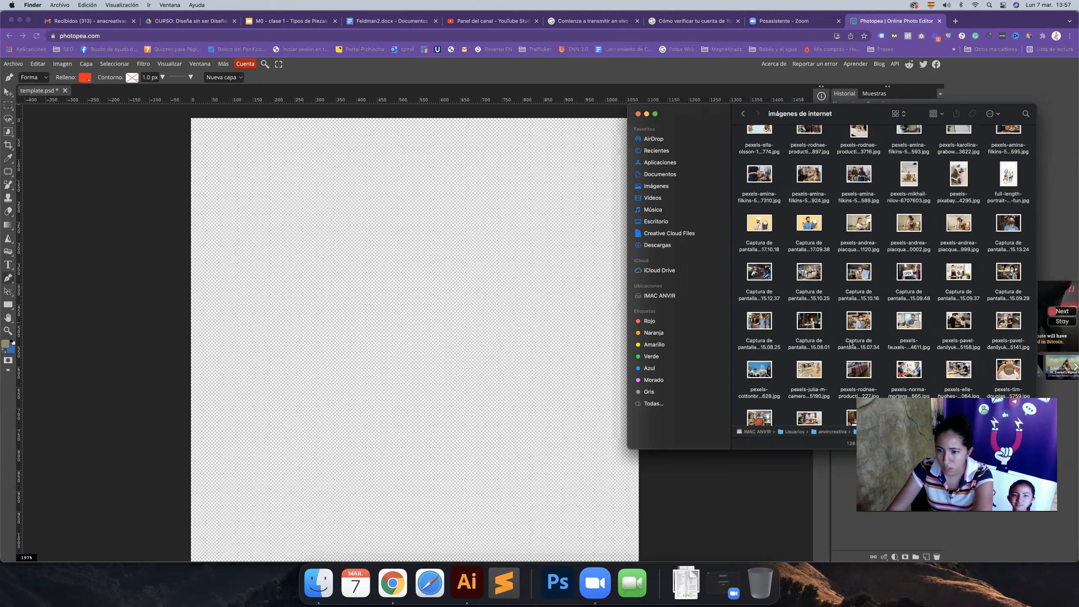
scroll(851, 342, down, 5)
scroll(851, 338, down, 1)
drag(1008, 304, 533, 309)
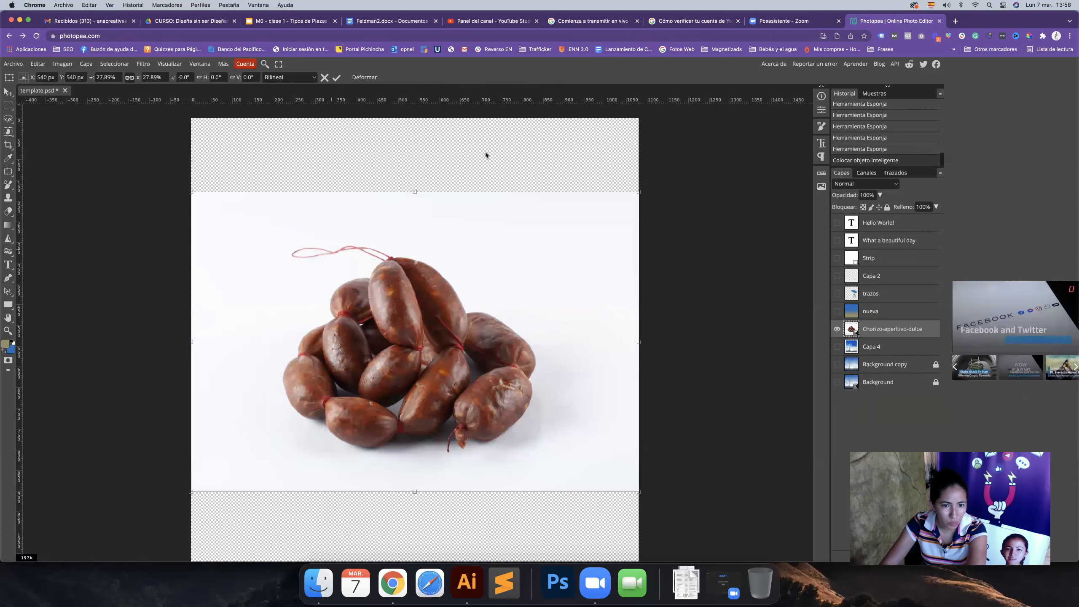
key(Return)
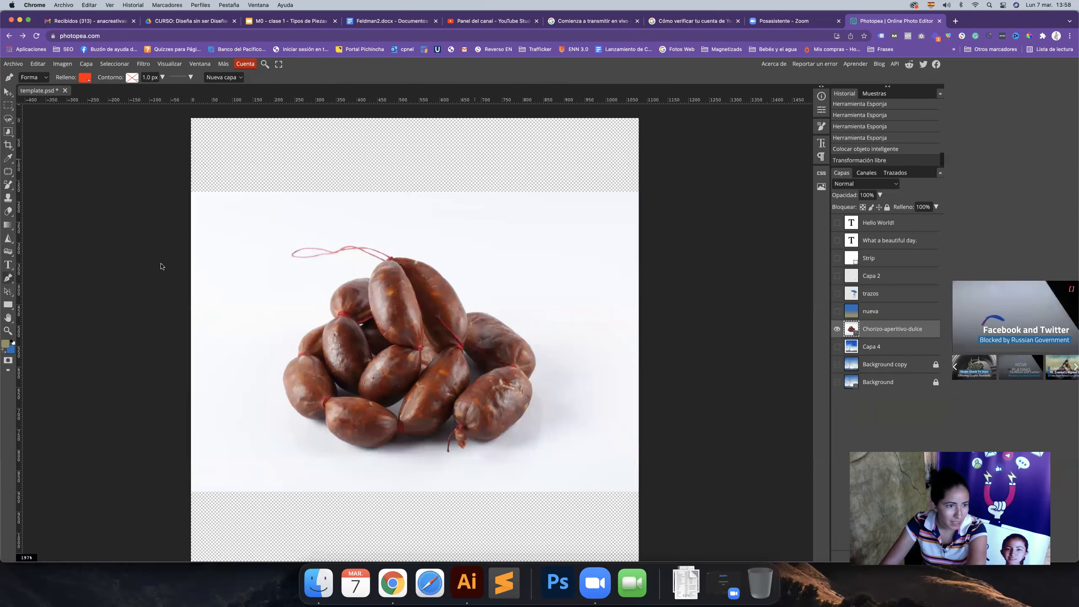
Step: Select the white background and shadows around the sausages with the Varita mágica at tolerance 16, adding the remaining areas to the selection
click(8, 106)
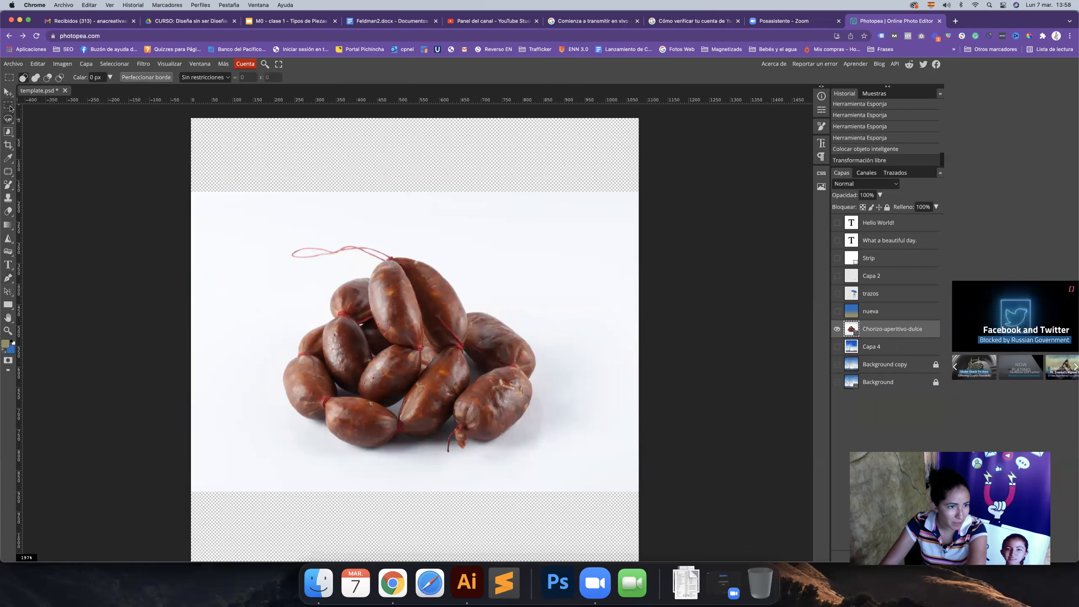
click(9, 117)
click(8, 132)
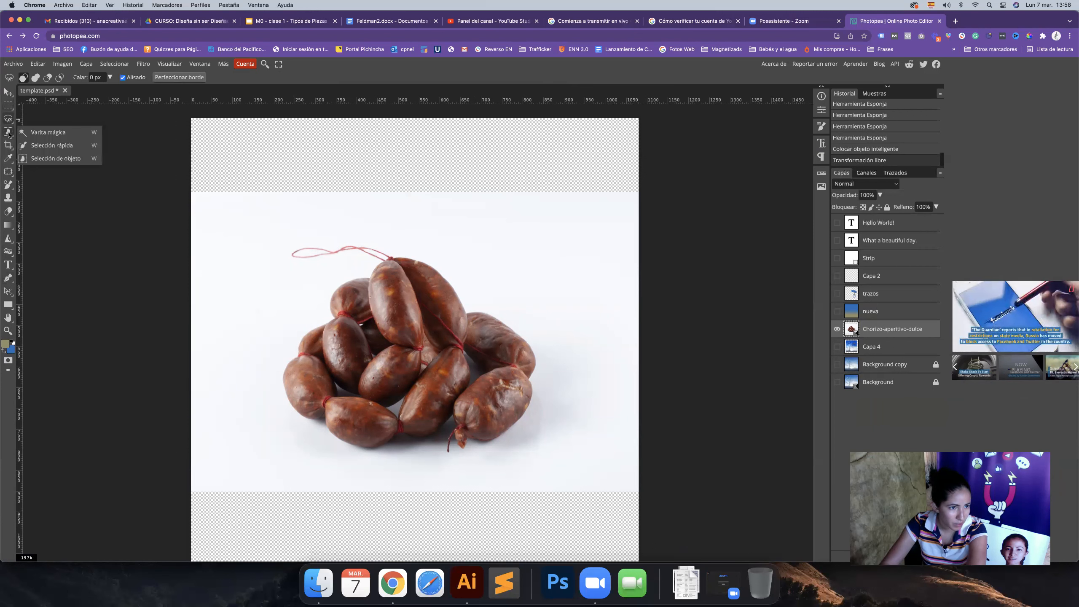
click(37, 133)
click(290, 304)
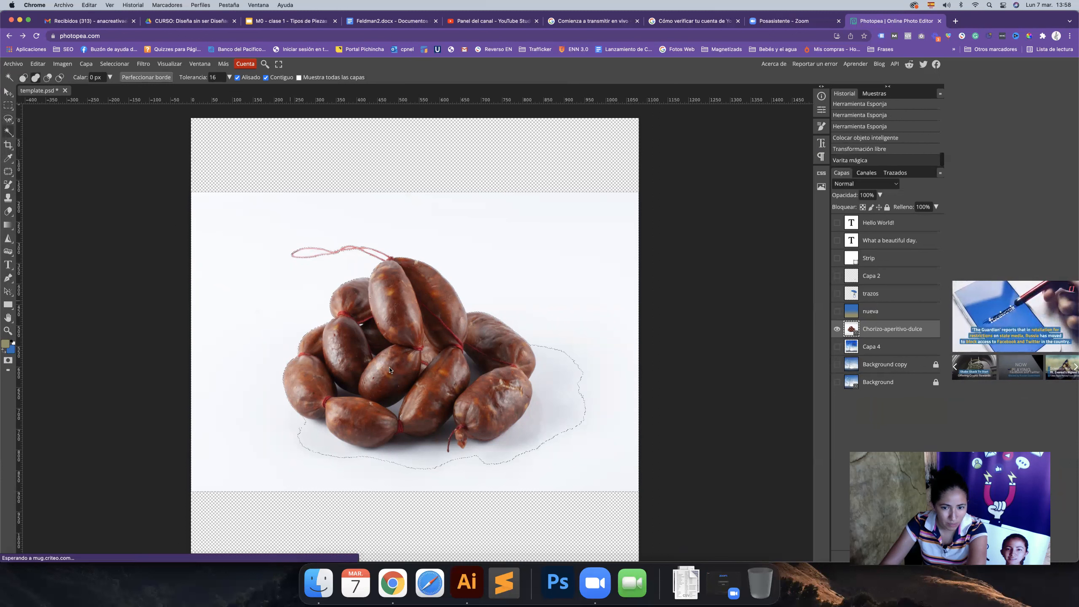
click(571, 416)
click(492, 444)
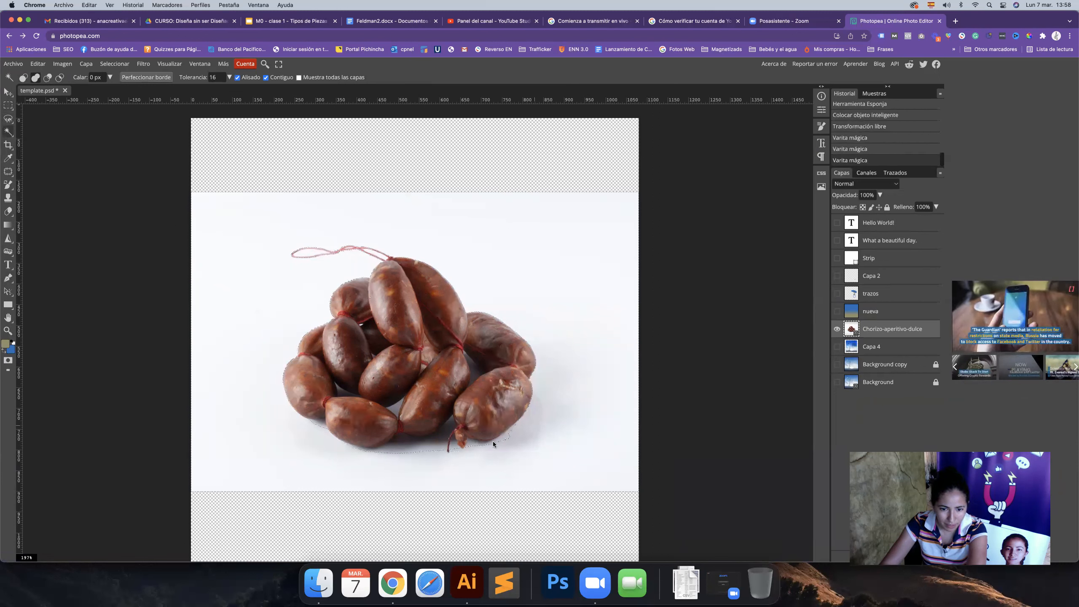
click(504, 437)
click(409, 448)
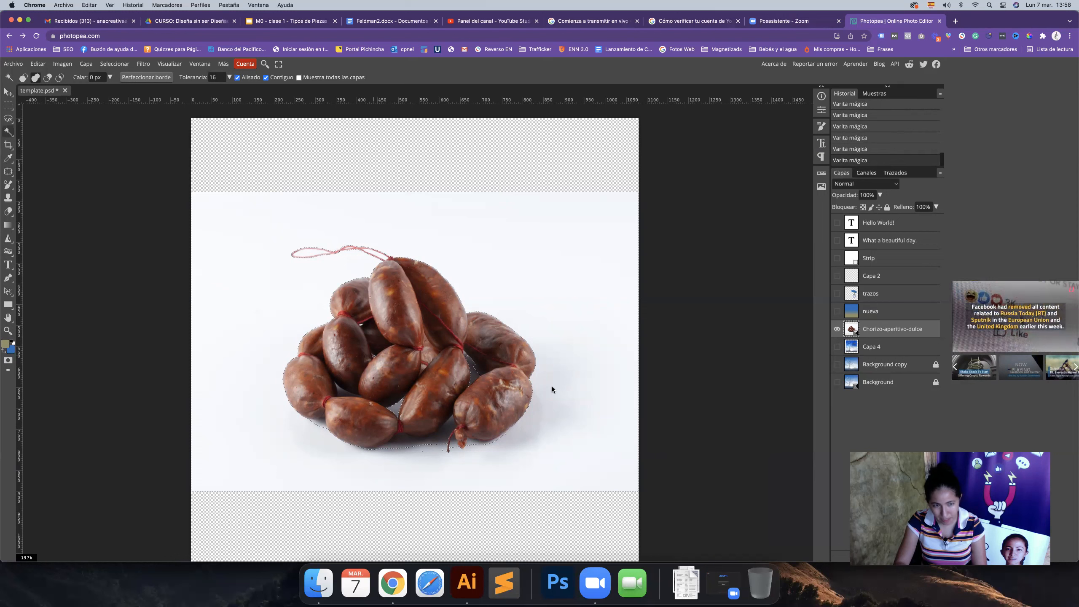
Step: Invert the selection, copy the sausages to their own layer and hide the Chorizo-aperitivo-dulce layer
key(super+shift+i)
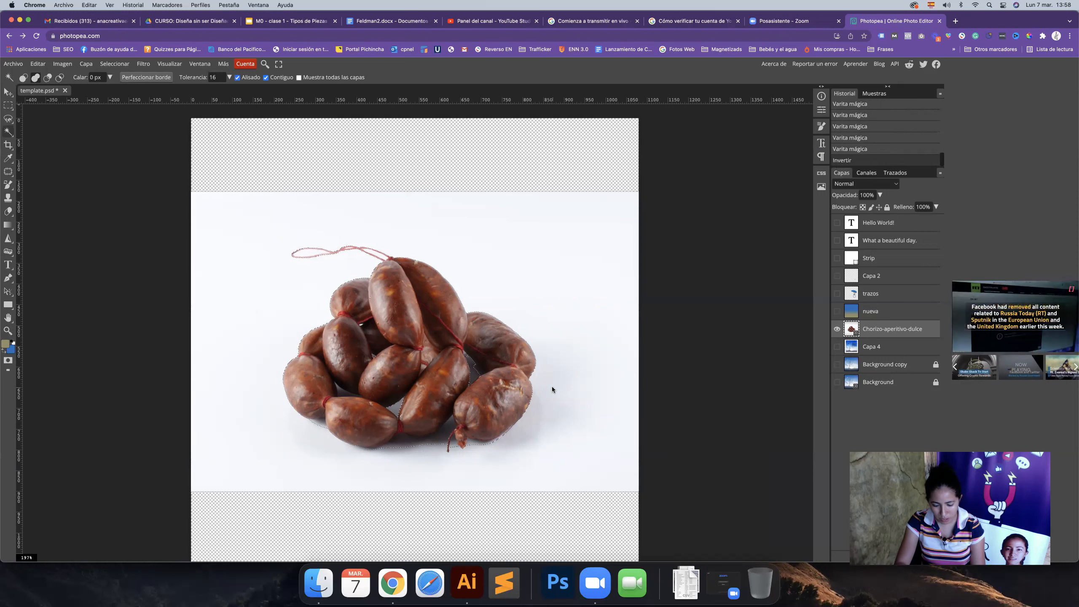
key(super+j)
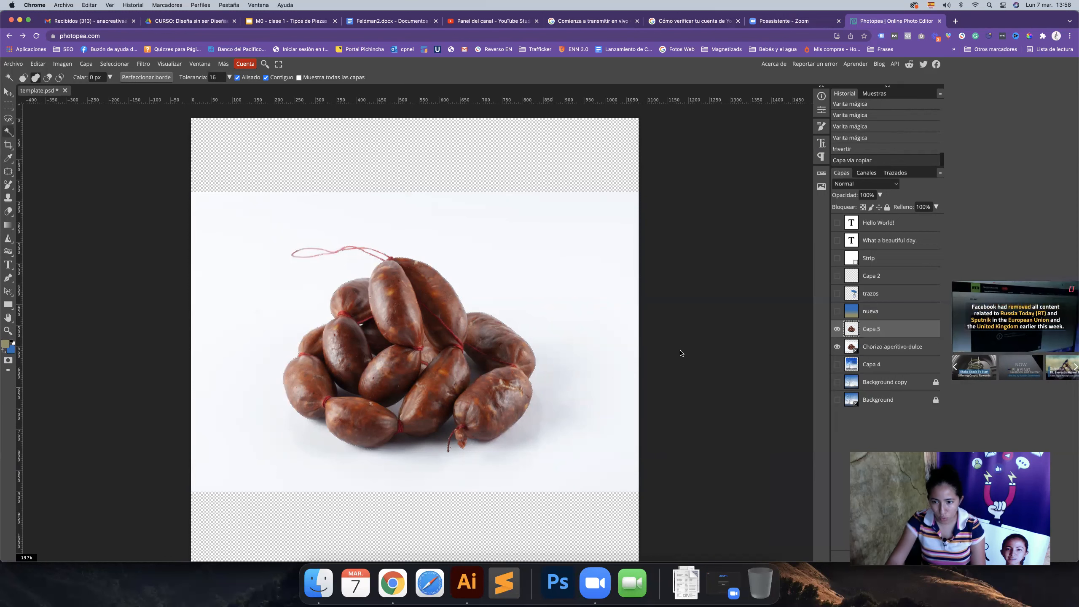
click(836, 347)
Step: Shift the cut-out sausages slightly up and to the left, and undo the move
key(v)
drag(505, 390, 484, 380)
key(super+z)
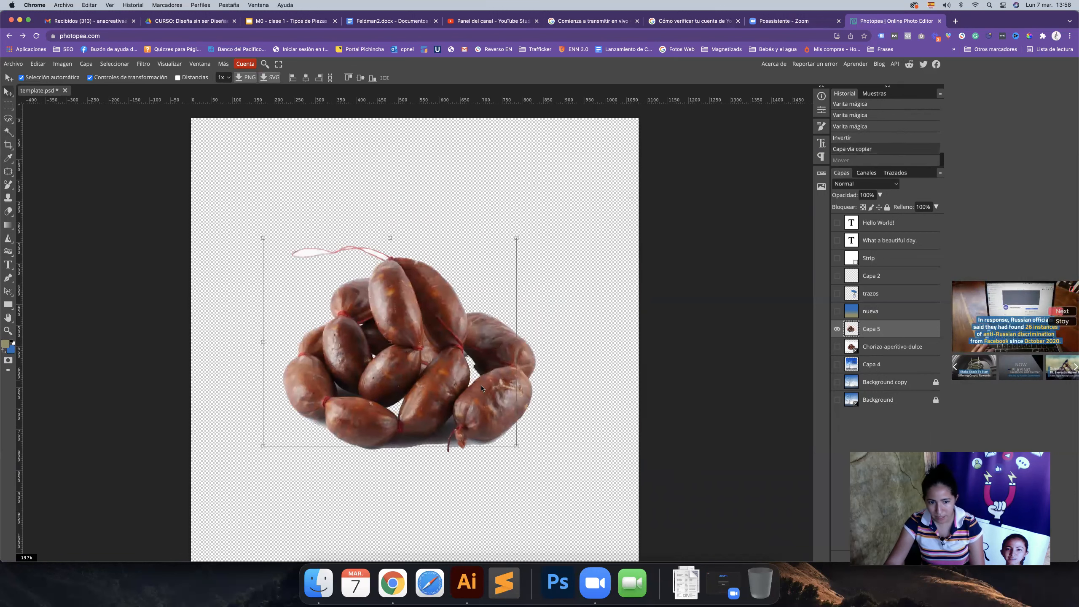
Step: Examine the lower edge of the sausage cut-out up close for leftover shadow and background gaps
key(z)
click(469, 425)
scroll(470, 425, up, 1)
scroll(428, 400, down, 2)
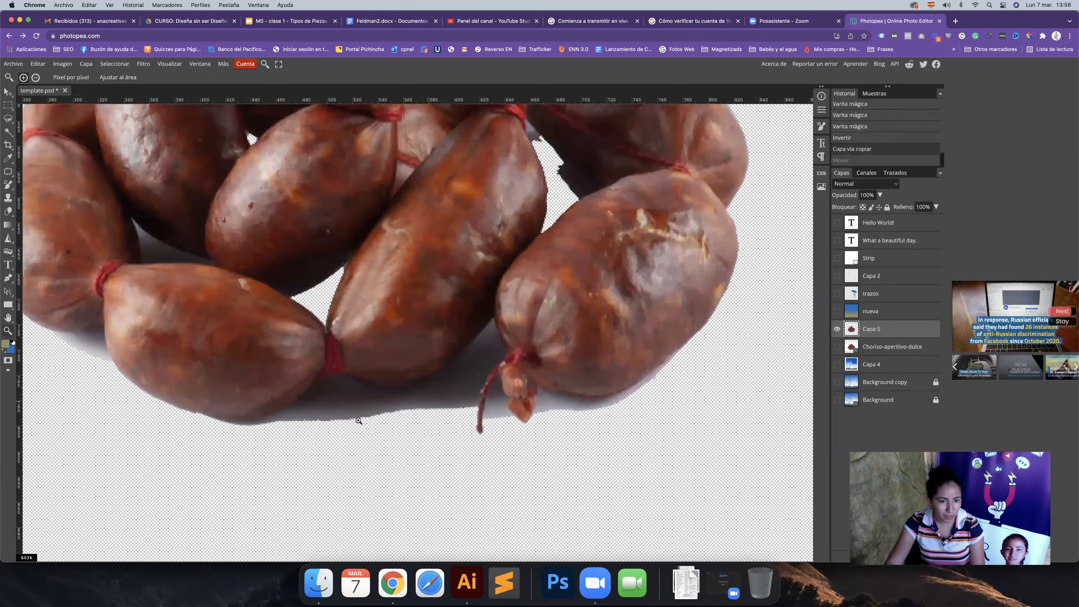
scroll(428, 400, down, 10)
scroll(420, 336, up, 1)
scroll(472, 337, up, 10)
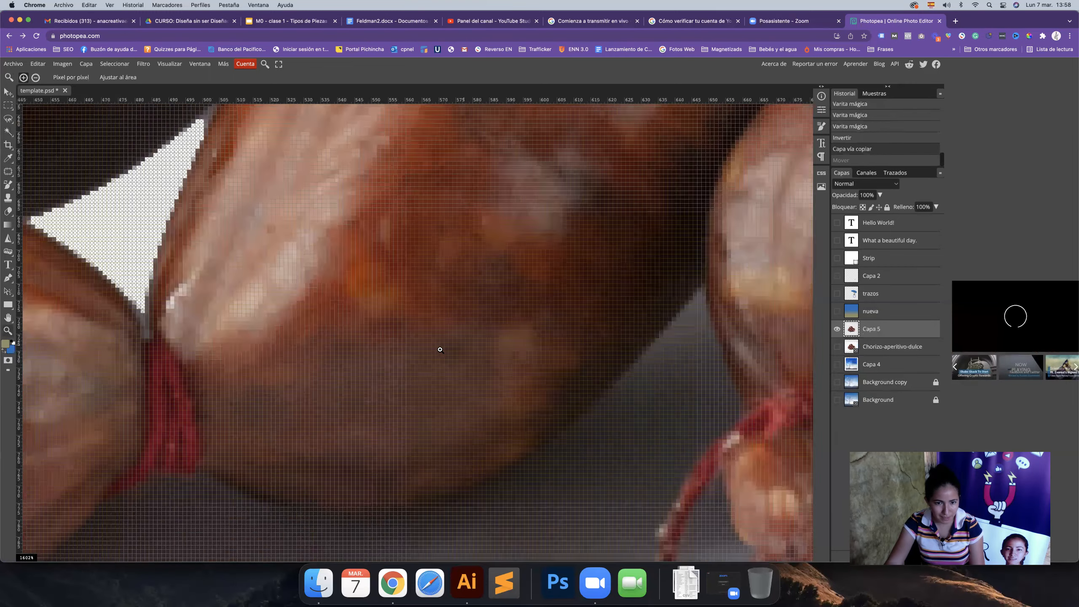
scroll(438, 349, down, 8)
scroll(468, 443, up, 12)
scroll(468, 443, down, 15)
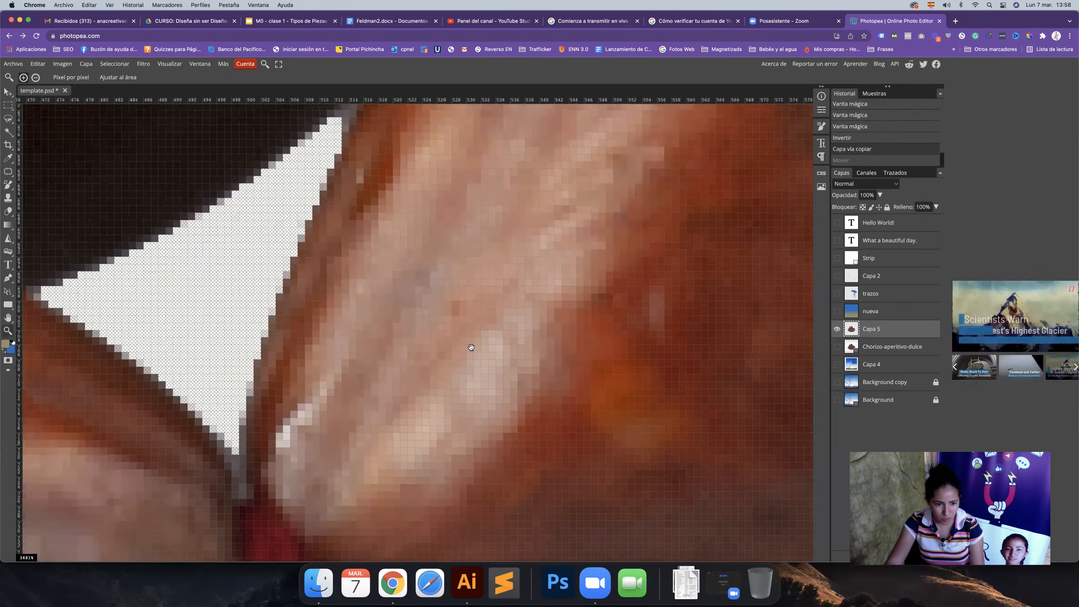
scroll(428, 285, up, 8)
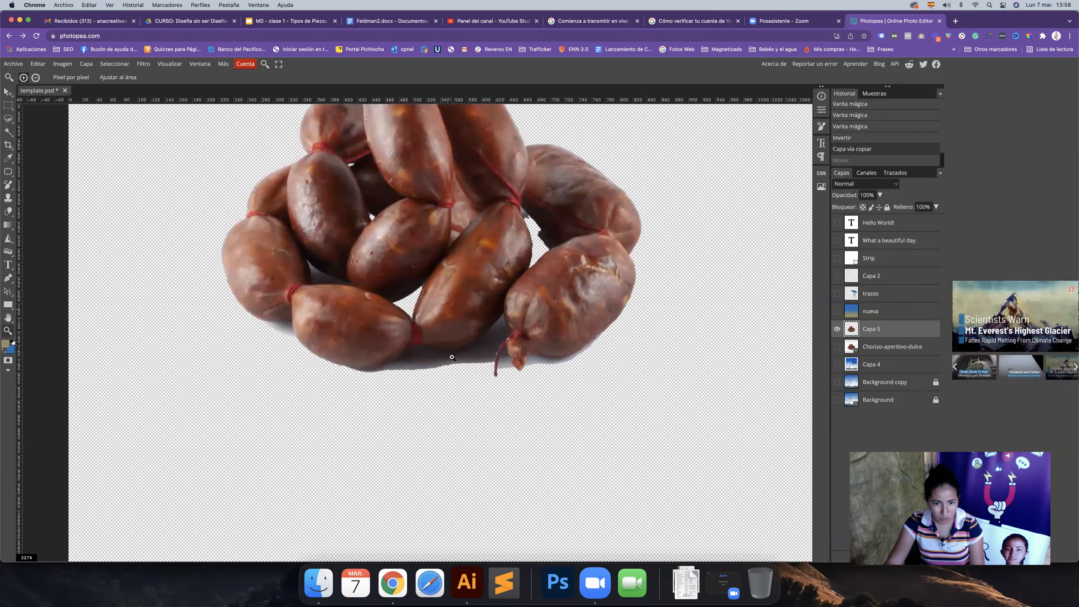
Step: Erase the leftover shadow beneath the sausages on Capa 5 with a smaller soft eraser at 15% hardness
key(e)
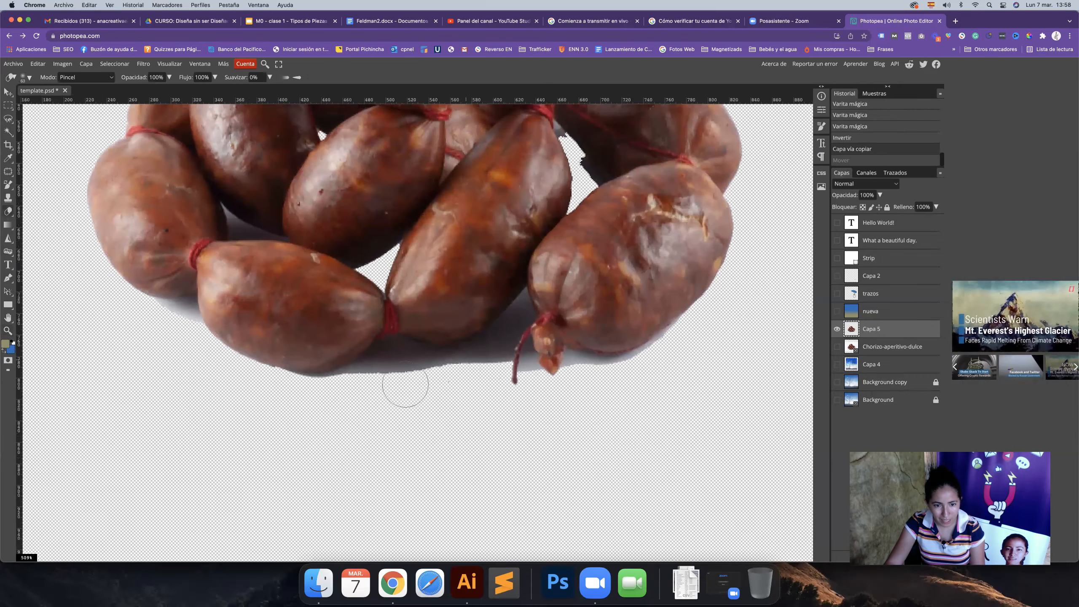
right_click(393, 380)
click(451, 416)
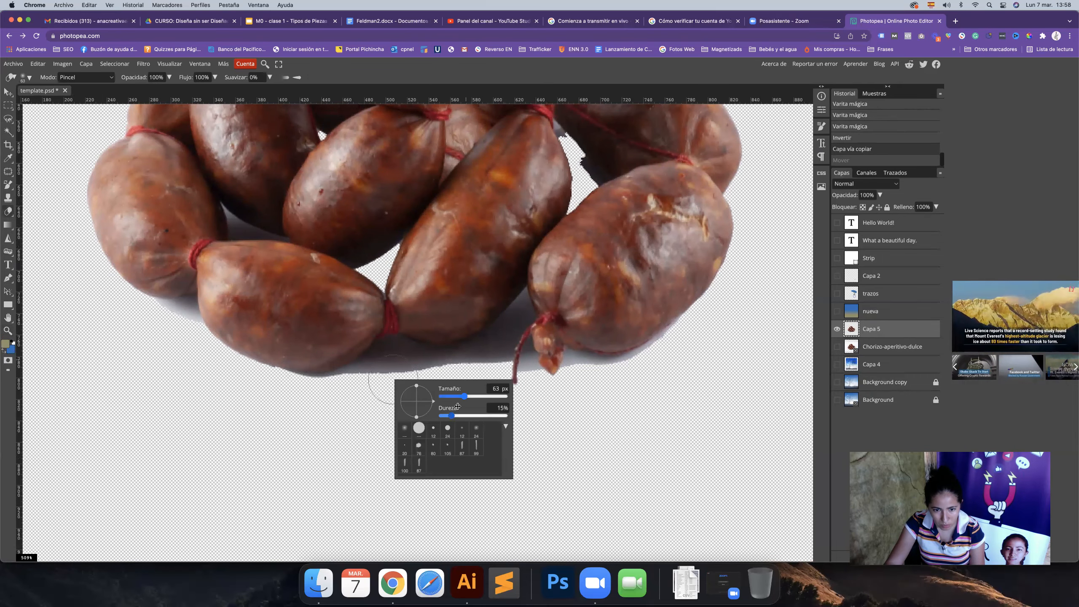
mouse_move(463, 397)
mouse_down()
mouse_move(378, 378)
mouse_move(502, 361)
mouse_move(303, 387)
mouse_up()
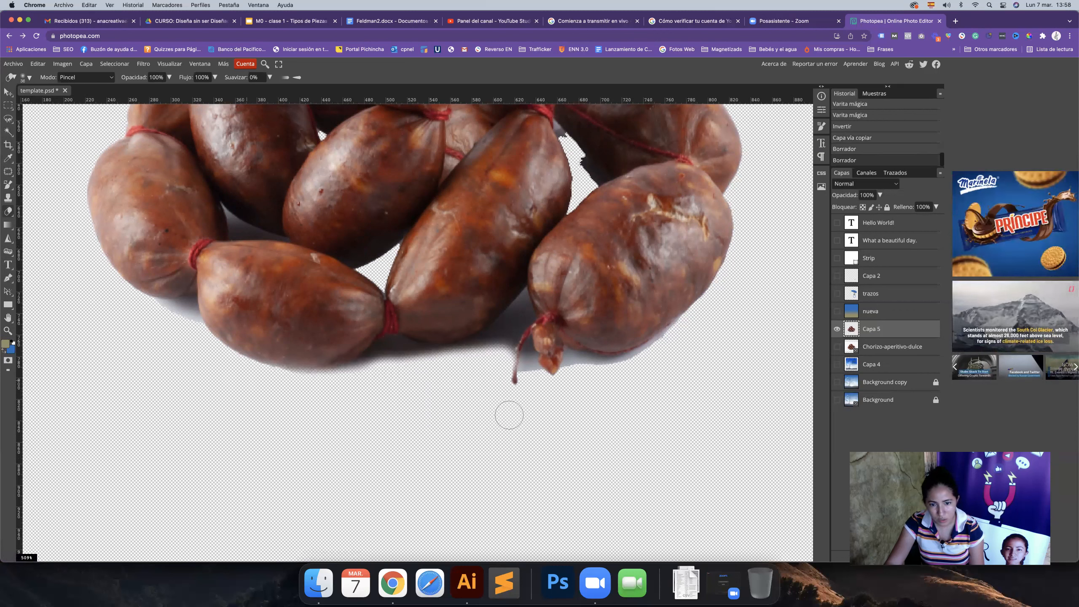
drag(533, 375, 682, 349)
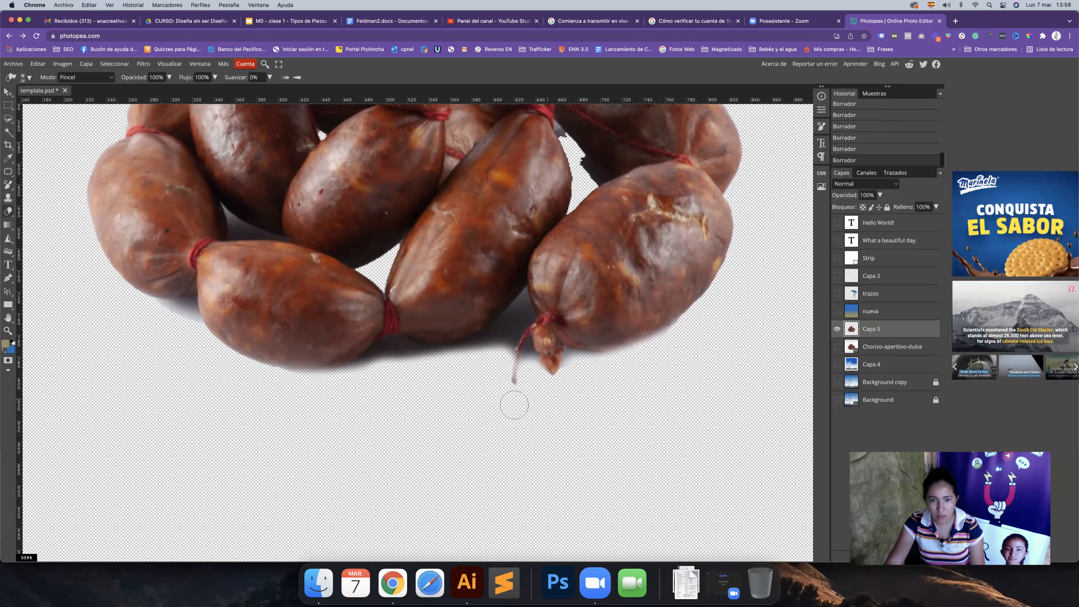
Step: Delete the Capa 5 cut-out layer and the Chorizo-aperitivo-dulce layer
key(z)
scroll(433, 398, down, 6)
scroll(429, 398, up, 1)
scroll(429, 399, up, 4)
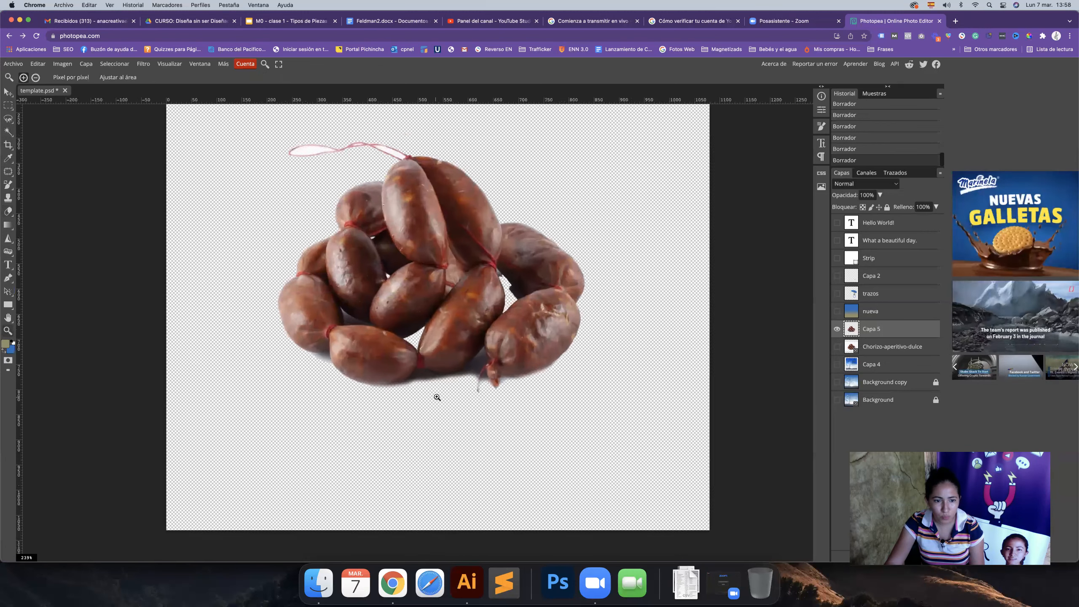
scroll(425, 392, down, 1)
key(v)
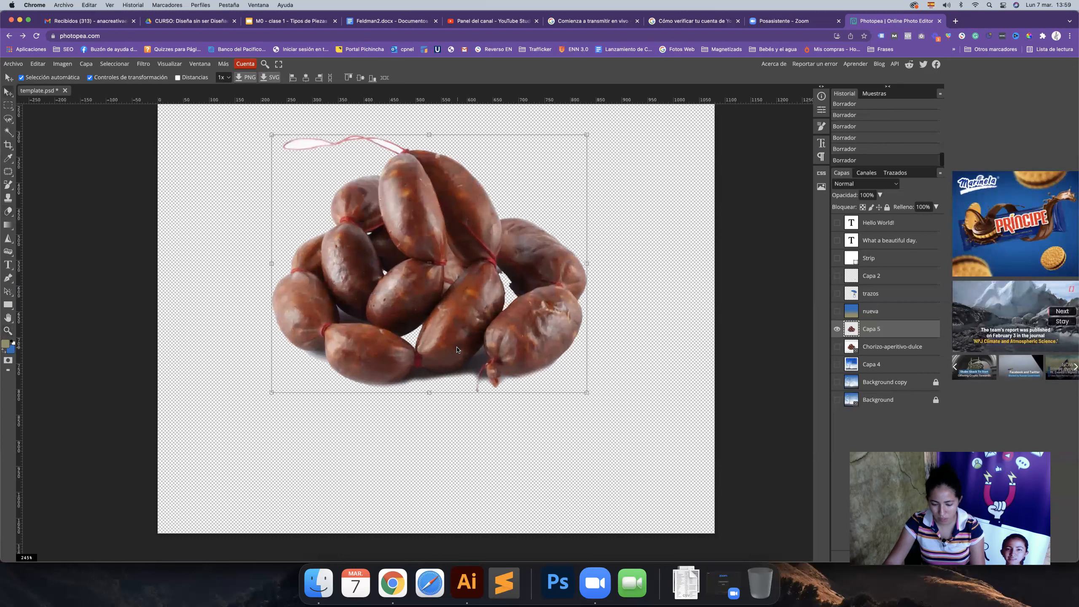
key(Delete)
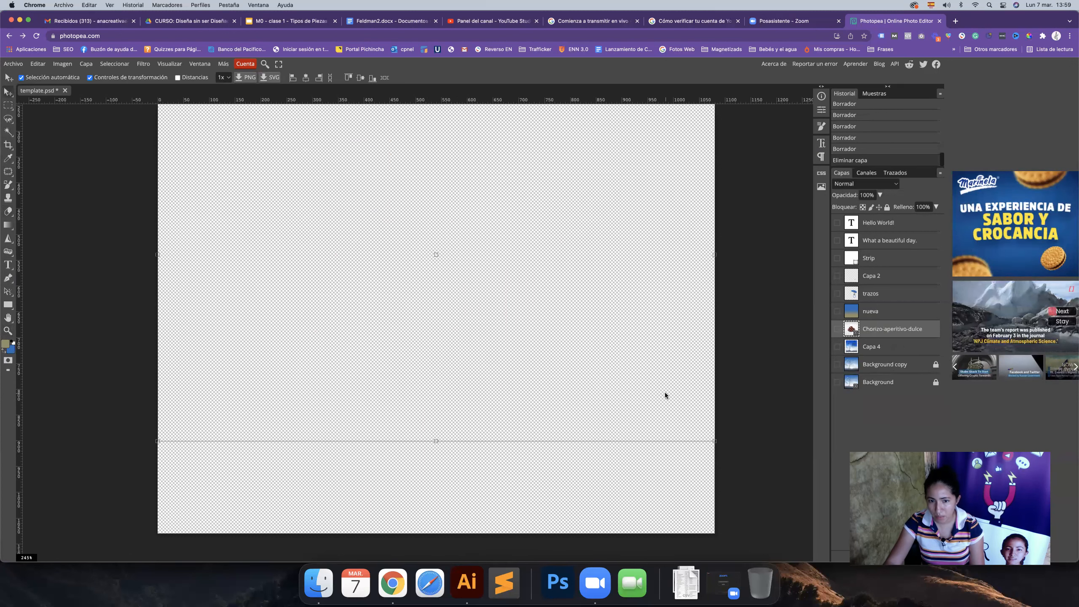
key(Delete)
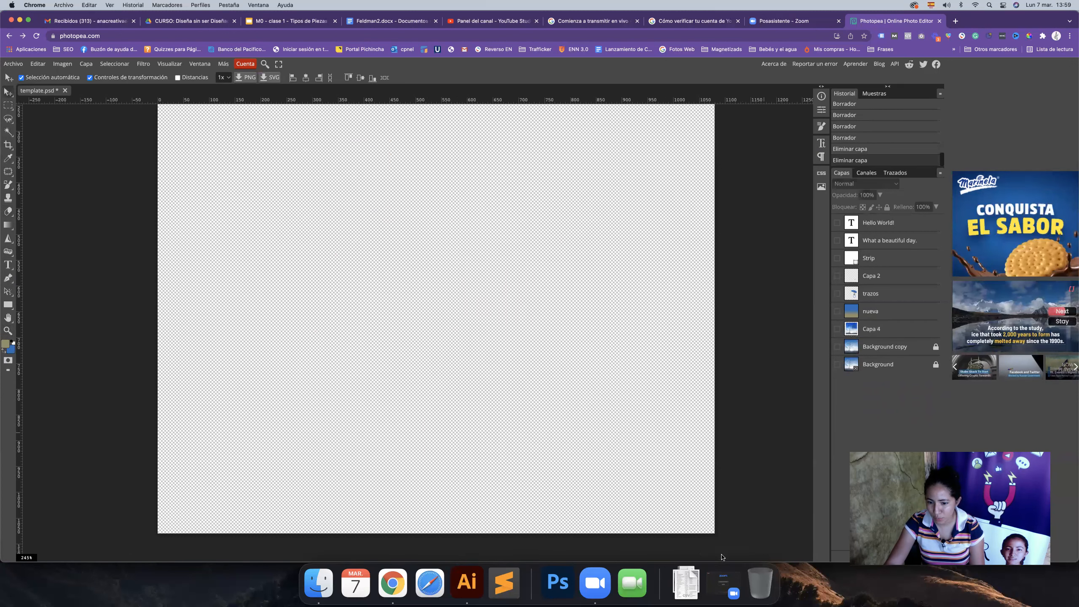
Step: Place the photo of the smiling woman holding an OPEN sign from the "imágenes de internet" folder onto the canvas
right_click(692, 581)
click(704, 548)
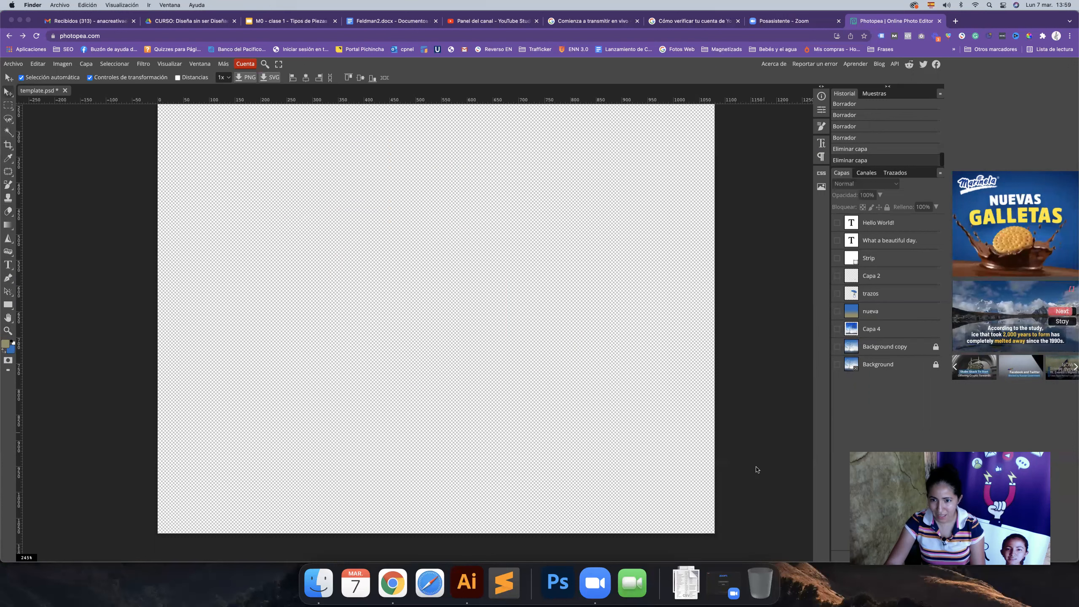
scroll(903, 332, up, 2)
scroll(903, 331, down, 10)
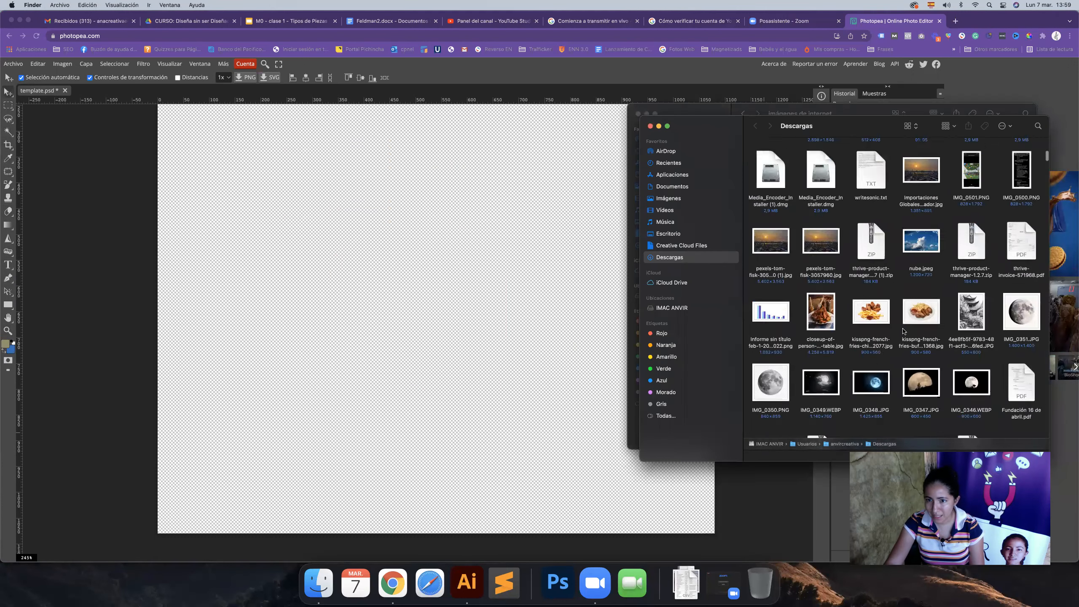
click(649, 126)
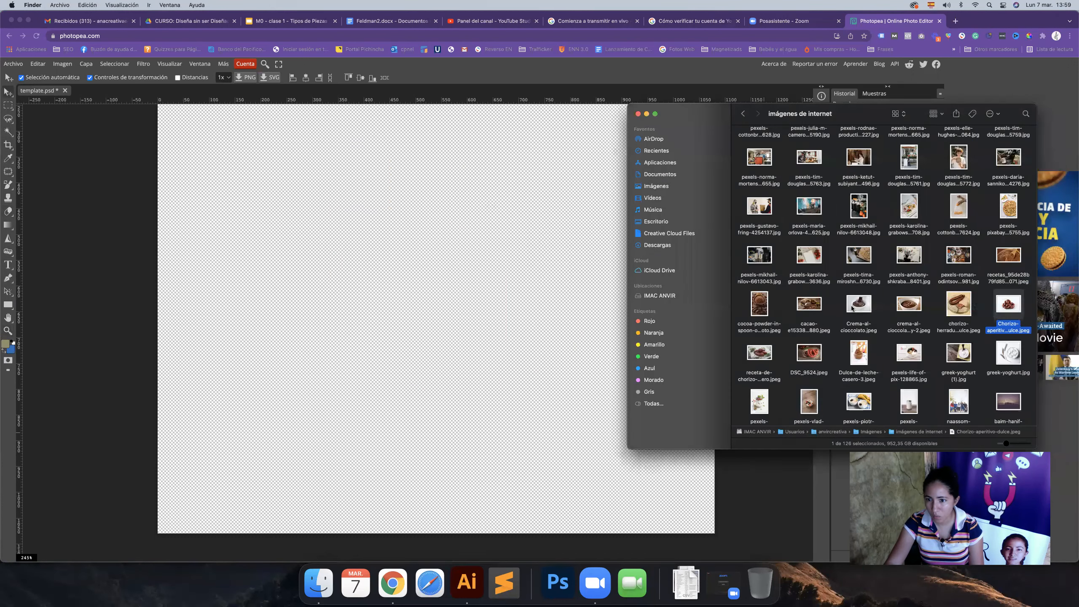
click(878, 296)
scroll(879, 297, up, 5)
drag(909, 279, 474, 303)
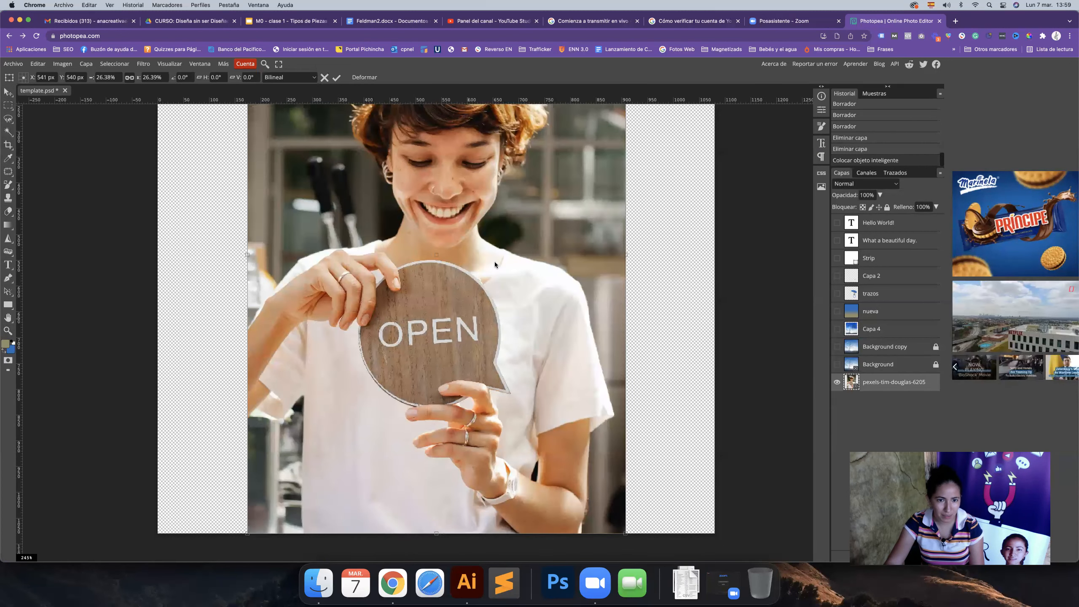
key(Return)
Step: Accept the placed photo's size and activate the Pen tool close up on the woman's hair
key(z)
scroll(517, 153, up, 1)
scroll(517, 153, up, 5)
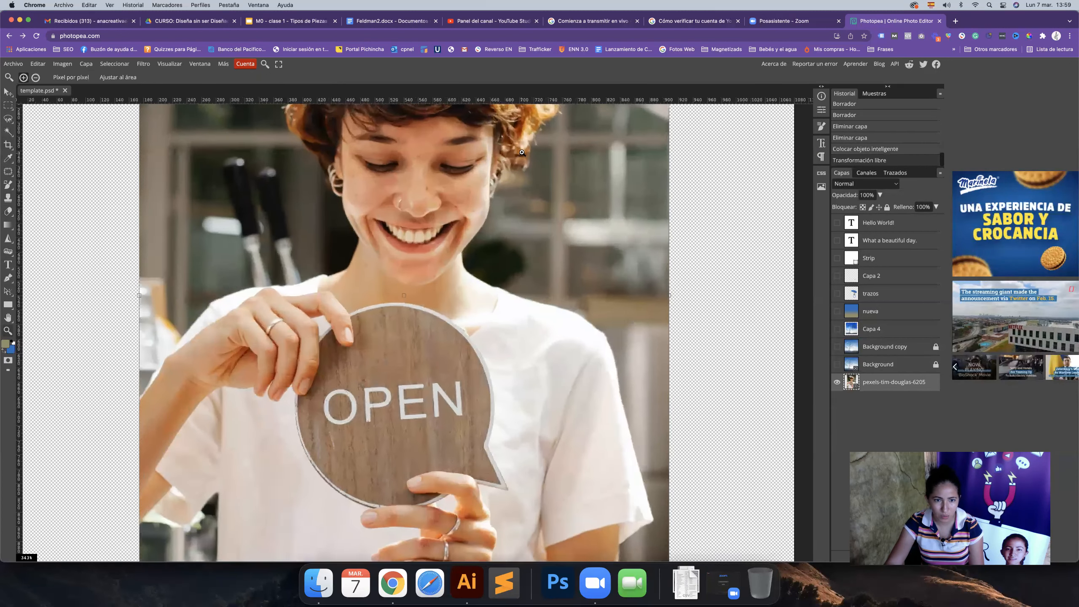
scroll(498, 188, up, 3)
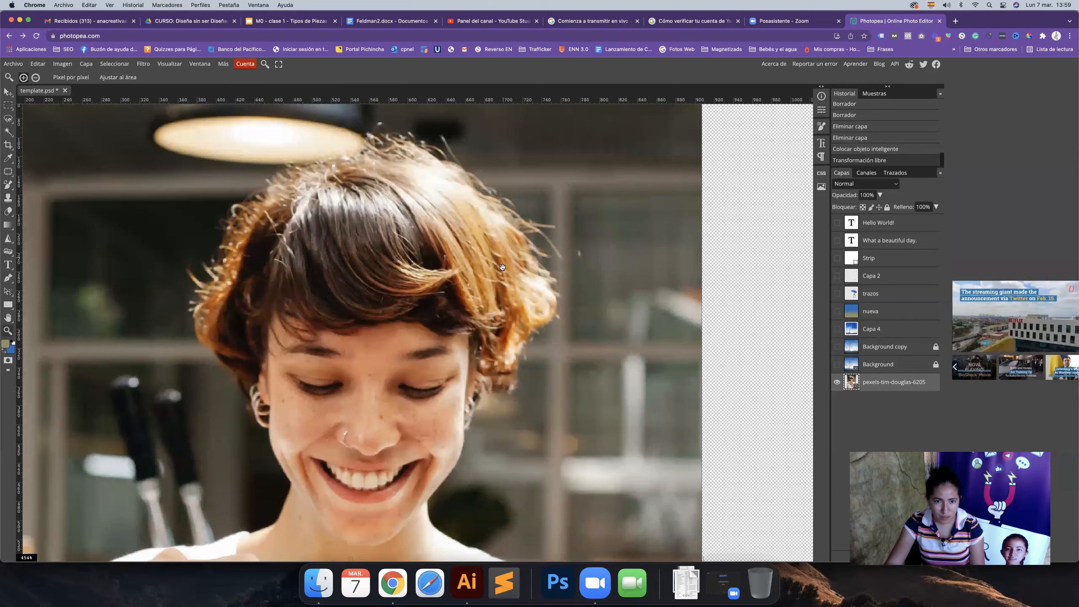
scroll(436, 188, up, 3)
scroll(436, 189, up, 2)
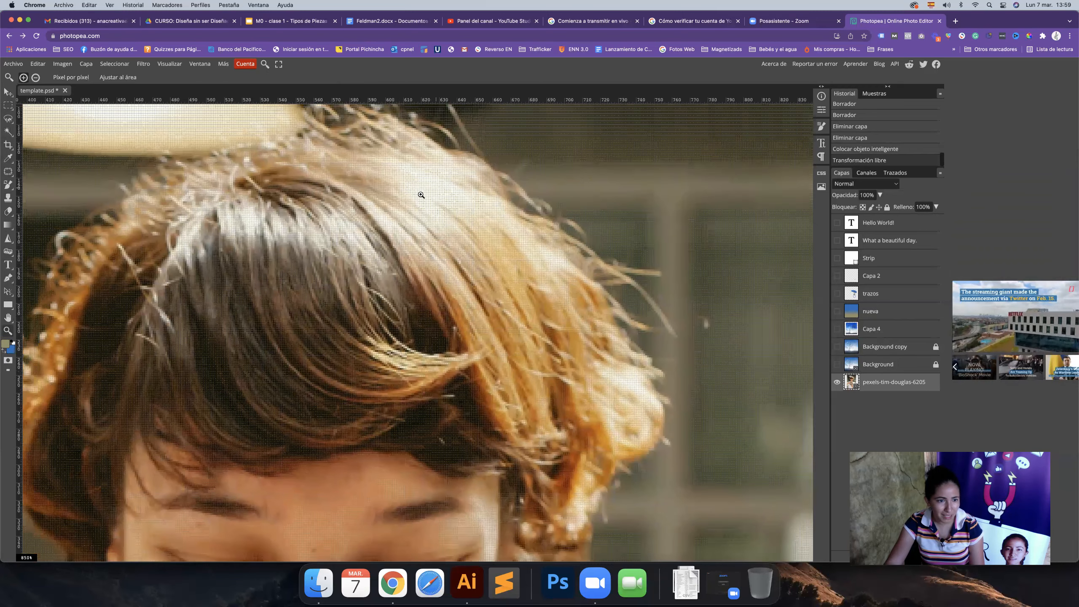
click(9, 279)
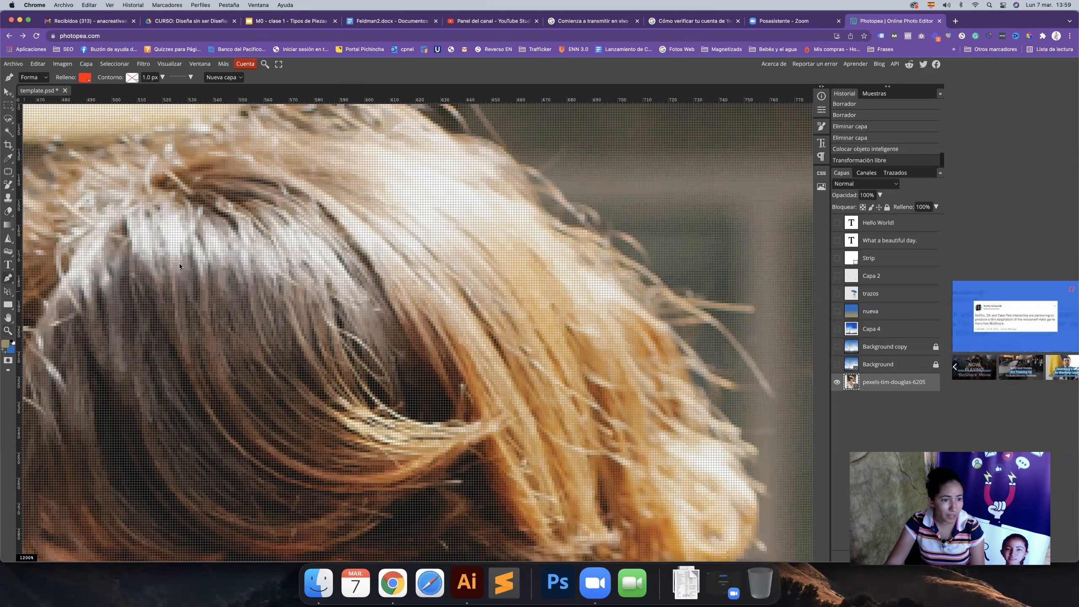
Step: Try to outline the upper right edge of the hair with the Pen tool in Forma mode
click(450, 137)
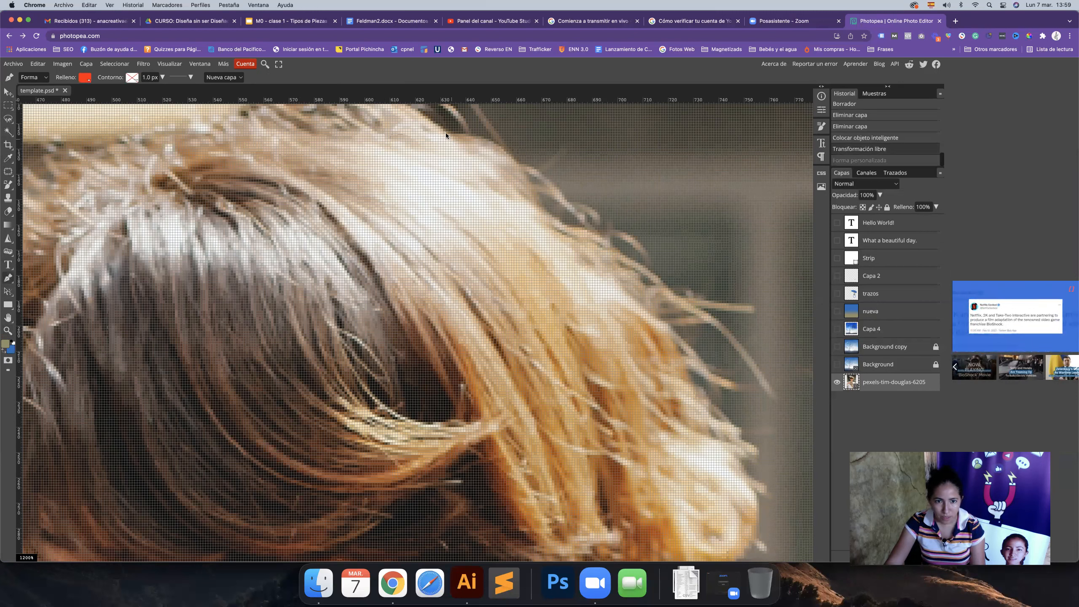
click(507, 160)
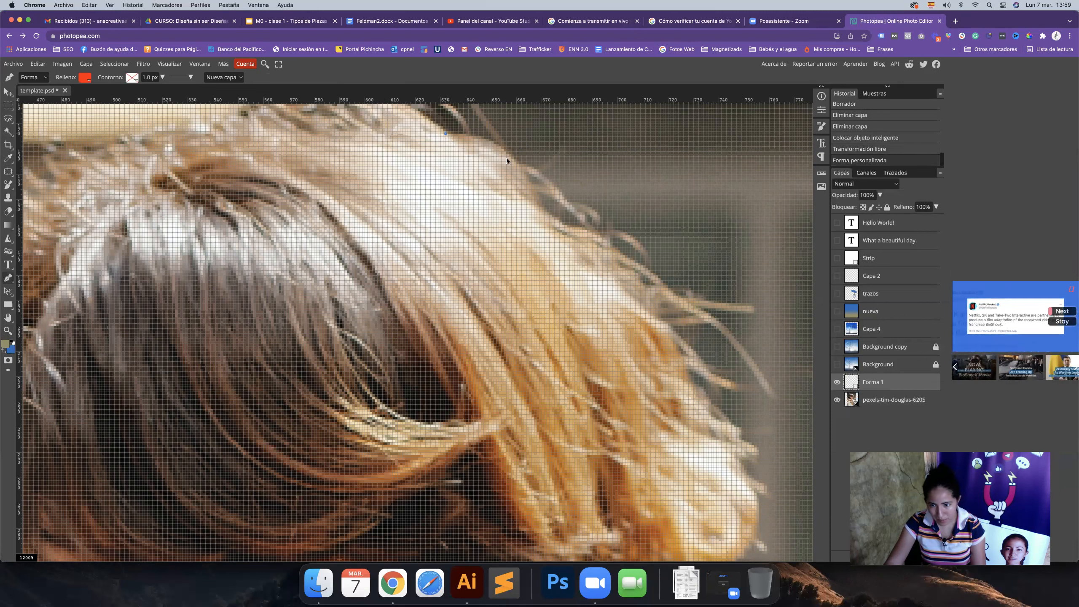
click(526, 183)
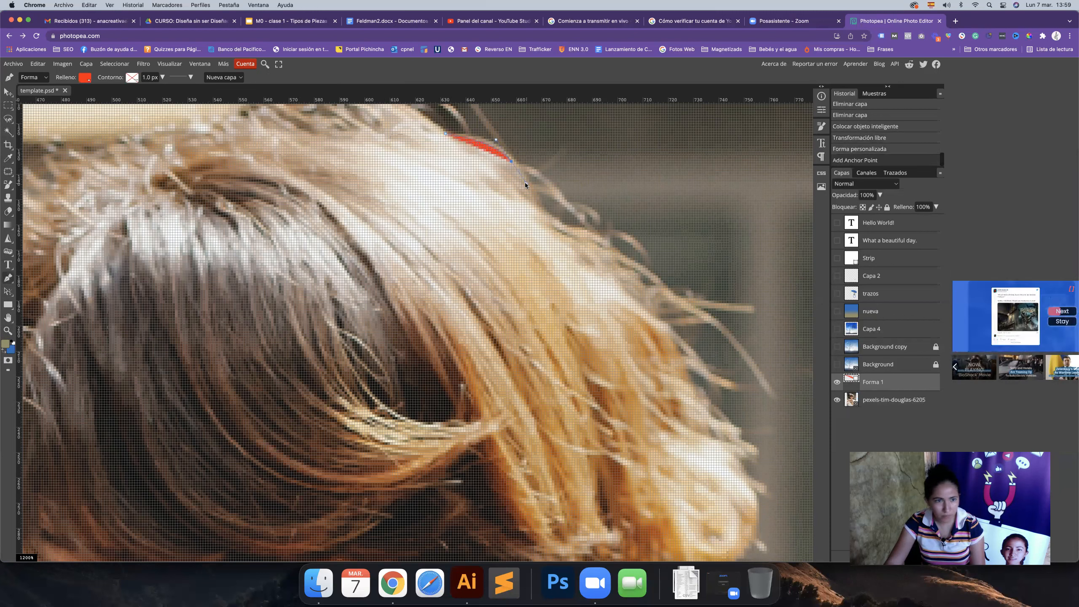
key(ctrl+z)
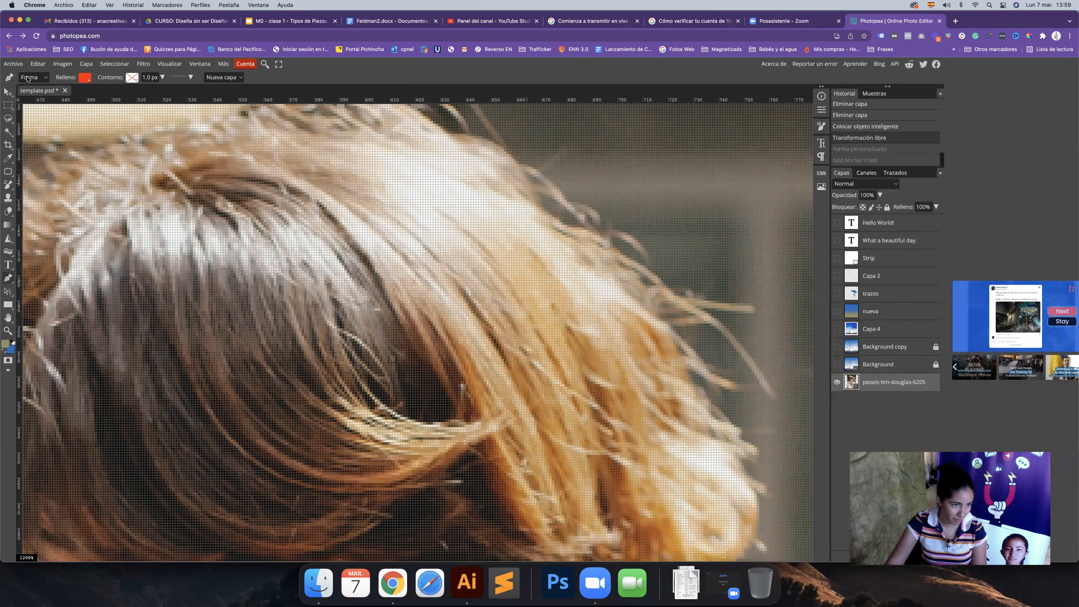
Step: Set the Pen tool mode to Trazado so that it draws a path
click(47, 79)
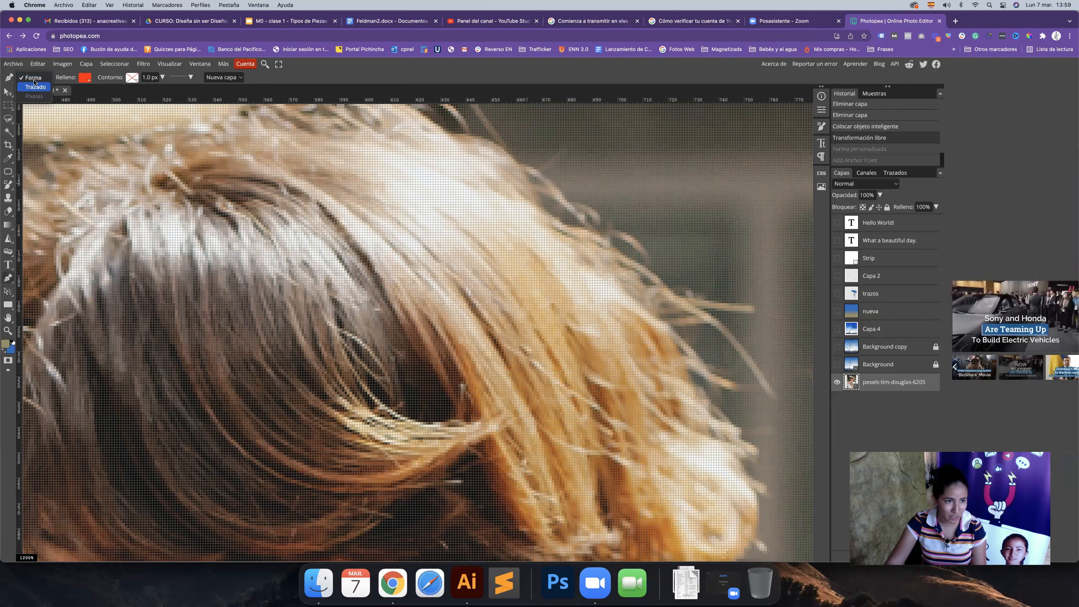
click(33, 79)
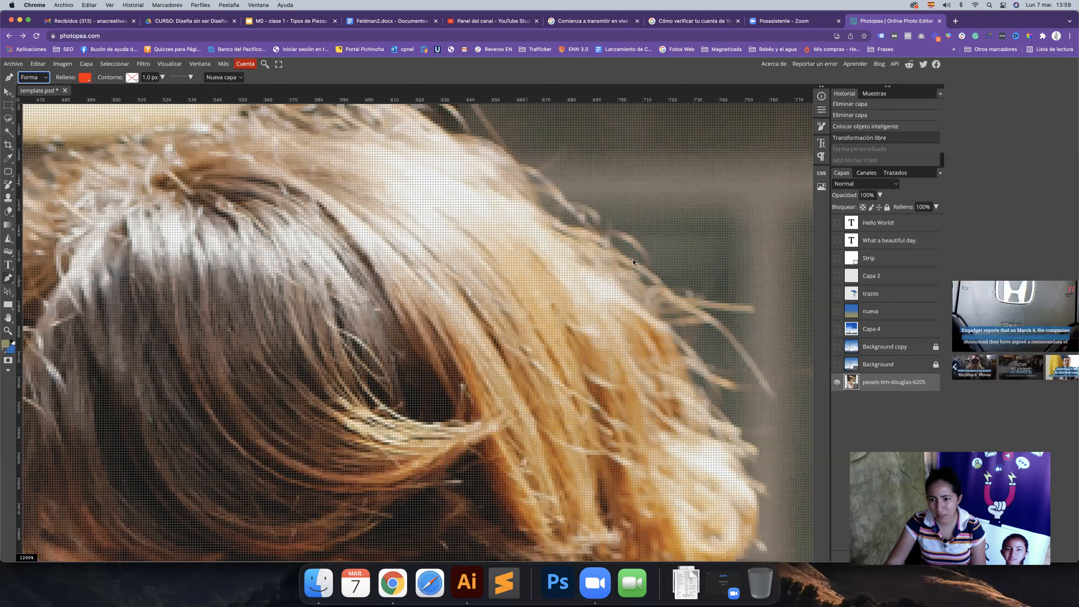
click(34, 77)
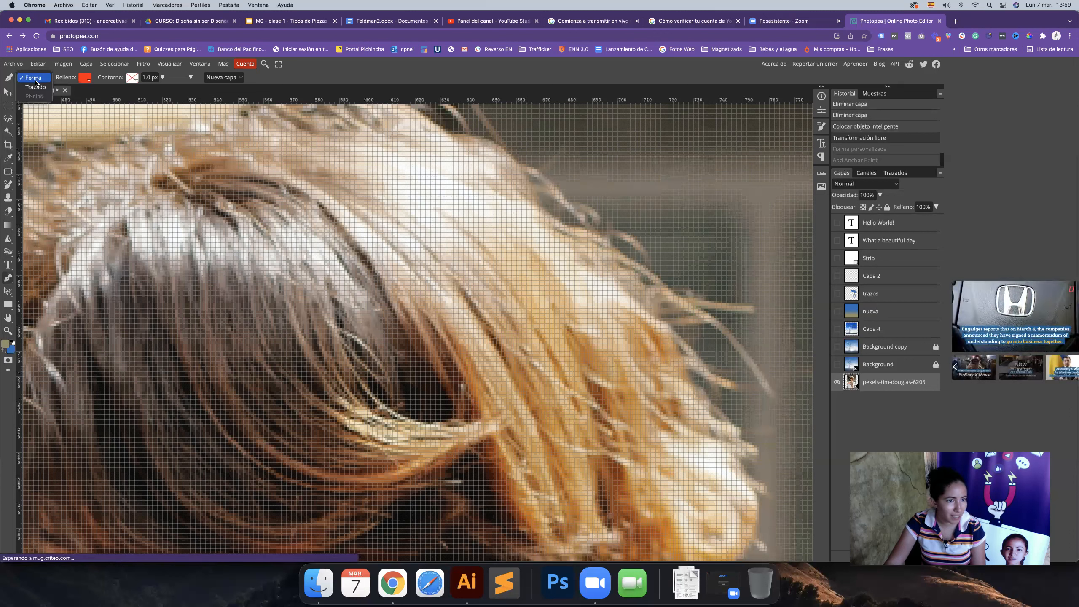
click(36, 87)
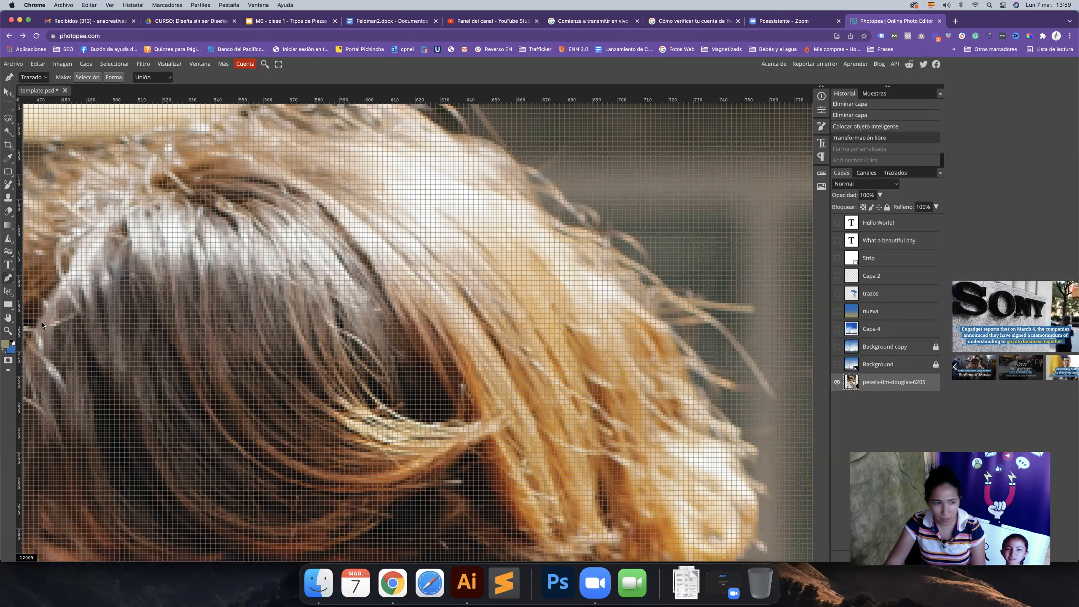
Step: Trace a curved path along the hair's right outer edge from the crown to the bright side curl, undoing the last anchor point
scroll(23, 350, down, 1)
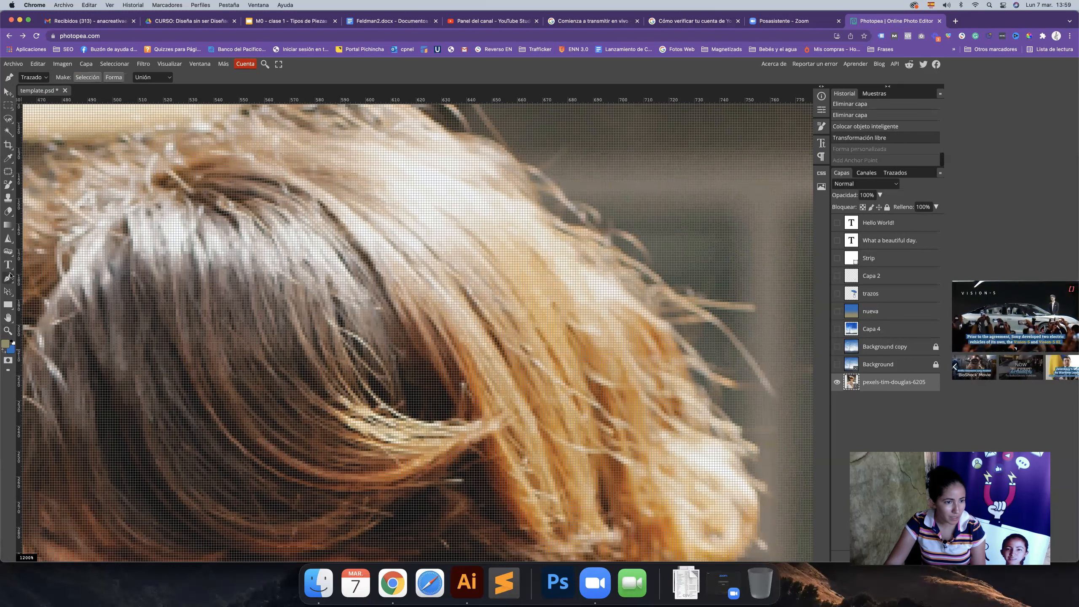
click(450, 134)
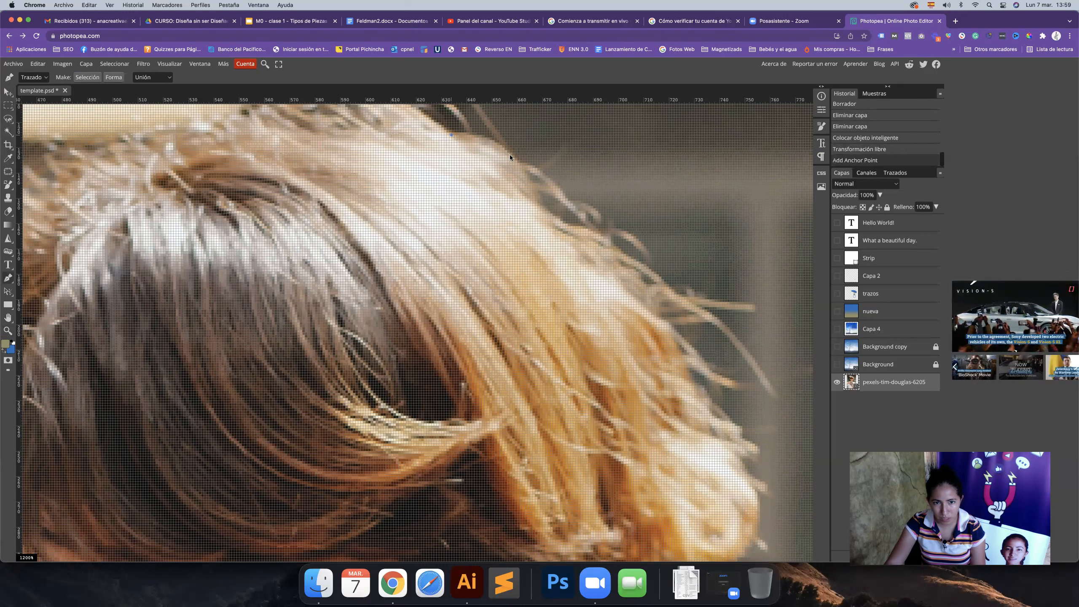
drag(535, 185, 553, 217)
drag(638, 295, 643, 300)
scroll(680, 340, down, 5)
scroll(680, 341, right, 2)
drag(642, 252, 661, 284)
drag(690, 345, 704, 376)
scroll(680, 447, down, 5)
key(super+0)
key(super+z)
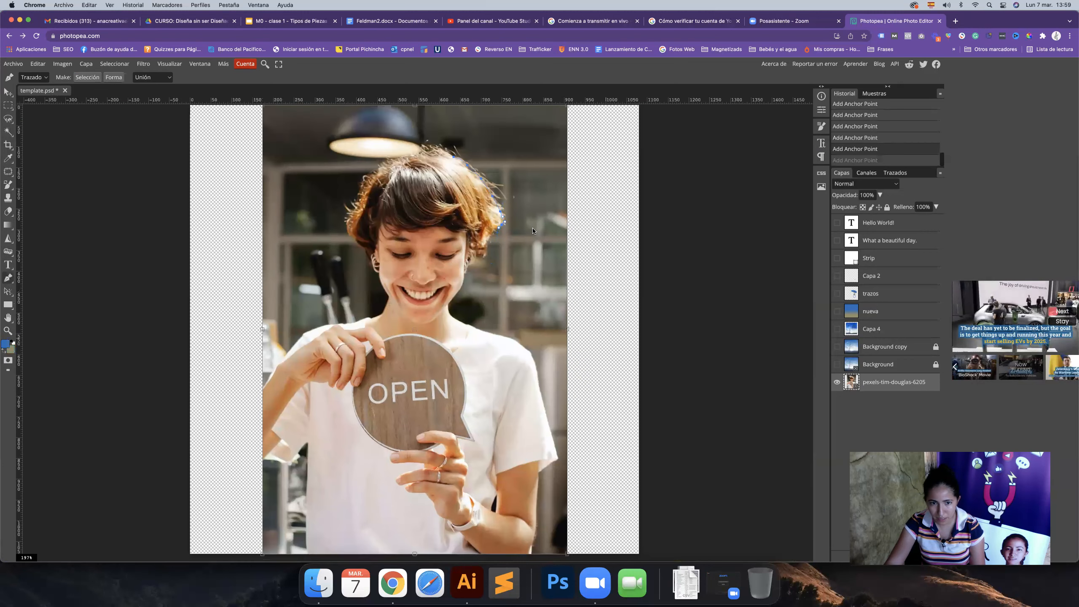
Step: Resume the path from its end anchor point and trace the underside of the bright curl at high magnification
key(z)
scroll(485, 211, up, 10)
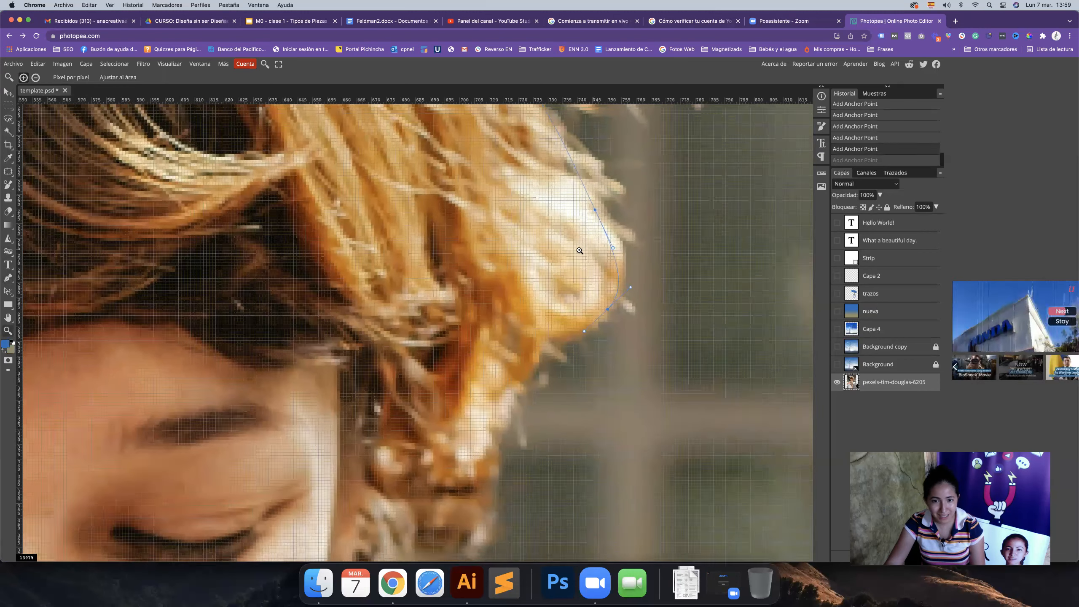
key(super+0)
scroll(593, 245, up, 8)
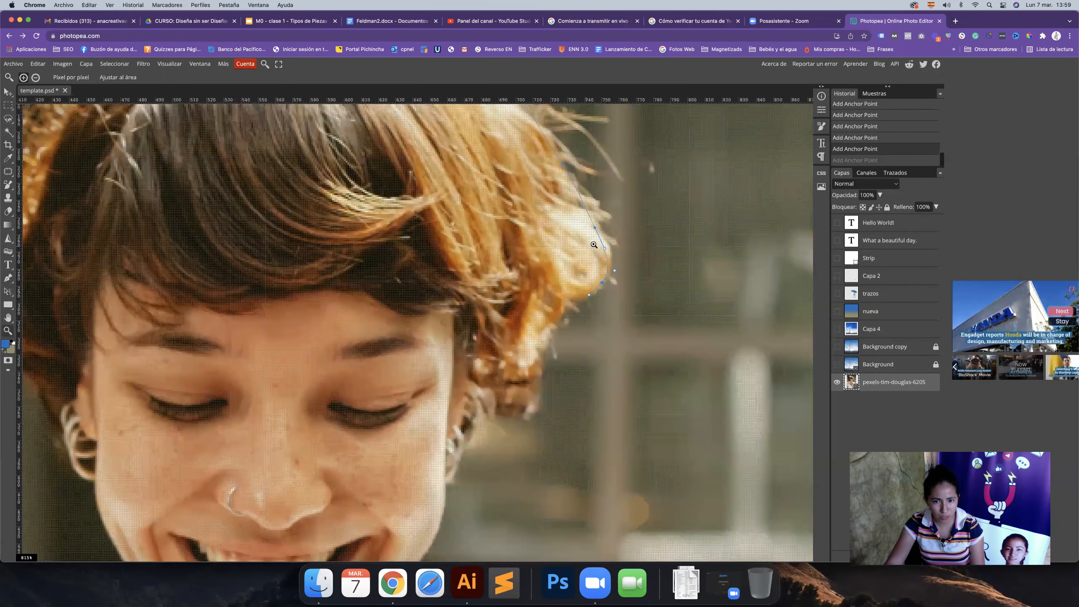
key(super+0)
scroll(608, 244, up, 9)
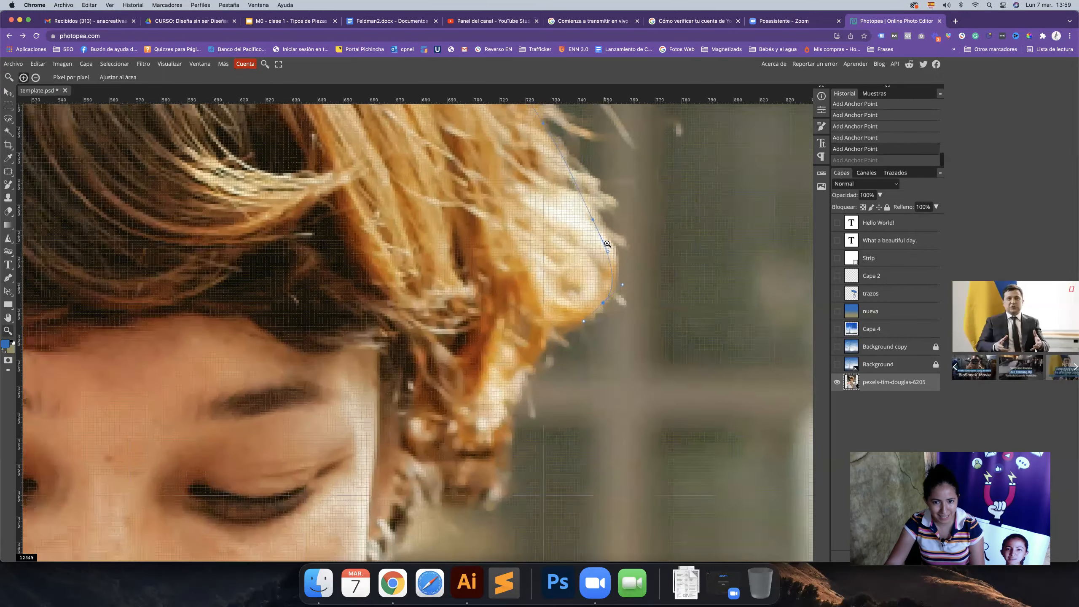
scroll(603, 247, up, 3)
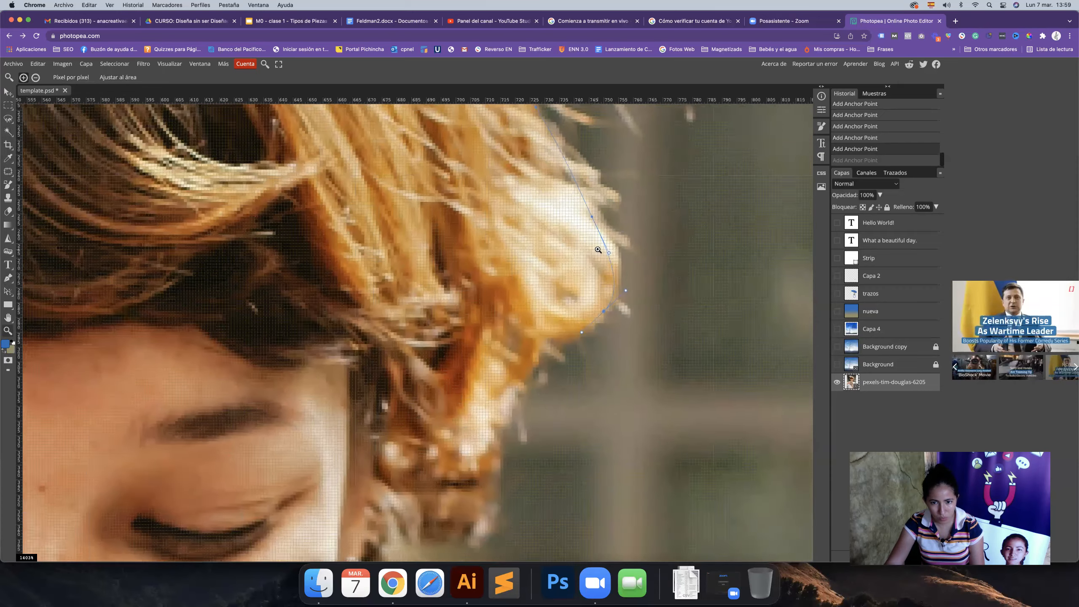
scroll(599, 249, up, 2)
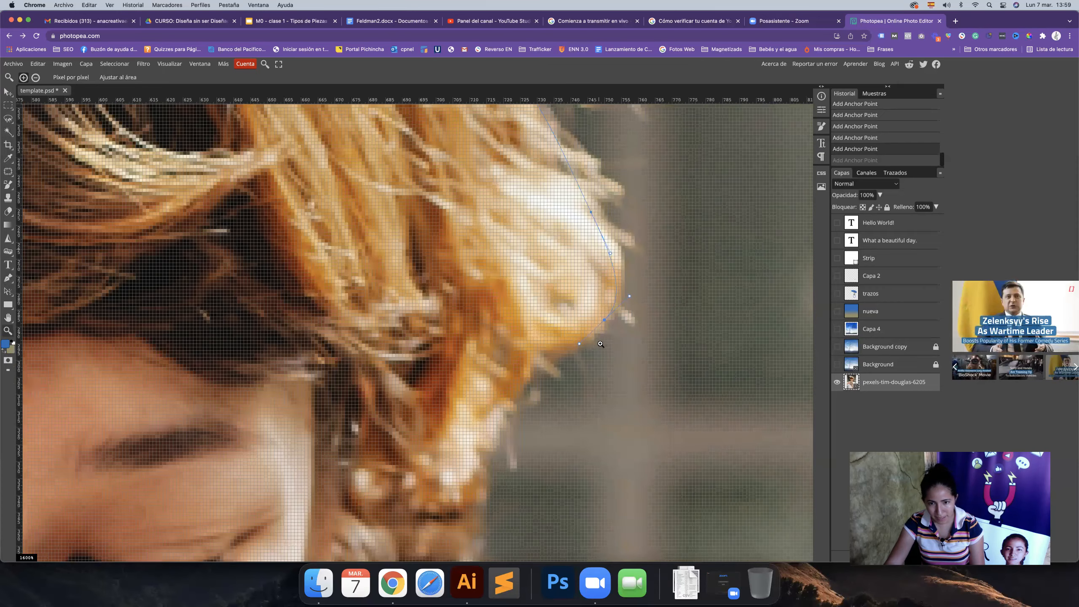
key(p)
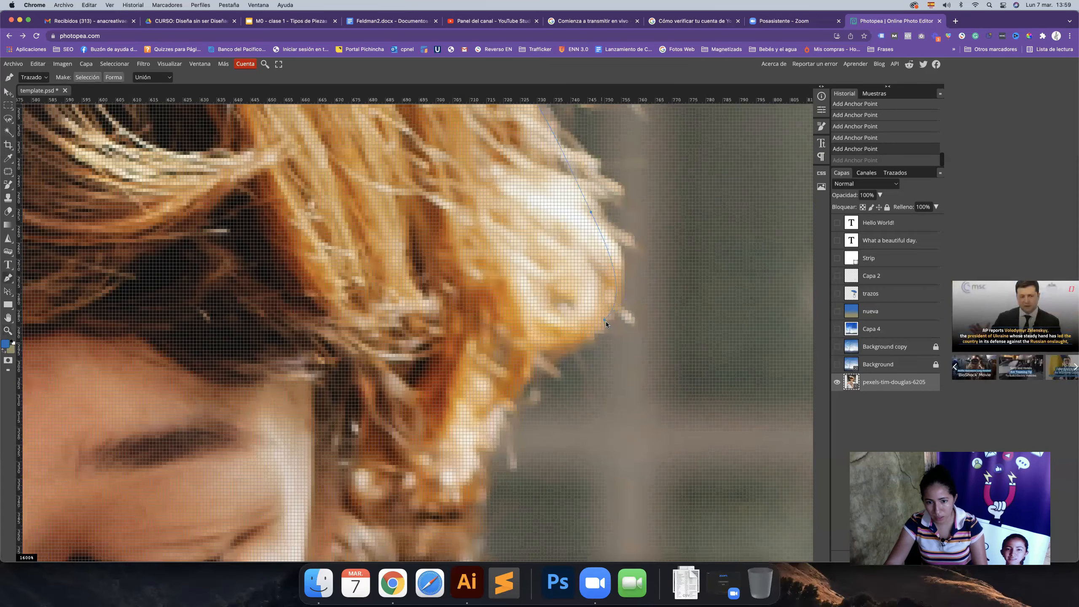
right_click(7, 278)
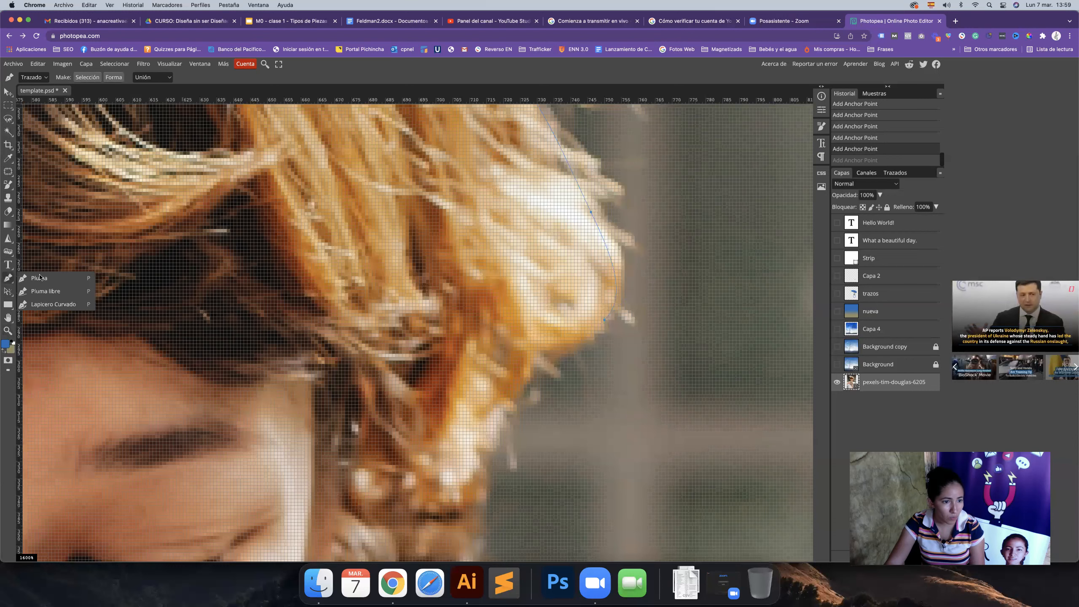
click(604, 320)
scroll(552, 353, up, 2)
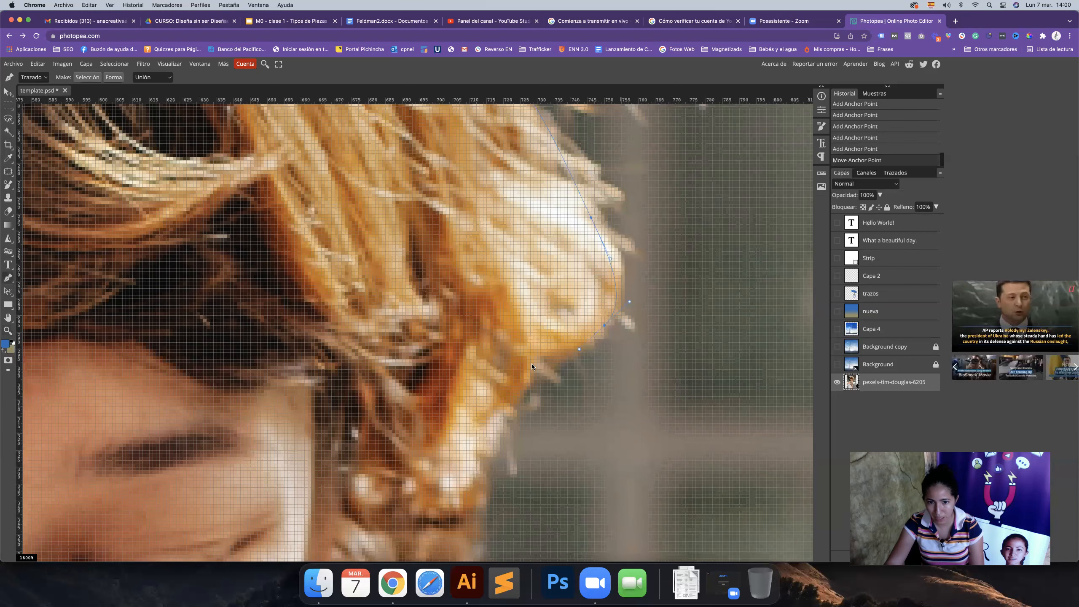
drag(527, 369, 511, 387)
scroll(506, 340, down, 5)
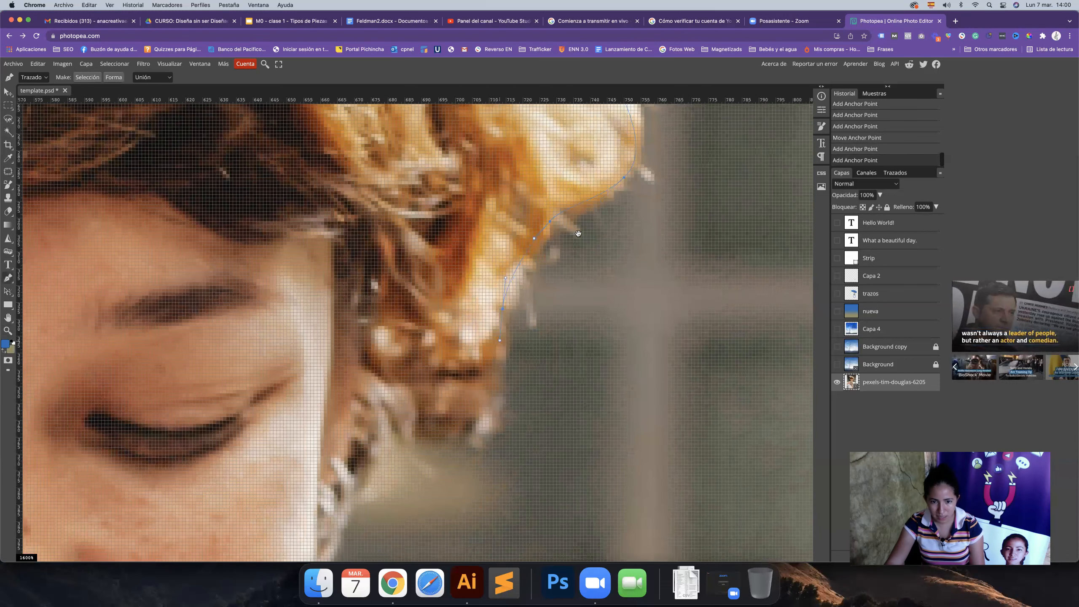
Step: Extend the path around the lowest hair strands, past the ear and along the outer edge of the earrings
scroll(561, 263, down, 5)
click(502, 270)
drag(466, 259, 459, 260)
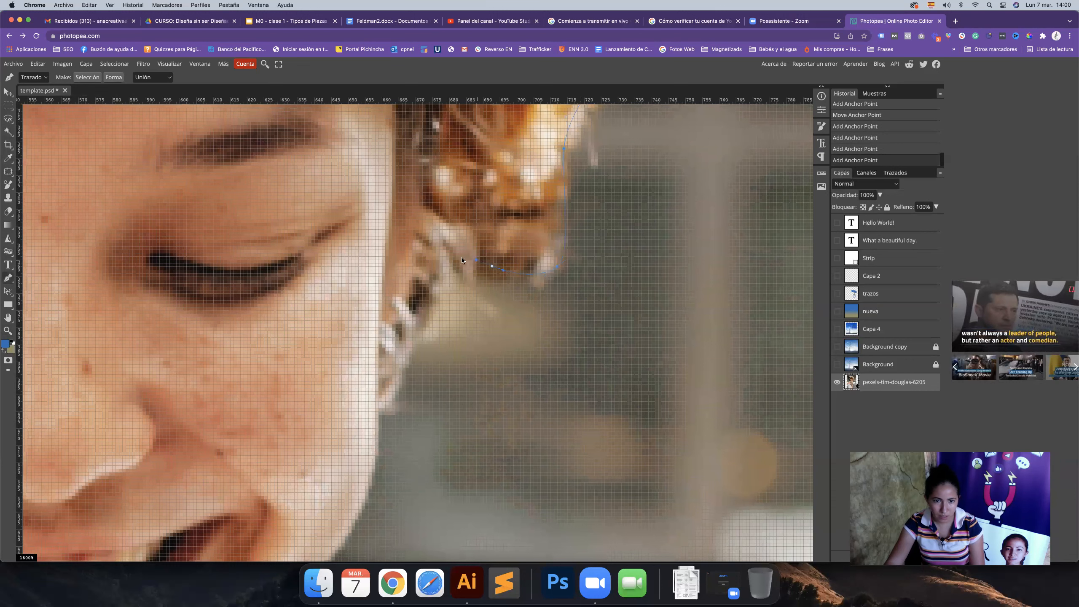
drag(435, 395, 559, 279)
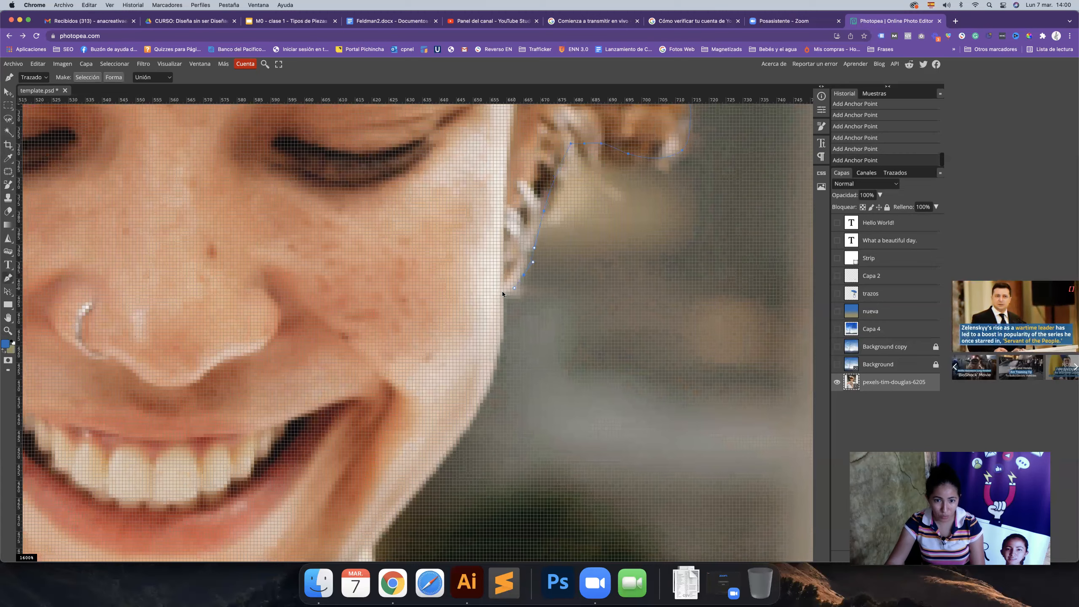
Step: Continue the path from the earrings down the cheek and jawline to the side of the neck
scroll(591, 255, down, 5)
scroll(591, 255, left, 4)
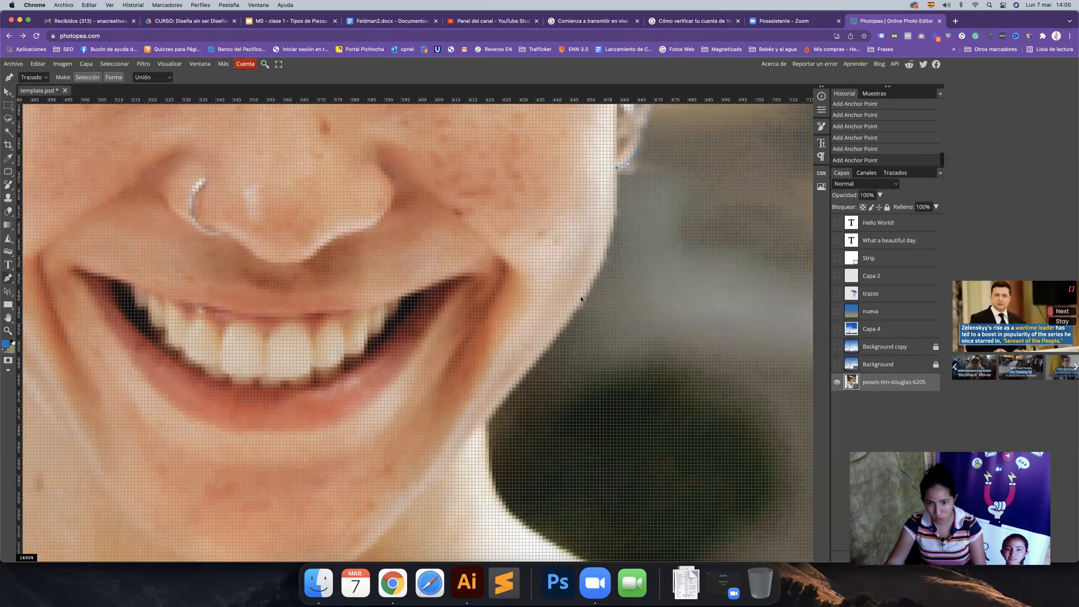
scroll(554, 337, down, 8)
scroll(554, 337, left, 6)
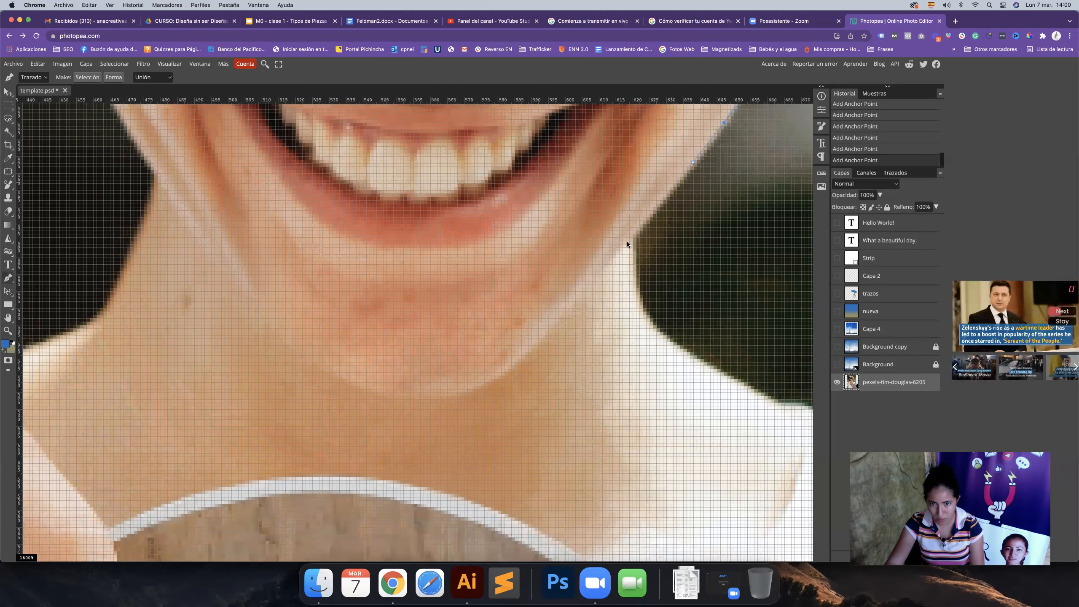
scroll(550, 266, down, 4)
scroll(550, 266, right, 7)
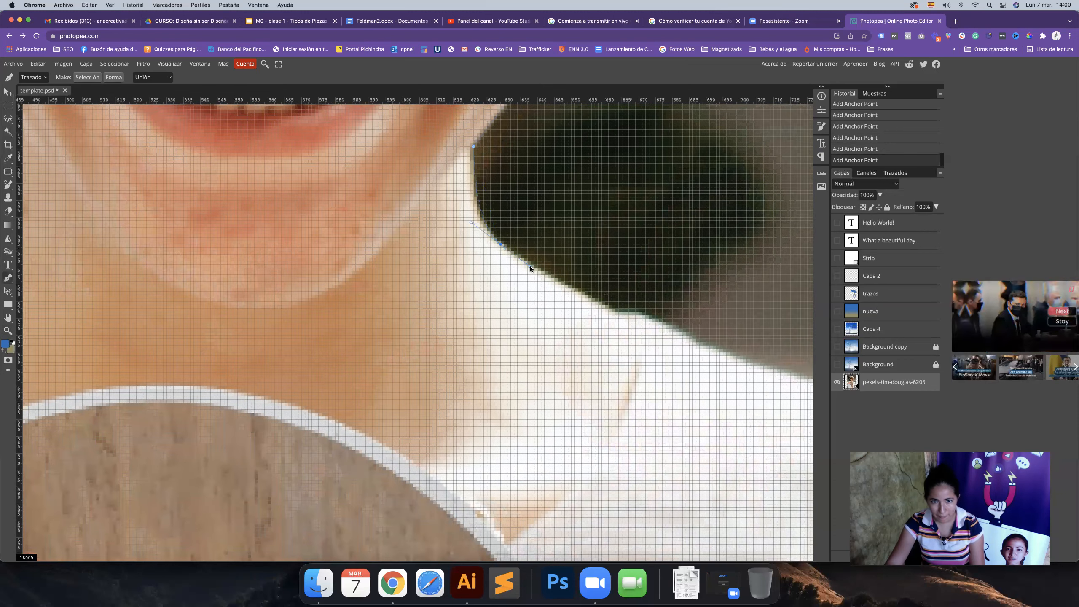
Step: Extend the path from the neck along the T-shirt collar onto the shoulder on the photo's right side
click(618, 316)
scroll(586, 224, down, 6)
scroll(585, 224, right, 5)
drag(621, 221, 725, 254)
Step: Try to add an anchor point on the opposite side of the photo near the raised hand
drag(337, 238, 734, 376)
drag(187, 357, 295, 365)
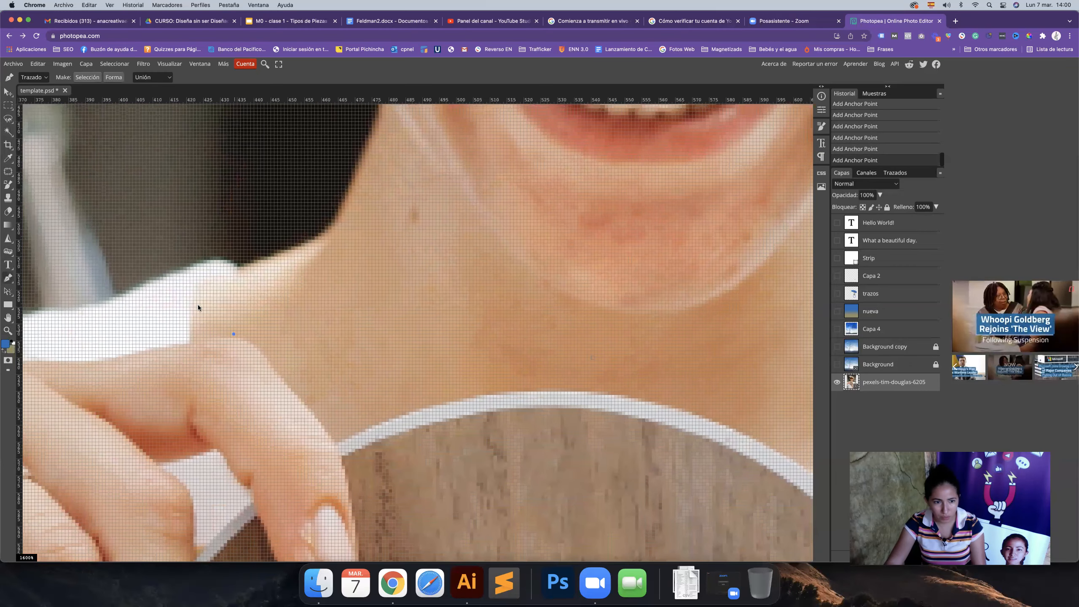
drag(512, 359, 211, 246)
key(super+z)
drag(501, 285, 263, 276)
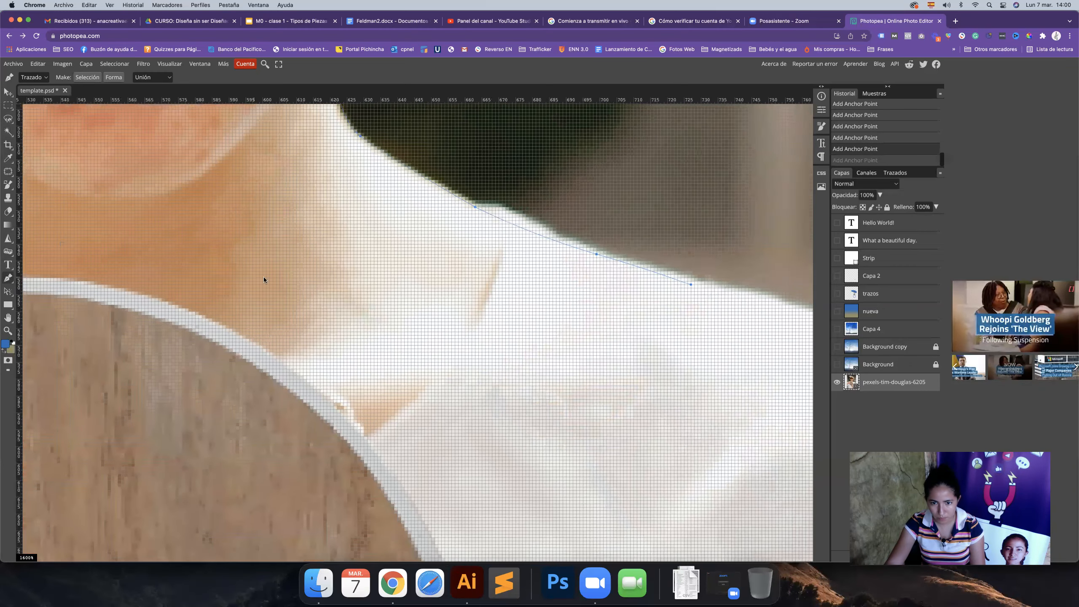
Step: Extend the path across to the opposite shoulder and along the T-shirt's upper edge from the raised hand toward the neck
key(z)
scroll(661, 288, down, 10)
scroll(629, 309, up, 3)
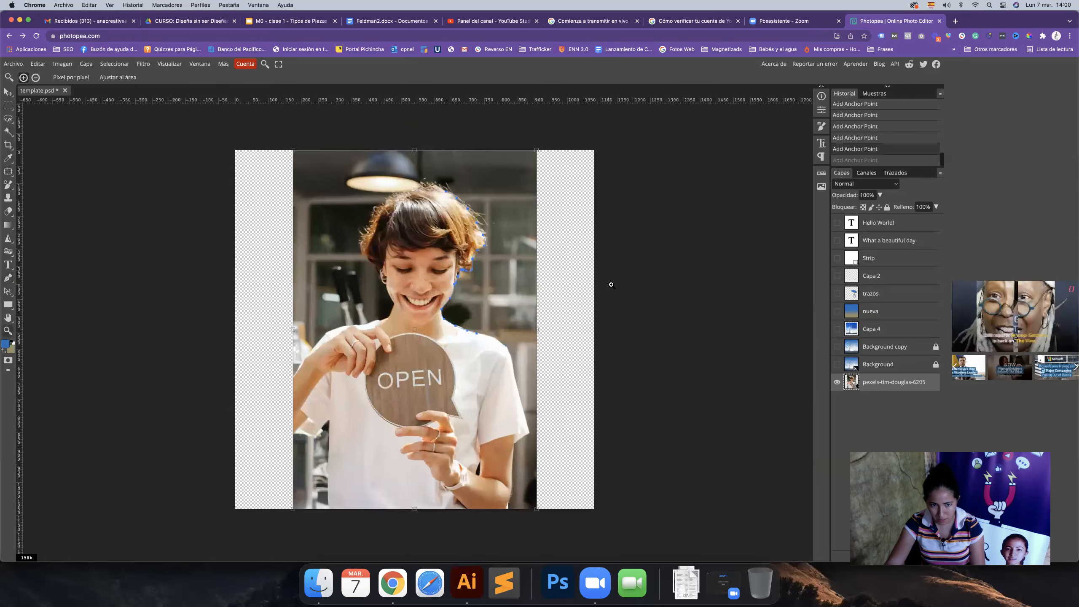
key(p)
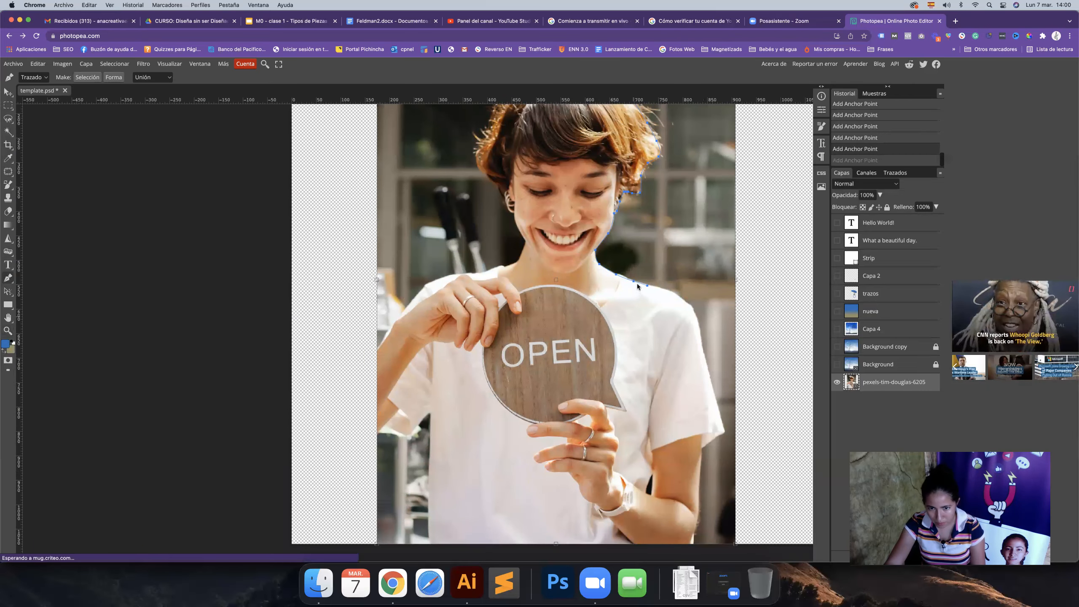
drag(633, 282, 645, 285)
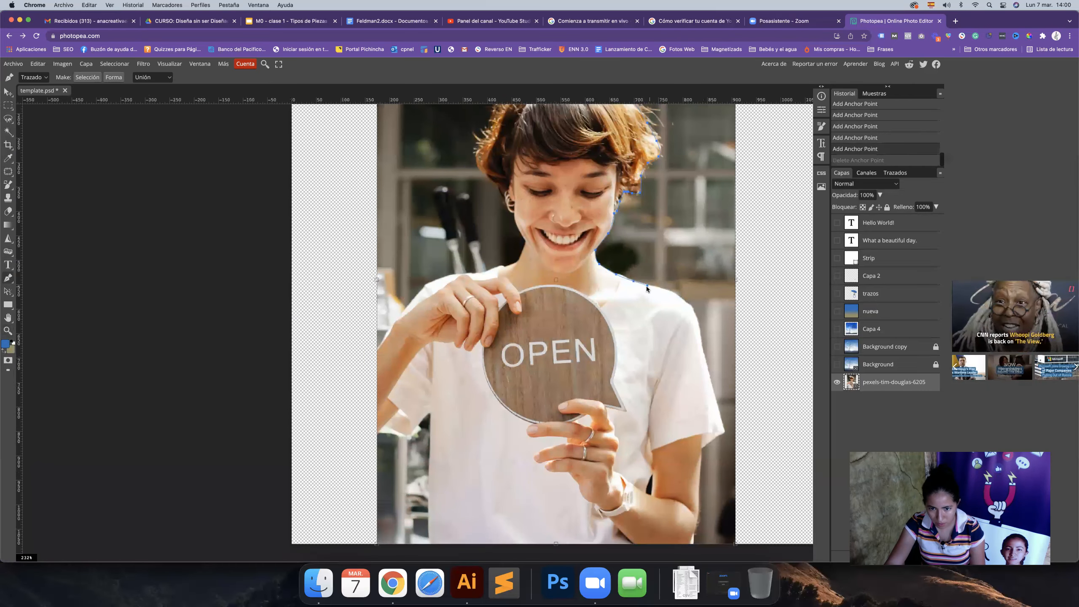
click(455, 285)
click(473, 276)
click(488, 273)
click(498, 269)
click(518, 262)
Step: Replace the last anchor point at the base of the neck and trace the path up the neck and jawline
scroll(516, 263, up, 10)
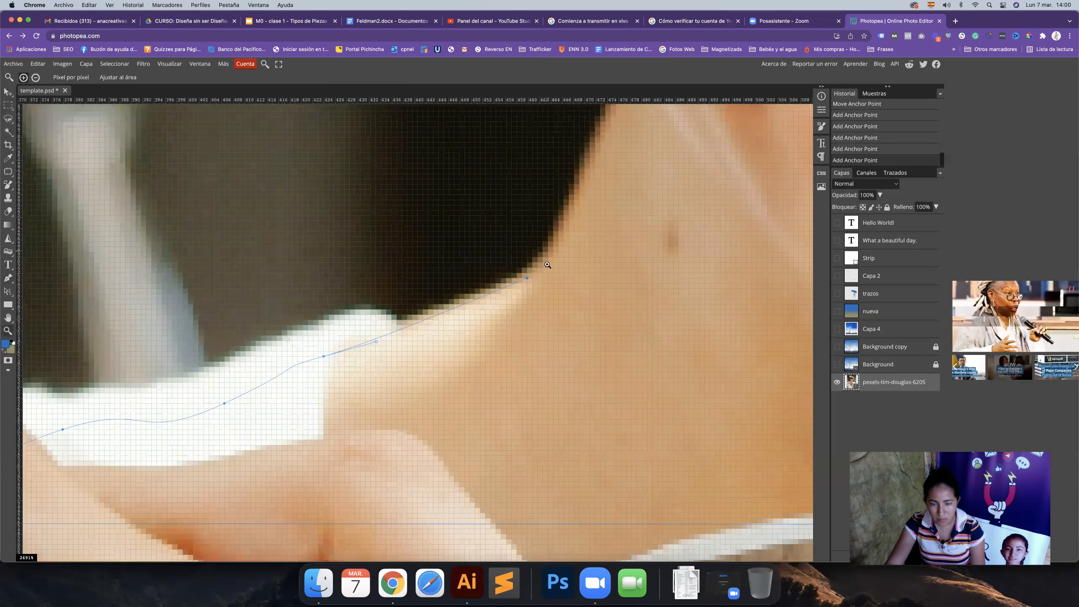
key(super+z)
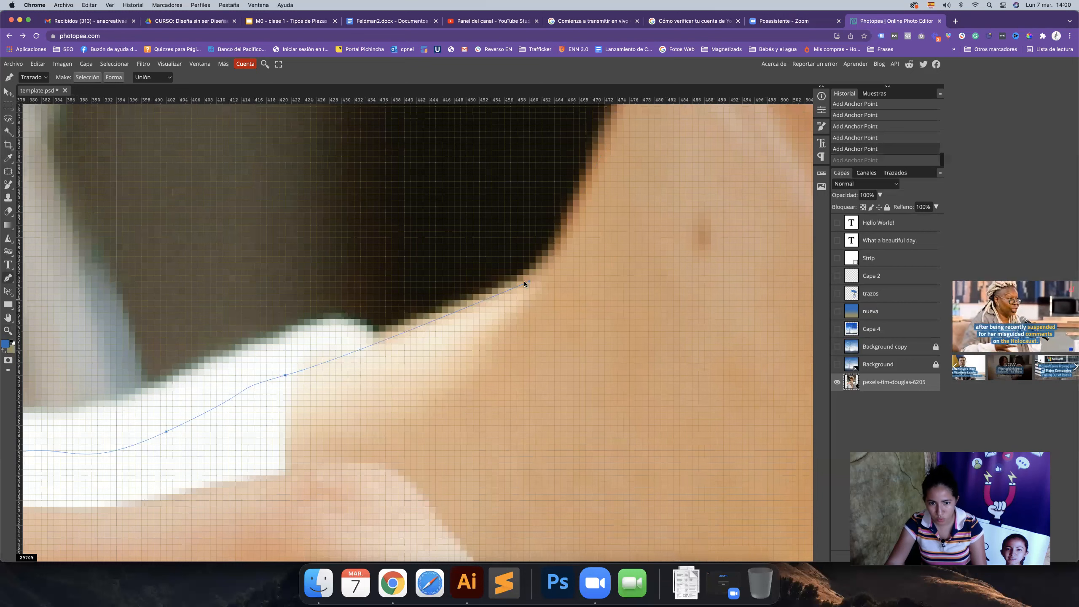
click(530, 281)
scroll(120, 282, up, 5)
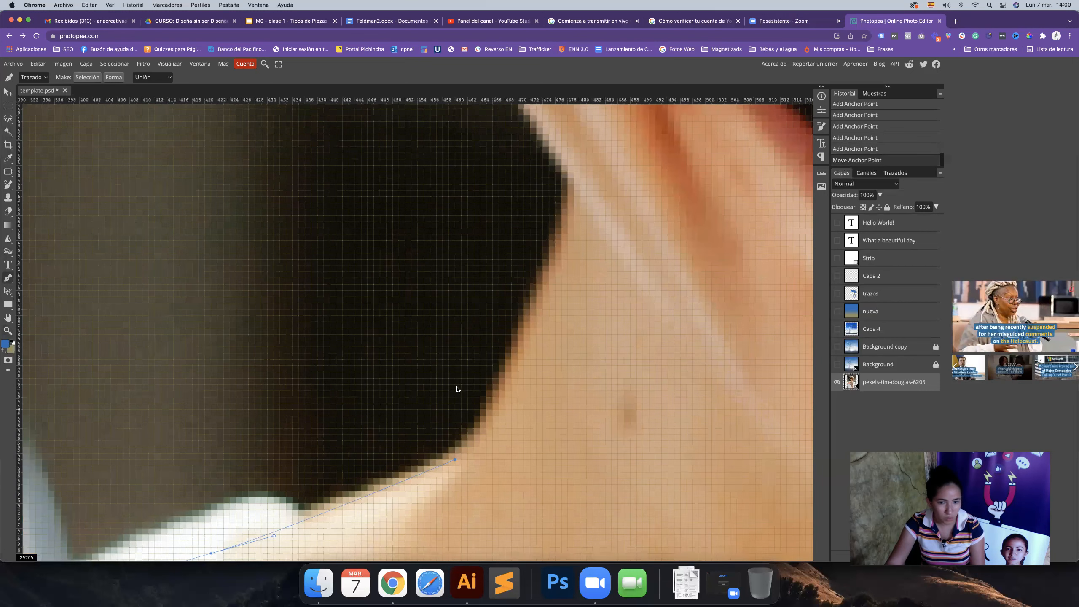
drag(536, 291, 568, 194)
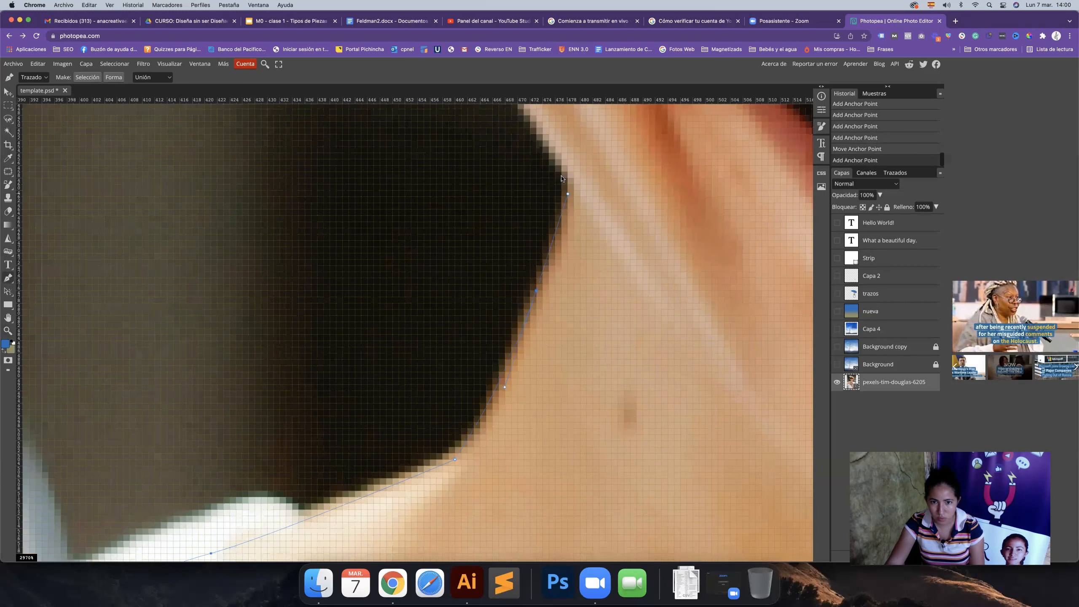
click(551, 145)
scroll(542, 299, up, 8)
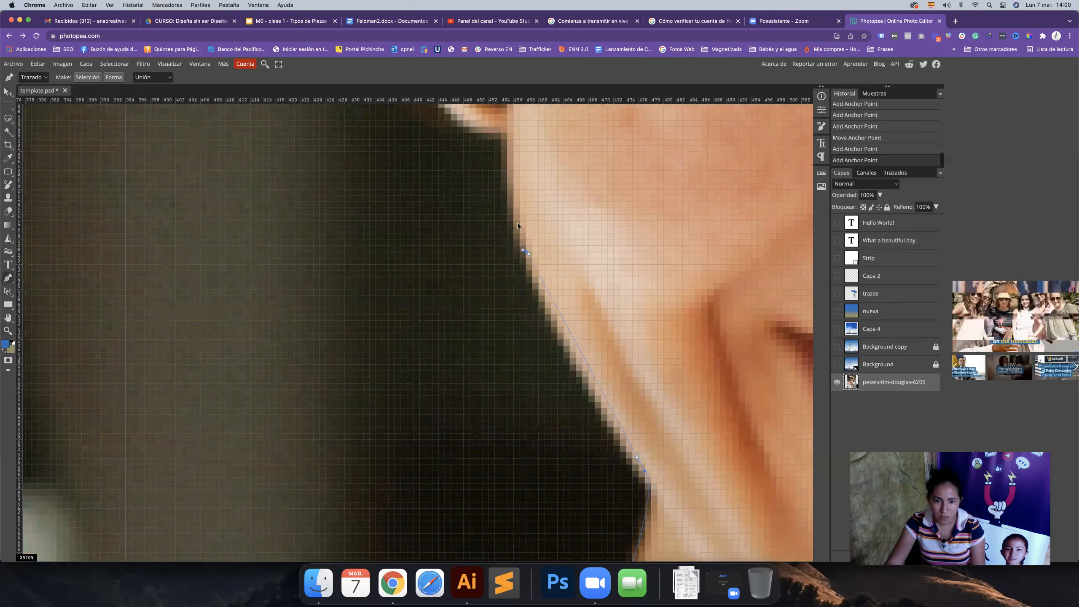
Step: Continue the path up the cheek and around the outer edge of the earrings
scroll(544, 415, up, 6)
click(552, 373)
click(477, 334)
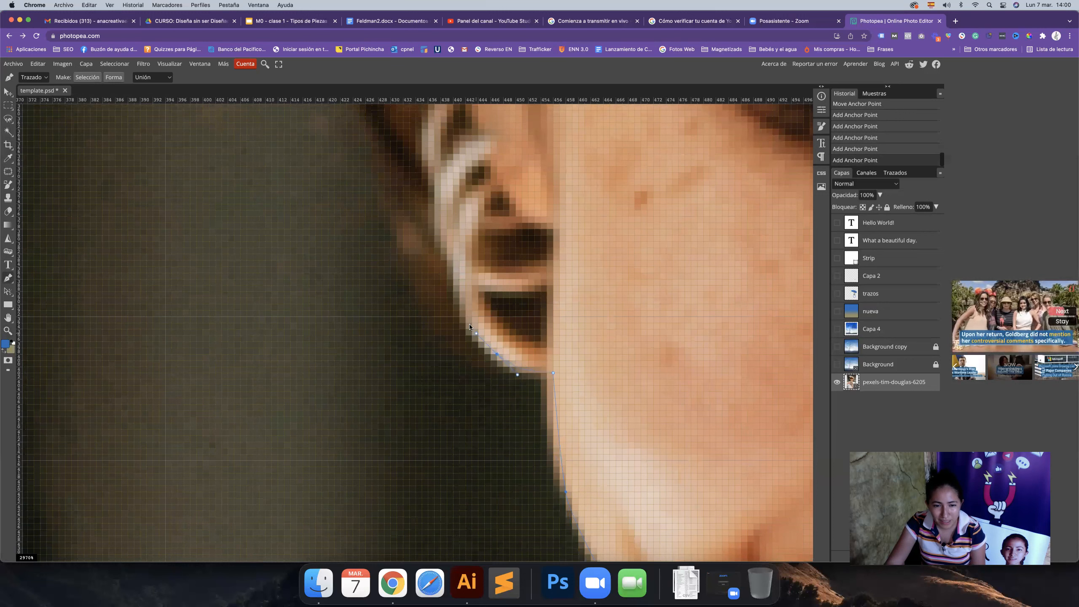
drag(444, 257, 442, 237)
scroll(440, 290, up, 4)
Step: Trace the path from above the earrings along the lower outer edge of the hair with curved anchor points
drag(468, 359, 449, 327)
drag(406, 273, 381, 218)
drag(376, 204, 444, 376)
drag(365, 306, 330, 224)
scroll(336, 401, up, 6)
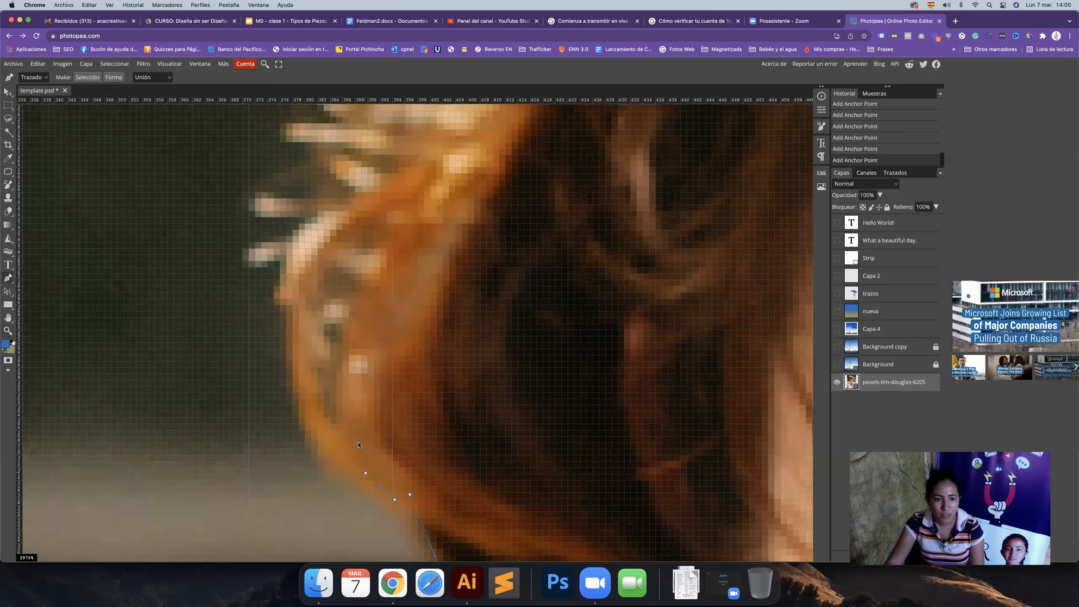
scroll(309, 208, up, 5)
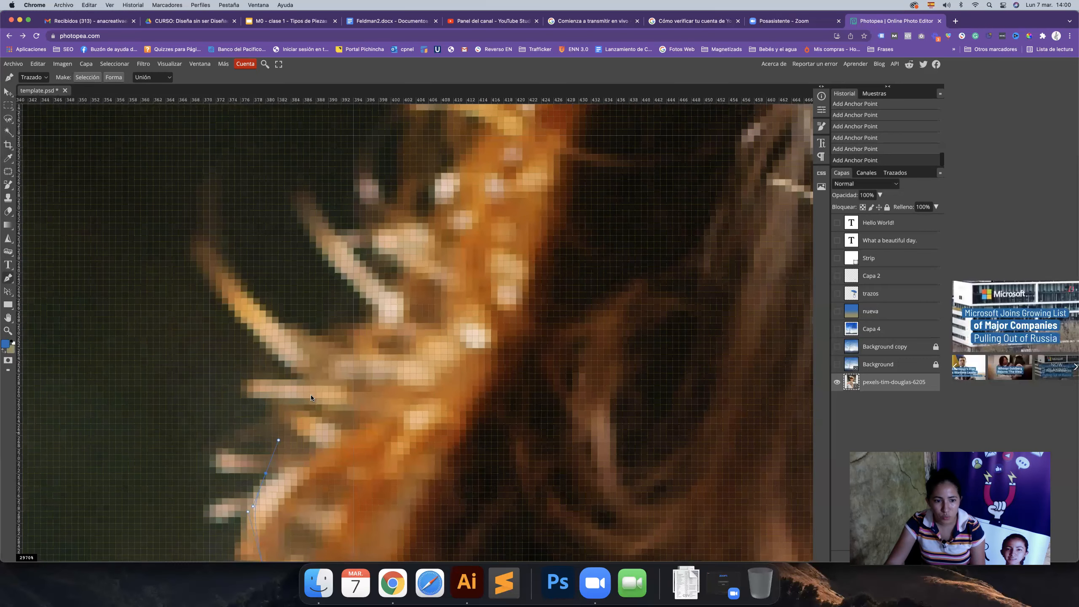
Step: Extend the path up the side curls of the hair toward the top of the head
scroll(395, 290, up, 5)
drag(360, 418, 387, 265)
scroll(303, 403, up, 6)
scroll(303, 403, right, 3)
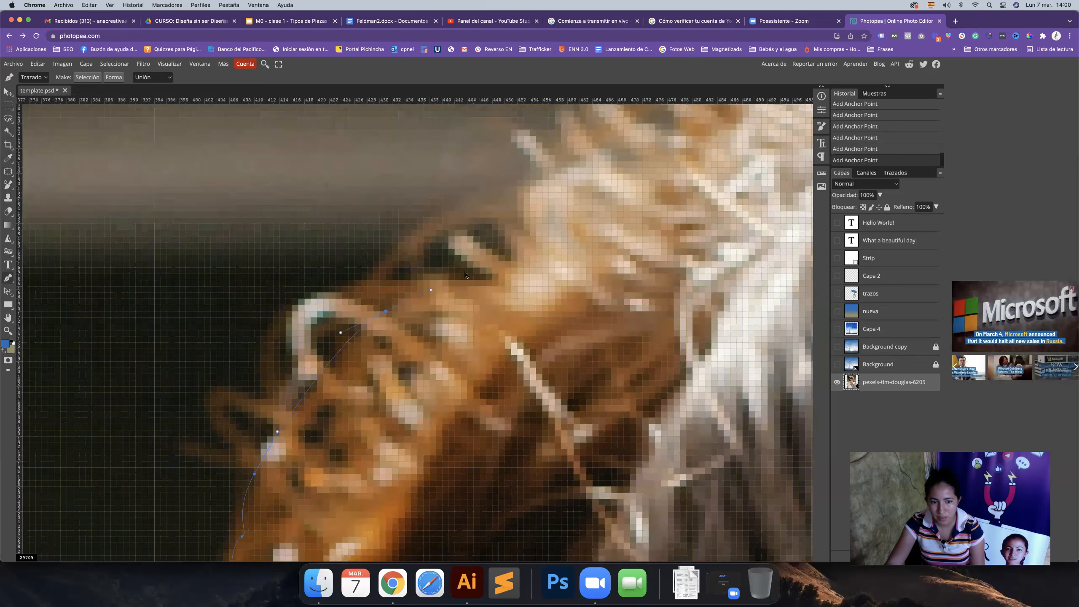
scroll(522, 217, right, 5)
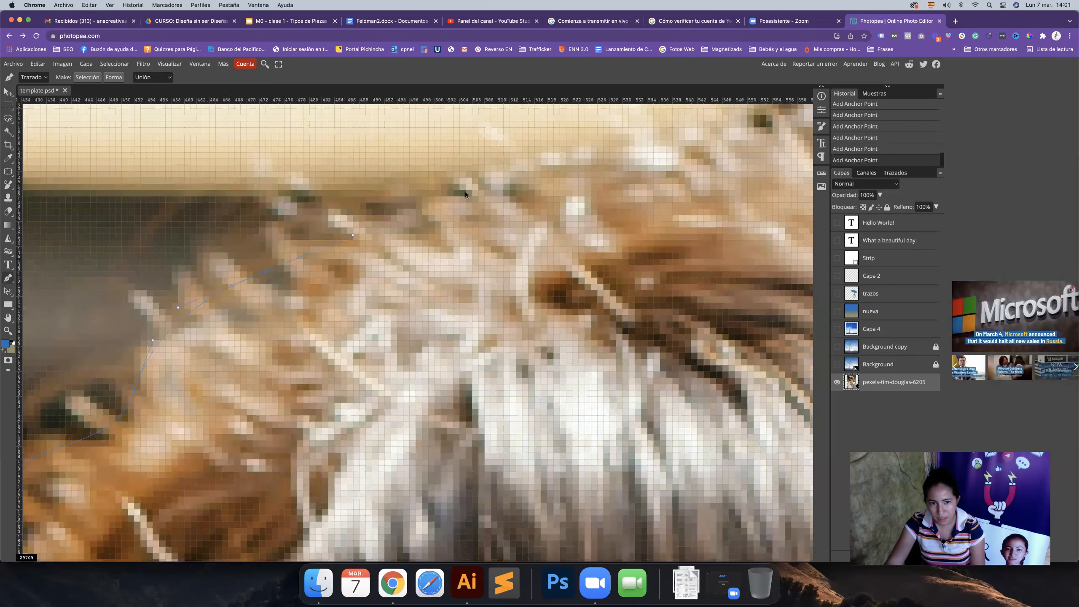
Step: Trace the path over the crown of the hair and close it at its starting anchor point
scroll(627, 180, right, 7)
drag(546, 159, 584, 167)
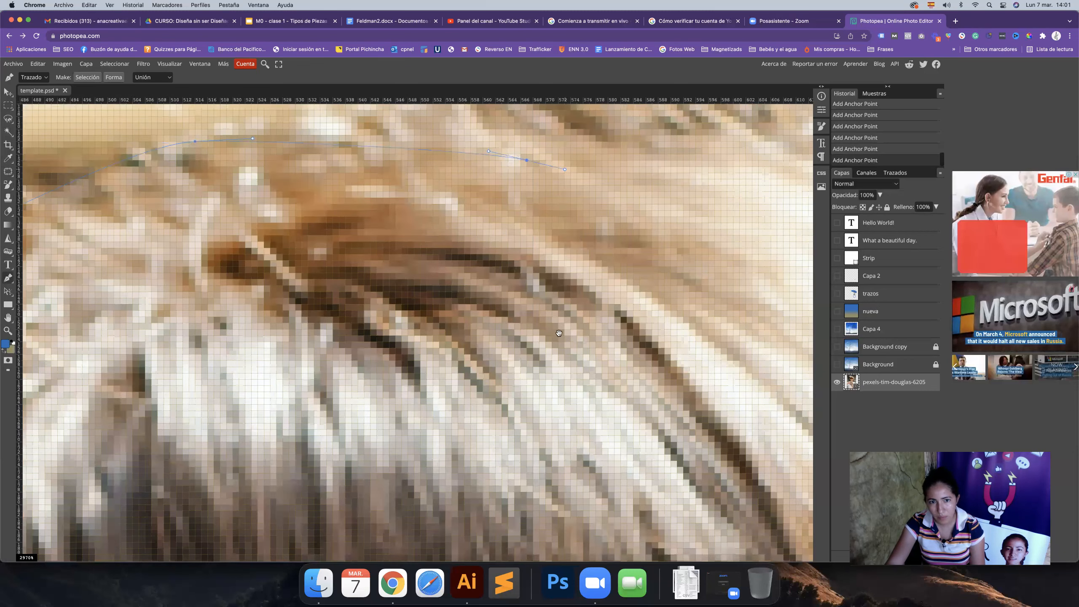
scroll(579, 170, up, 5)
scroll(595, 297, right, 6)
scroll(595, 296, down, 2)
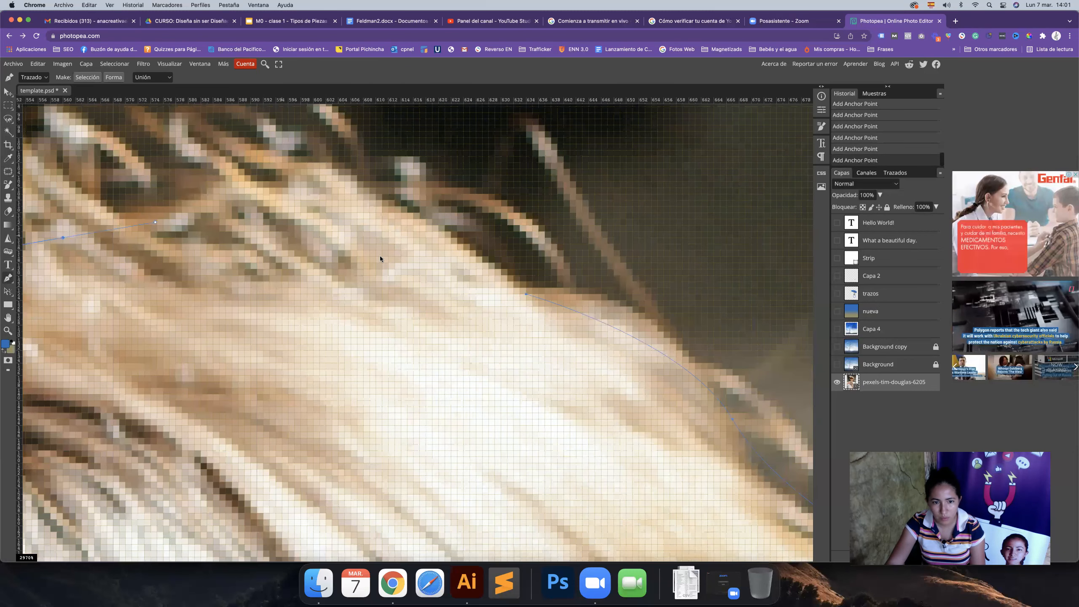
drag(472, 255, 521, 294)
click(527, 295)
scroll(567, 293, down, 15)
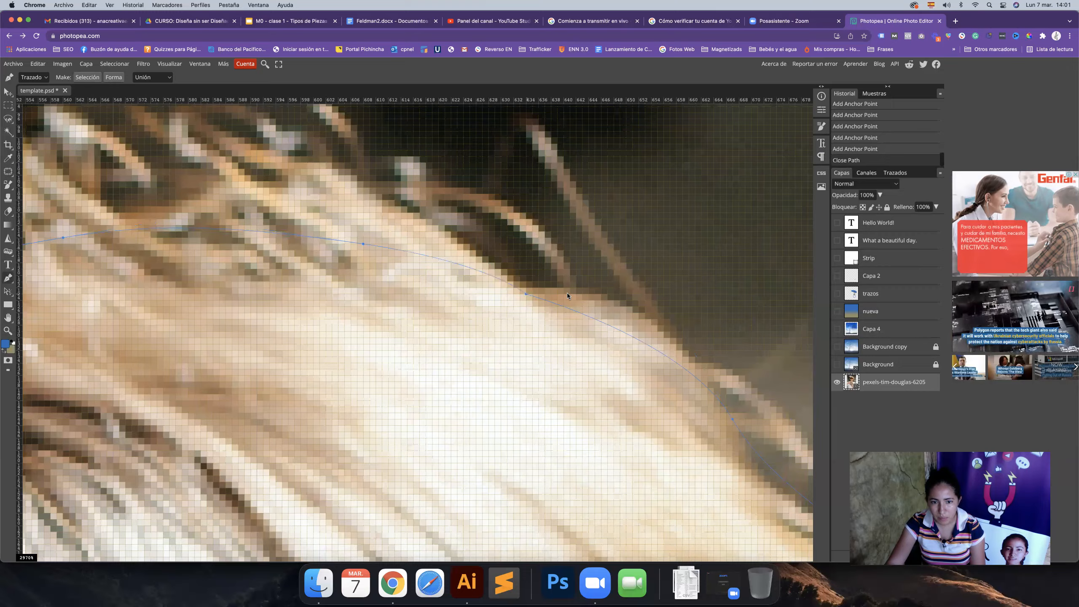
Step: Load the closed Work Path as a selection around the woman's head
key(z)
scroll(503, 291, up, 5)
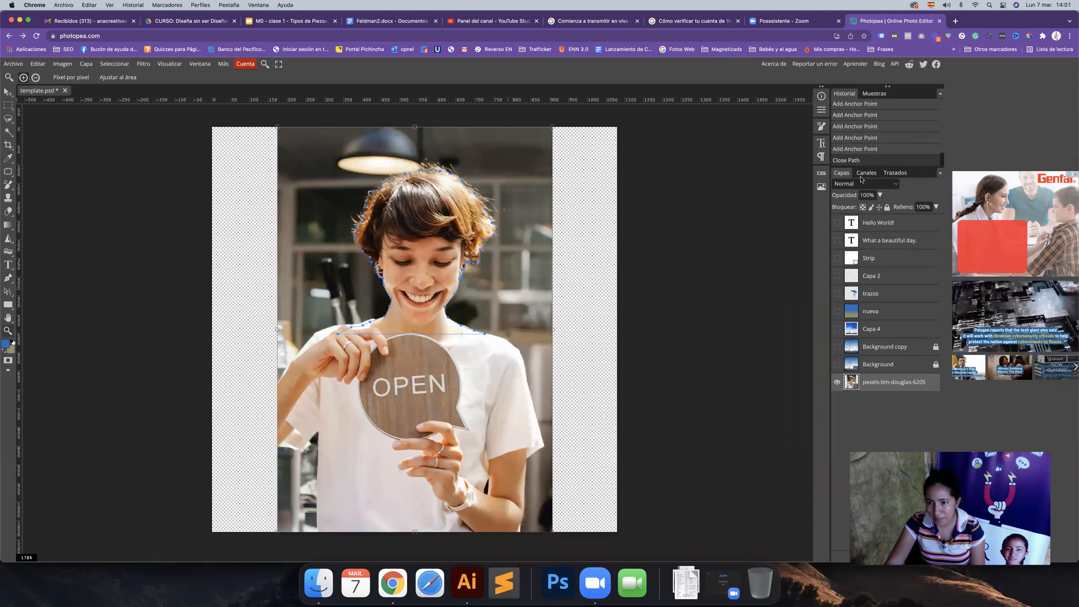
click(897, 176)
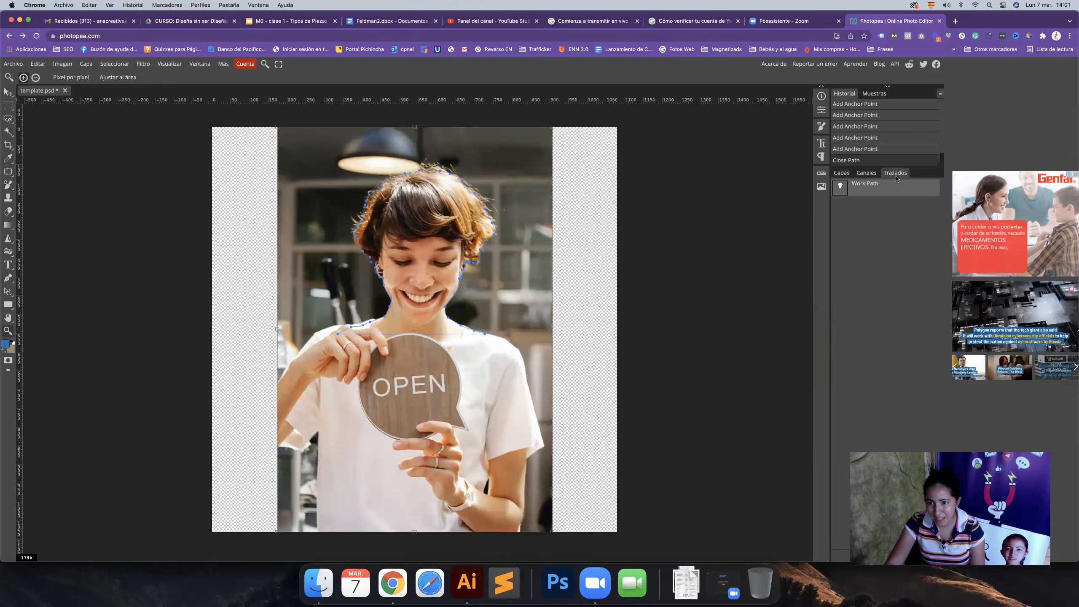
super+click(840, 190)
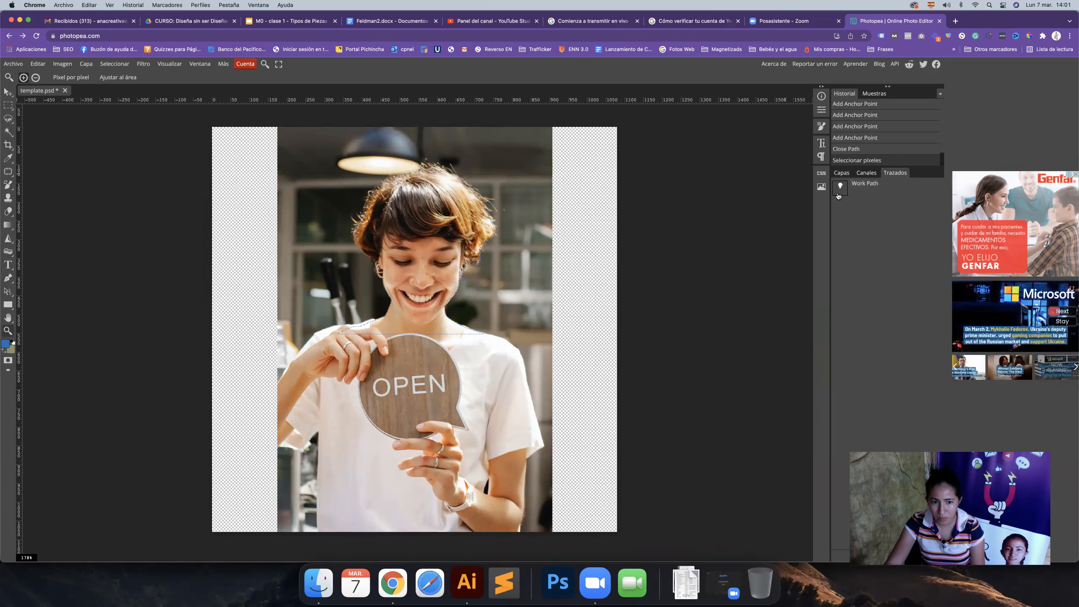
Step: Copy the selected head to a new layer and hide the pexels-tim-douglas-6205 photo layer
click(841, 172)
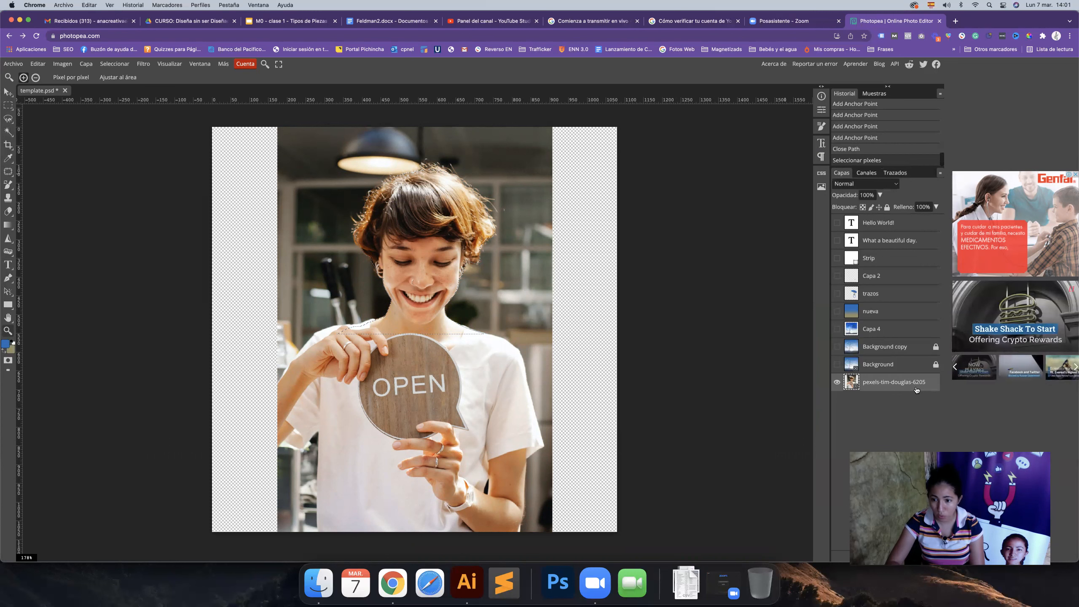
key(ctrl+j)
click(837, 400)
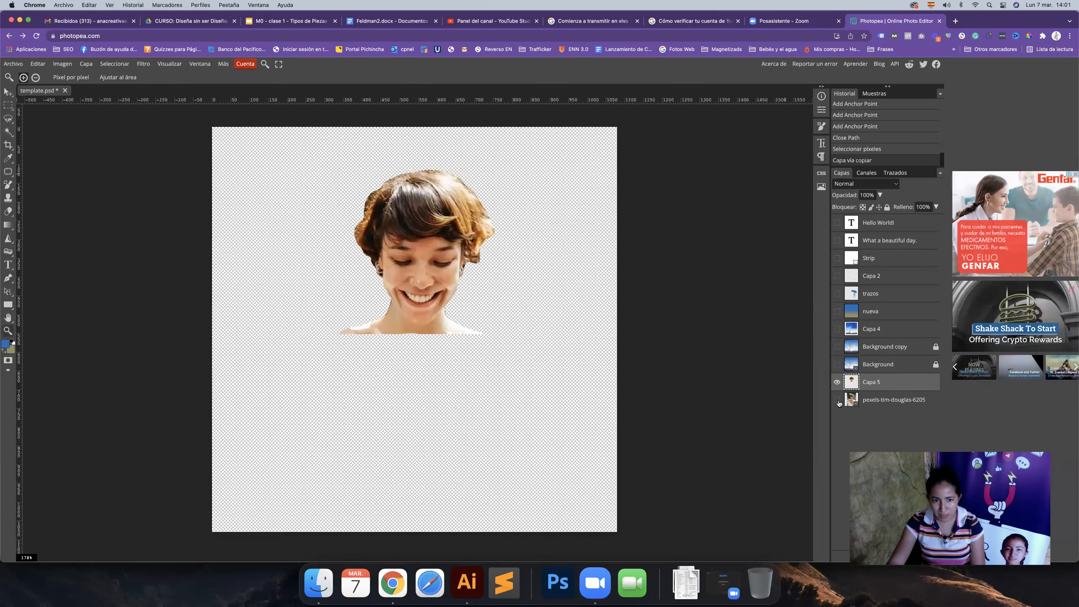
Step: Stack Capa 5 directly above the nueva gradient layer, show nueva, and move the cut-out head to the canvas's lower edge
key(v)
drag(440, 267, 435, 297)
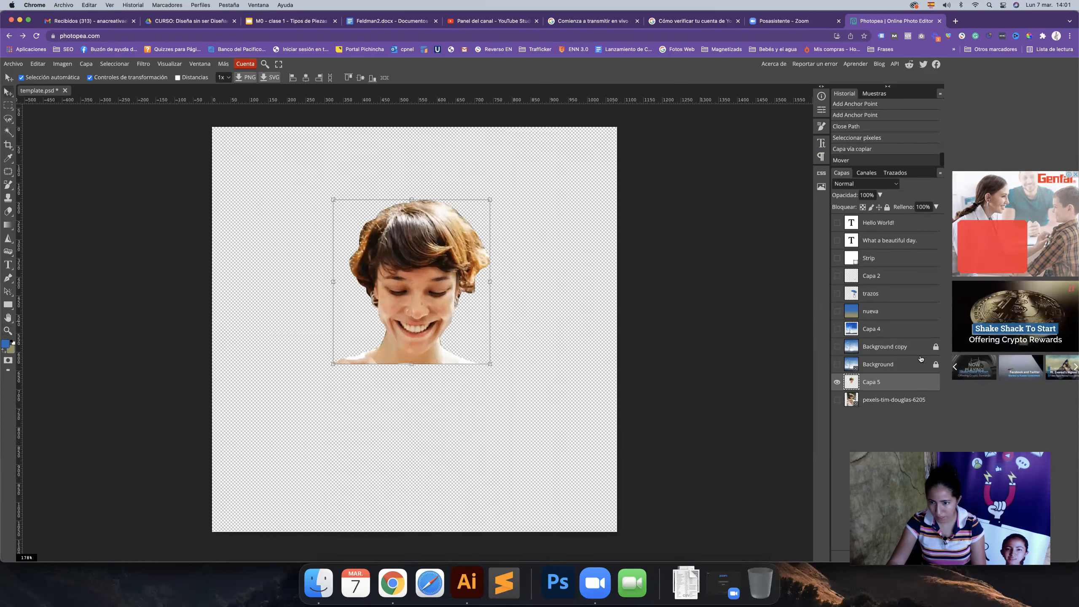
drag(891, 381, 869, 302)
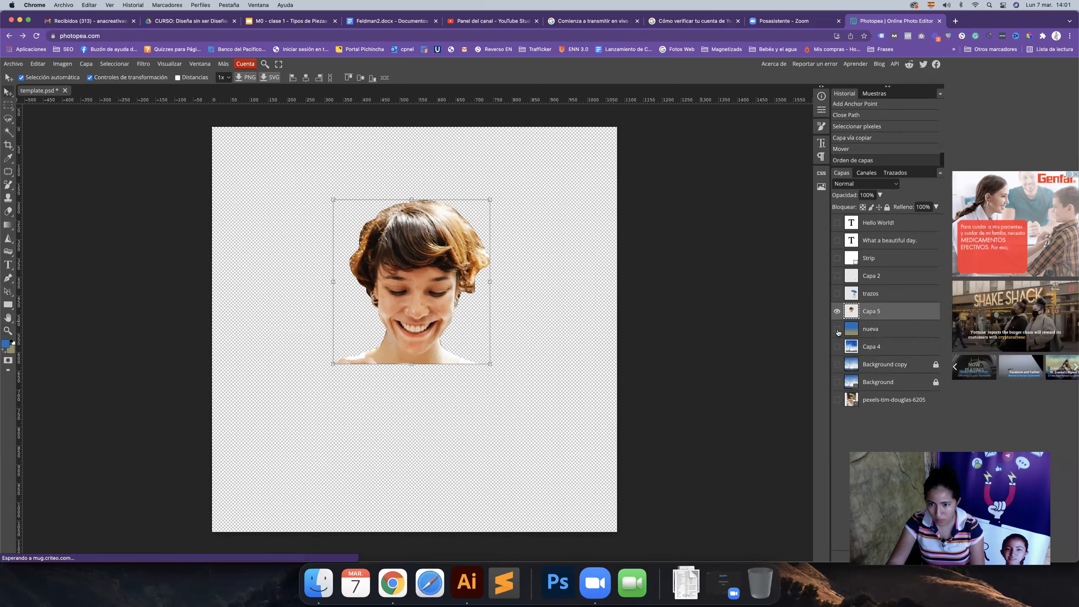
click(836, 330)
click(746, 357)
drag(434, 267, 444, 420)
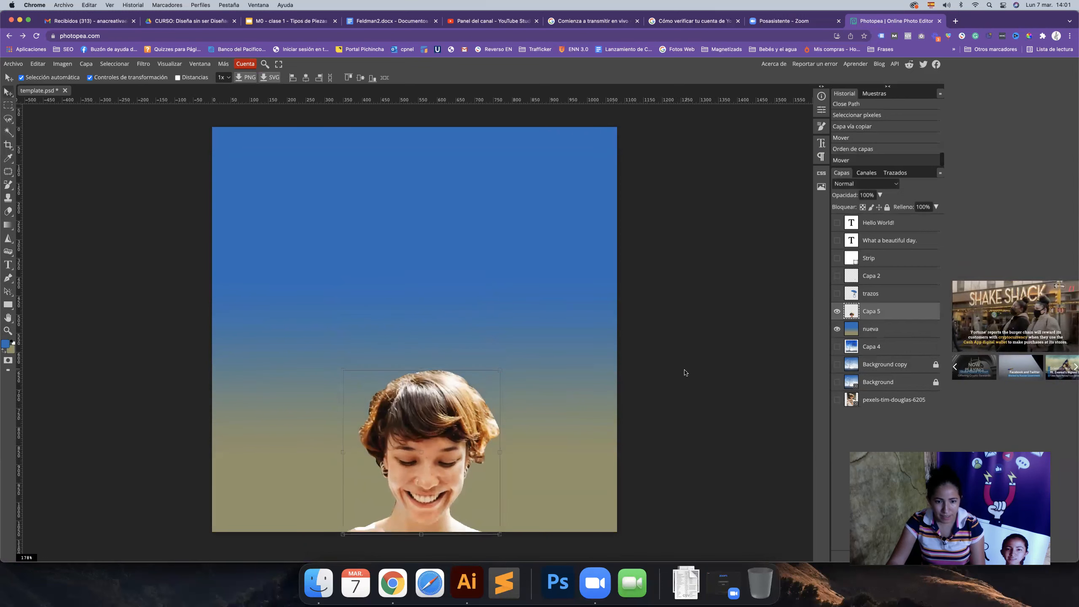
Step: Examine the cut-out's edges around the hair, earrings, jaw and neck against the gradient background
key(z)
click(463, 454)
scroll(463, 455, down, 3)
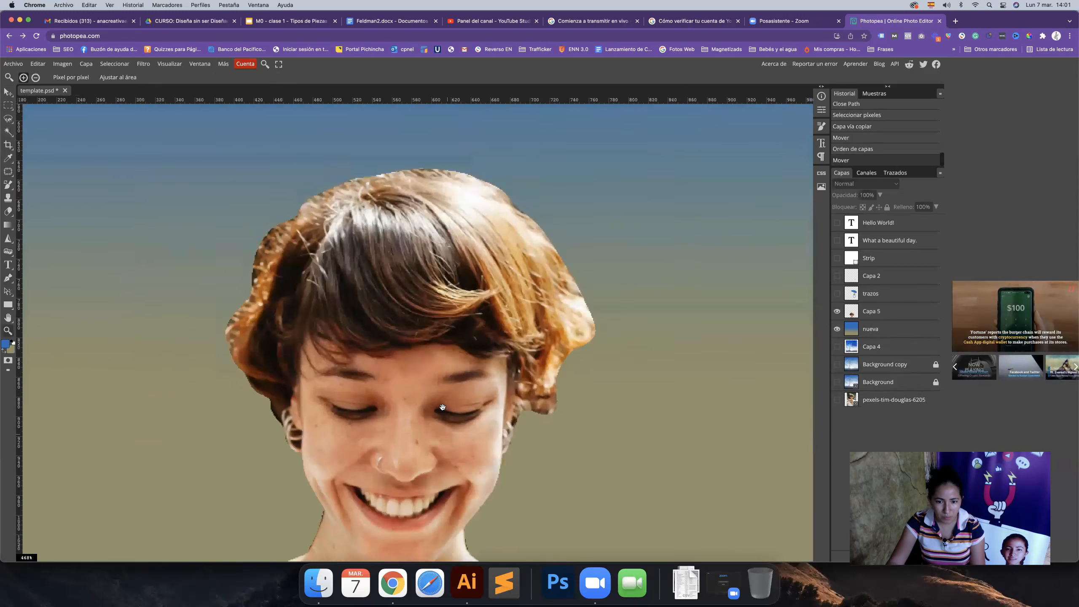
click(212, 346)
drag(485, 411, 456, 405)
scroll(409, 481, up, 10)
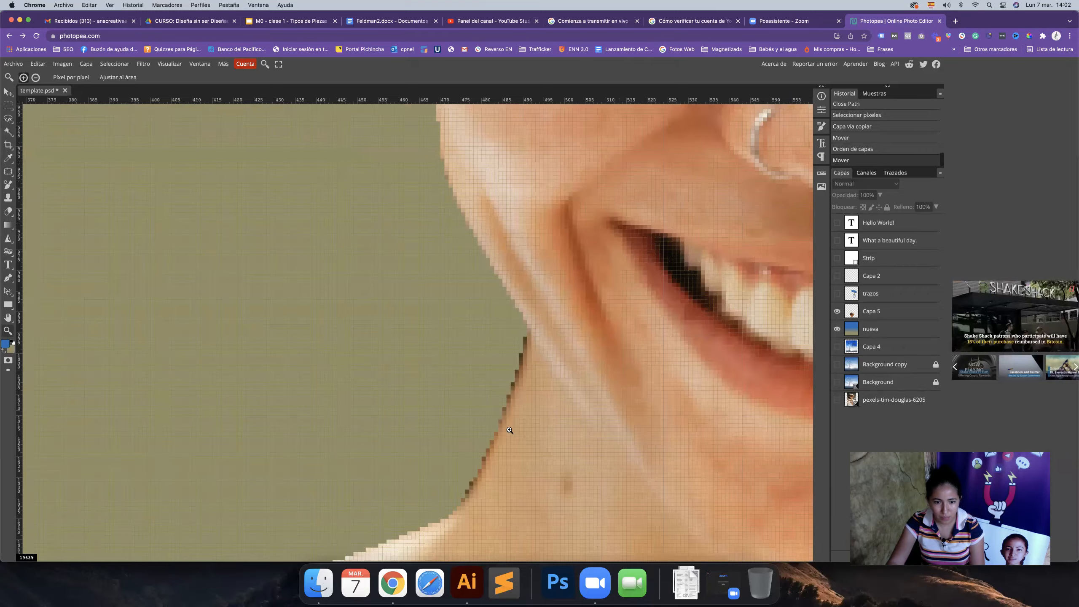
scroll(506, 429, down, 5)
scroll(499, 426, up, 2)
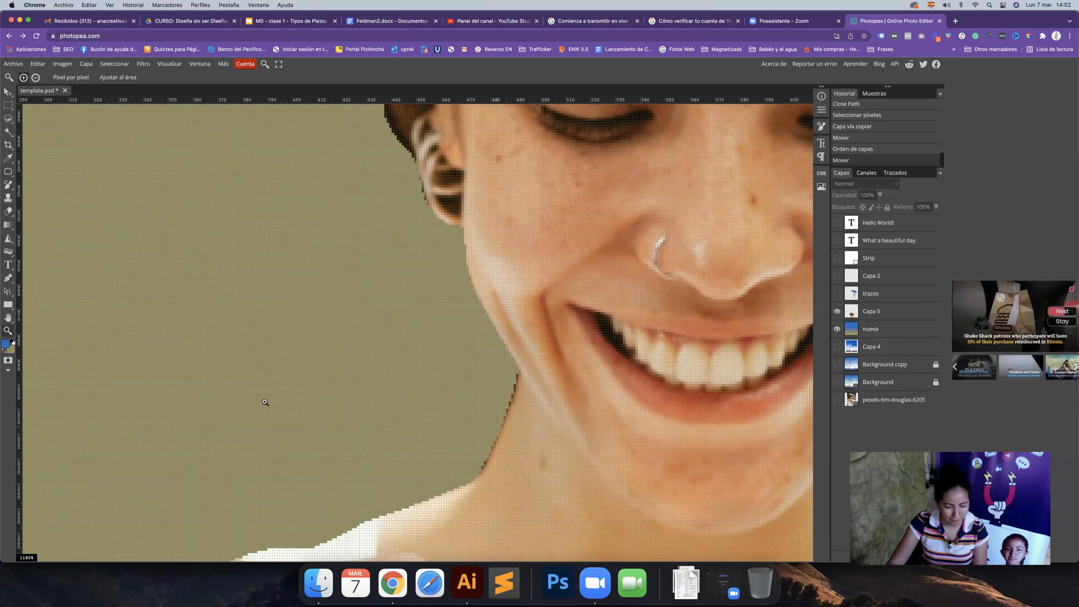
Step: Set the Eraser to 8 px and erase the dark fringe along the upper neck on Capa 5
key(e)
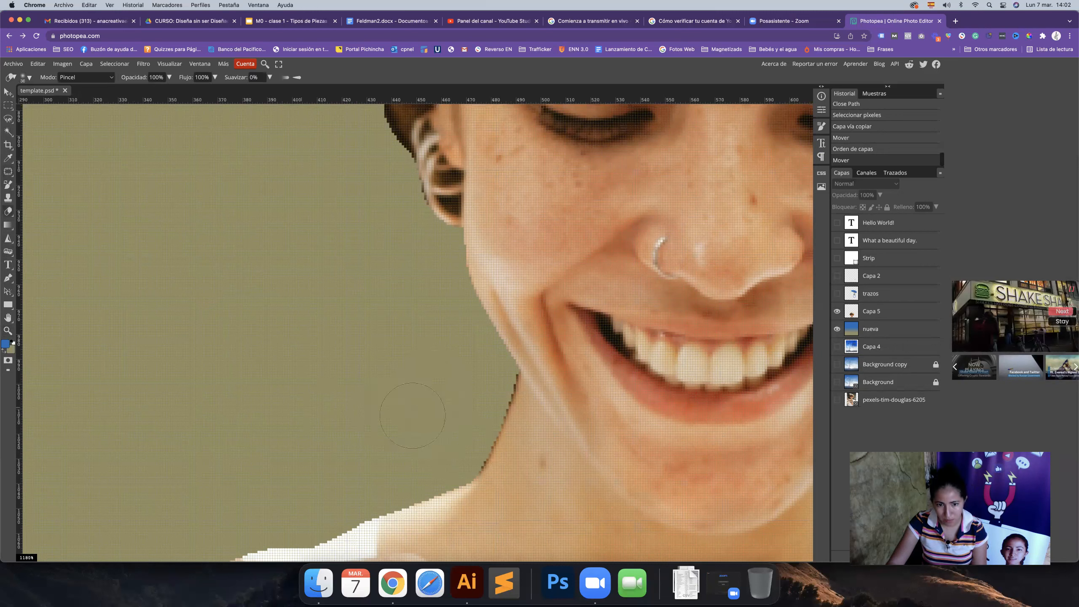
right_click(413, 415)
drag(483, 433, 473, 433)
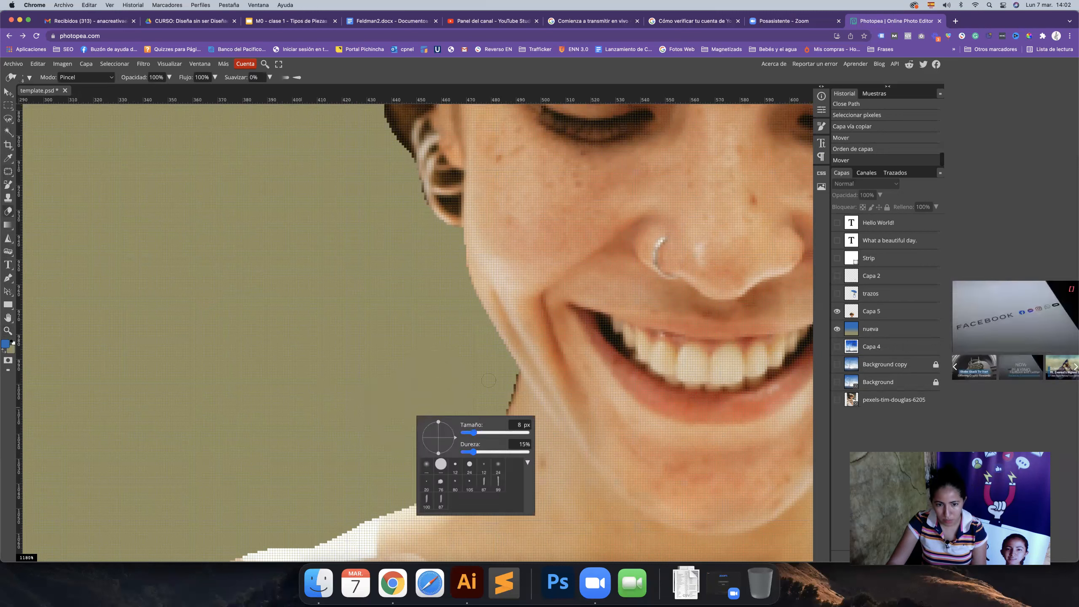
click(508, 374)
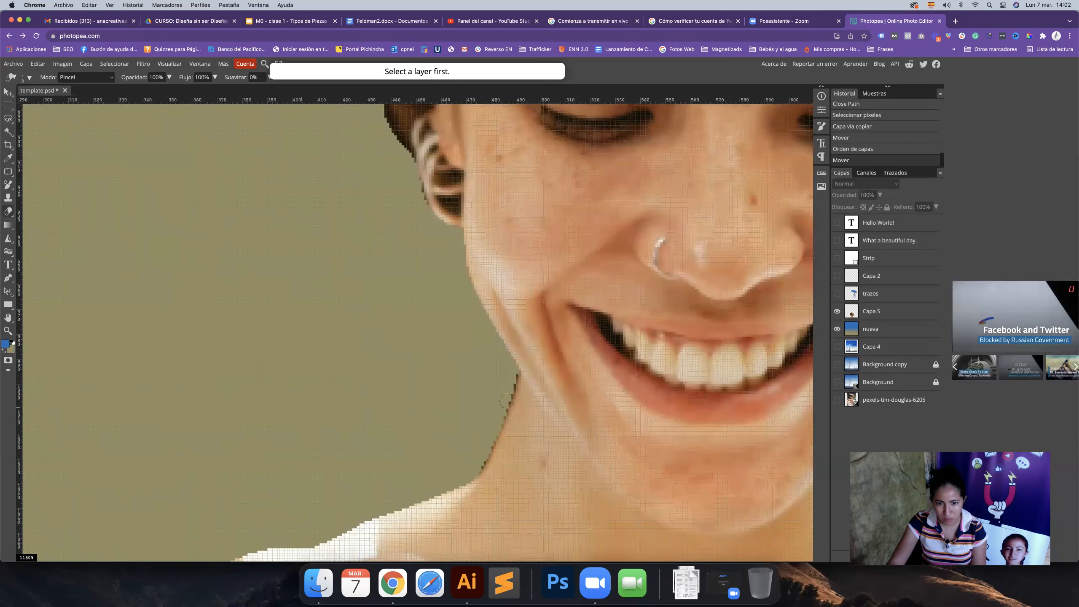
click(837, 311)
click(837, 312)
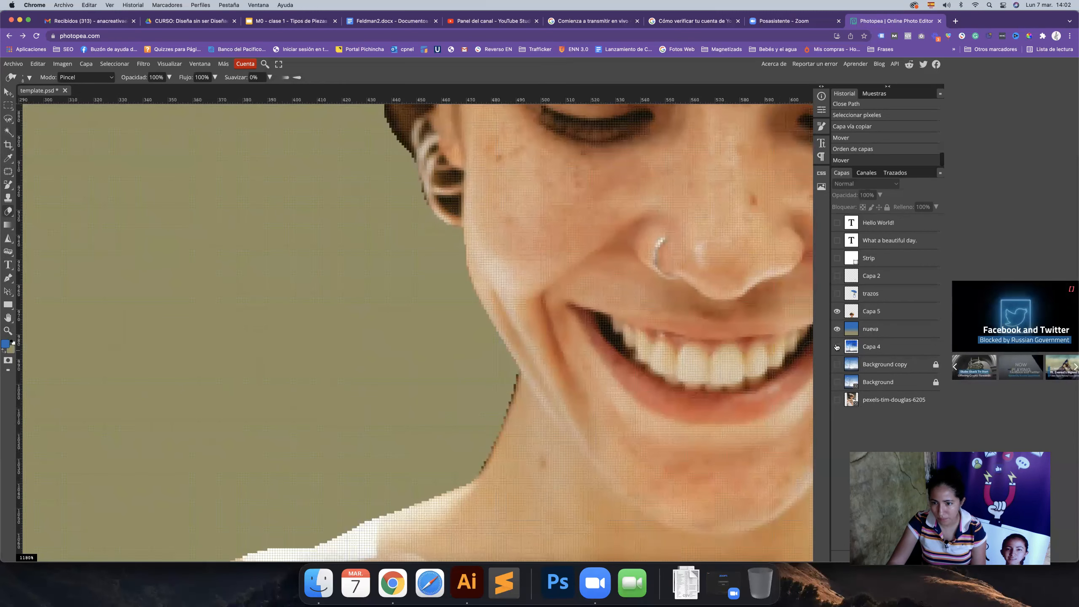
click(882, 311)
mouse_move(510, 377)
mouse_down()
mouse_move(512, 400)
mouse_move(482, 434)
mouse_up()
Step: Enlarge the Eraser and remove the remaining dark fringe down the neck to the shoulder
right_click(479, 402)
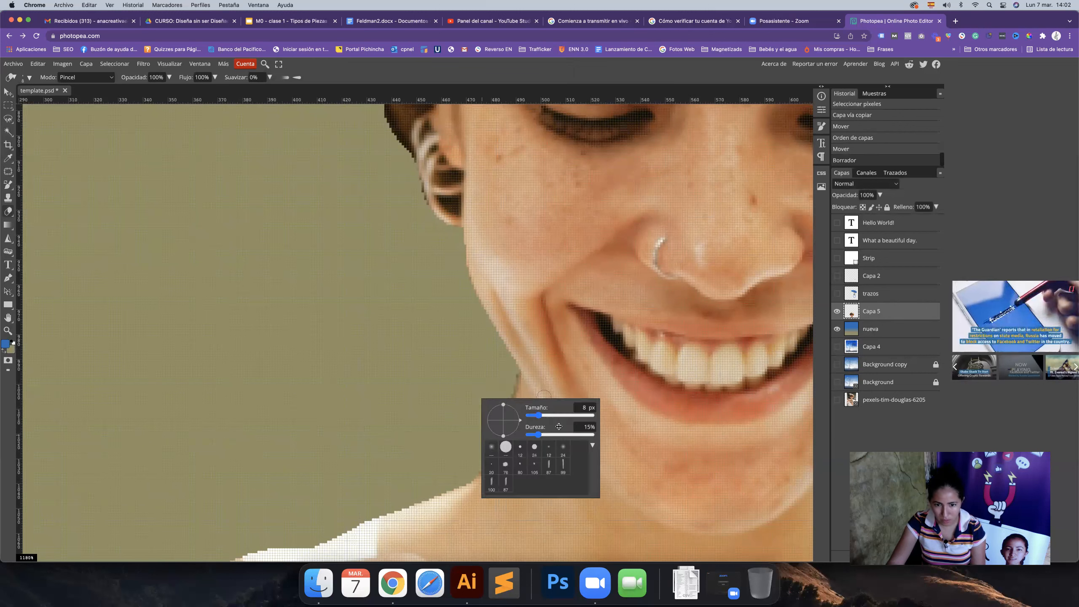
mouse_move(546, 416)
mouse_down()
mouse_move(497, 386)
mouse_move(478, 426)
mouse_move(494, 400)
mouse_up()
click(479, 371)
click(504, 377)
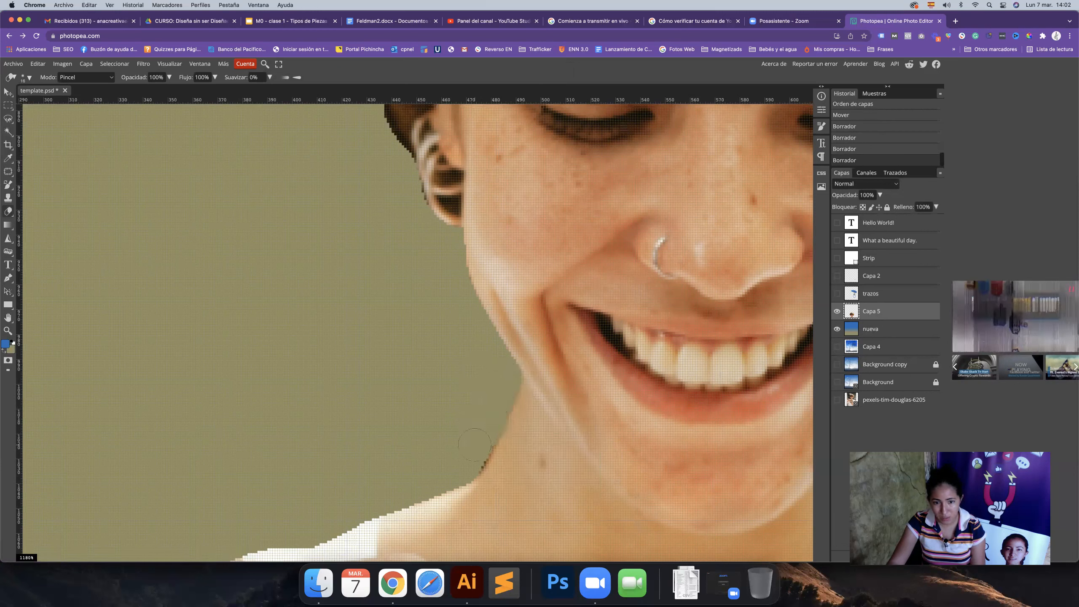
mouse_move(466, 456)
mouse_down()
mouse_move(475, 448)
mouse_move(468, 464)
mouse_up()
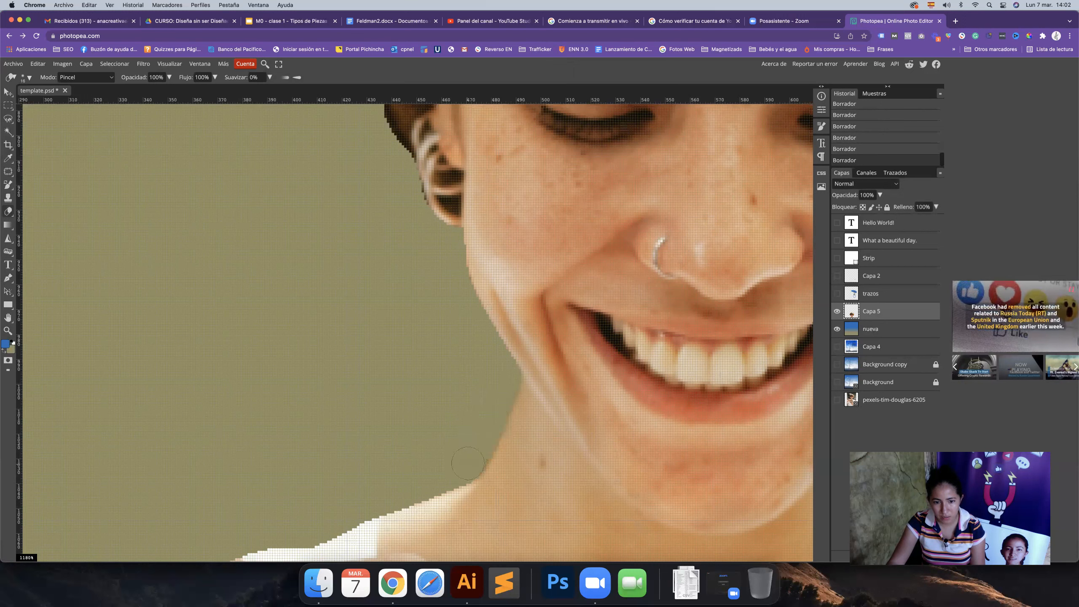
drag(434, 373, 354, 386)
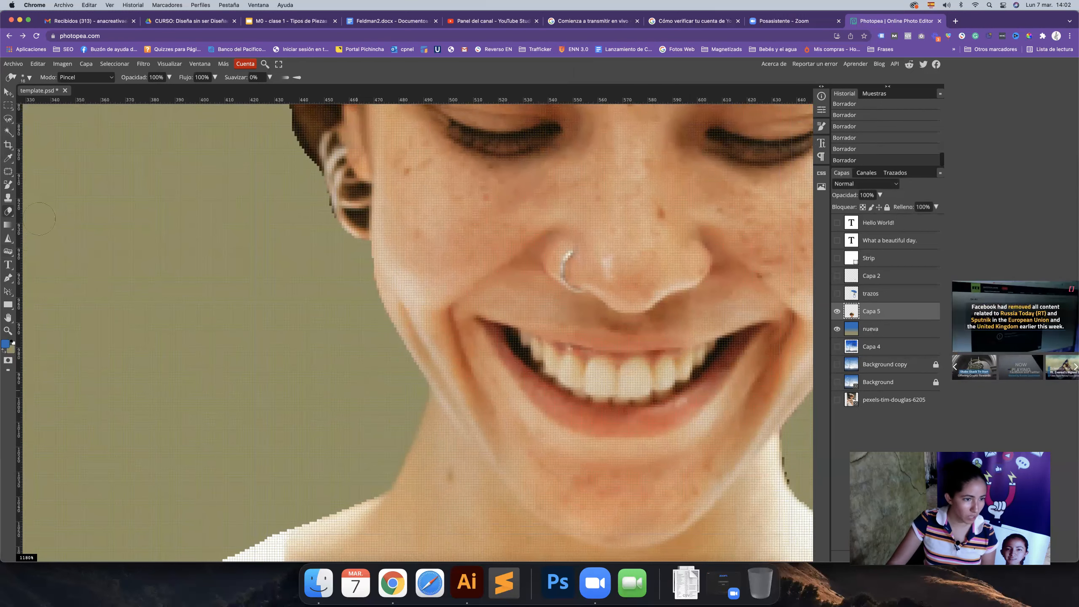
Step: Choose the smudge tool (Herramienta Borrador), shrink its brush, and smooth Capa 5's jagged edge along the cheek and jaw
right_click(9, 188)
click(10, 201)
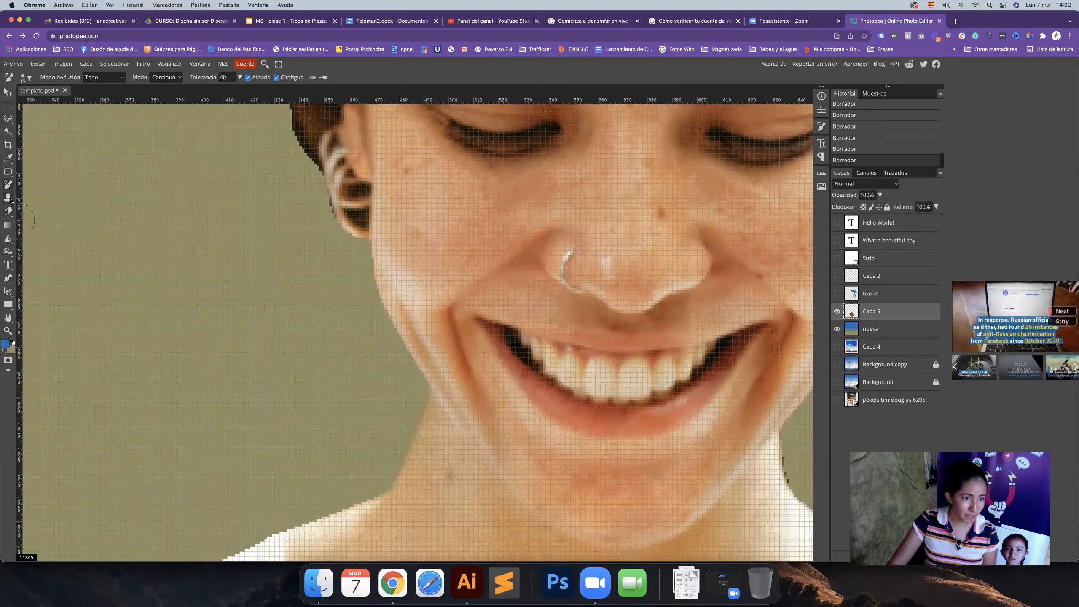
click(9, 199)
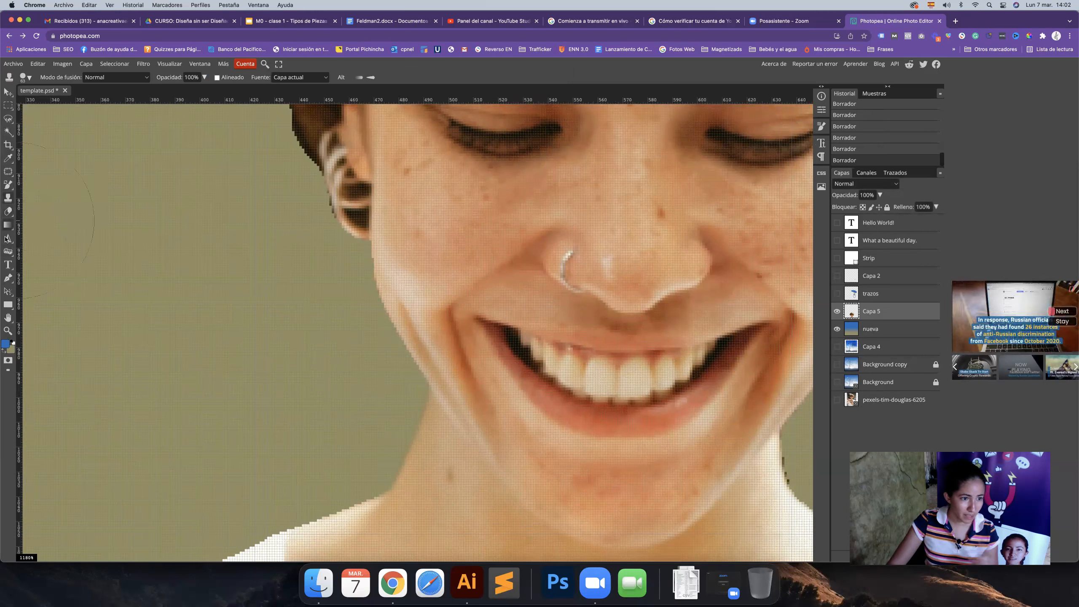
click(9, 211)
click(9, 240)
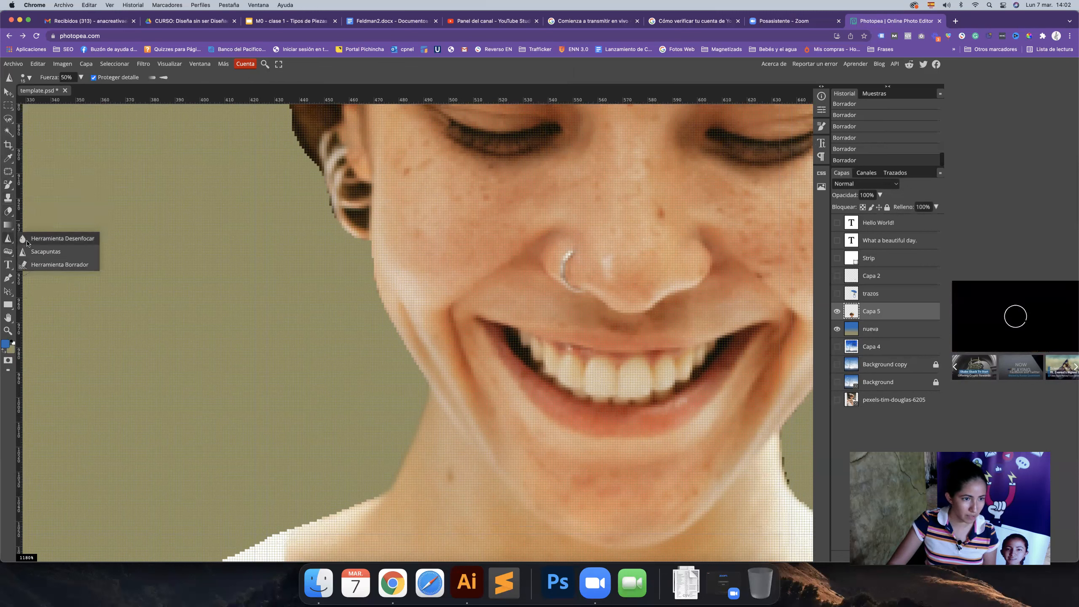
click(43, 264)
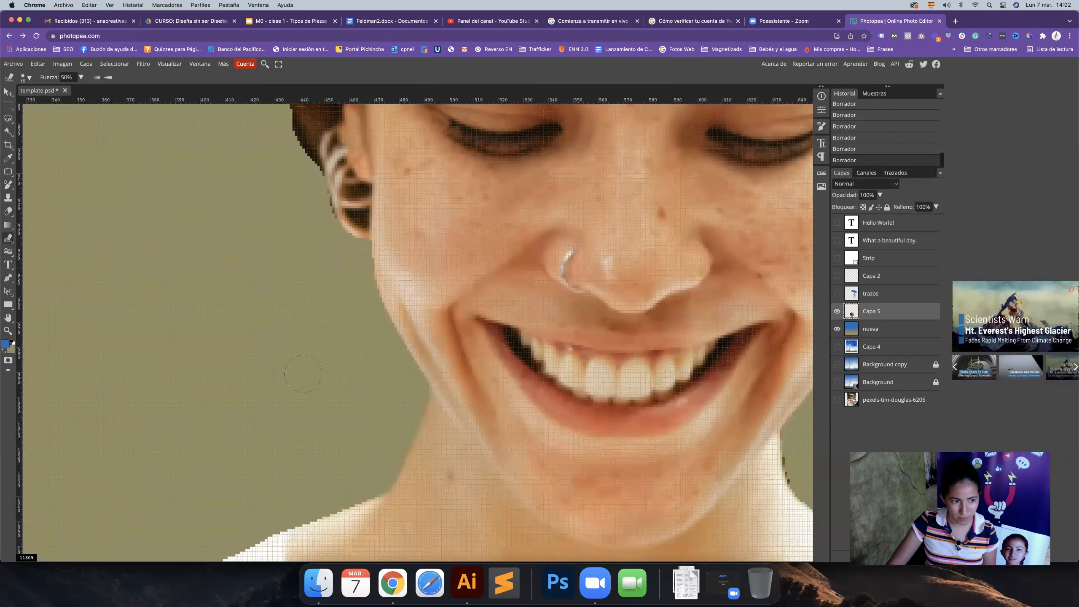
right_click(387, 319)
drag(444, 336, 446, 336)
click(374, 291)
drag(374, 290, 369, 261)
scroll(371, 258, down, 1)
mouse_move(395, 331)
mouse_down()
mouse_move(414, 366)
mouse_move(347, 261)
mouse_up()
key(super+z)
scroll(352, 317, up, 4)
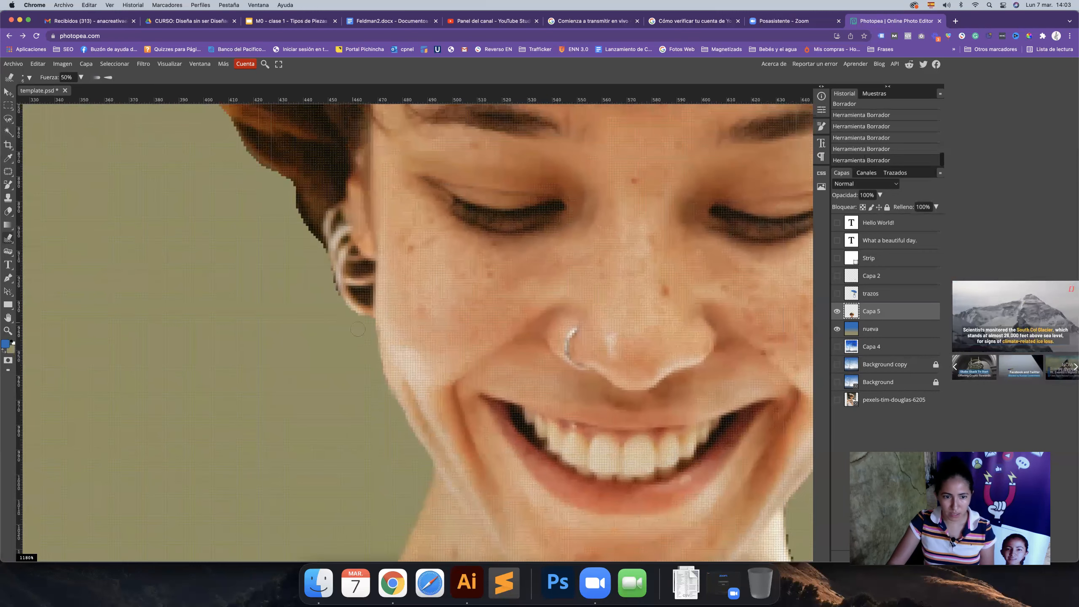
Step: Smudge Capa 5's edge around the earlobe, the dark hair behind the ear, and the outer orange curl
mouse_move(350, 314)
mouse_down()
mouse_move(363, 322)
mouse_move(342, 293)
mouse_up()
key(super+z)
scroll(361, 340, up, 5)
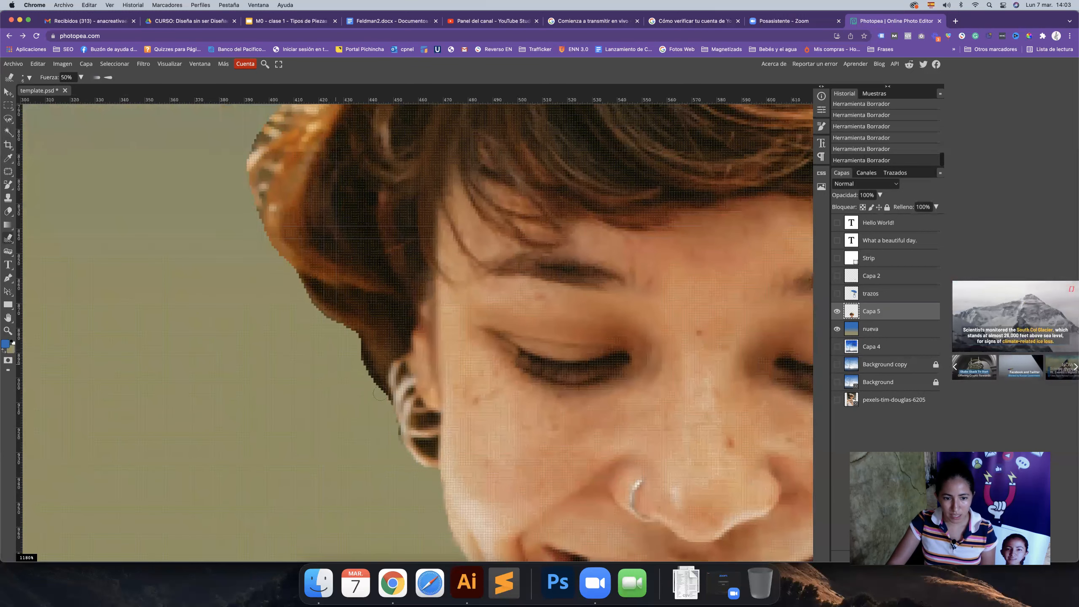
drag(380, 393, 357, 339)
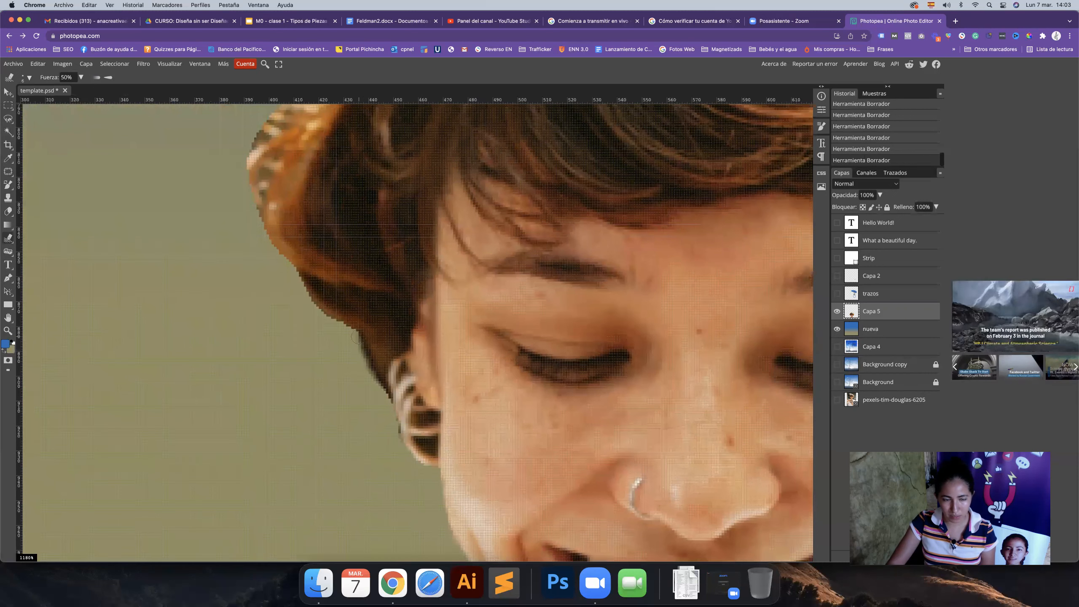
scroll(325, 356, up, 3)
scroll(325, 357, left, 2)
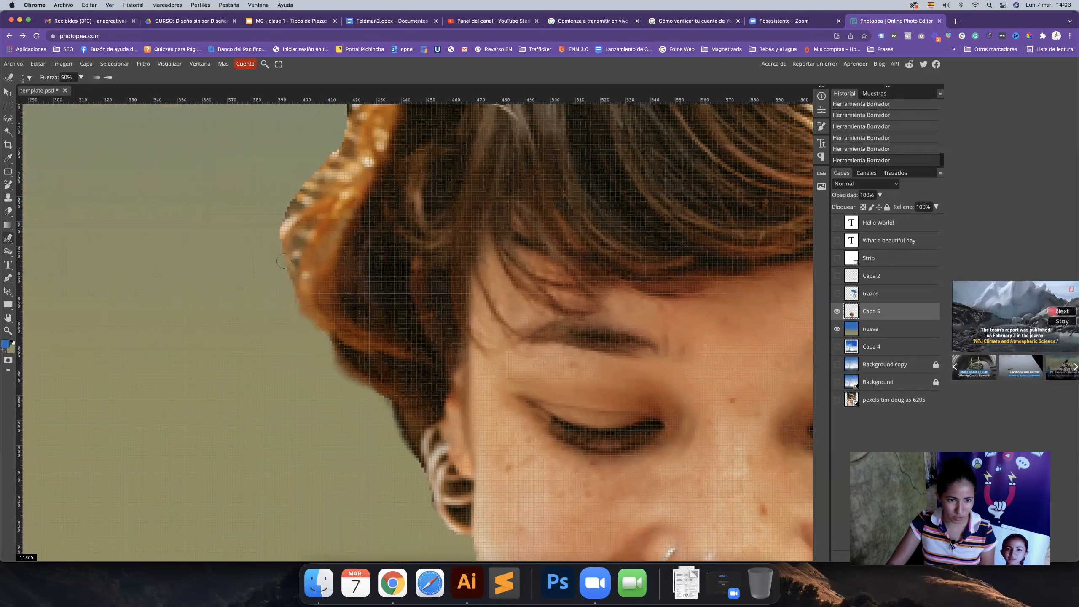
drag(291, 255, 273, 364)
Step: Smooth the hair outline from the outer curls up toward the crown with the smudge tool
scroll(273, 364, up, 3)
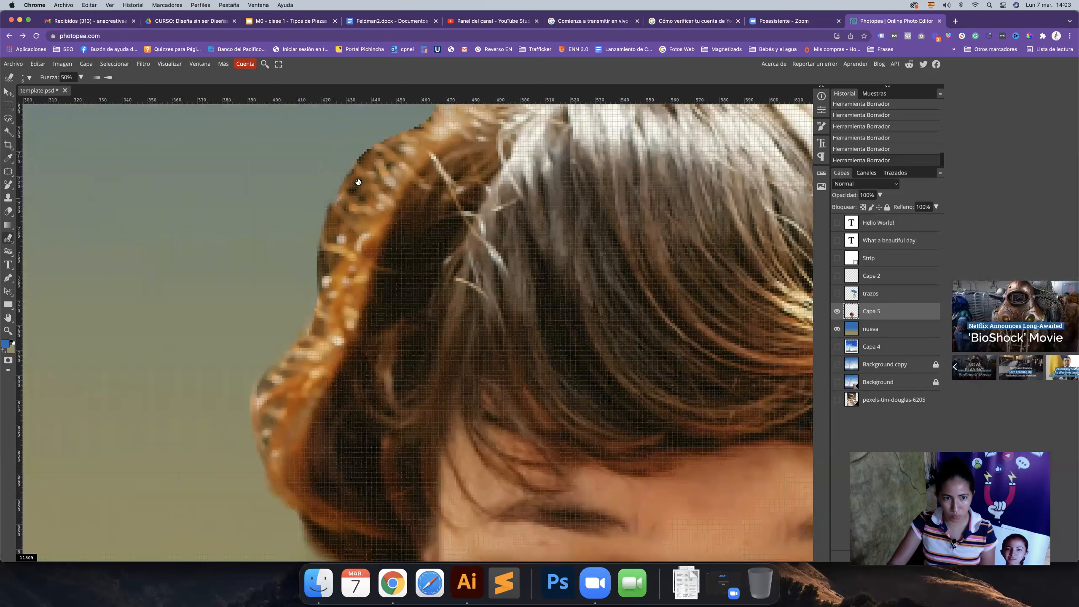
scroll(358, 182, up, 5)
scroll(358, 182, right, 3)
mouse_move(362, 233)
mouse_down()
mouse_move(387, 219)
mouse_move(372, 212)
mouse_move(439, 183)
mouse_move(430, 181)
mouse_move(449, 164)
mouse_move(560, 143)
mouse_move(539, 139)
mouse_move(664, 133)
mouse_up()
Step: Check the whole cut-out and smudge a jagged stretch of the light hair edge on the opposite side of the head
key(z)
scroll(516, 204, down, 10)
scroll(416, 334, up, 10)
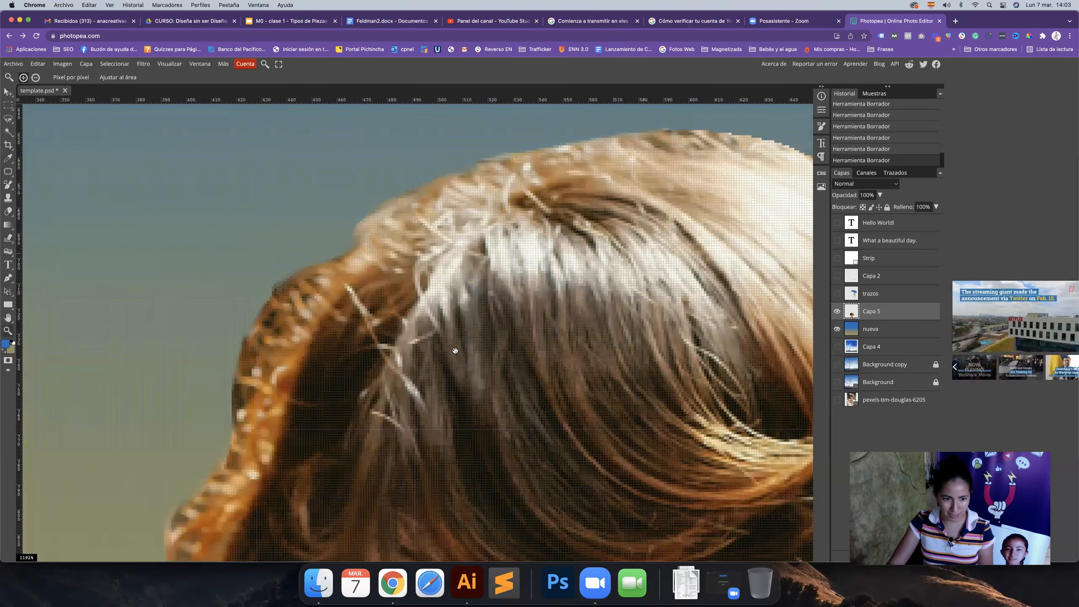
scroll(420, 347, down, 8)
scroll(480, 424, up, 2)
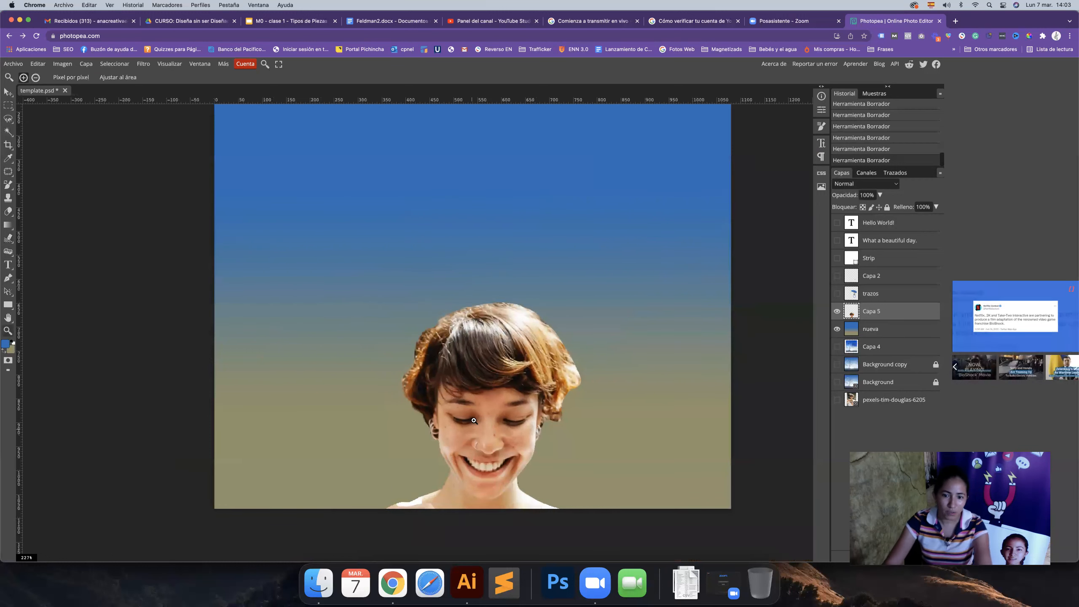
scroll(592, 373, up, 6)
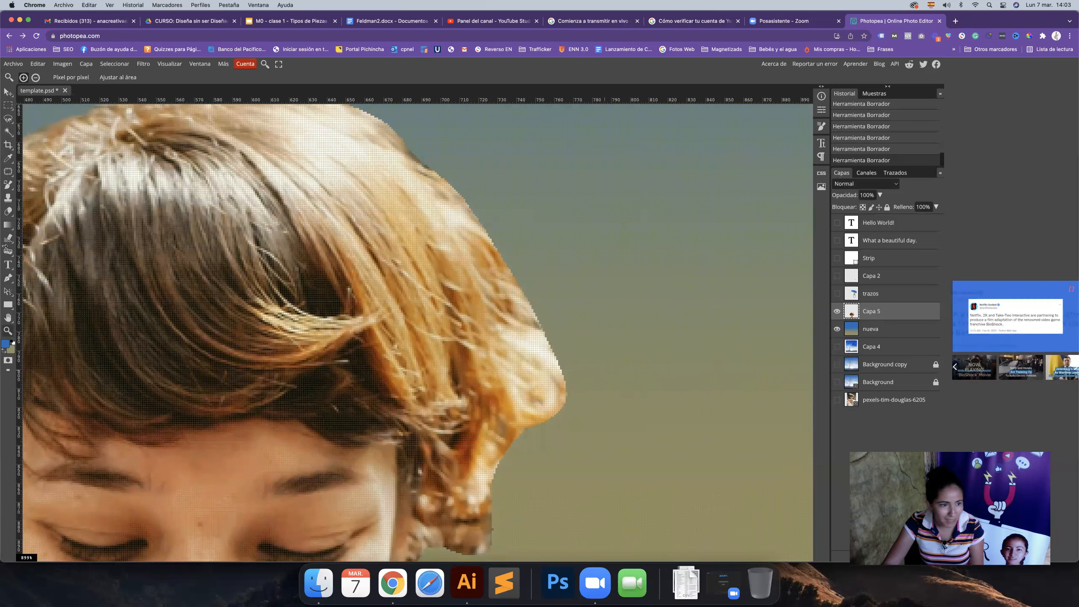
click(8, 238)
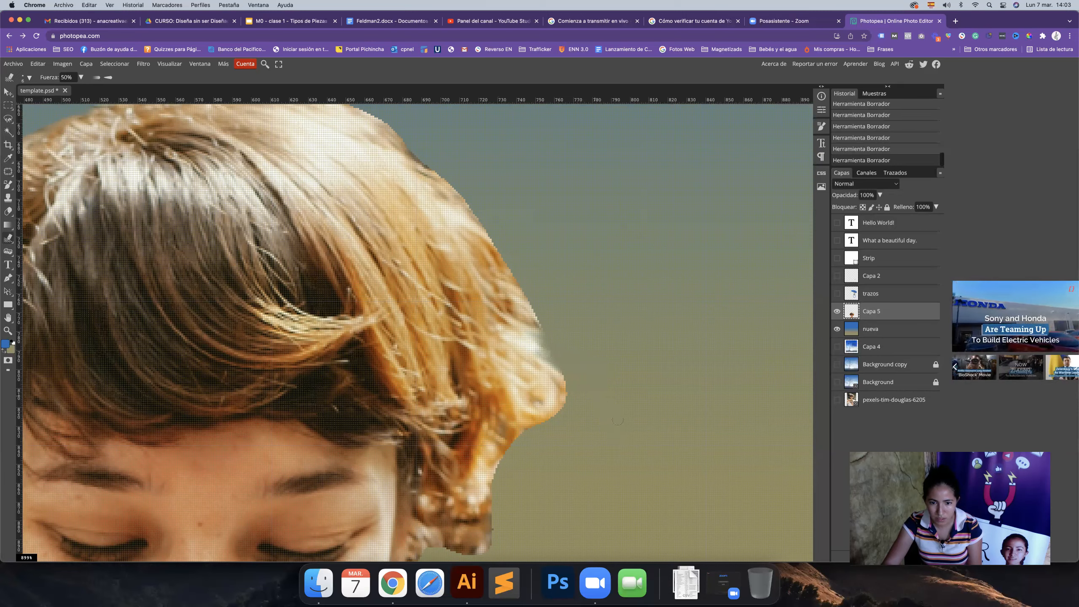
key(ctrl+0)
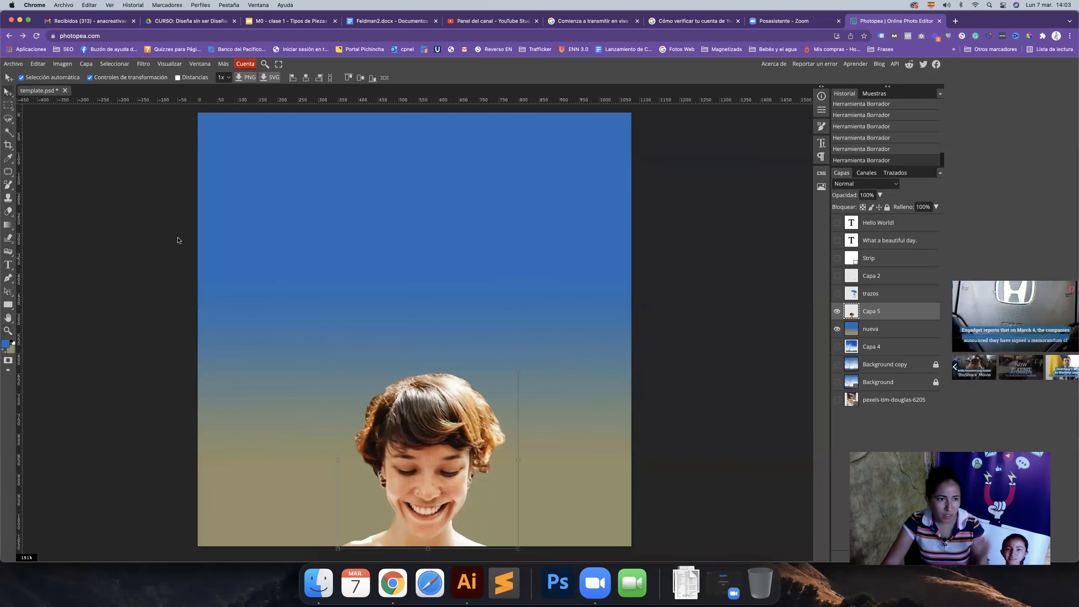
Step: Look through the Pen and path selection tool variants with no layer selected
click(172, 242)
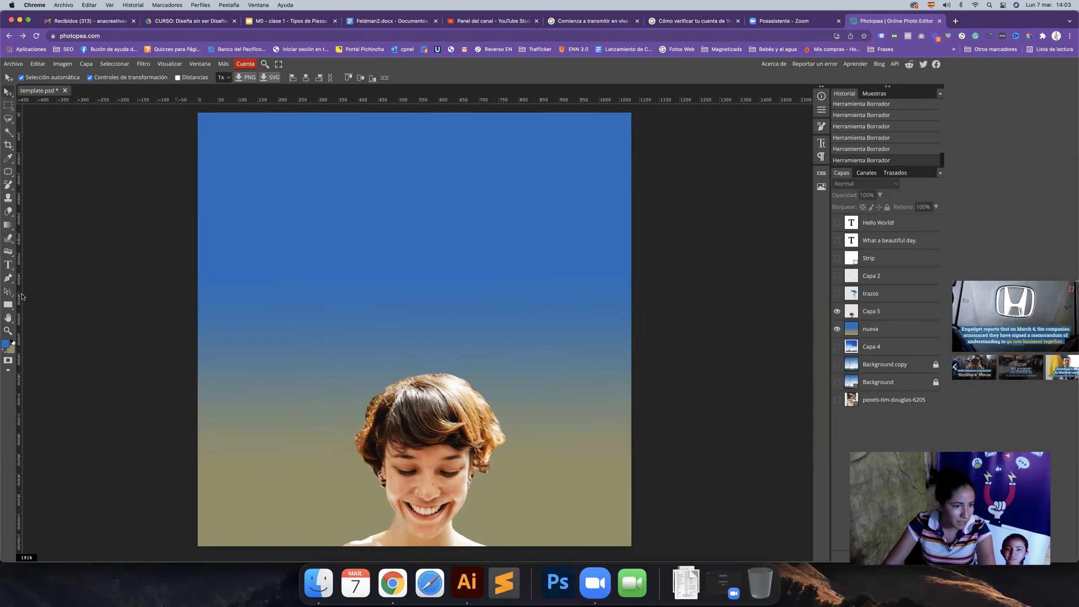
right_click(8, 281)
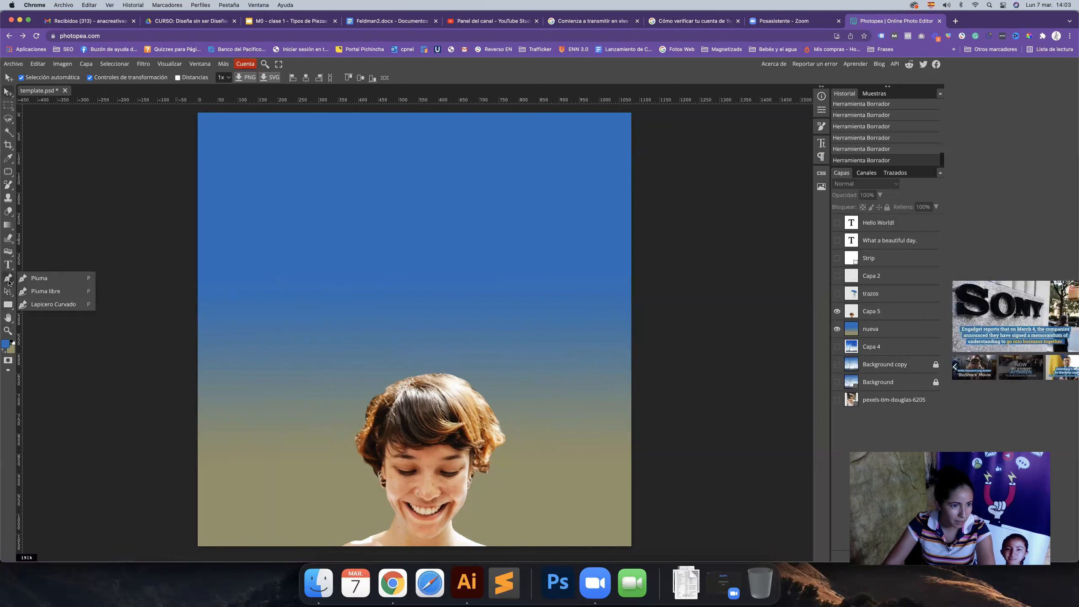
click(9, 282)
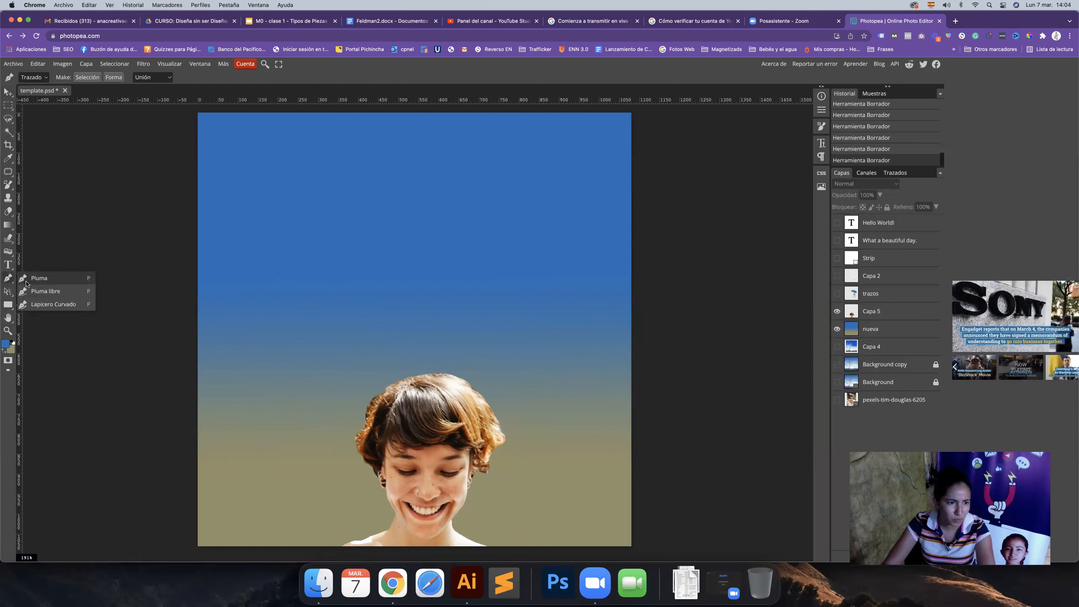
click(26, 281)
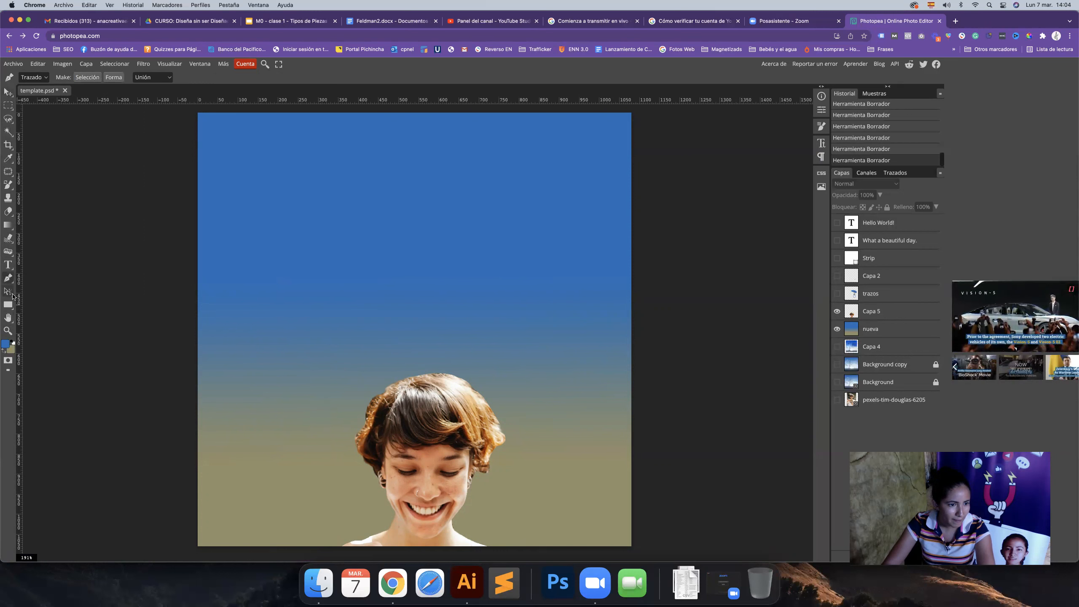
right_click(9, 292)
click(9, 293)
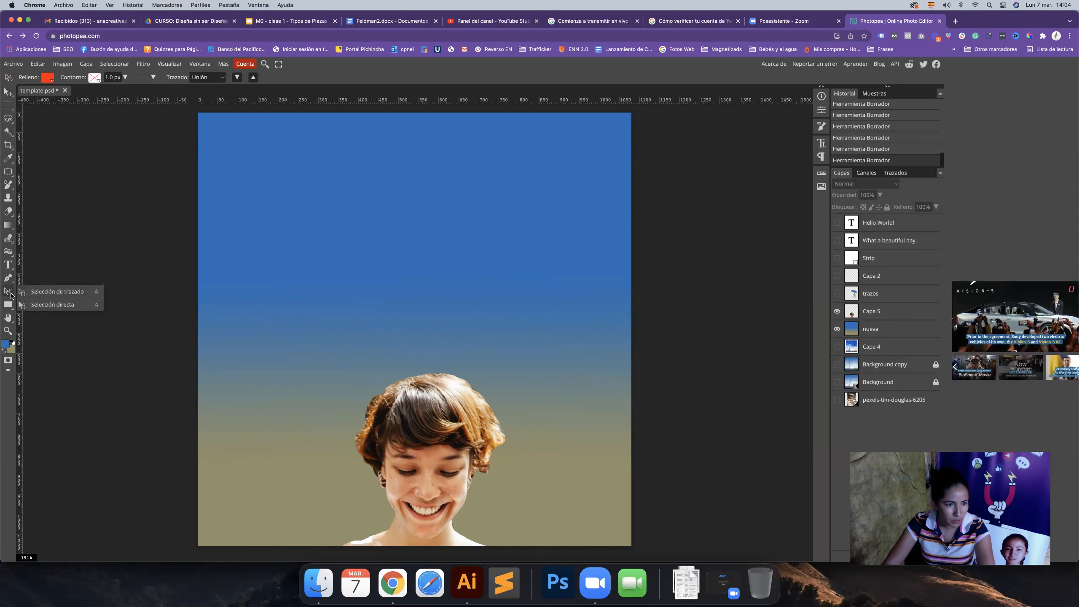
Step: Draw a test rectangle path above the head with the Rectangle tool and undo it
right_click(8, 305)
click(26, 308)
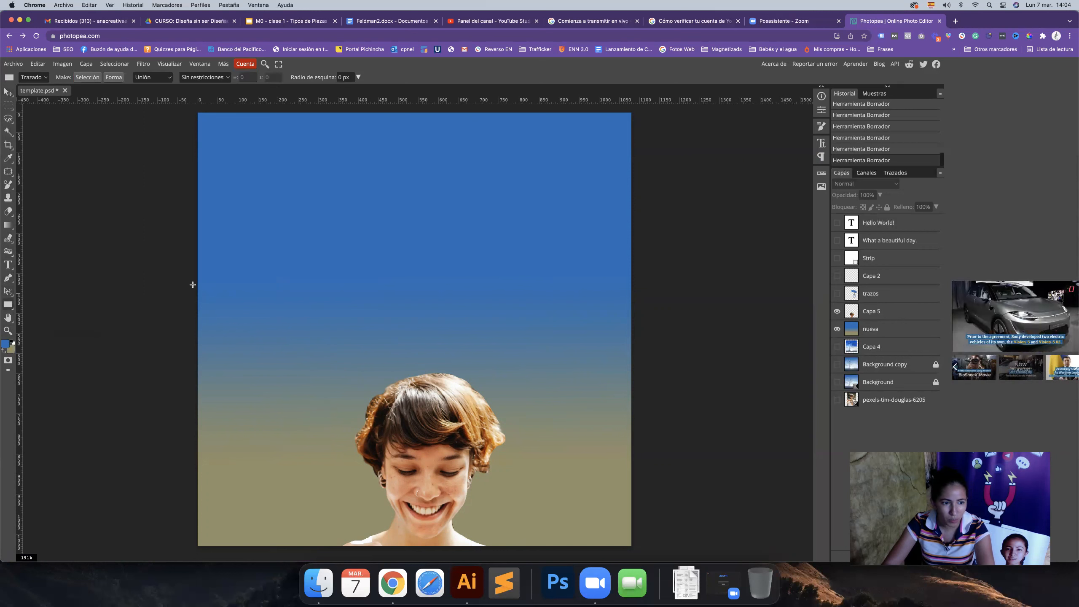
drag(271, 218, 493, 328)
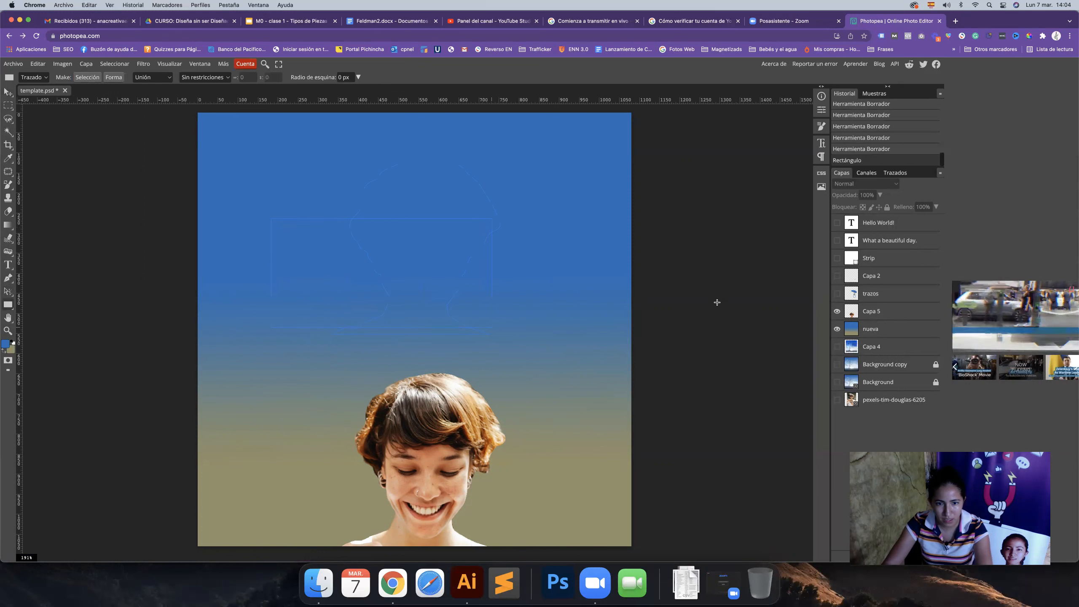
key(super+z)
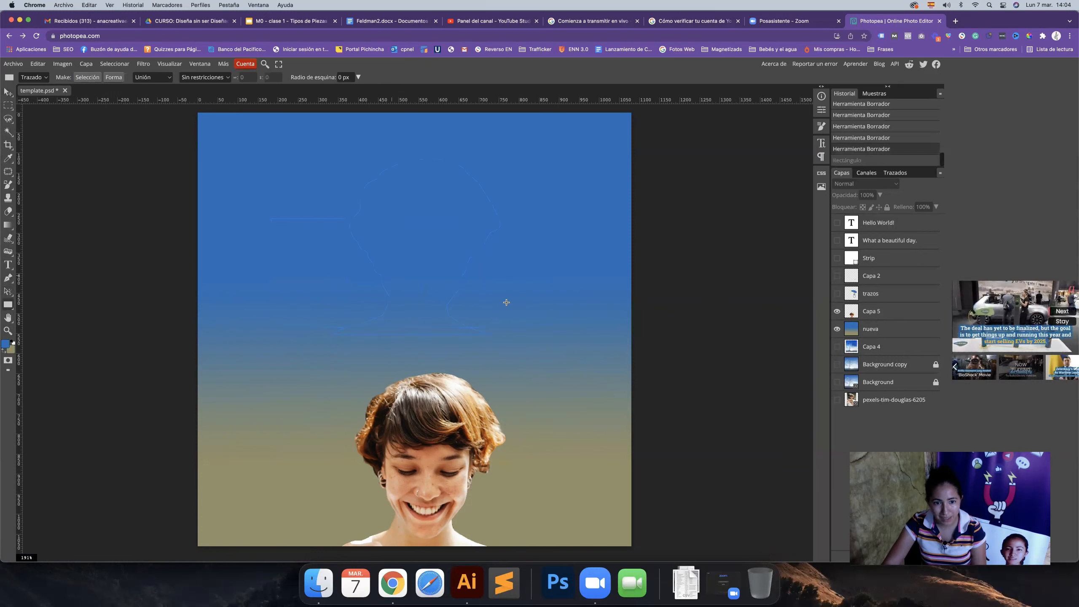
Step: View the saved Work Path and try to fill it with no layer selected
click(896, 173)
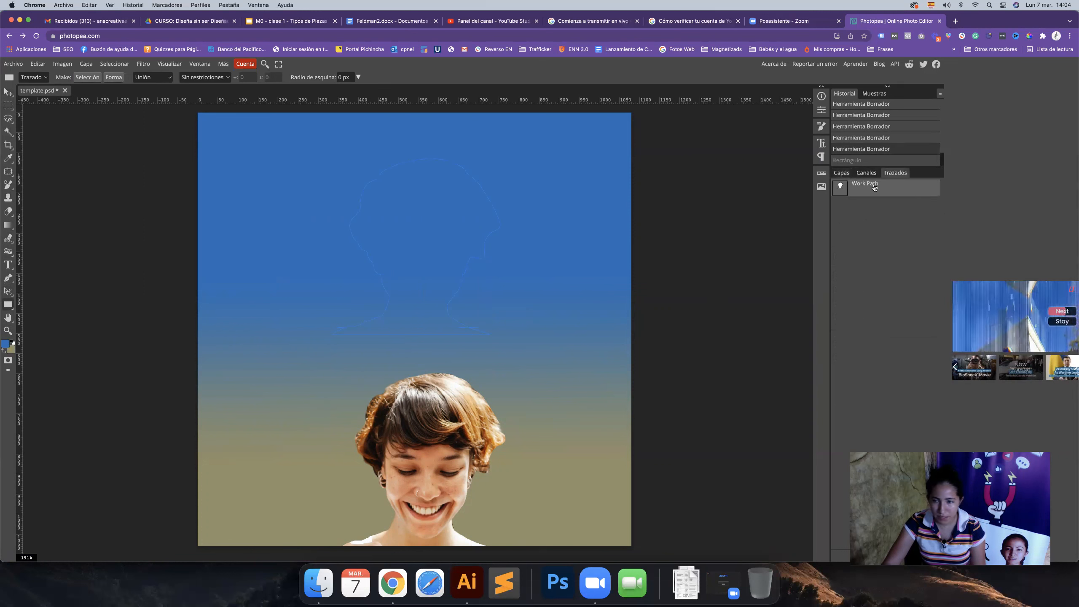
click(849, 174)
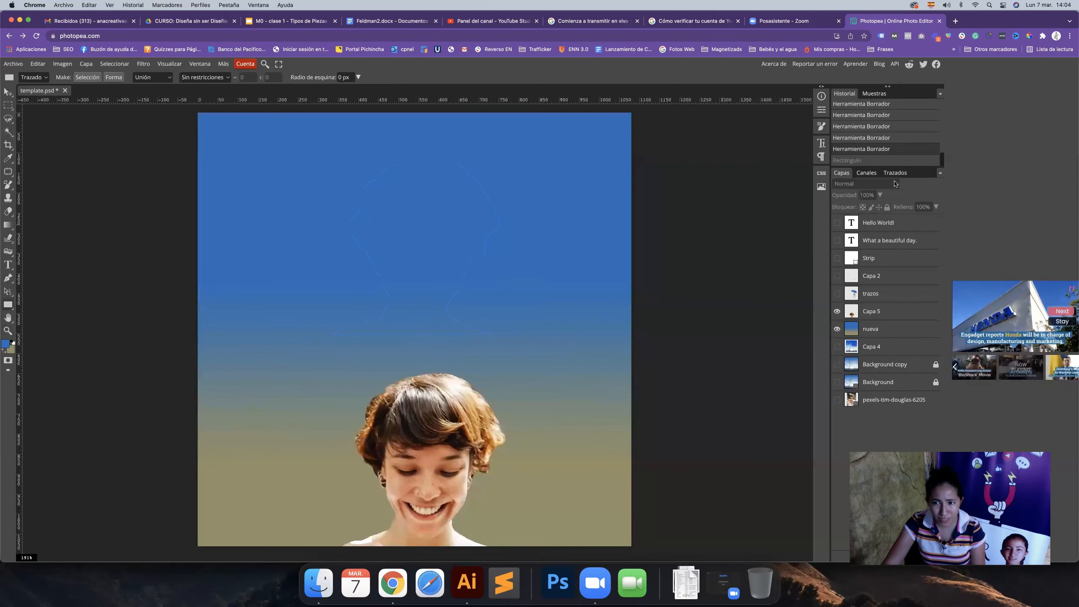
right_click(487, 198)
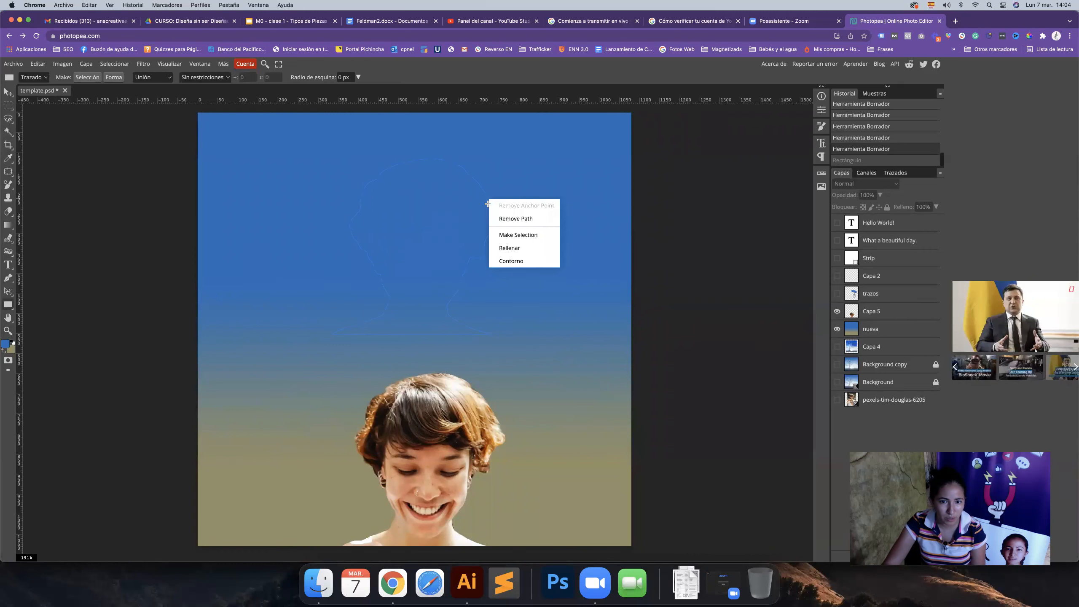
click(527, 251)
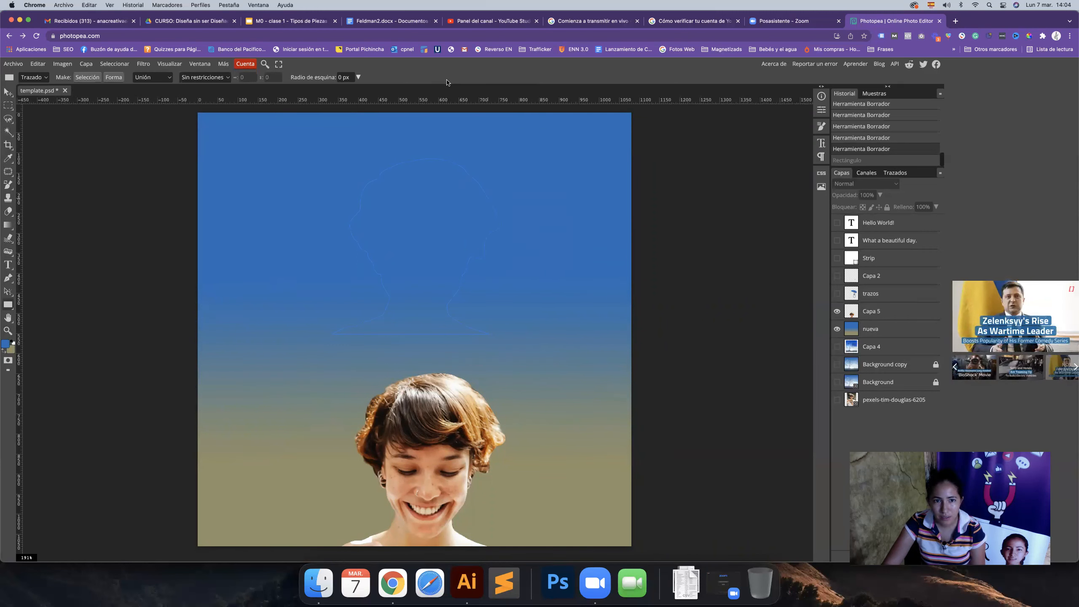
Step: Fill the head-shaped path with the blue foreground color on Capa 5 and undo the fill
click(880, 311)
right_click(491, 202)
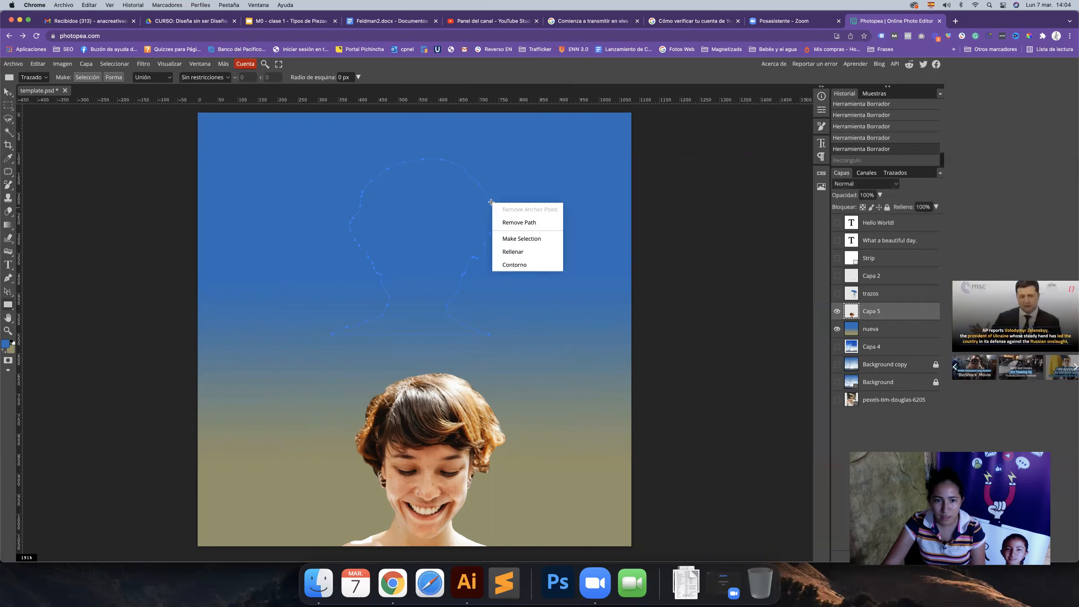
click(526, 251)
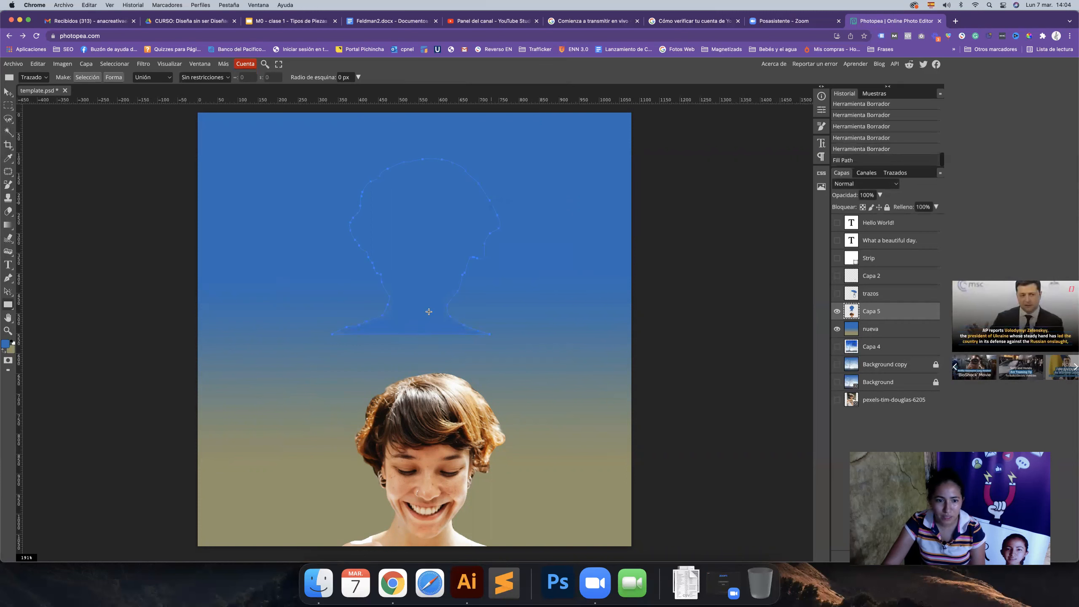
key(super+z)
Step: Make a smoothed (Alisado) selection from the head-shaped path and deselect it
right_click(495, 209)
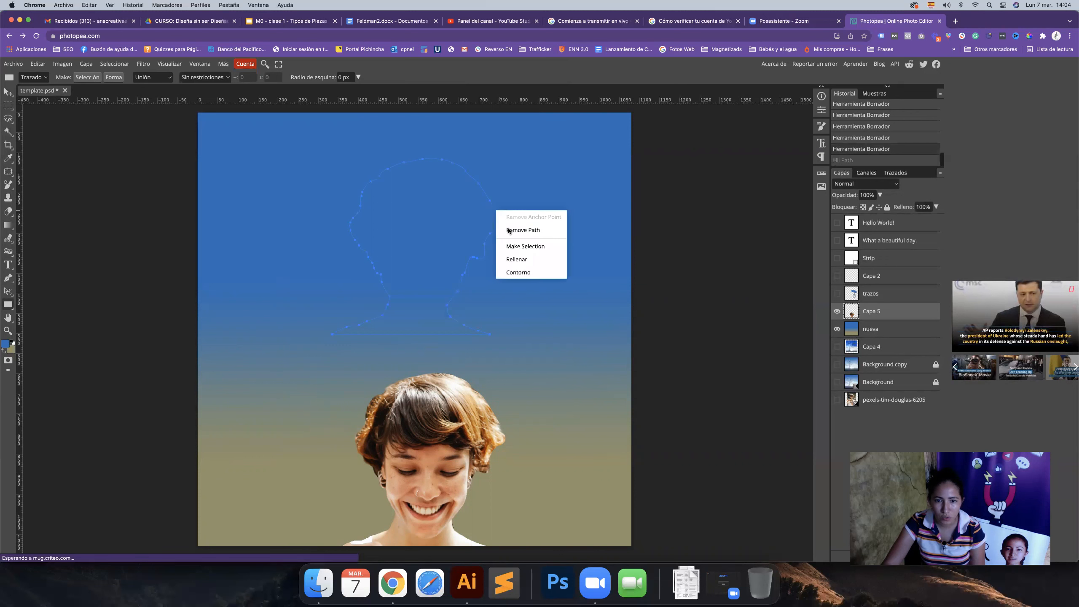
click(534, 250)
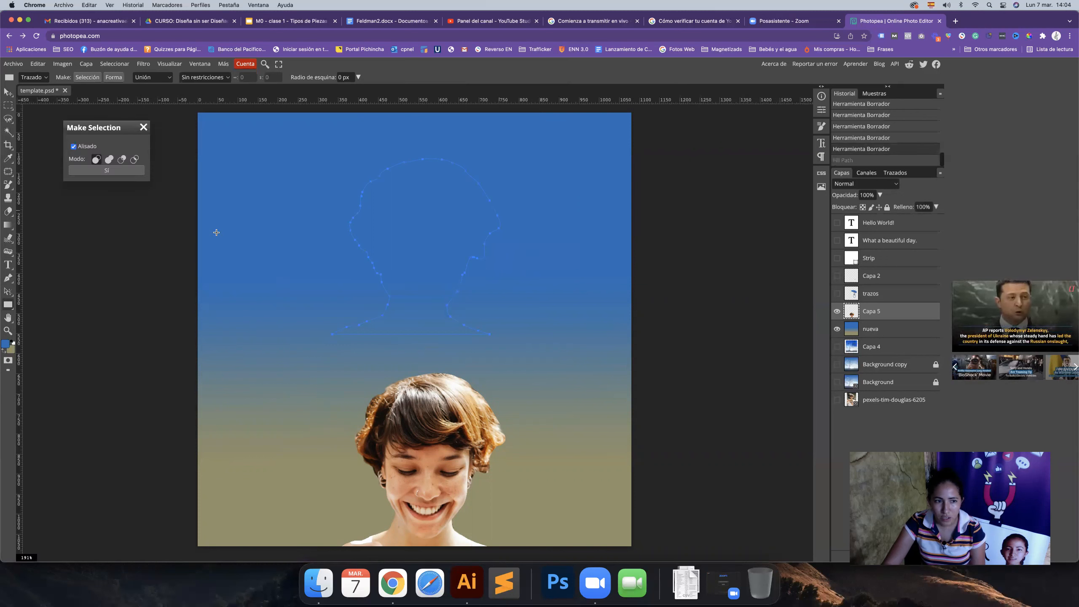
click(102, 171)
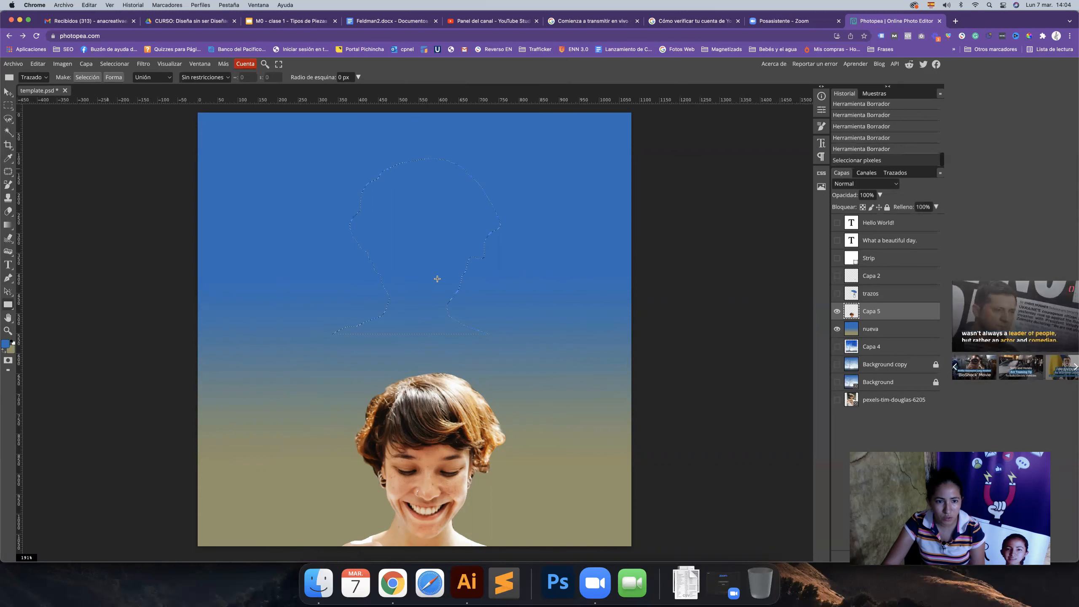
key(super+d)
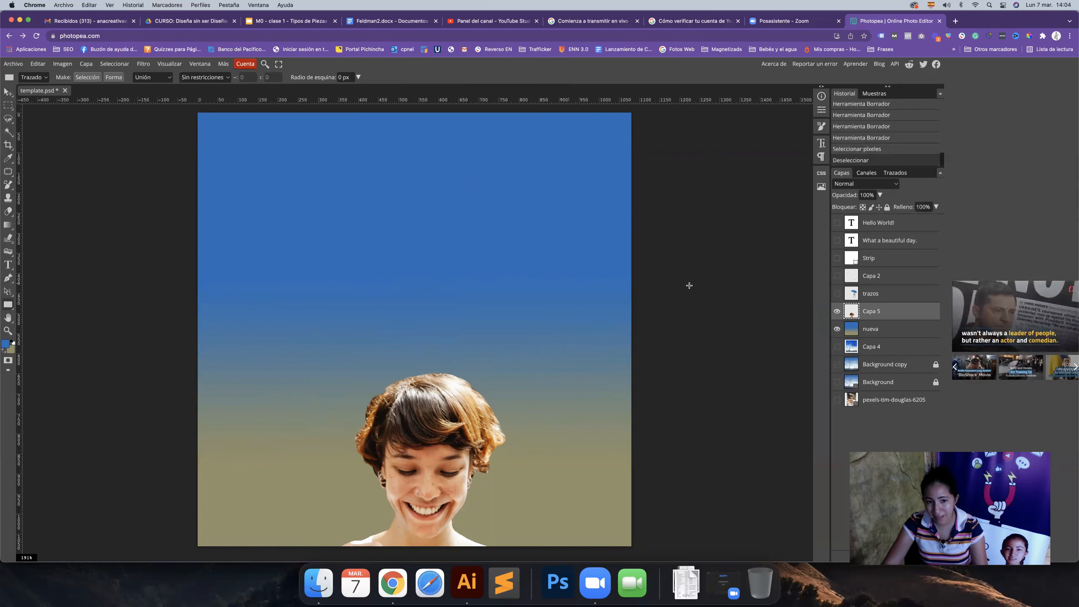
Step: Load Capa 5's pixels as a selection and replace it with a selection loaded from the Work Path
super+click(848, 315)
click(896, 184)
click(896, 174)
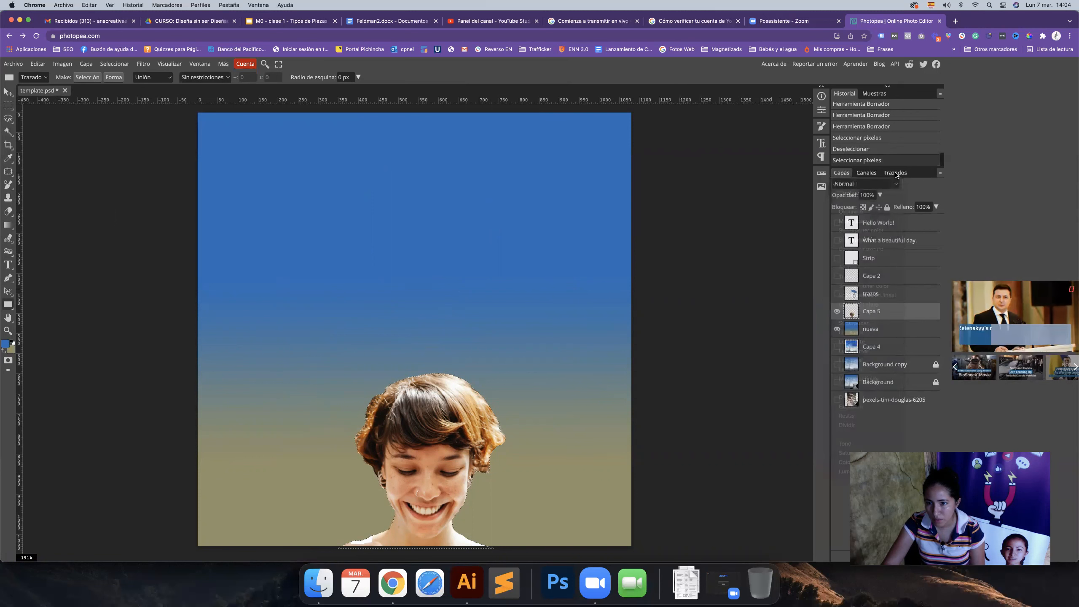
click(895, 172)
super+click(840, 187)
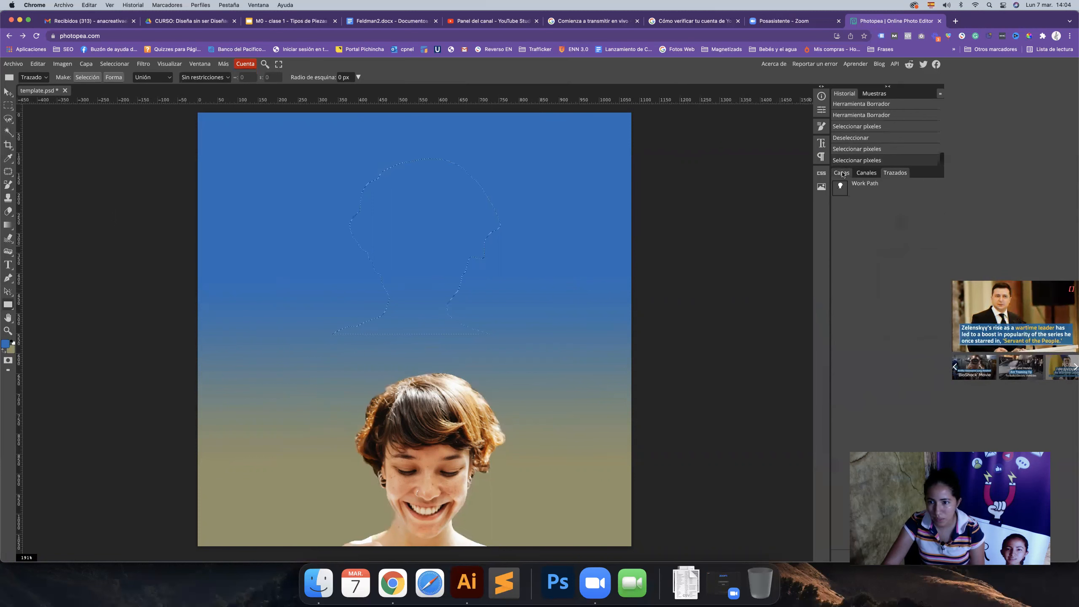
click(842, 172)
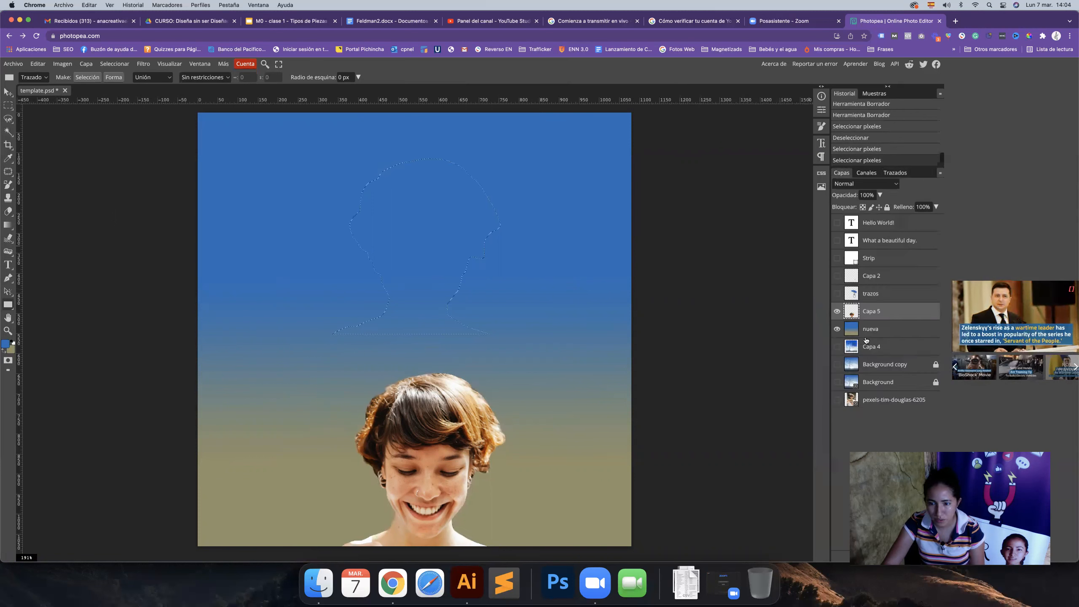
Step: Deselect, stroke the head-shaped path on Capa 5 with the Contorno command and undo the stroke
click(895, 173)
key(super+d)
right_click(487, 233)
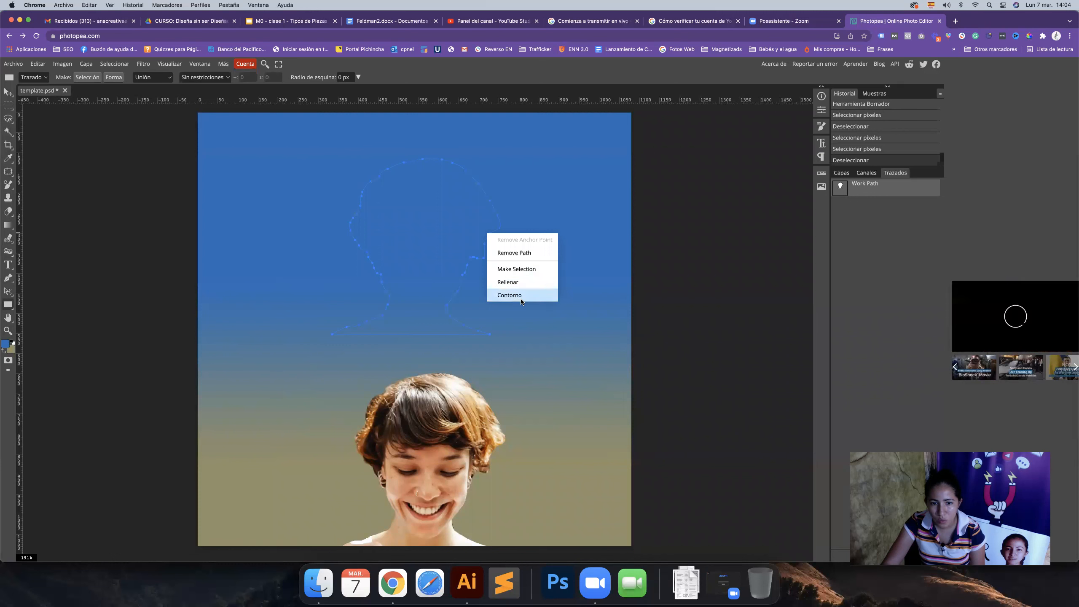
click(547, 299)
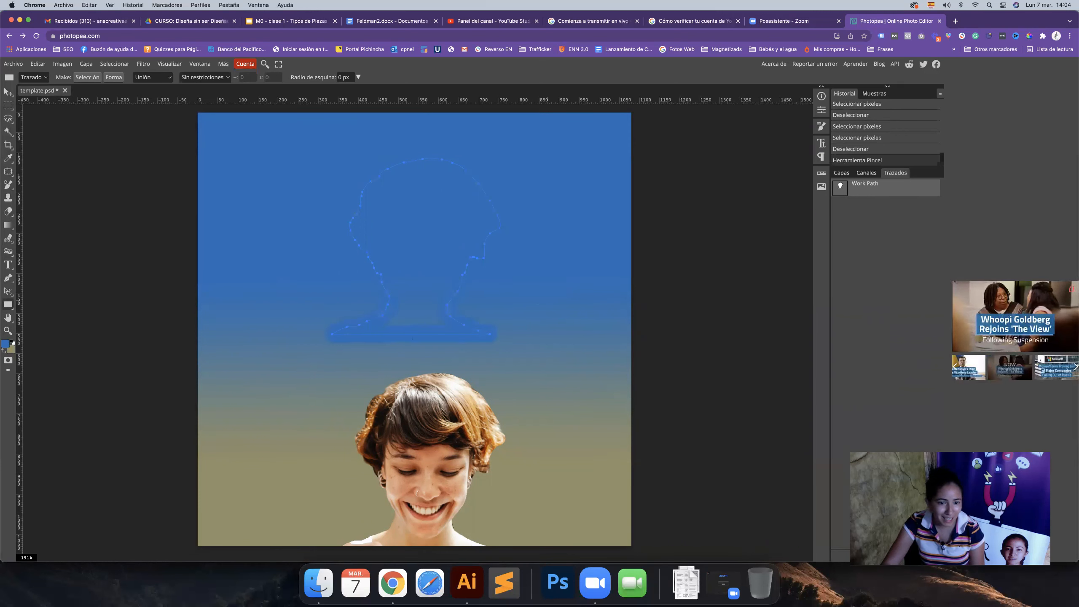
key(super+z)
right_click(515, 310)
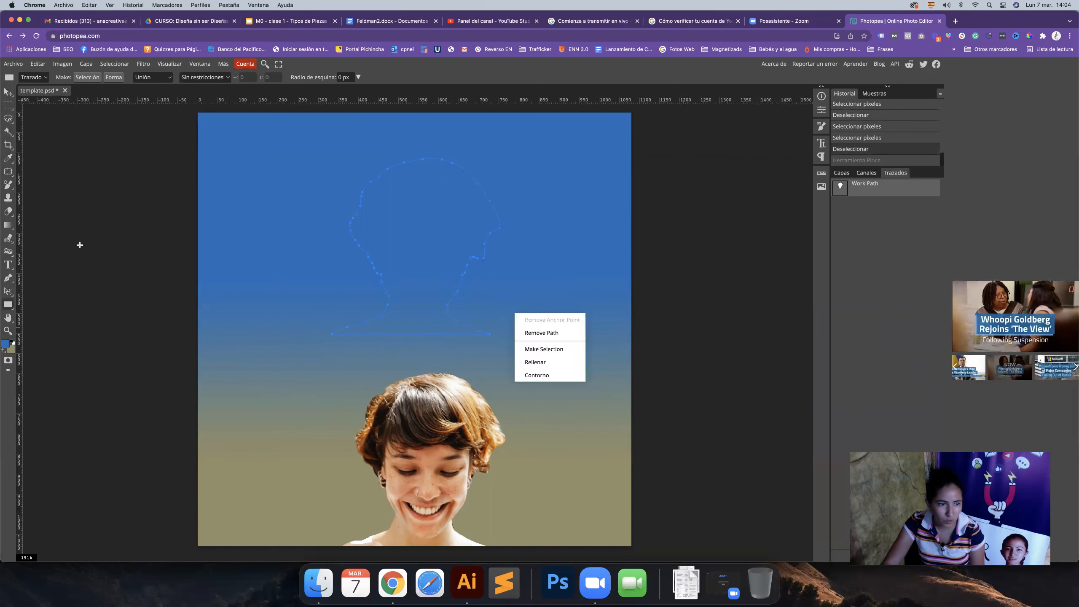
click(8, 187)
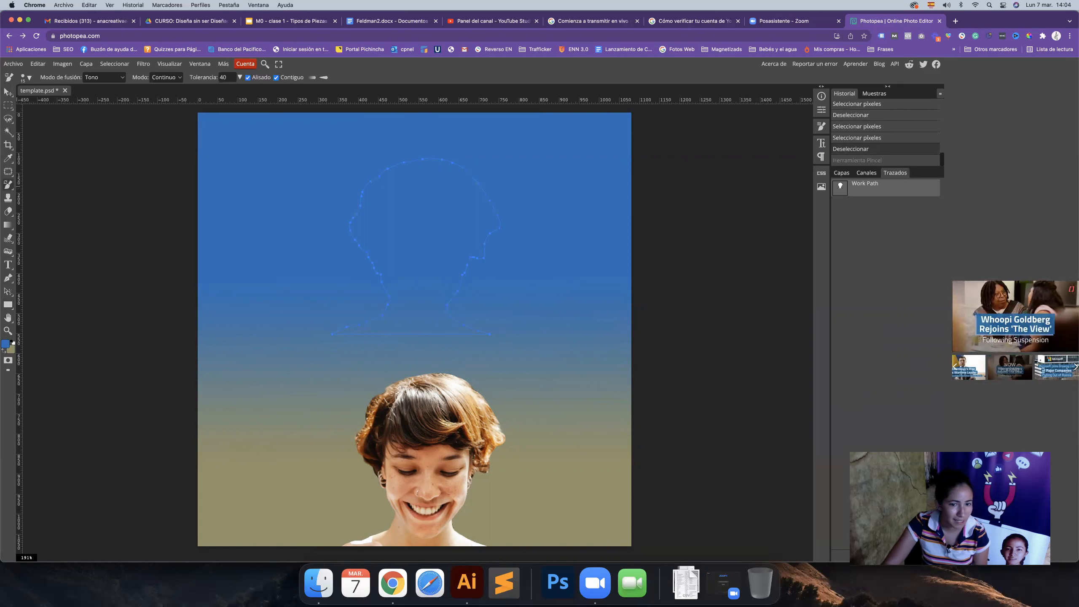
key(p)
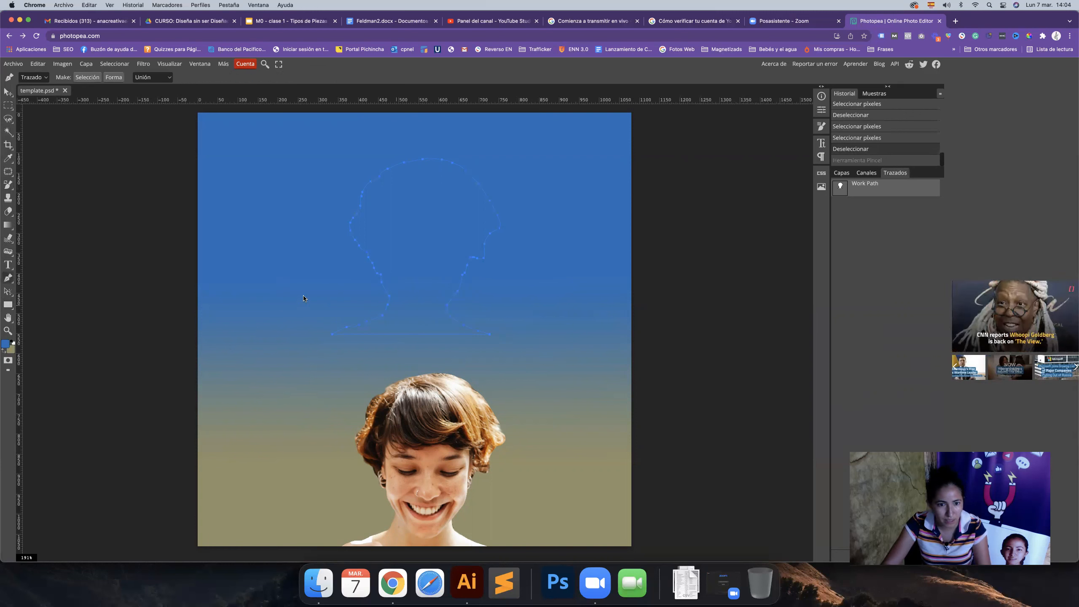
right_click(258, 264)
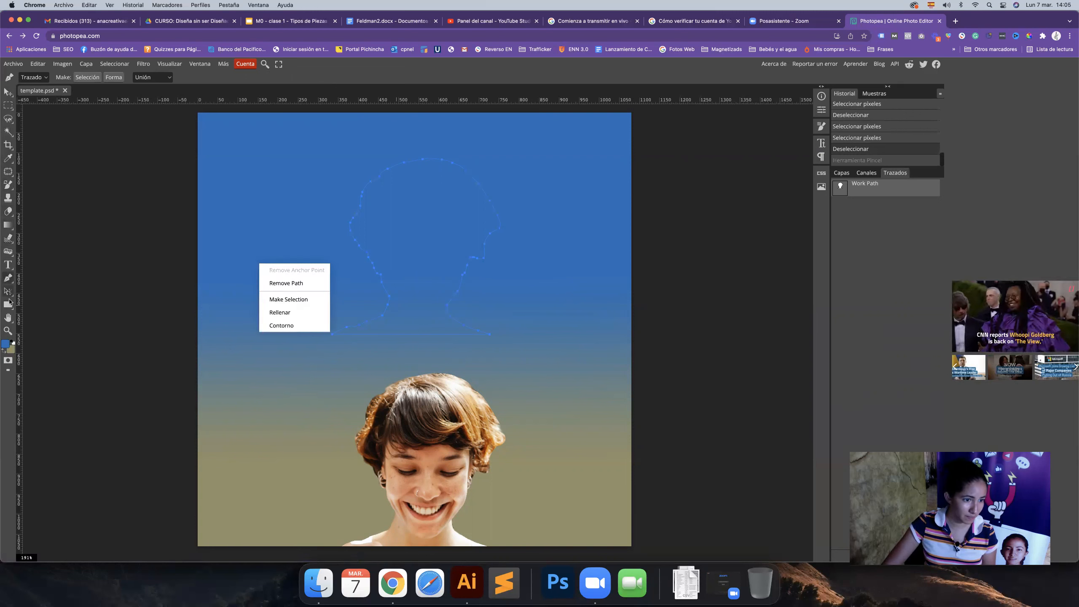
click(9, 211)
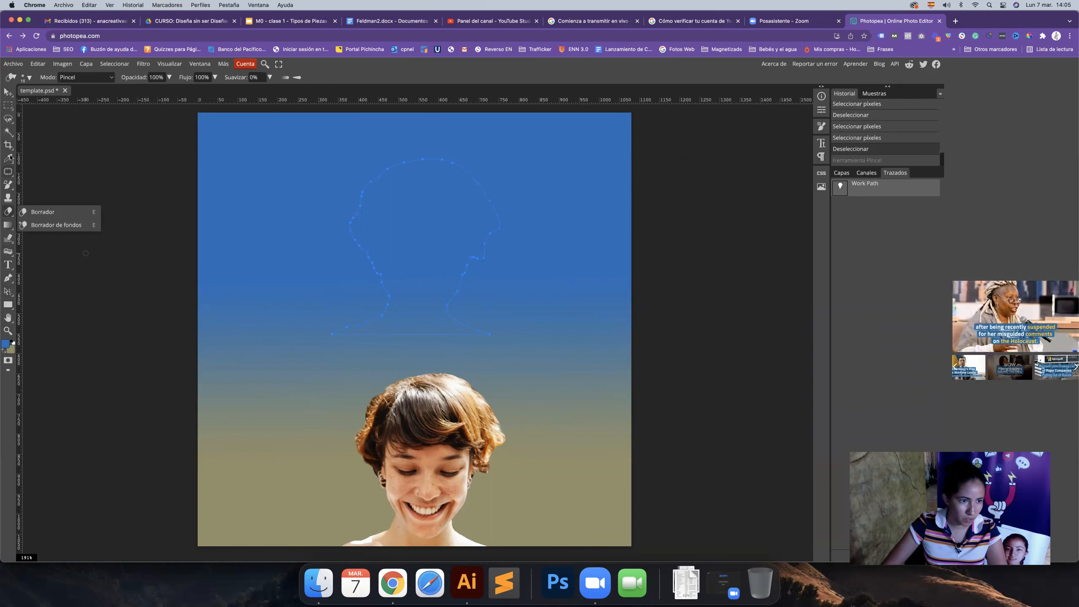
click(124, 162)
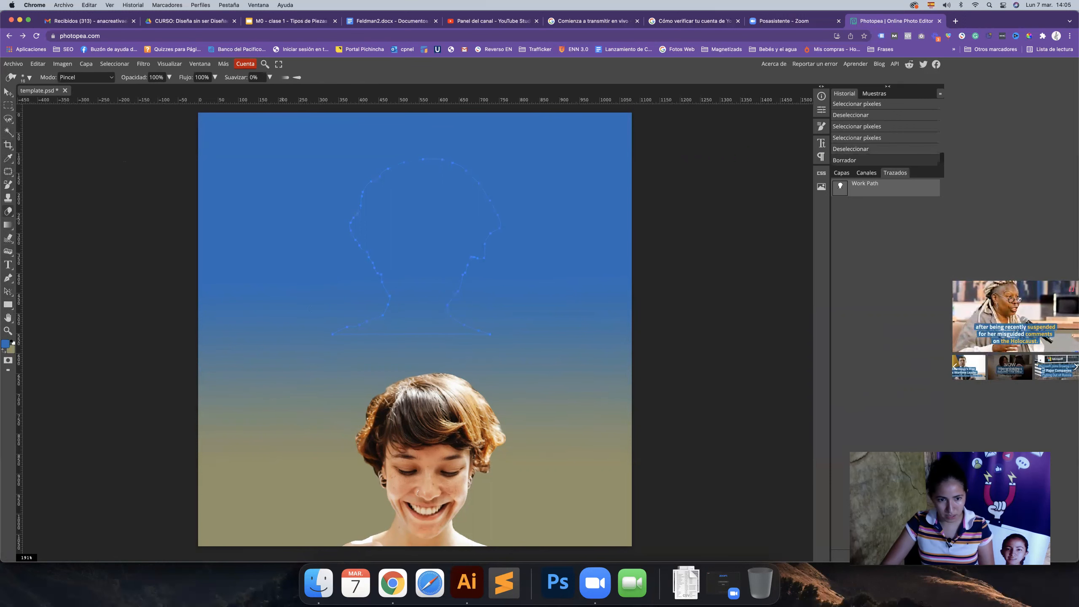
click(406, 334)
key(super+z)
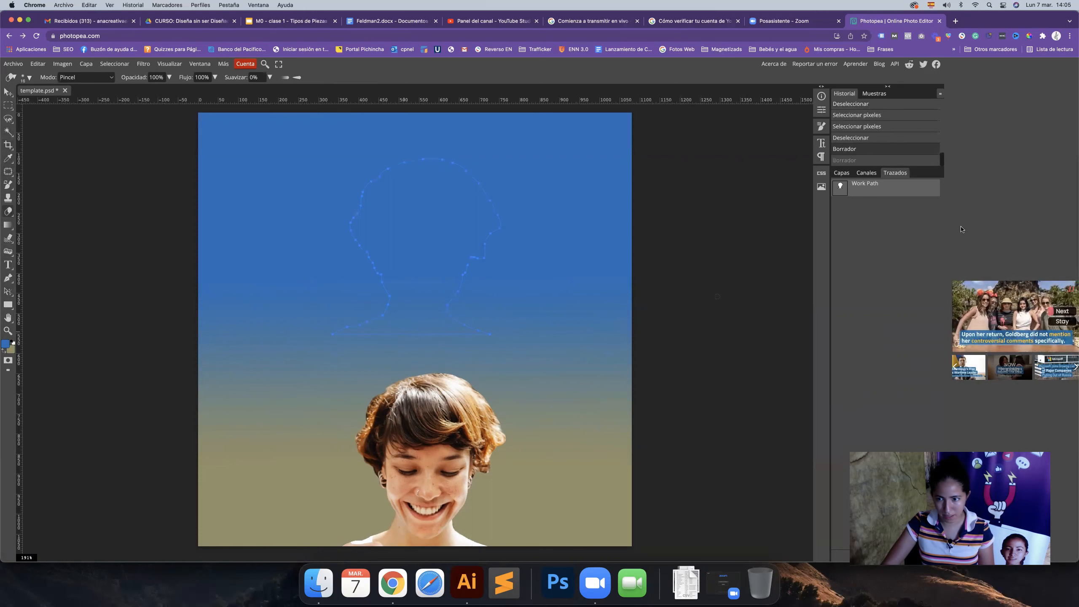
right_click(396, 303)
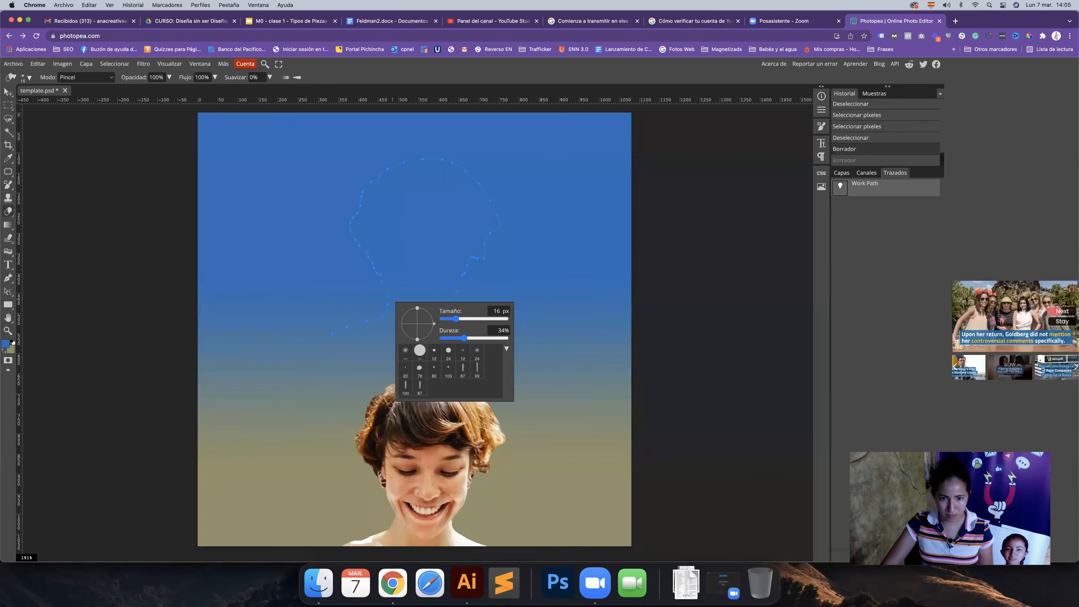
click(475, 254)
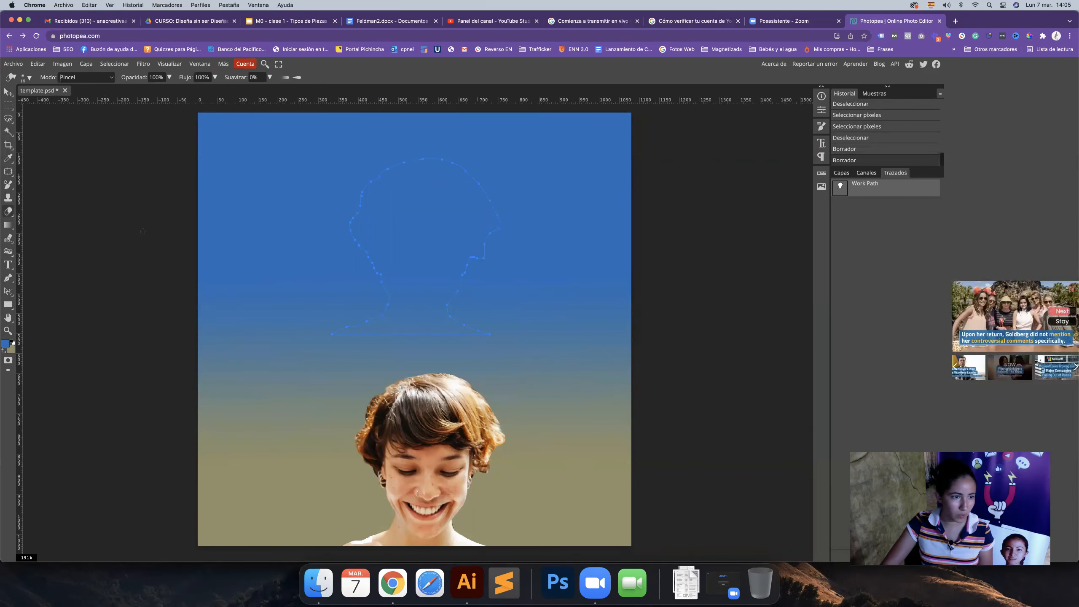
right_click(8, 211)
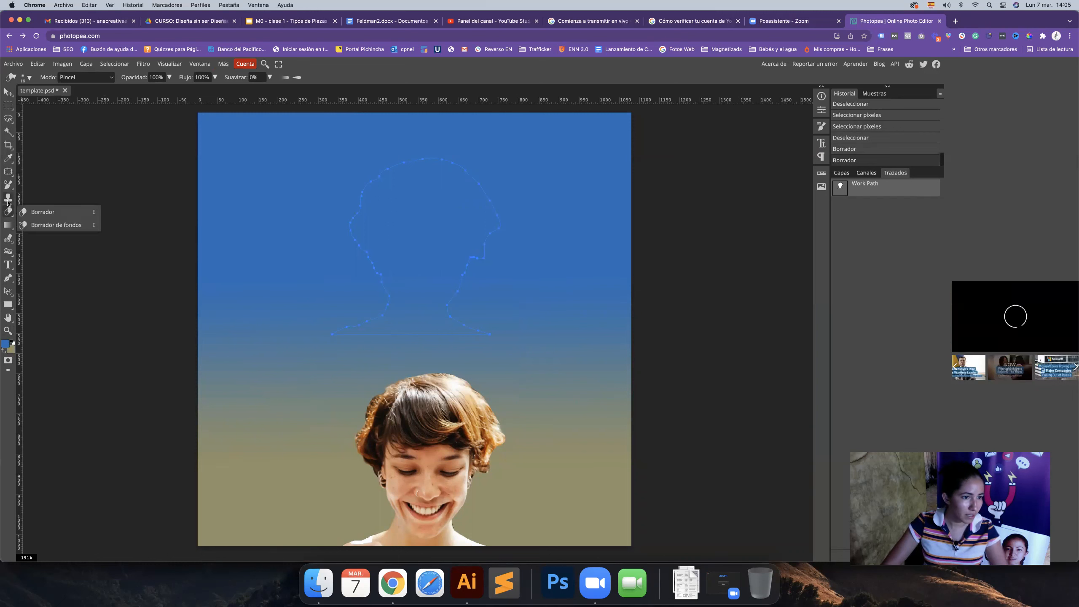
Step: Switch to the Brush tool (Herramienta Pincel), reduce its size, paint a short test stroke beside the path and undo it
right_click(7, 185)
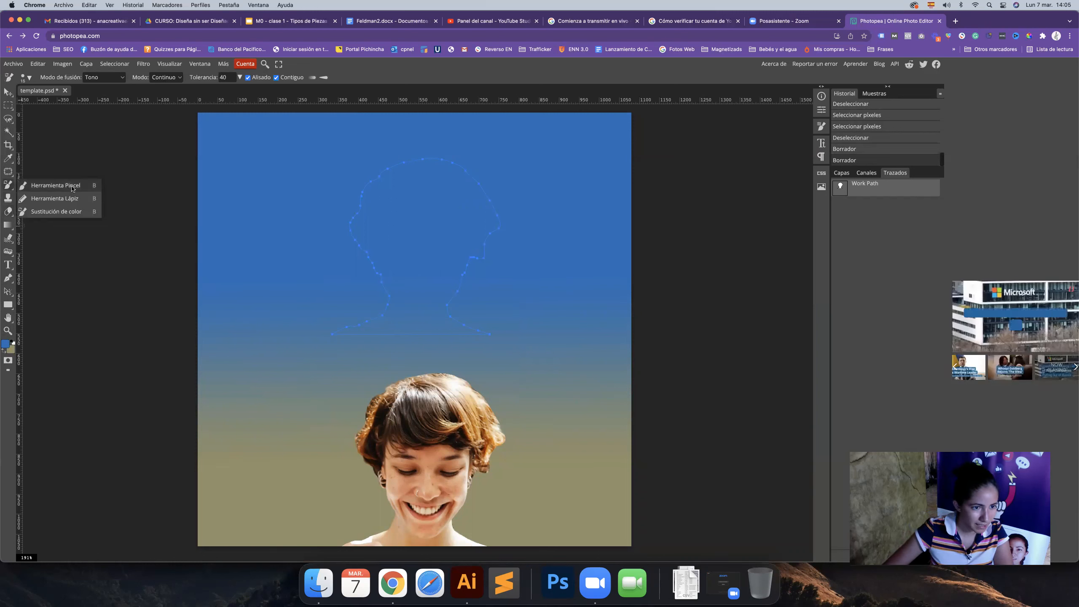
click(55, 185)
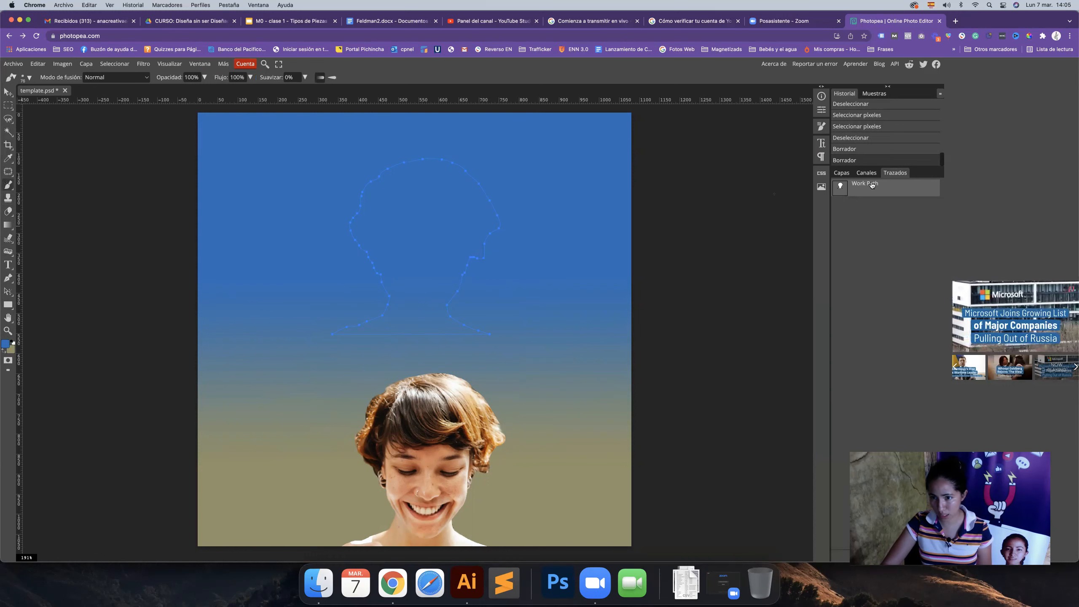
right_click(377, 253)
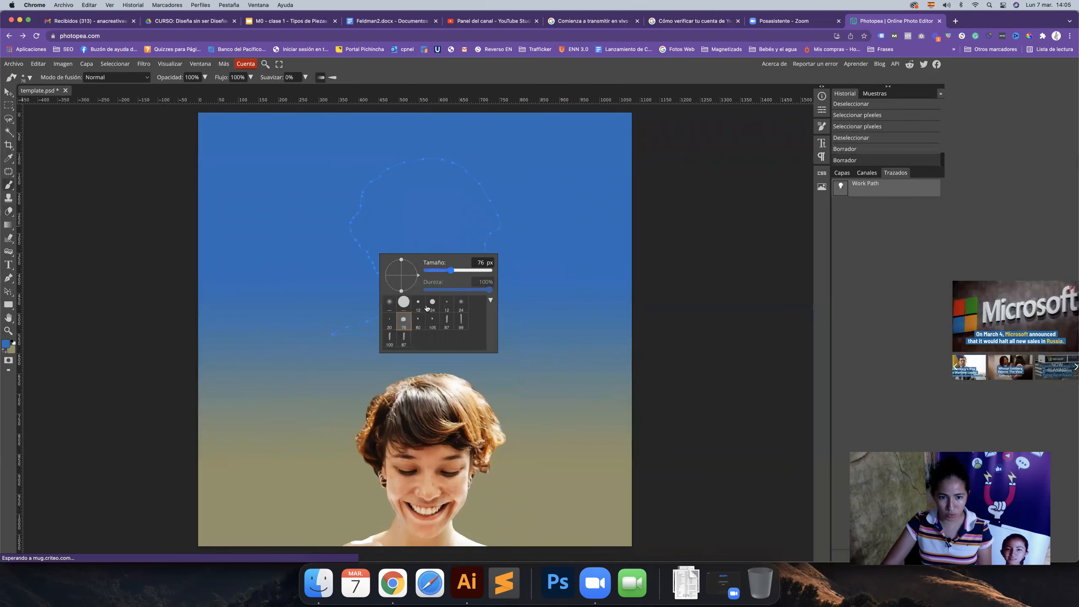
click(437, 271)
click(455, 290)
drag(545, 324, 548, 354)
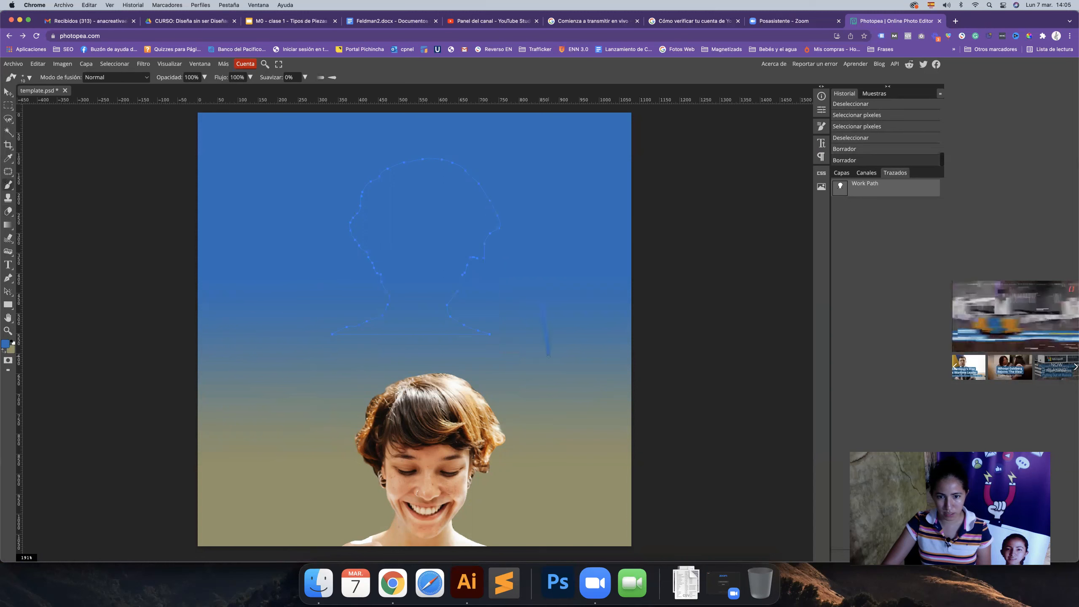
scroll(548, 353, down, 1)
key(super+z)
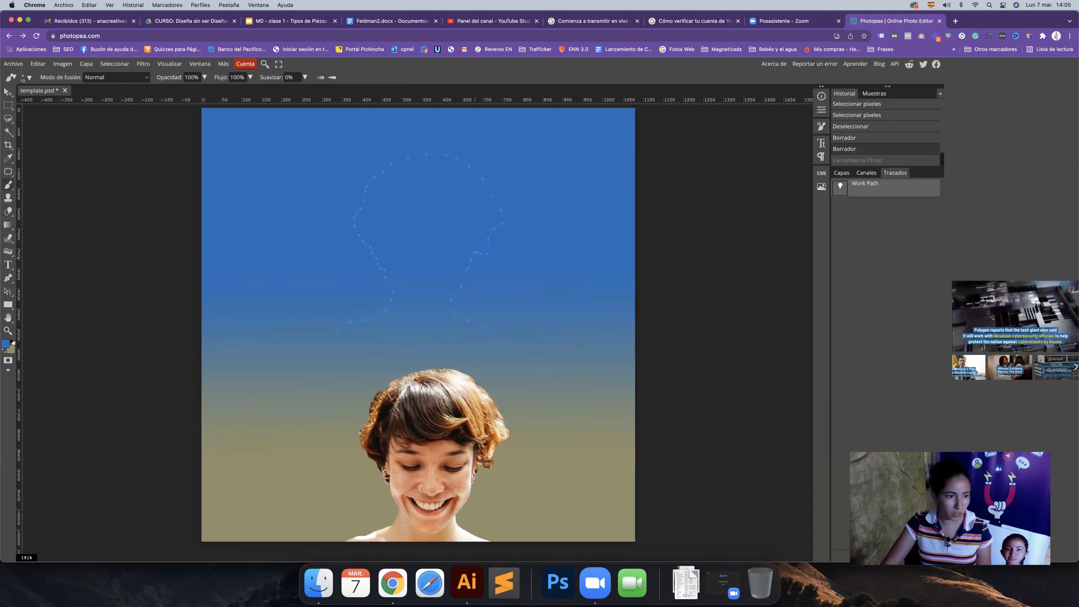
click(5, 344)
click(90, 159)
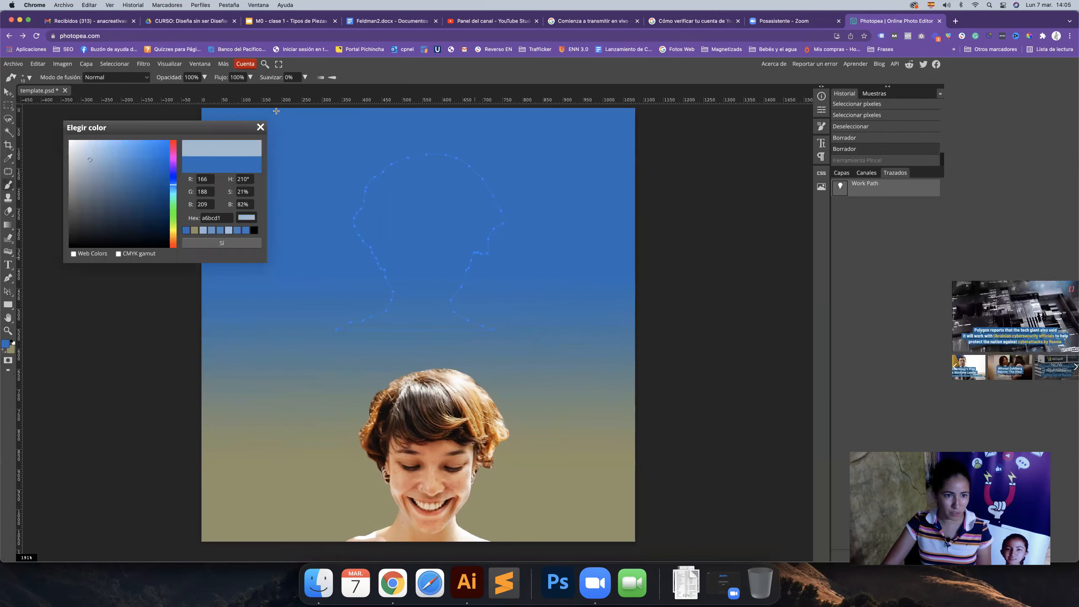
click(260, 128)
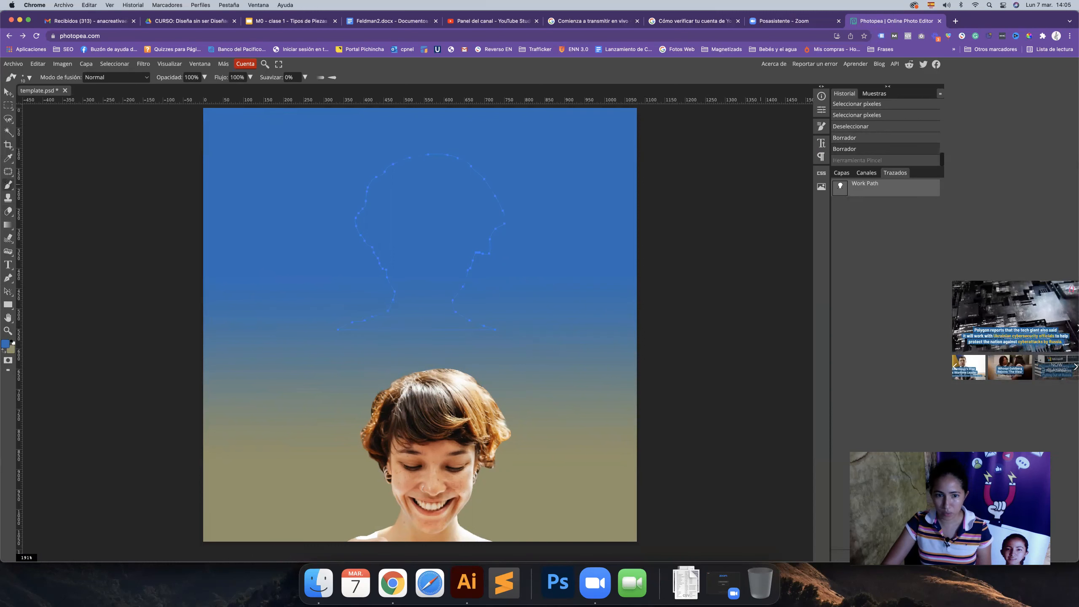
Step: Stroke the head-shaped path on Capa 5 with the thinner blue brush using the Pen tool's Contorno command
right_click(398, 319)
click(416, 307)
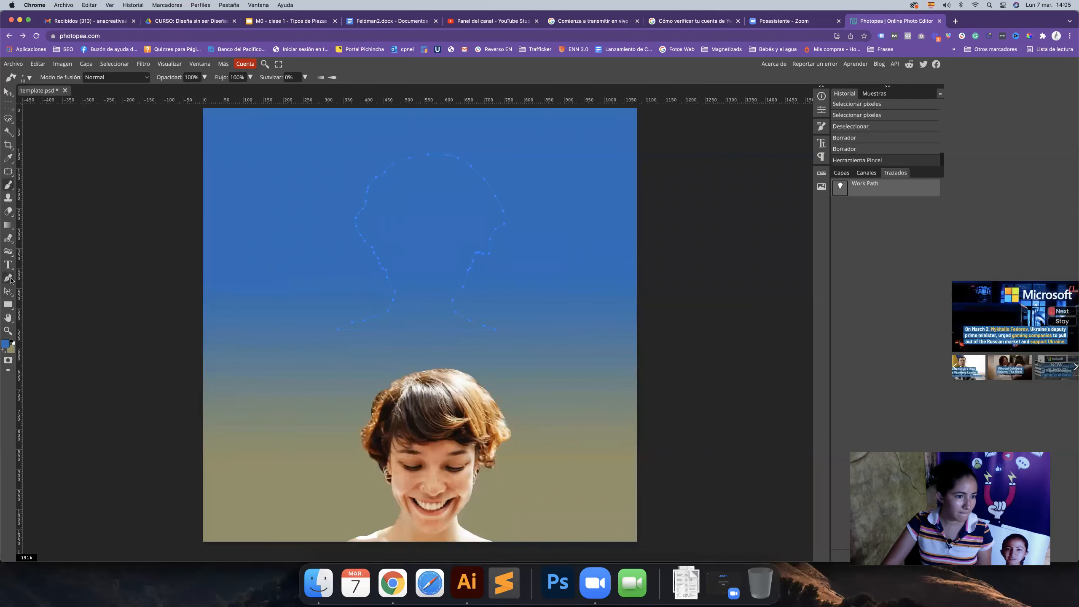
click(9, 278)
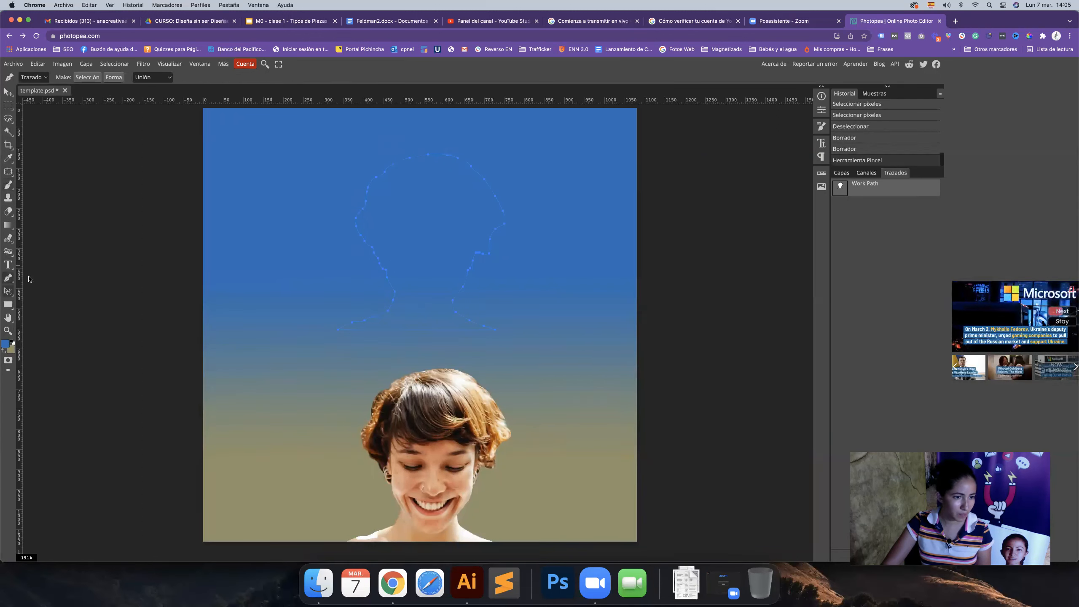
right_click(473, 258)
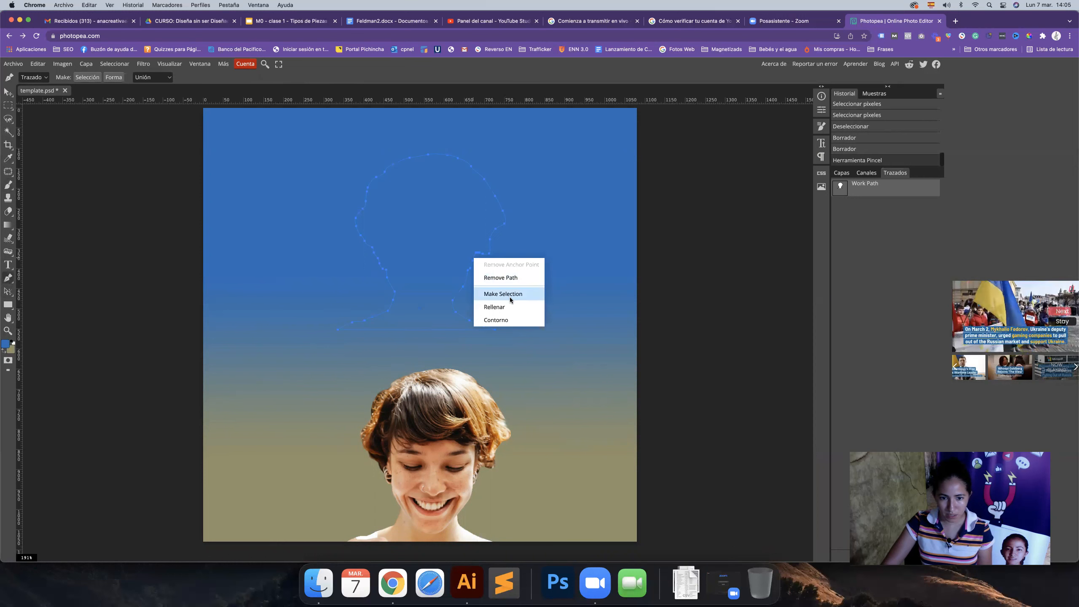
click(495, 320)
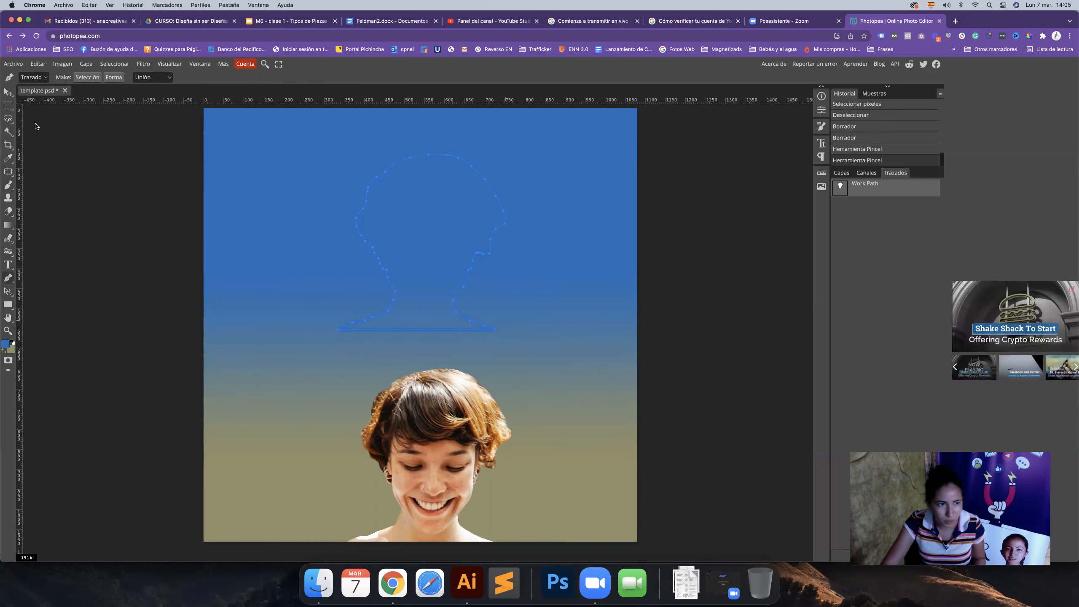
Step: Select the woman's cut-out head with the Move tool and hide its layer, Capa 5
click(8, 92)
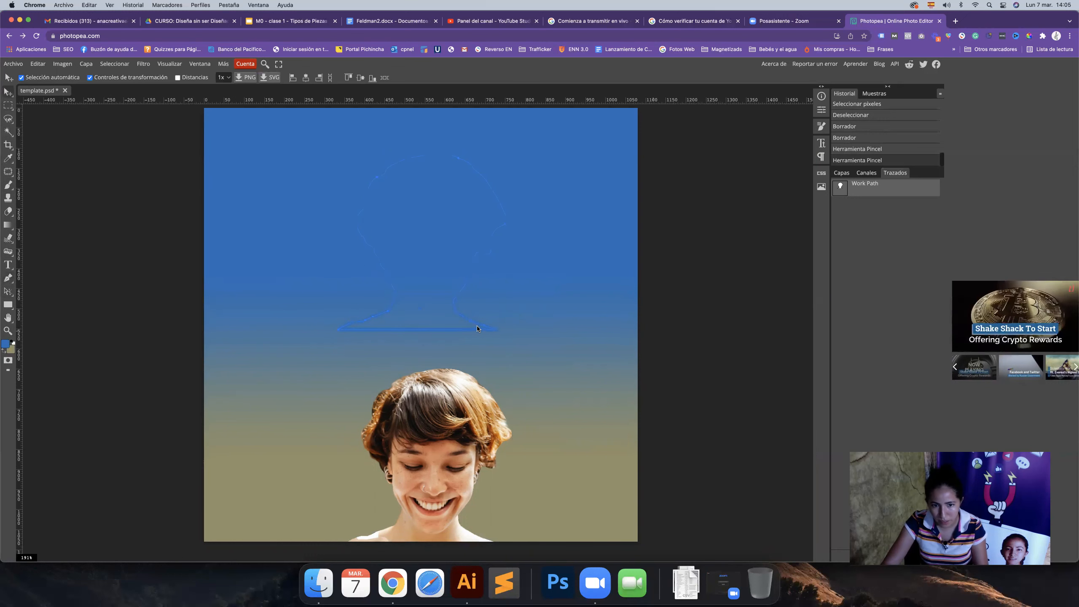
click(509, 335)
click(694, 328)
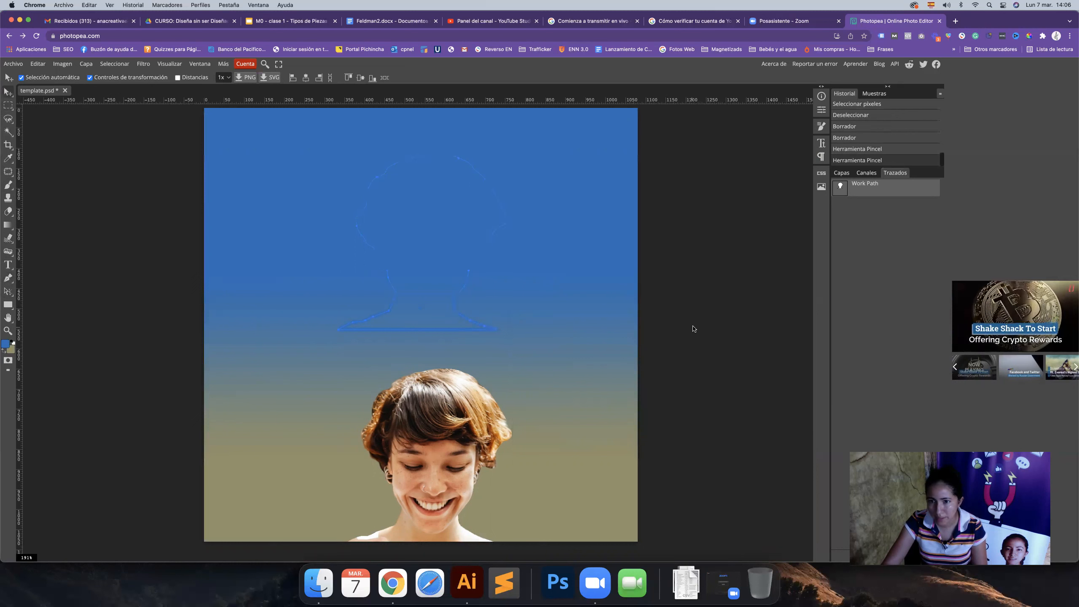
click(462, 396)
click(841, 173)
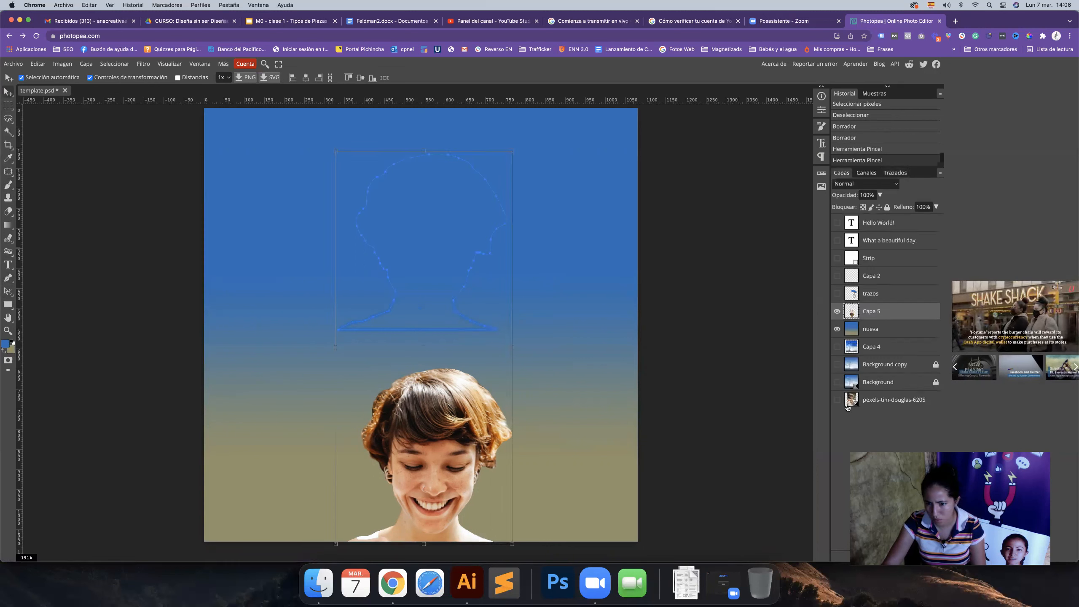
click(837, 311)
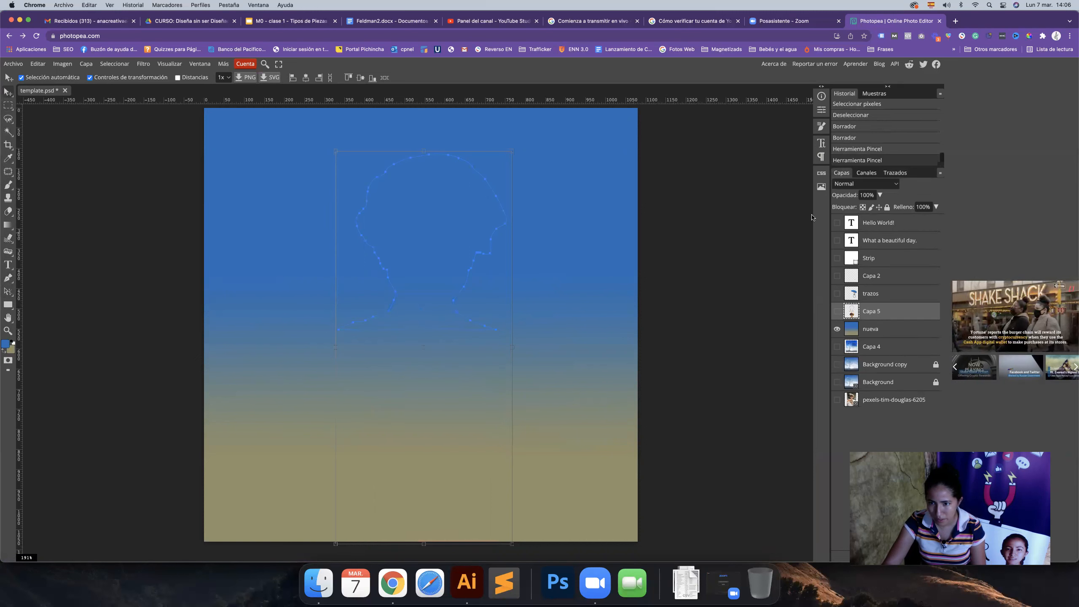
Step: Delete Capa 5 and the Work Path, undoing the extra layer deletion in between
click(895, 173)
key(Delete)
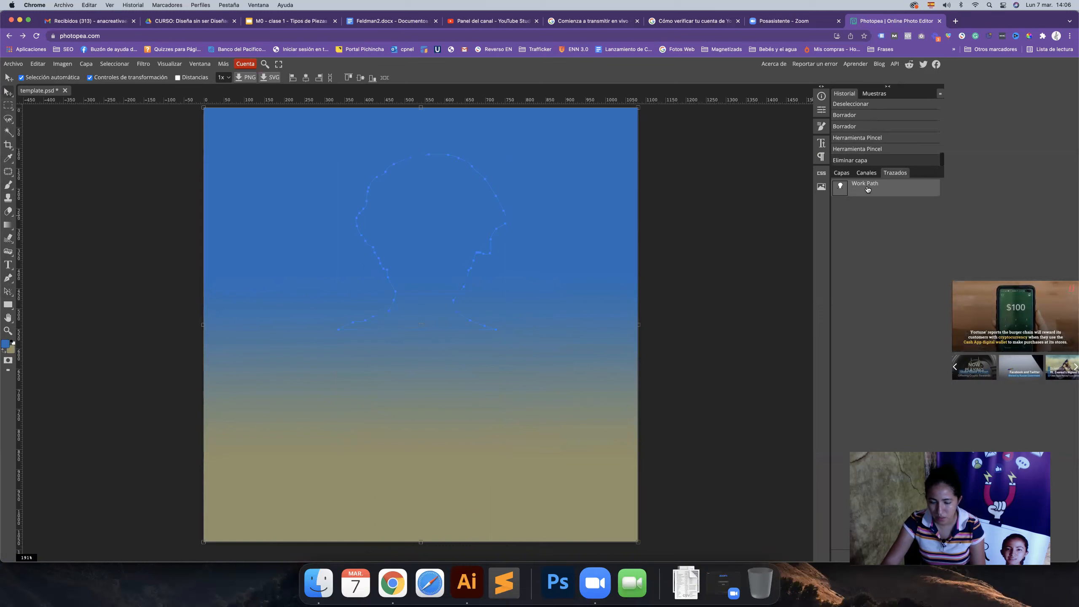
key(Delete)
key(super+z)
click(888, 195)
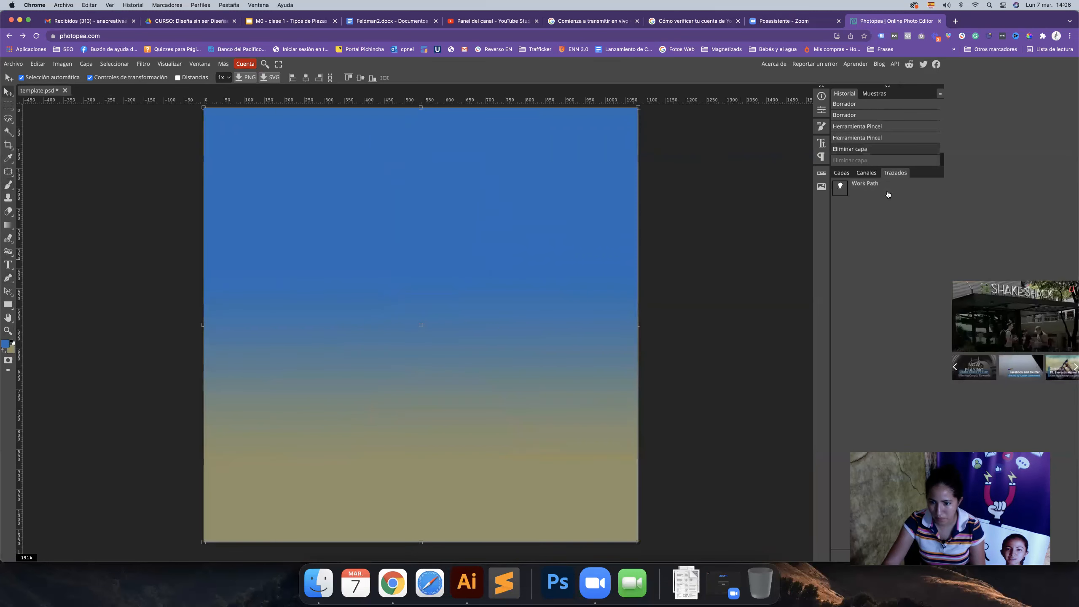
click(937, 555)
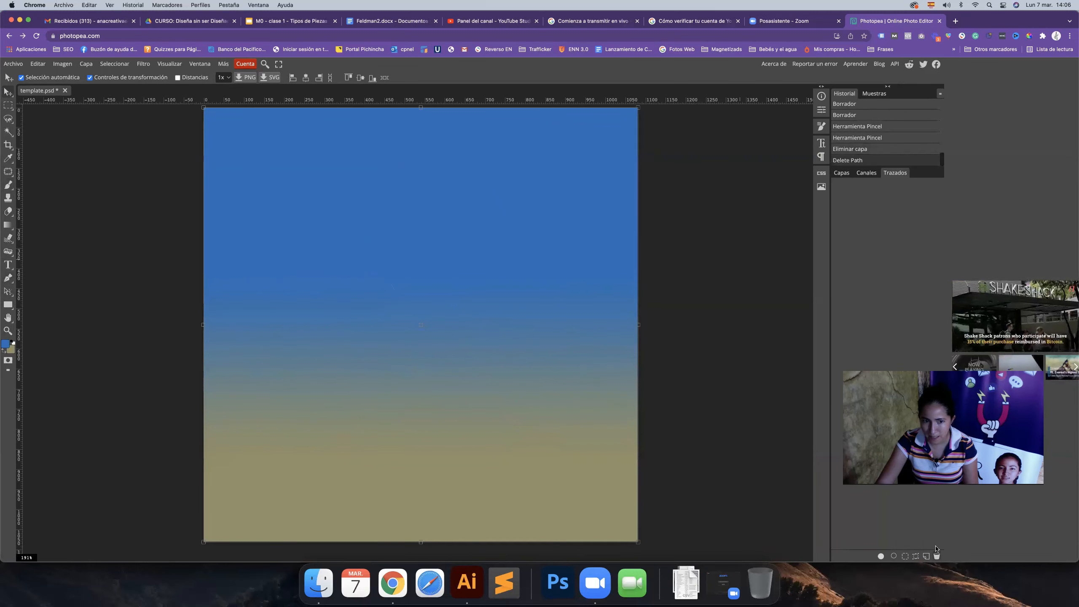
Step: Draw a rectangle in Trazado mode across the middle of the canvas, check it among the paths and undo it
click(842, 172)
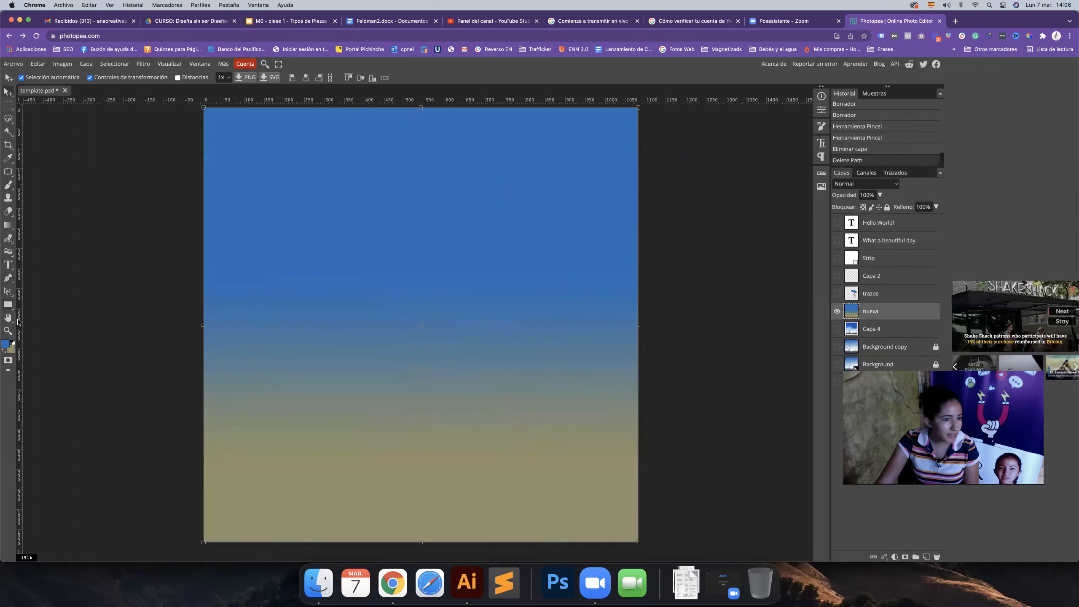
click(8, 304)
drag(267, 221, 558, 376)
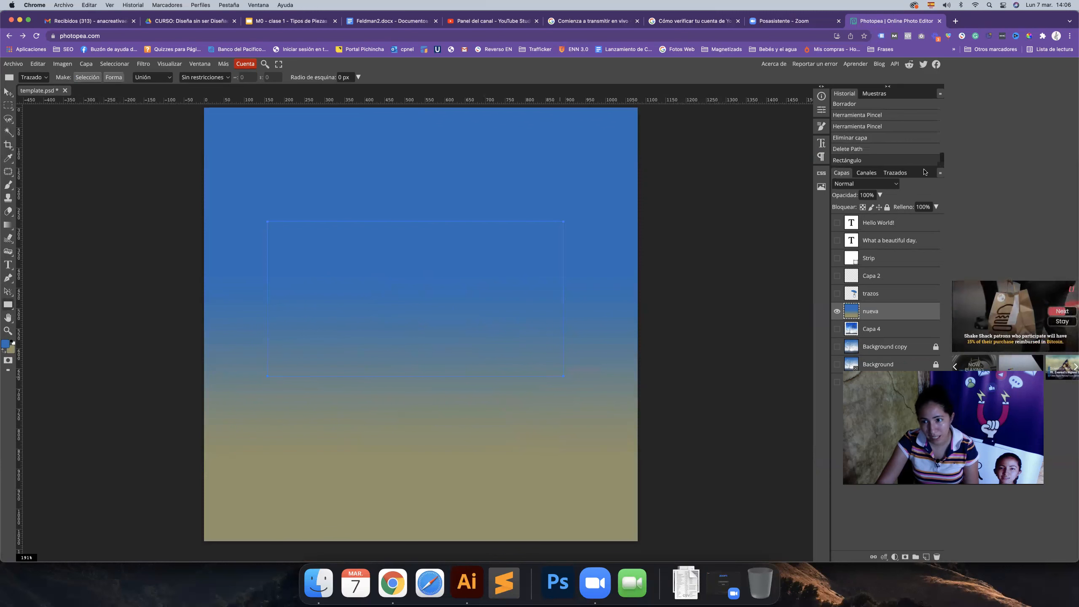
click(906, 173)
click(842, 174)
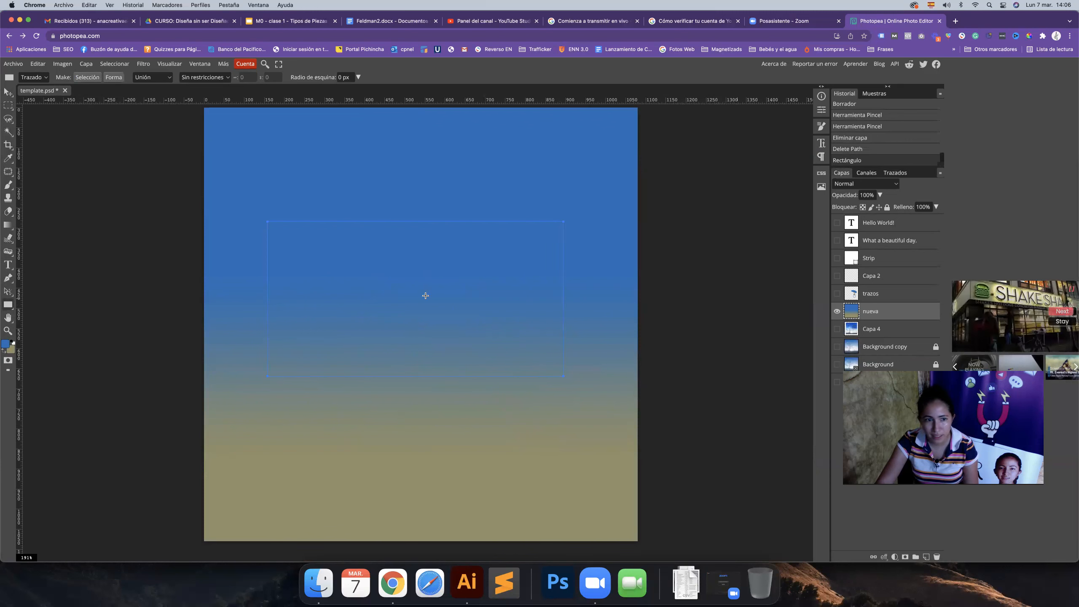
key(ctrl+z)
Step: Draw a red-filled rectangle in Forma mode across the middle of the gradient and move it slightly down
click(45, 77)
click(32, 67)
drag(300, 206, 564, 356)
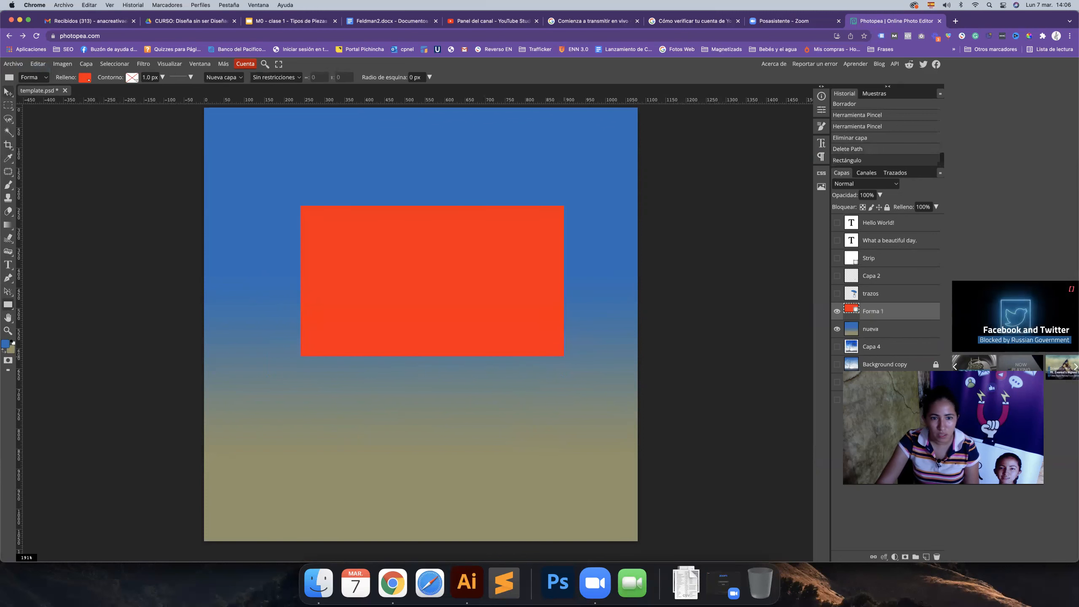
key(v)
drag(507, 304, 507, 324)
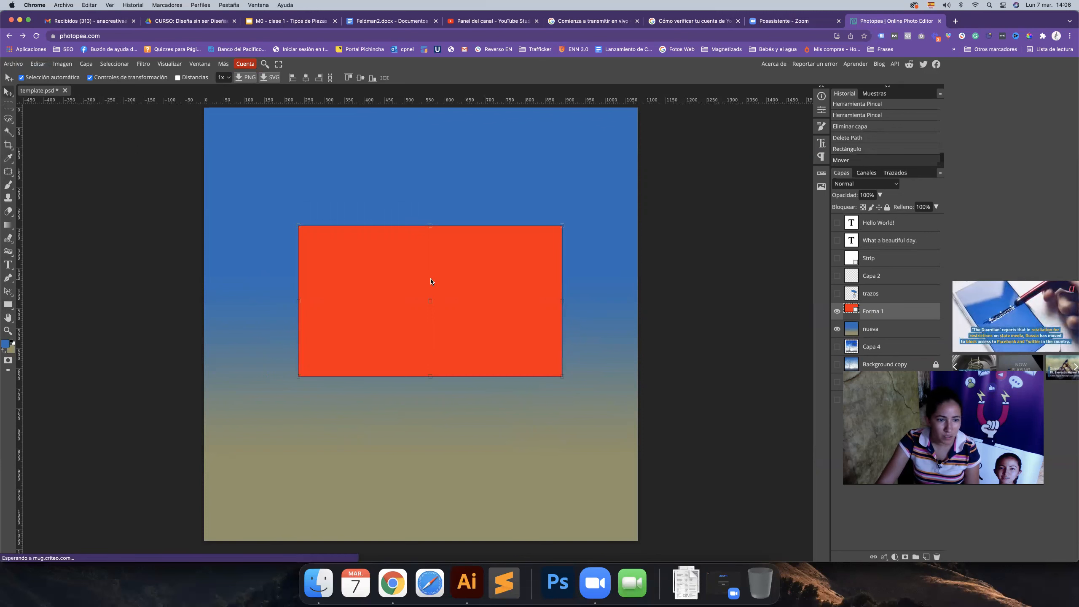
Step: Move the red rectangle slightly left, set its fill to light blue a1bddb, and nudge it slightly up and right
mouse_move(487, 285)
mouse_down()
mouse_move(510, 289)
mouse_move(466, 284)
mouse_up()
double_click(849, 310)
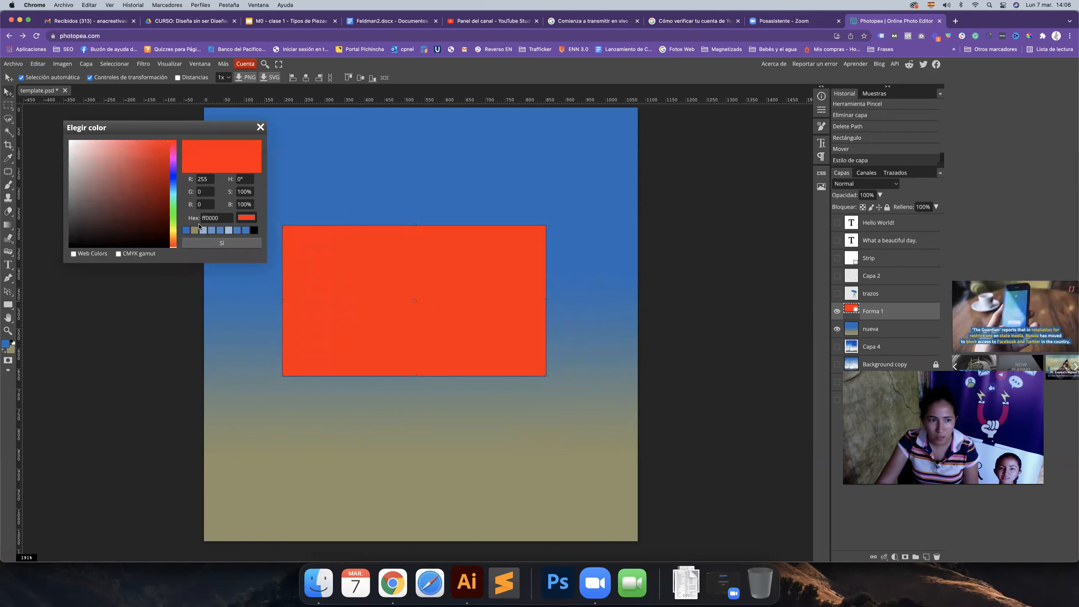
click(260, 129)
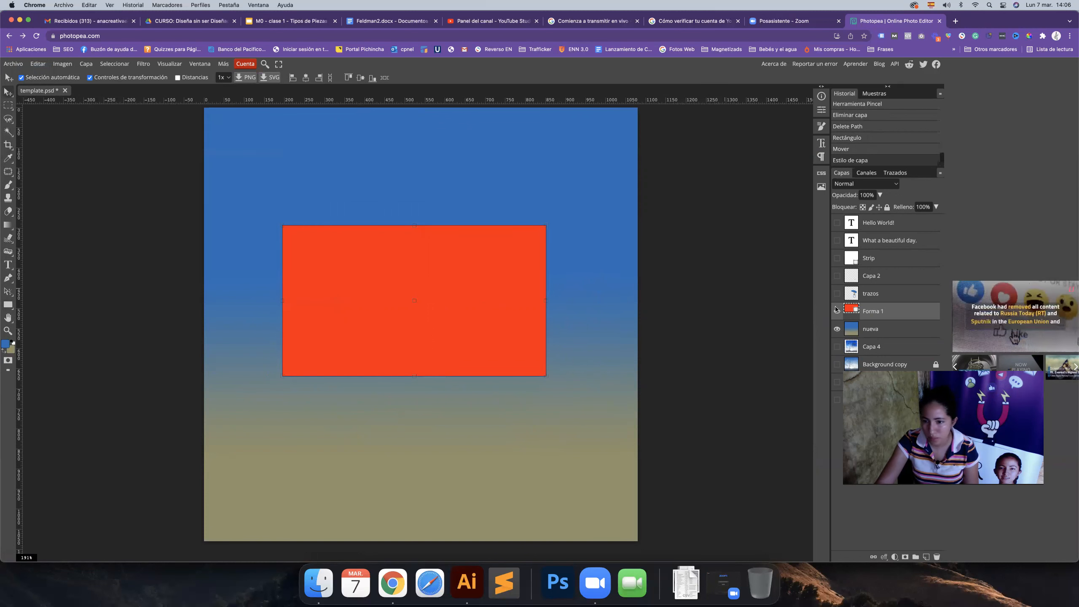
double_click(849, 310)
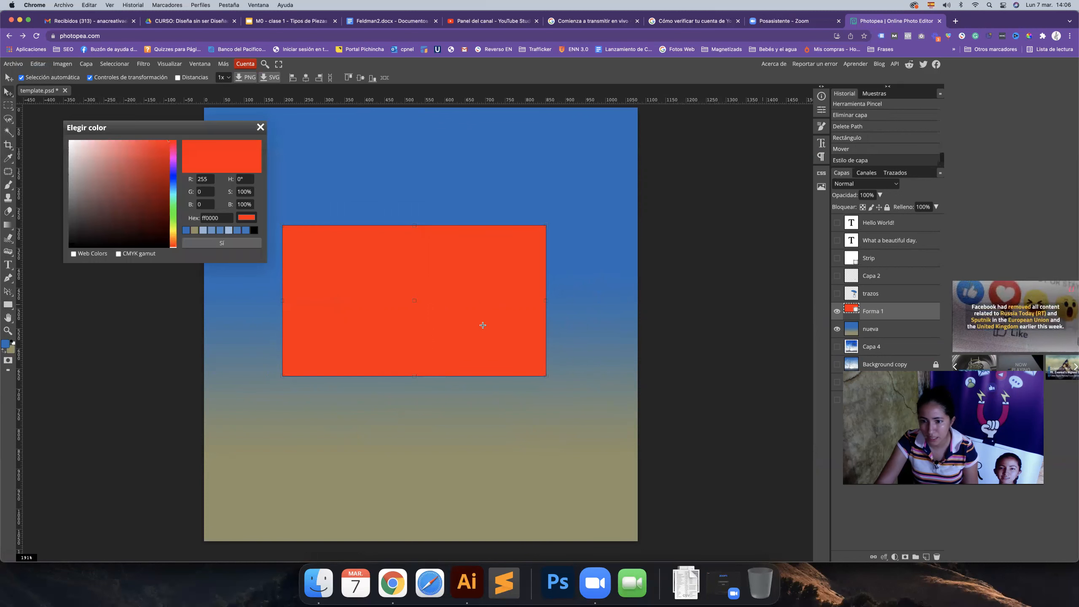
mouse_move(137, 199)
mouse_down()
mouse_move(121, 204)
mouse_move(139, 202)
mouse_up()
click(228, 230)
click(228, 231)
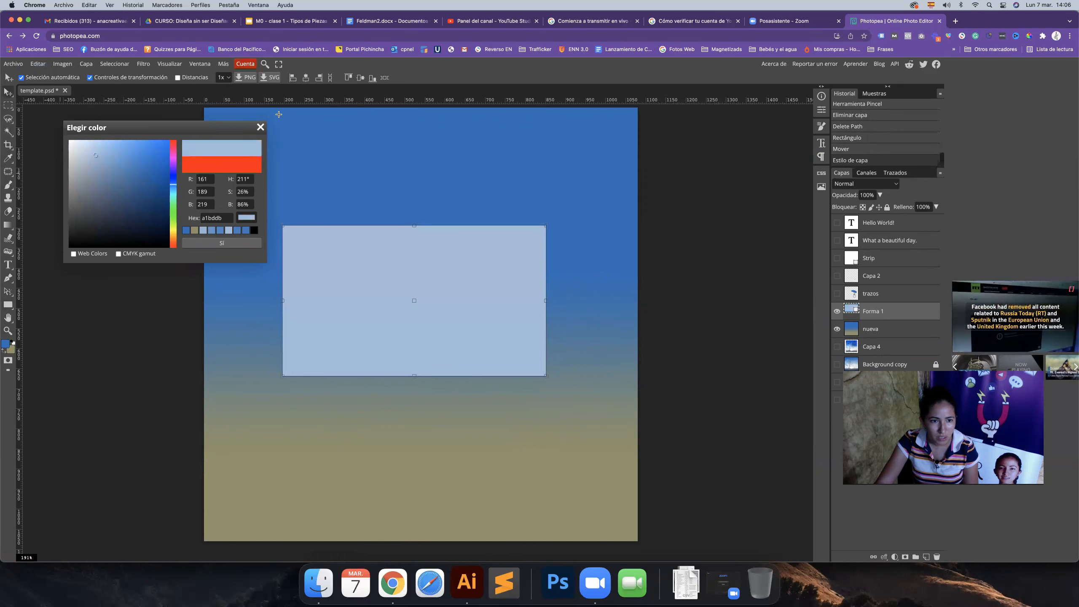
click(262, 128)
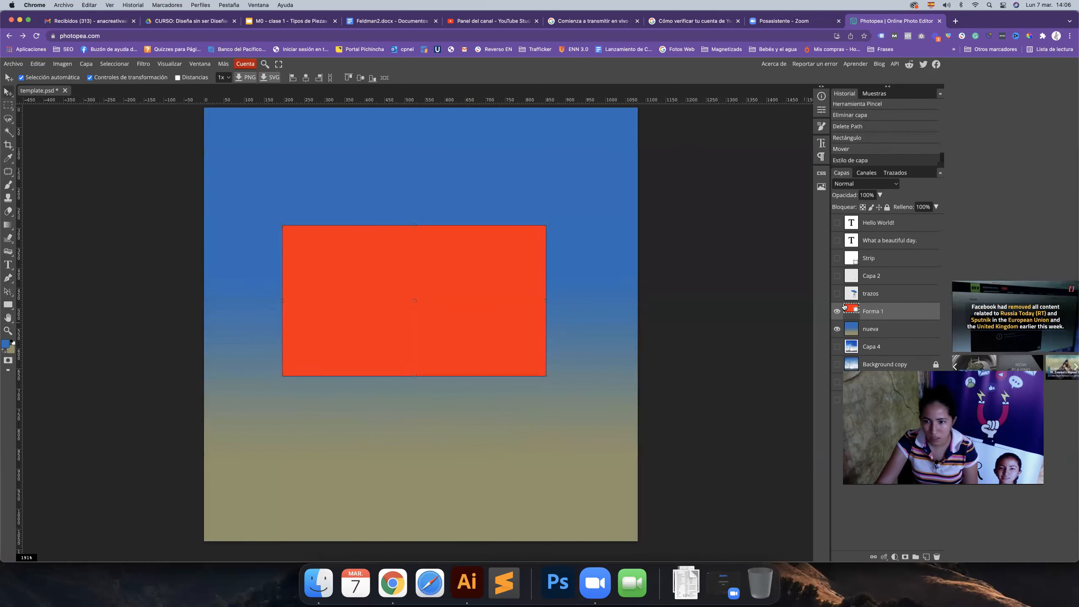
double_click(840, 307)
click(232, 240)
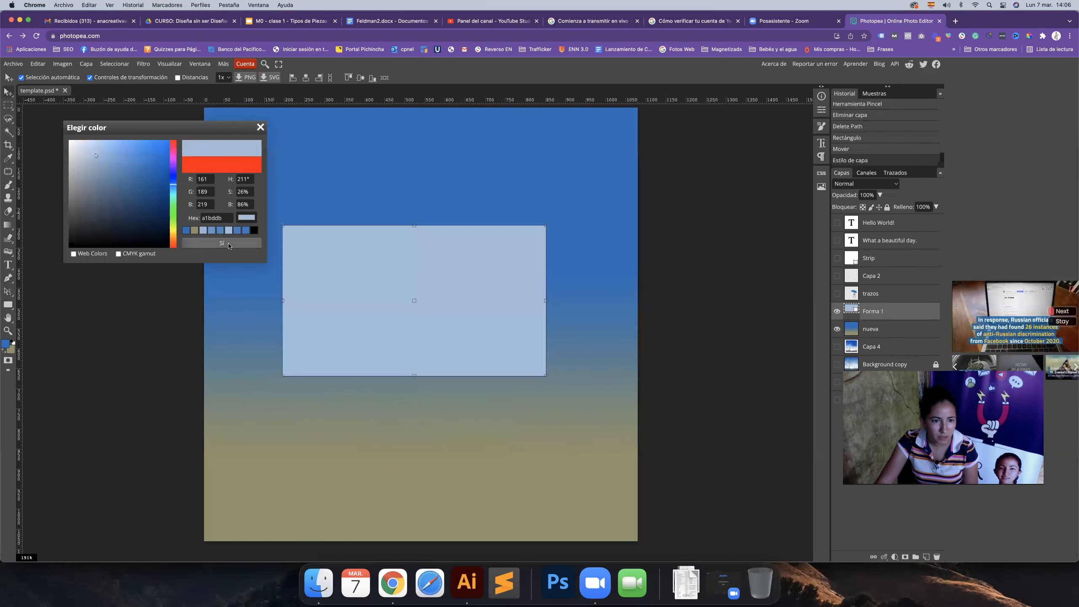
key(Return)
drag(343, 253, 352, 251)
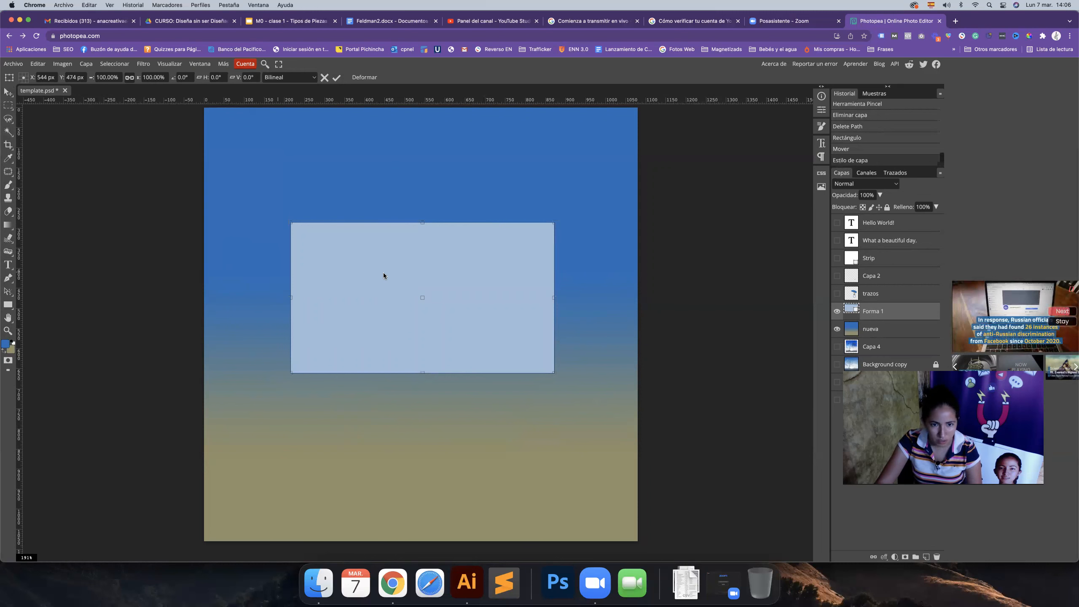
Step: Draw a tiny second shape rectangle inside the light blue one and undo it
click(8, 305)
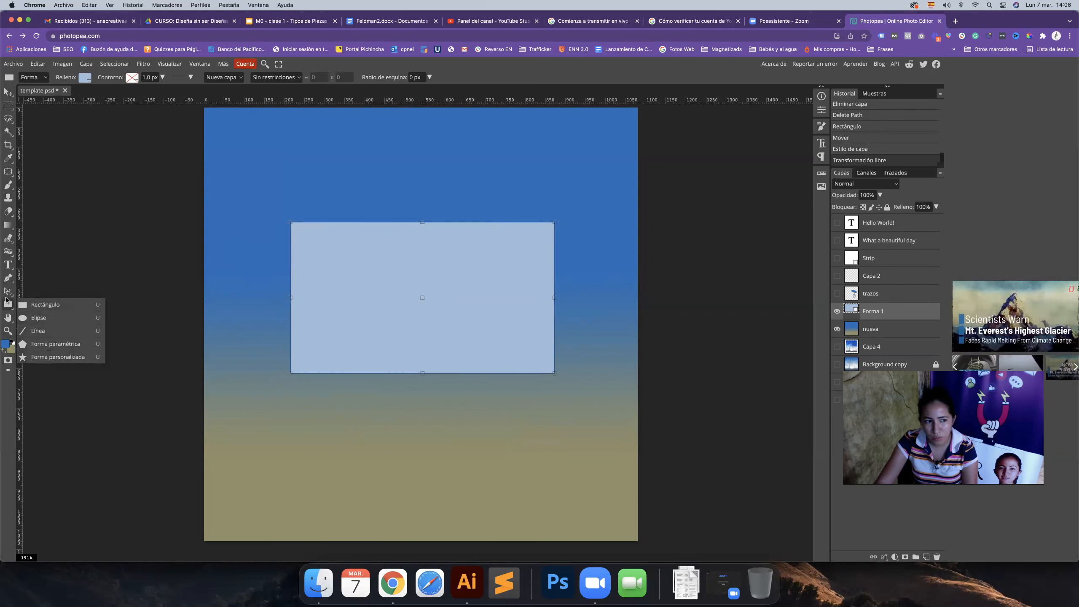
drag(403, 282, 403, 254)
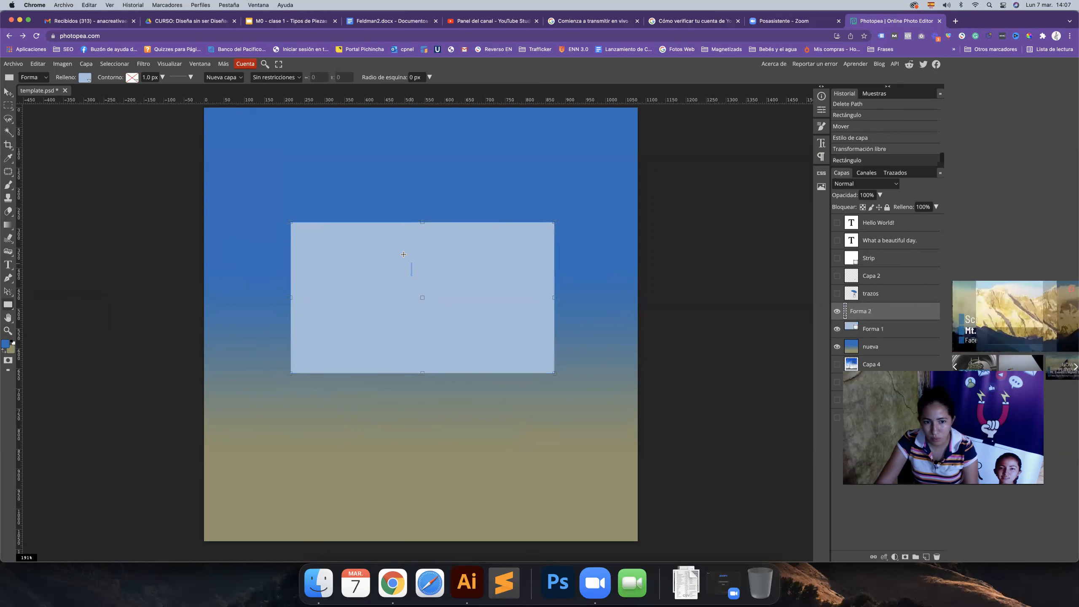
key(super+z)
Step: Select the light blue rectangle with the Move tool and delete its layer, Forma 1
click(8, 93)
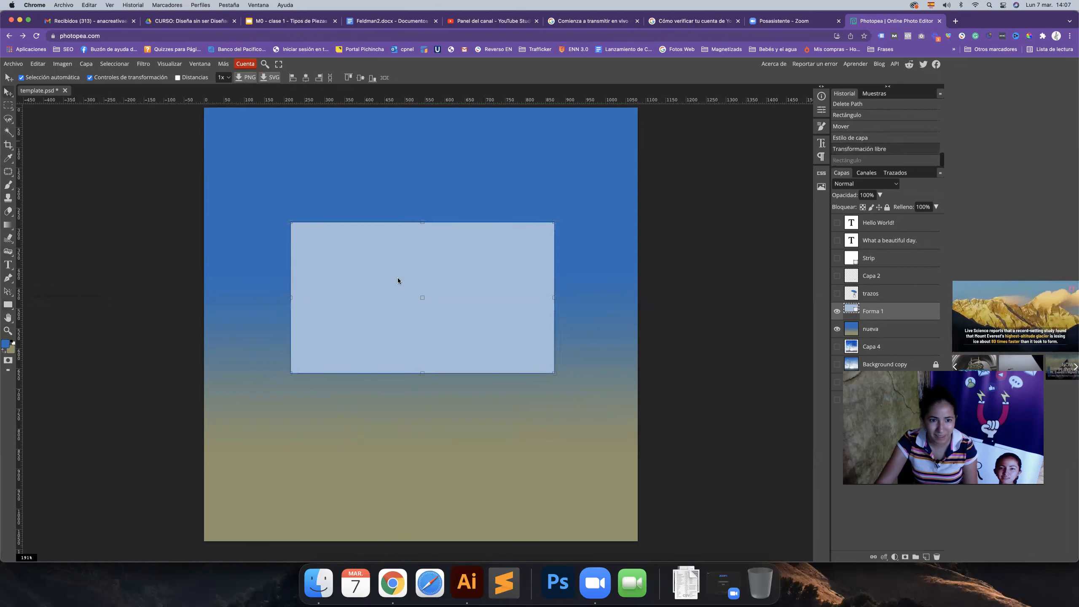
drag(398, 277, 398, 276)
key(BackSpace)
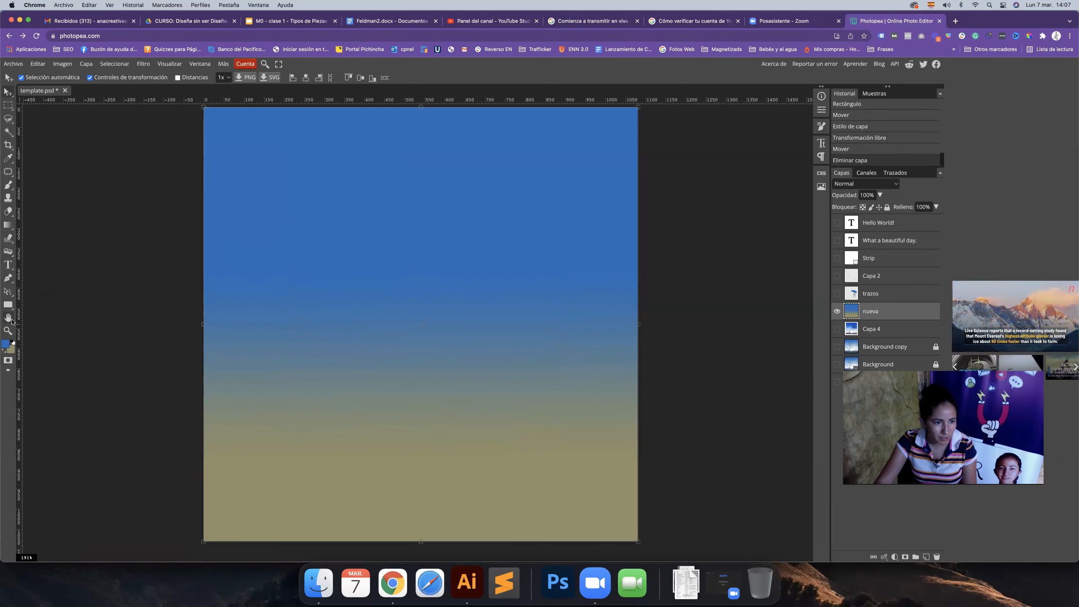
Step: Try panning the canvas with the Hand tool, and open and confirm Free Transform on the gradient layer nueva
click(8, 317)
drag(289, 320, 354, 330)
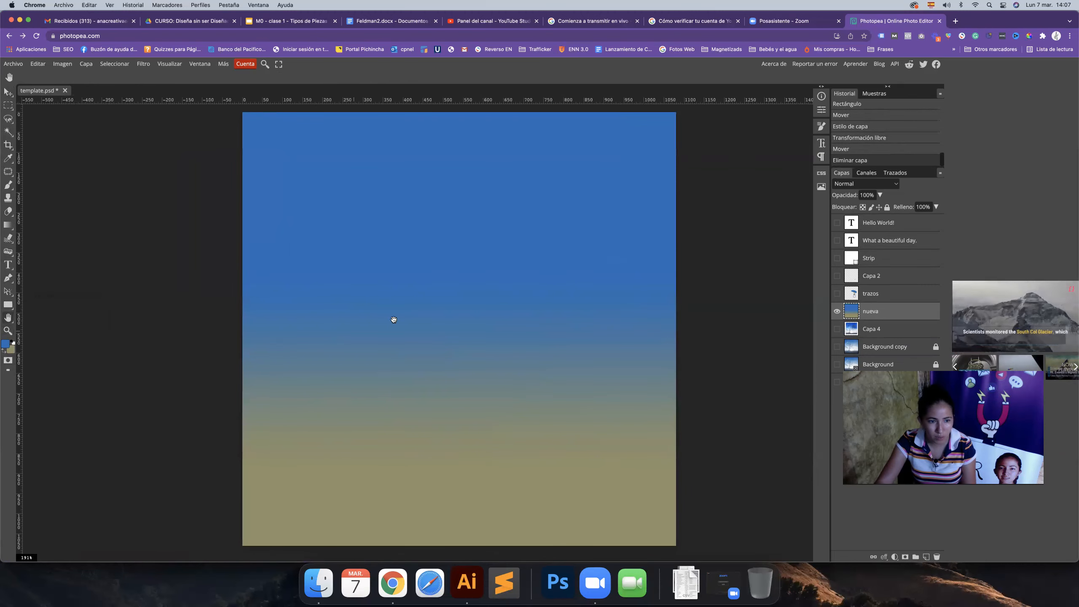
click(7, 91)
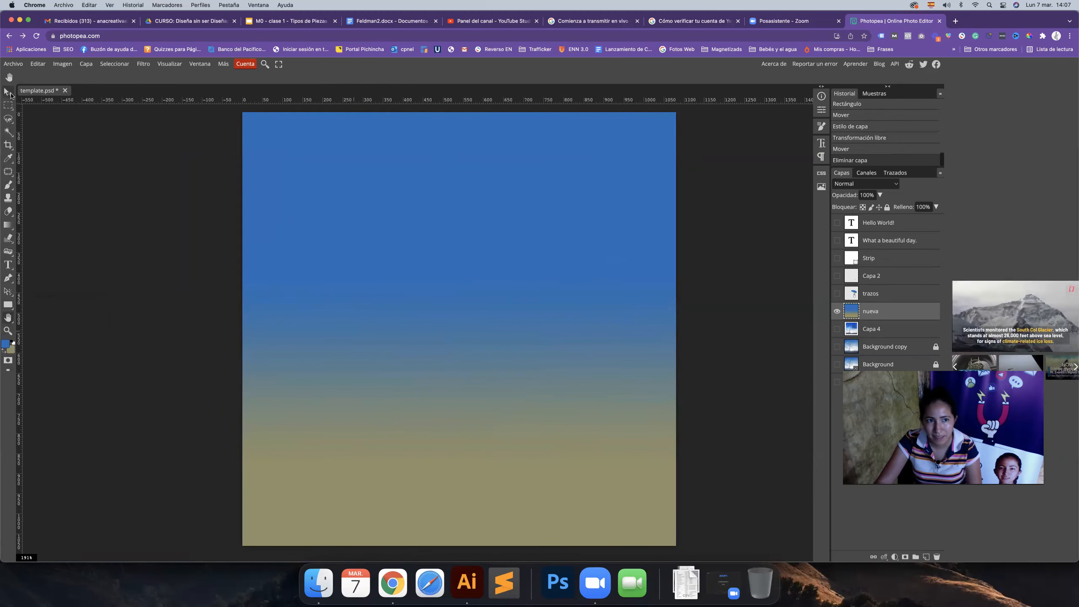
key(alt+super+t)
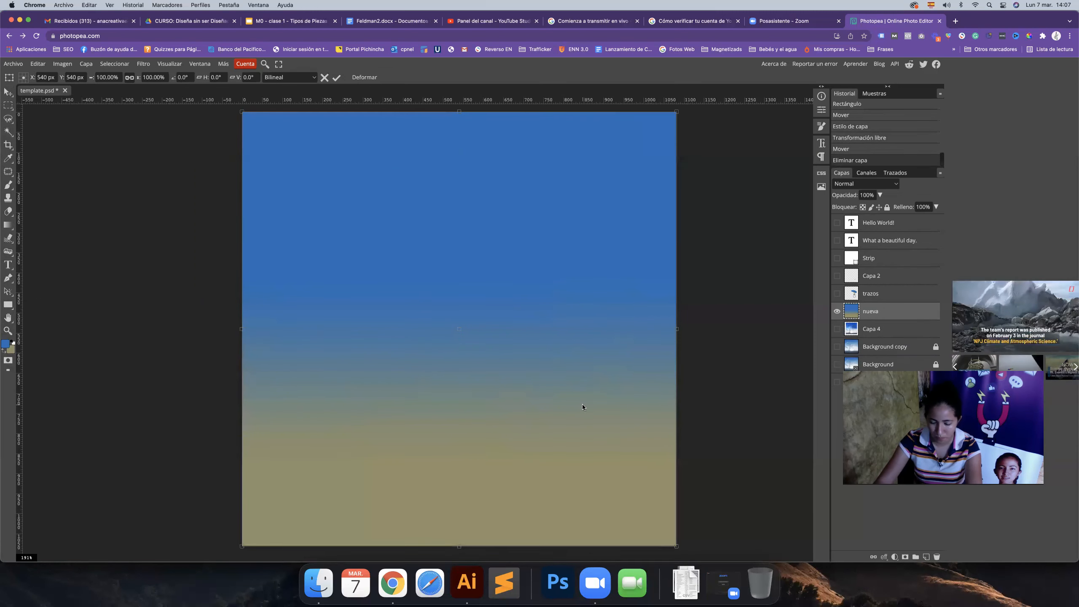
key(Return)
Step: Delete the gradient layer nueva, call off closing the document, and undo the layer deletion
key(BackSpace)
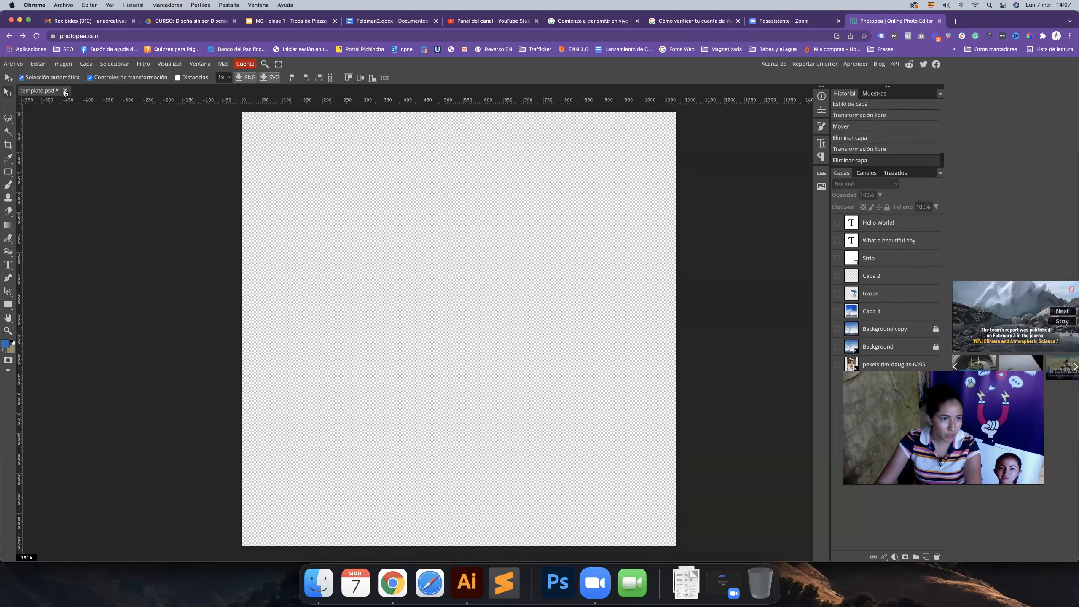
click(65, 91)
click(572, 93)
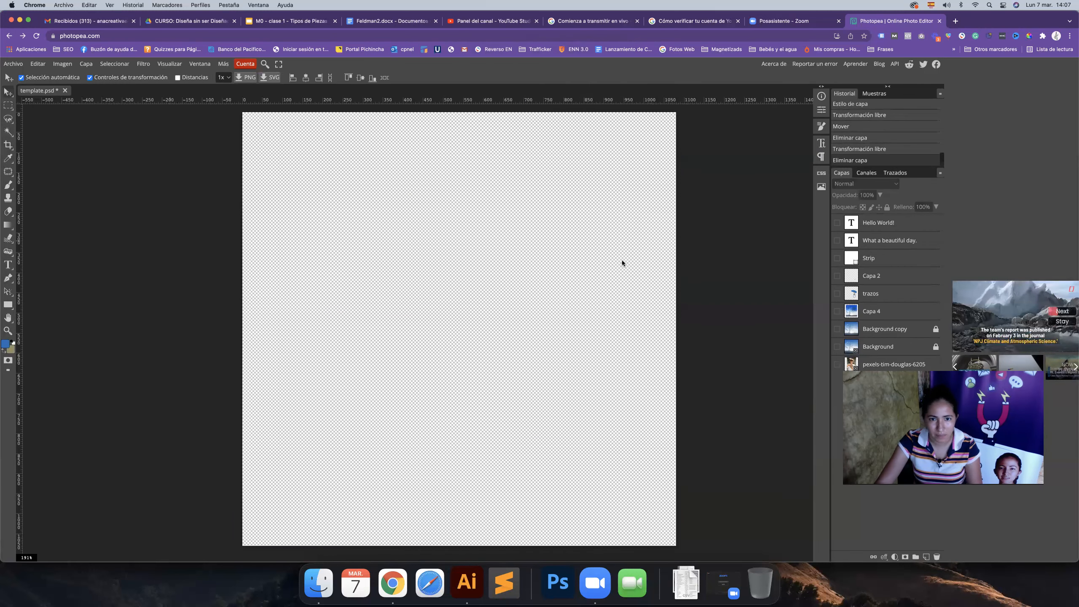
key(super+z)
key(super+t)
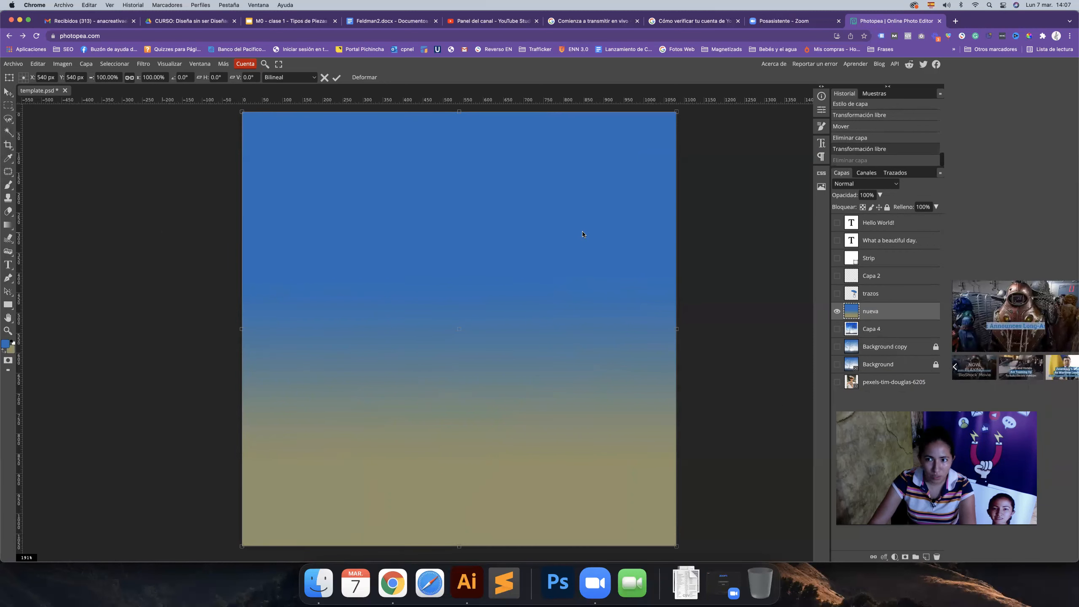
Step: Save the document as a PSD named clase.psd in the Documentos folder, without replacing template.psd
click(12, 63)
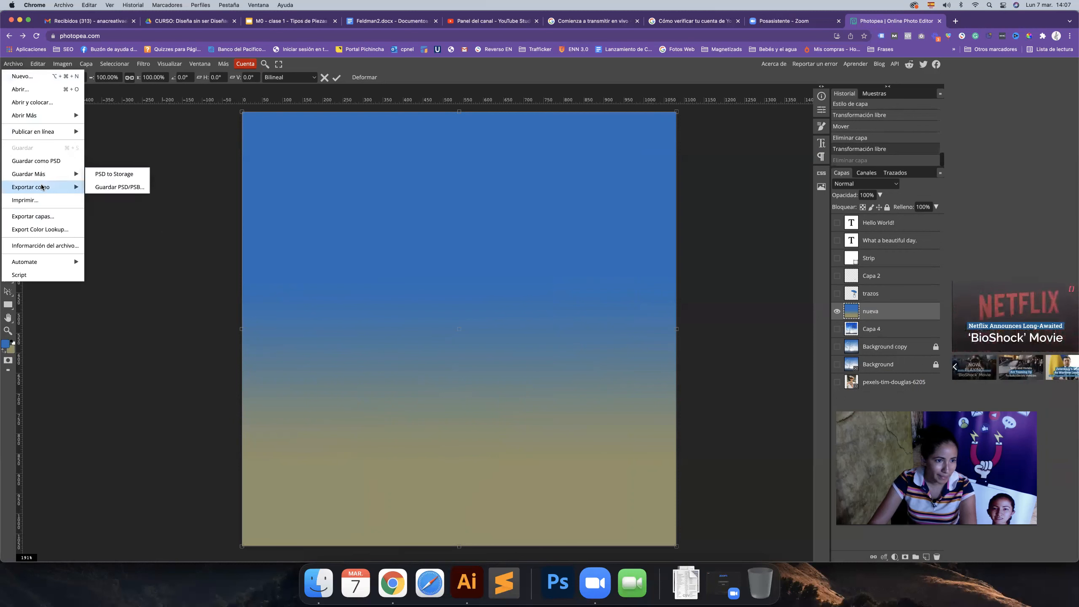
mouse_move(42, 187)
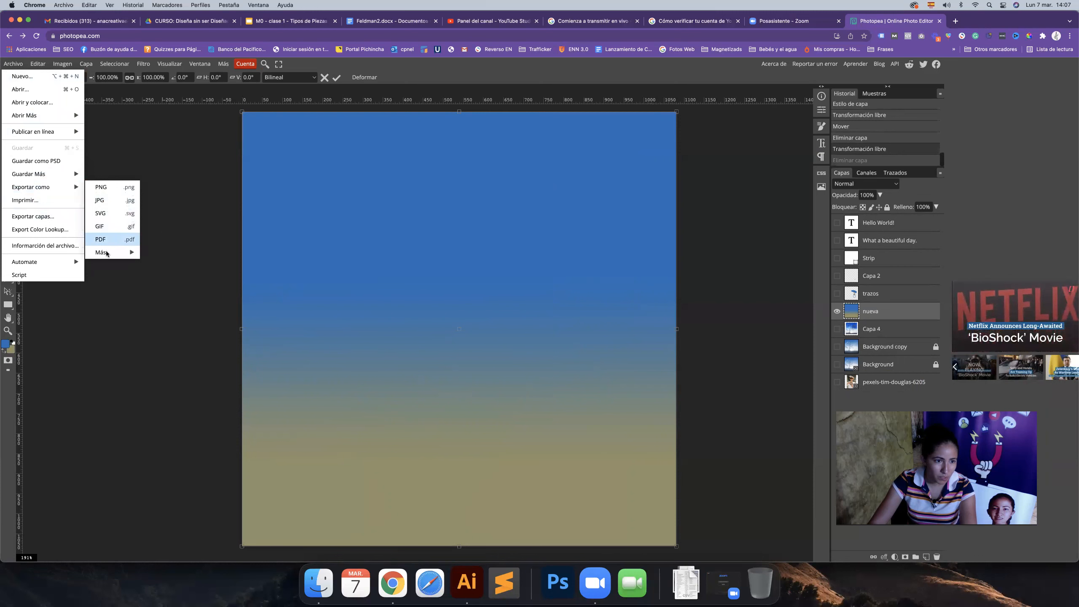
click(60, 163)
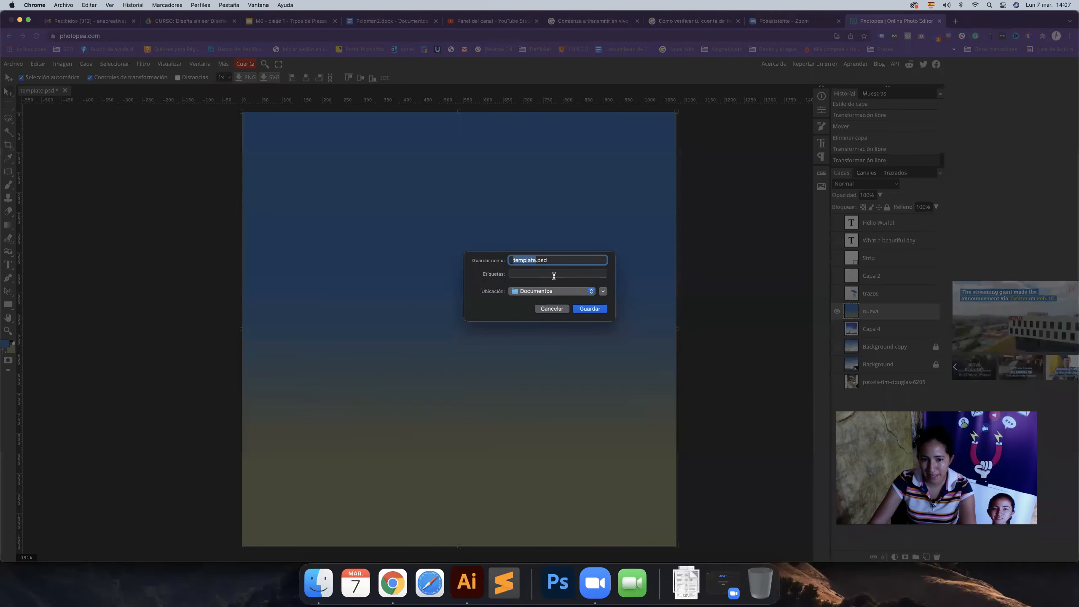
click(595, 309)
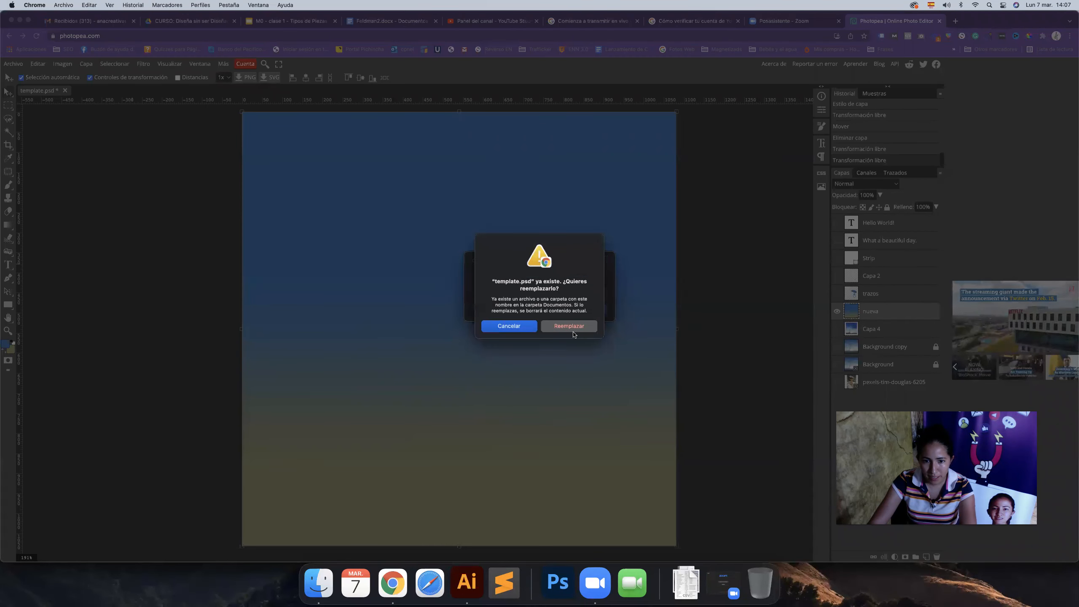
click(519, 330)
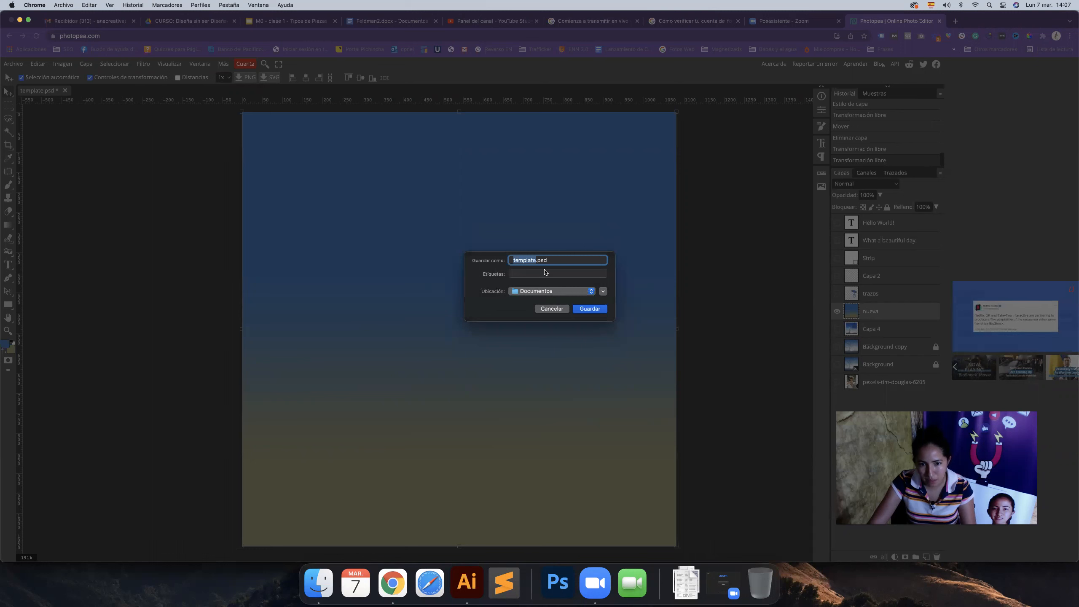
text(clase)
click(593, 309)
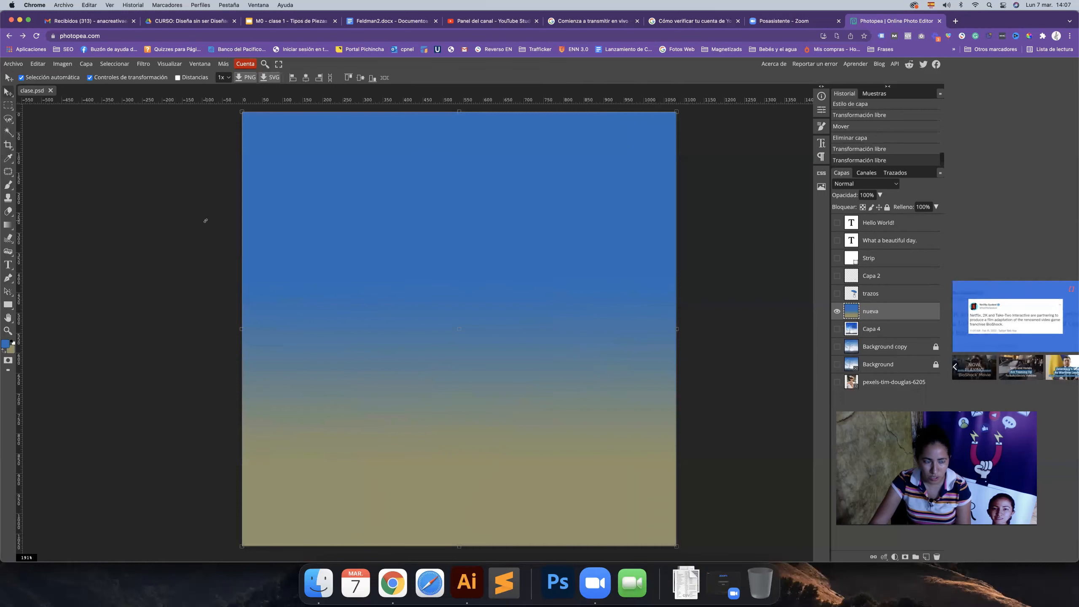
Step: Close clase.psd and open the Realistic Gold Text template from the PSD Plantillas gallery
click(51, 91)
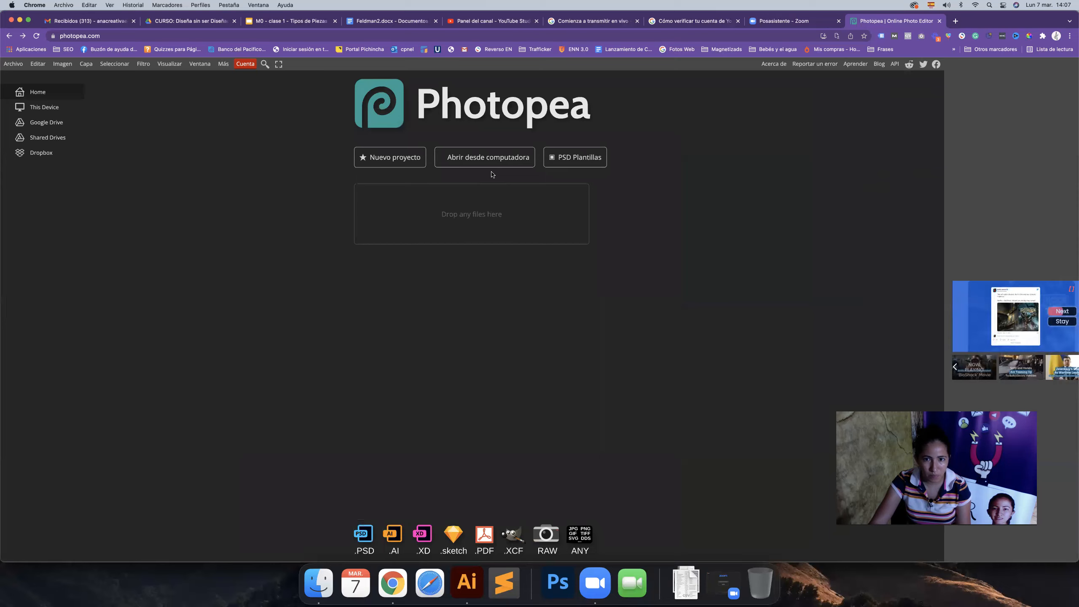
click(570, 165)
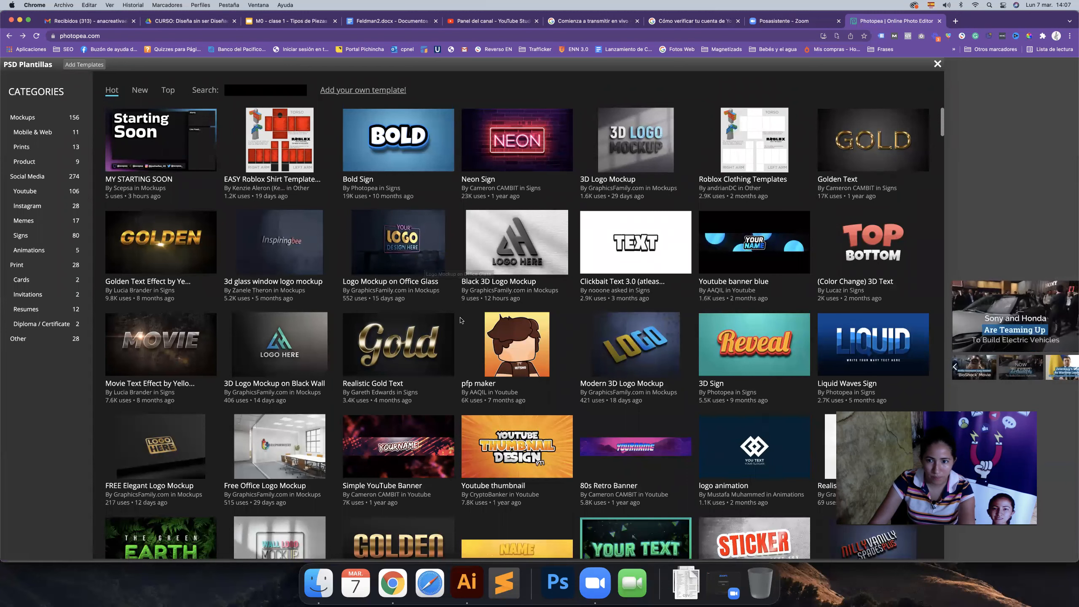
scroll(462, 320, down, 1)
scroll(461, 320, down, 5)
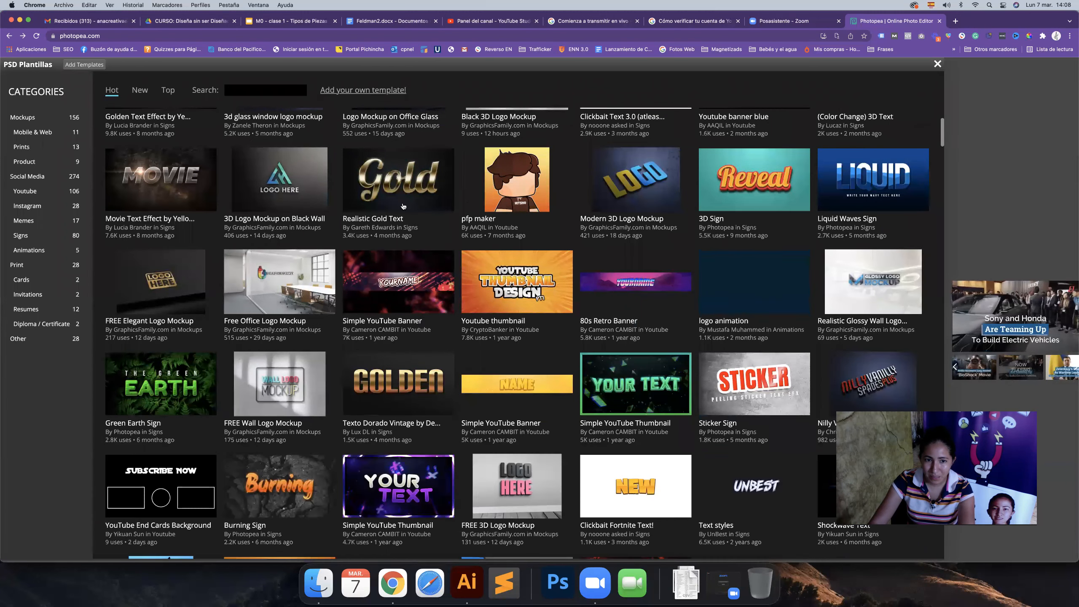
click(400, 182)
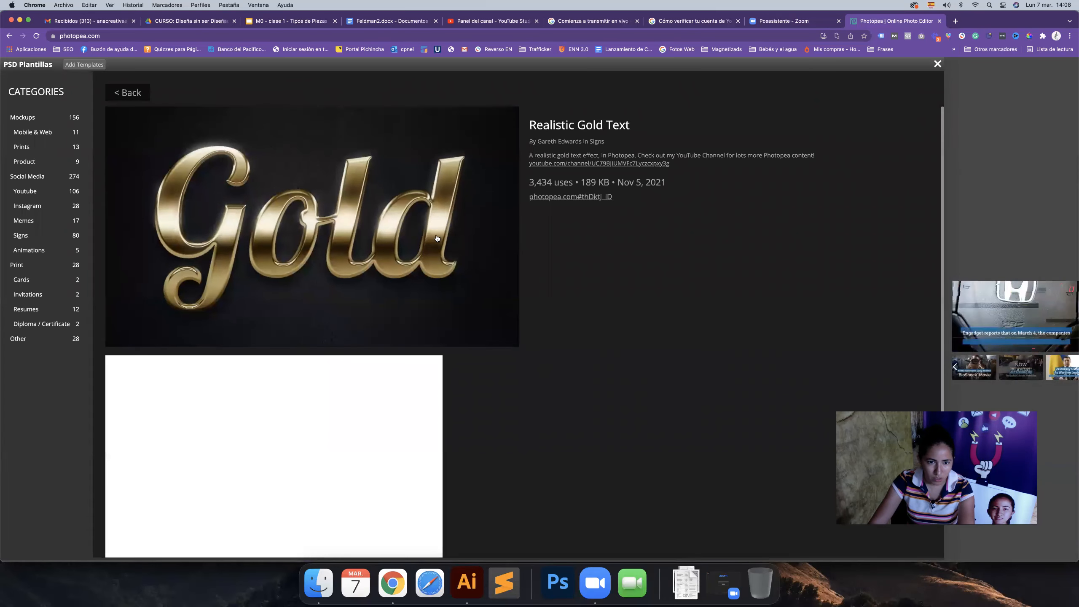
click(440, 238)
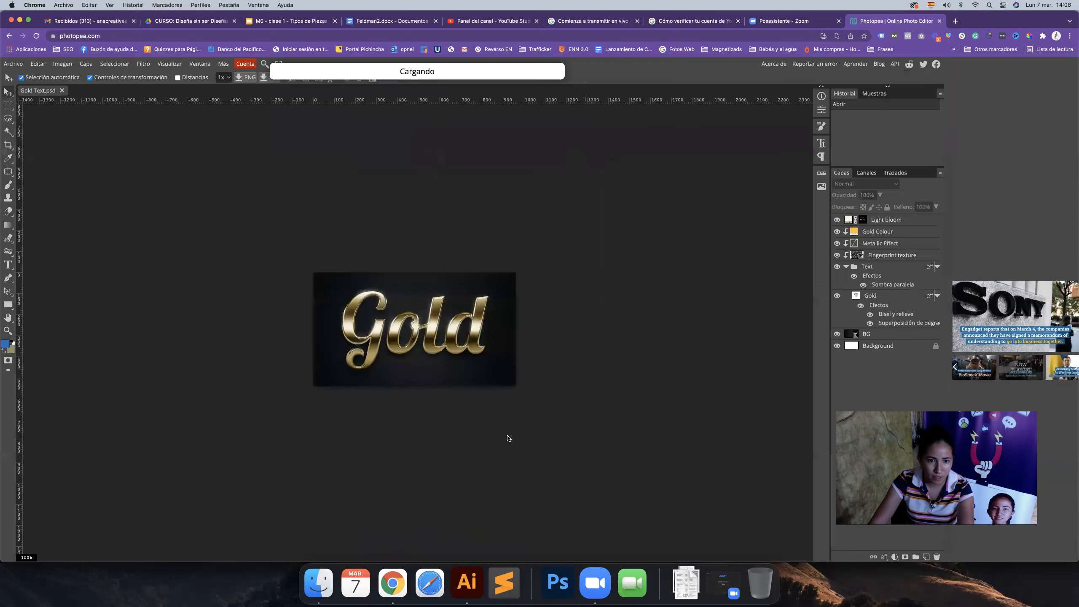
Step: Try moving the Light bloom layer over the Gold lettering with the Move tool and undo the last move
key(z)
drag(411, 381, 422, 379)
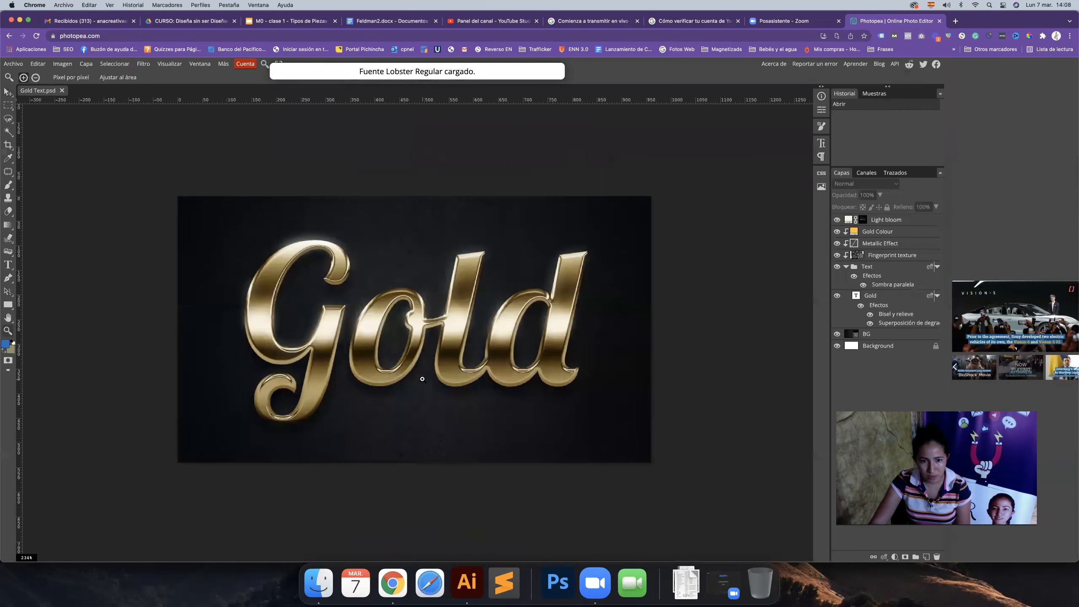
key(v)
click(505, 373)
drag(522, 333, 499, 366)
key(super+z)
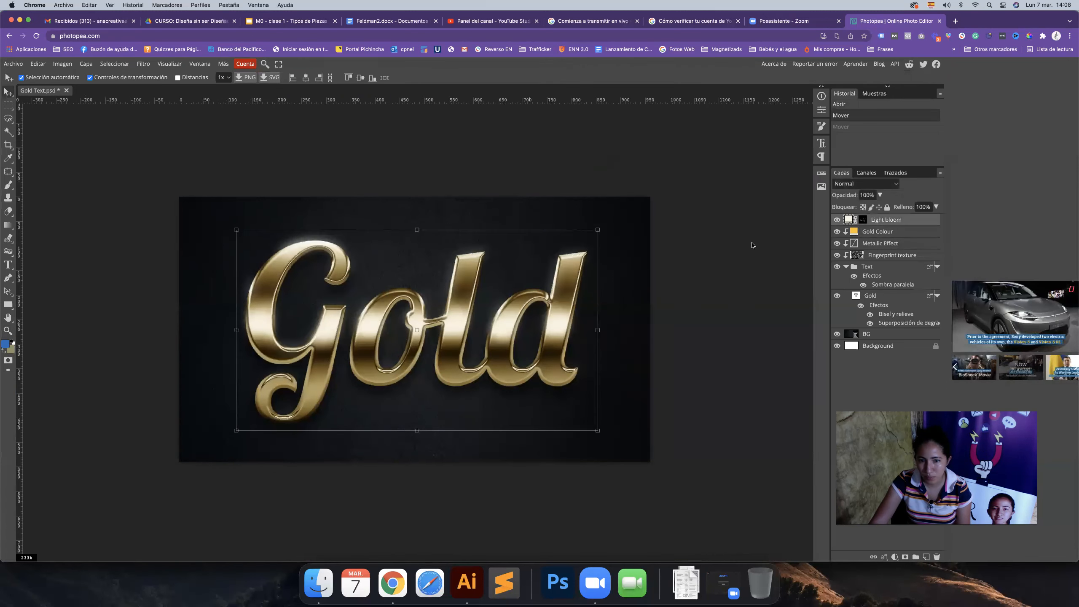
Step: Hide and show the Light bloom and Gold Colour layers to examine what each contributes to the gold effect
click(837, 219)
click(836, 232)
click(835, 231)
click(837, 219)
Step: Replace the word Gold in the template's text layer with a first name
click(884, 296)
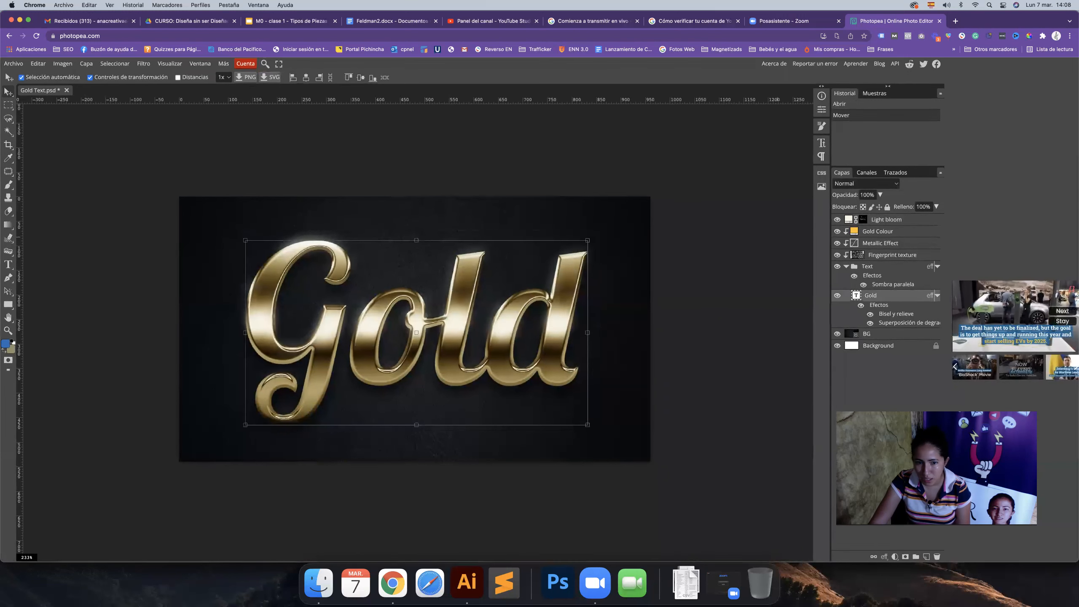
double_click(870, 296)
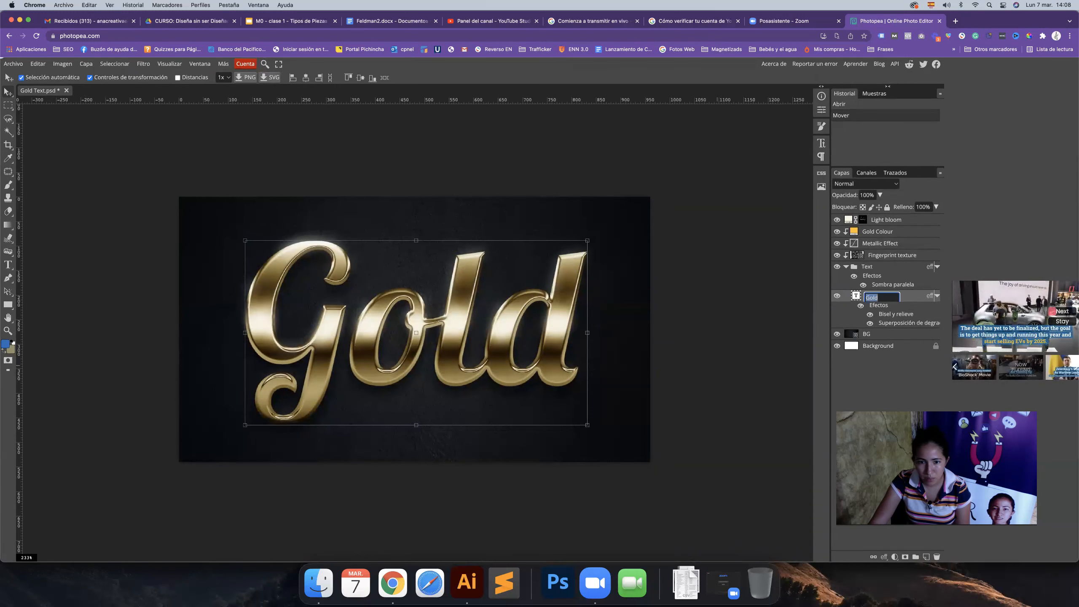
double_click(536, 340)
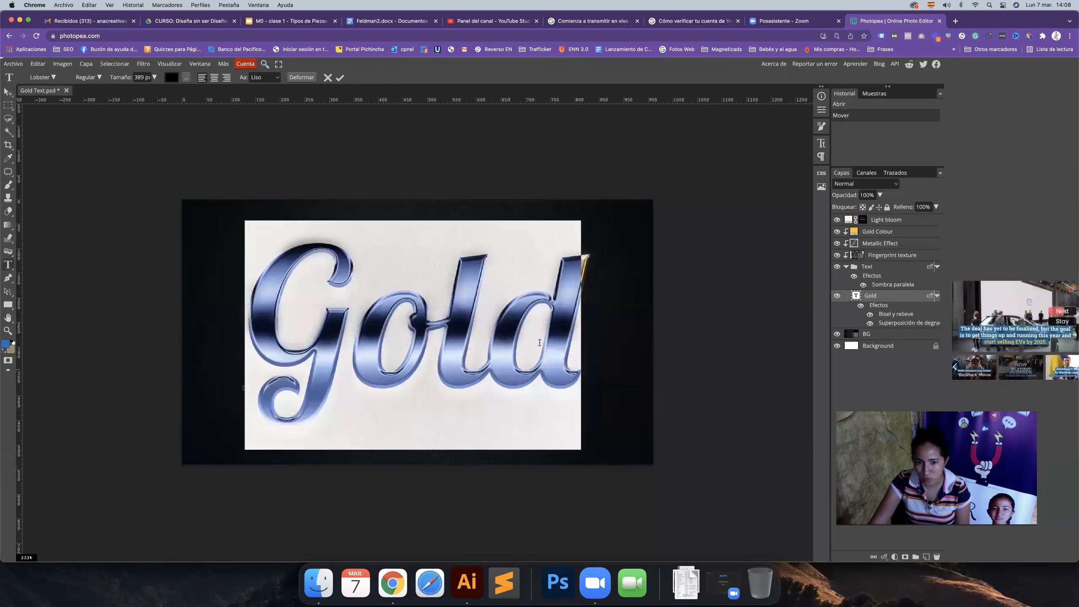
text(Ana)
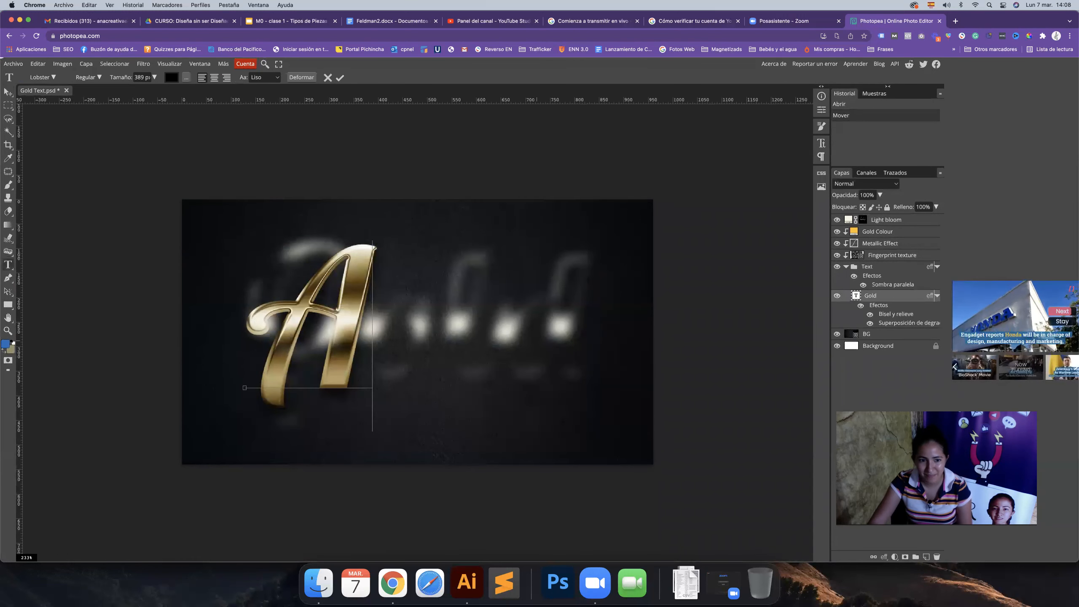
click(8, 91)
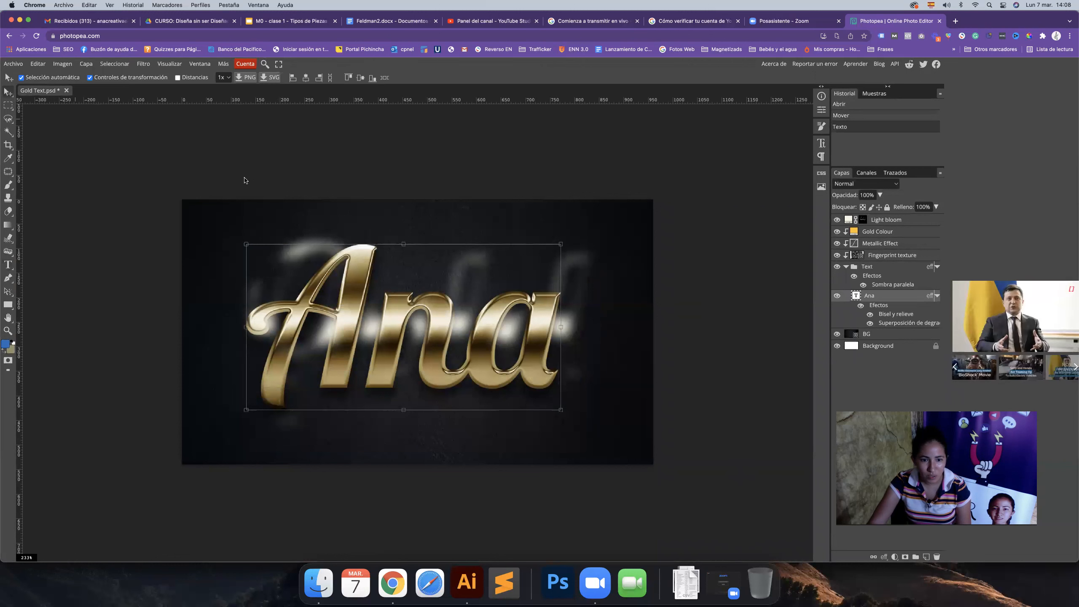
Step: Try repositioning the gold effect layers over the new lettering, and undo the moves and the text replacement
click(499, 393)
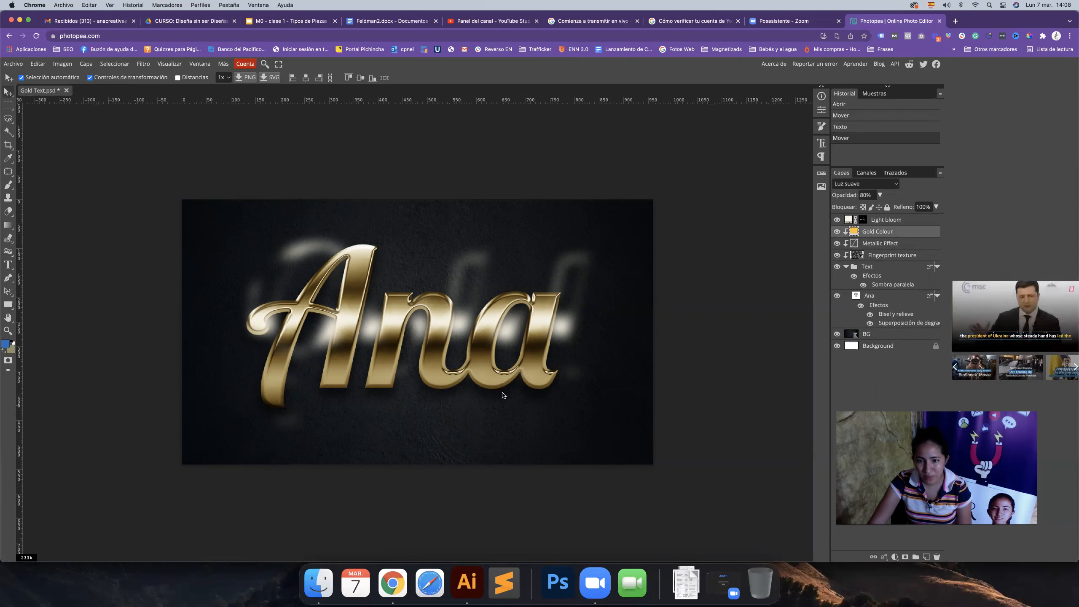
click(874, 259)
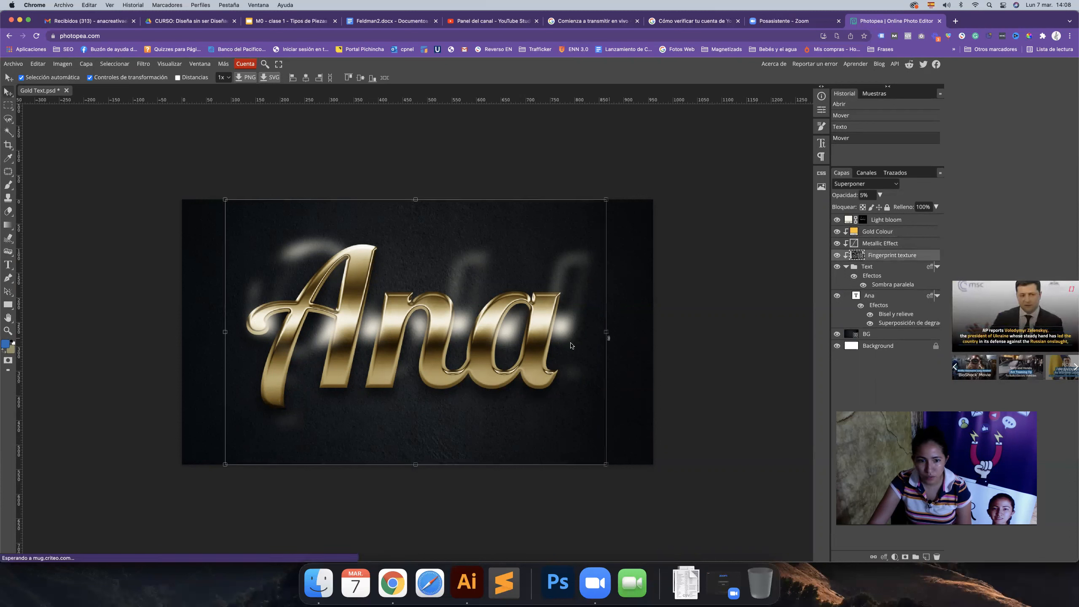
click(548, 383)
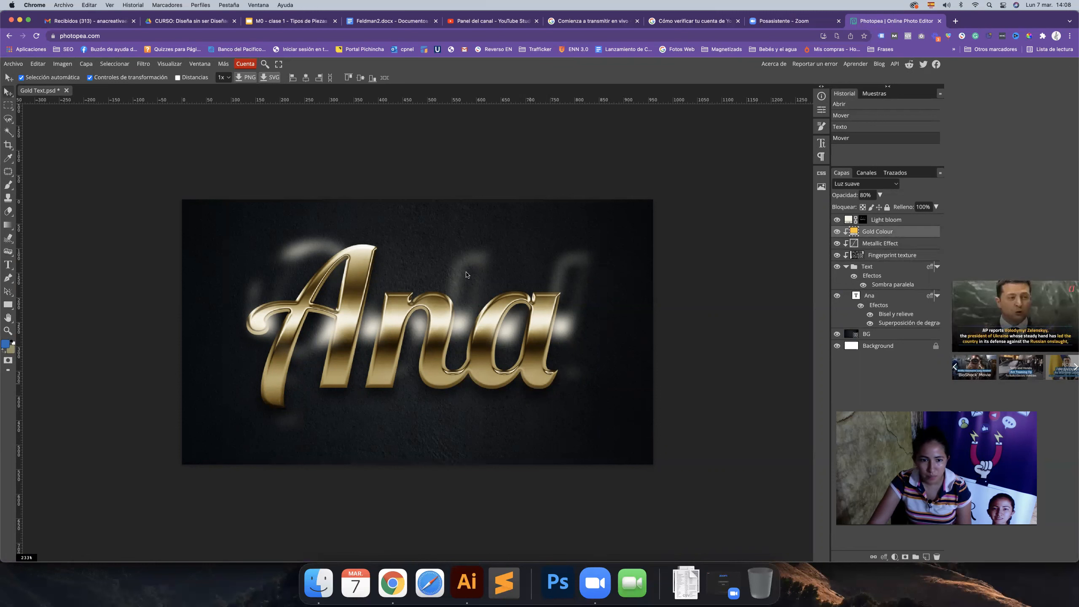
drag(568, 312, 554, 290)
key(super+z)
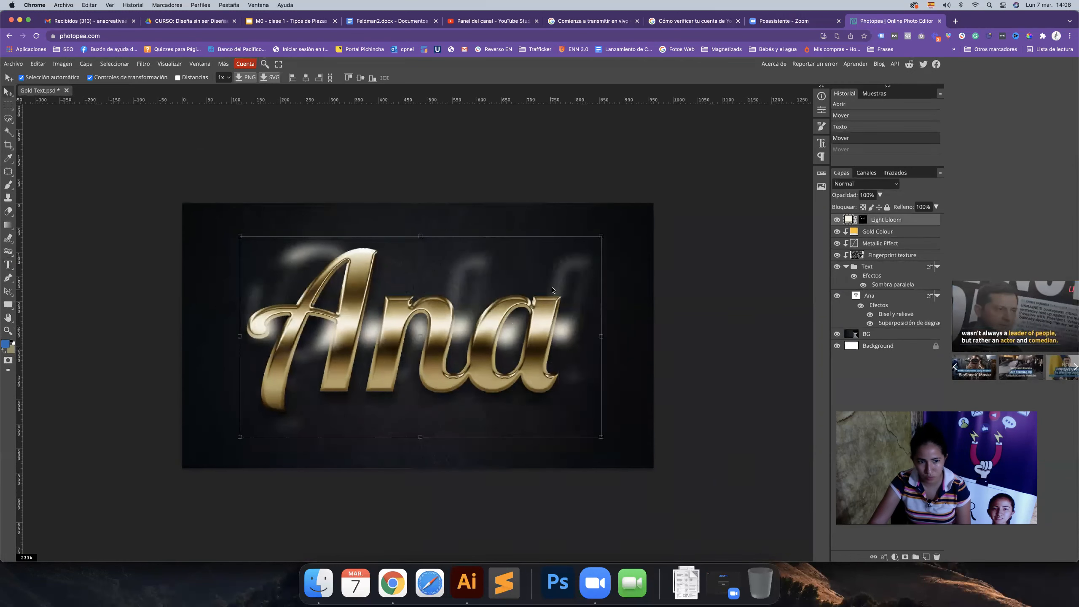
key(super+z)
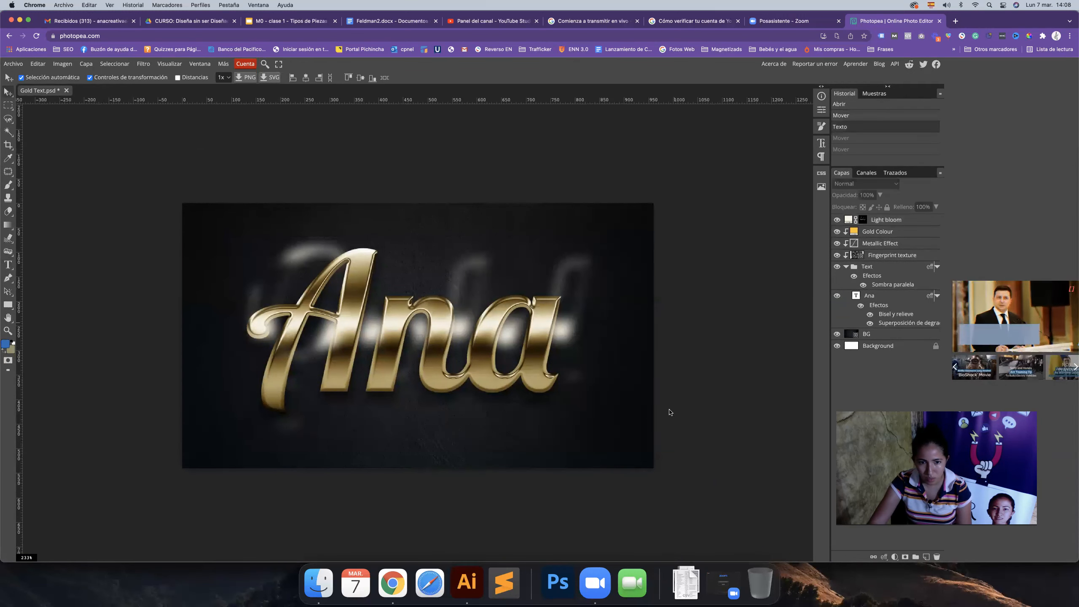
key(super+z)
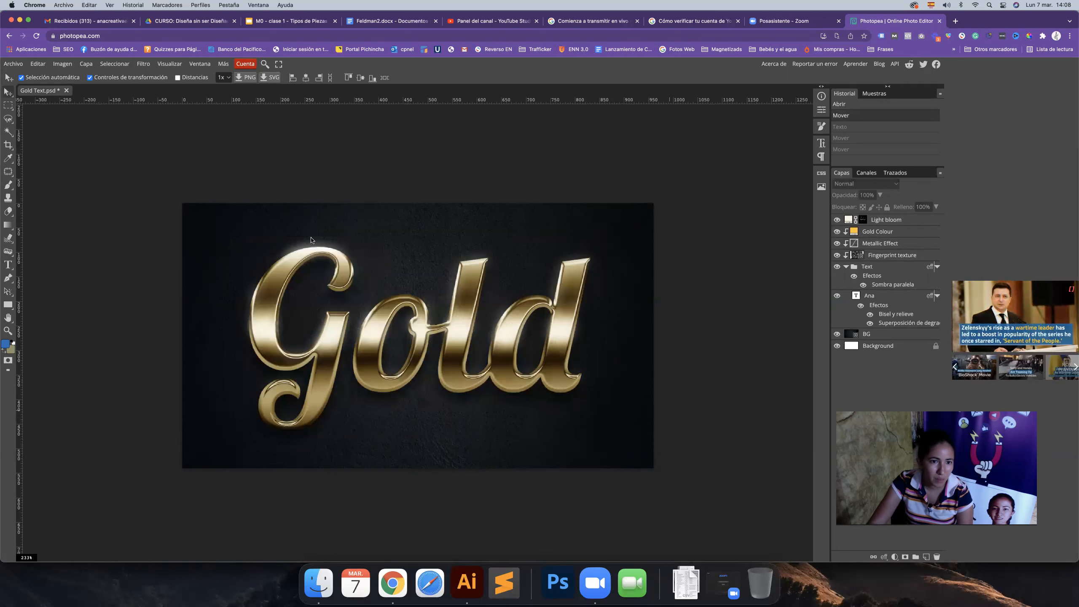
Step: Stay on the site and close Gold Text.psd without saving its changes
scroll(179, 185, down, 1)
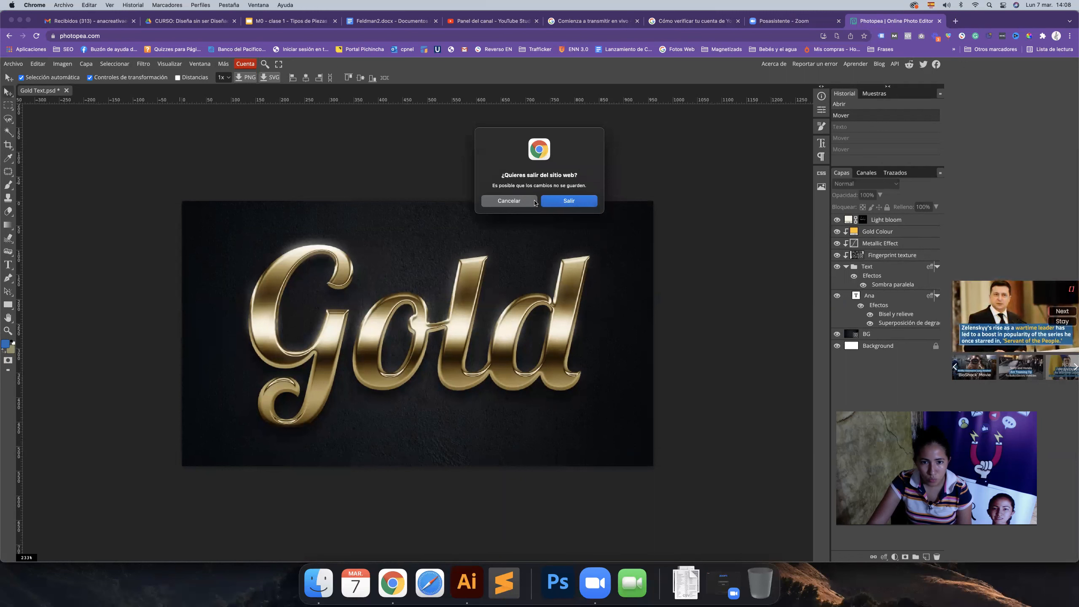
click(510, 201)
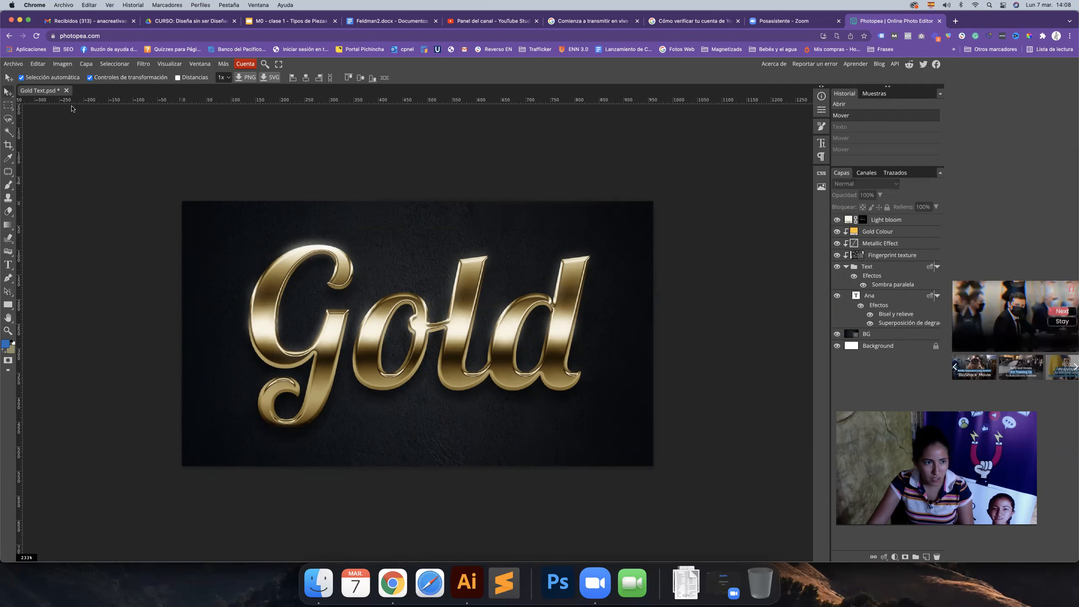
click(66, 90)
click(603, 92)
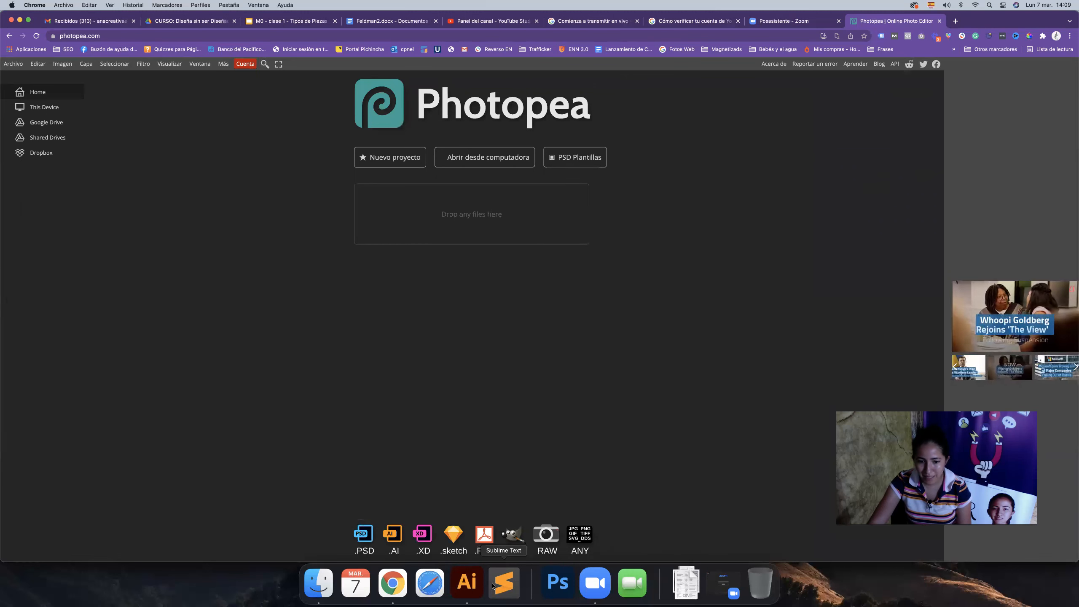
Step: Bring up the imágenes de internet folder in Finder and preview the photo of the kitchen counter with the world map
right_click(317, 580)
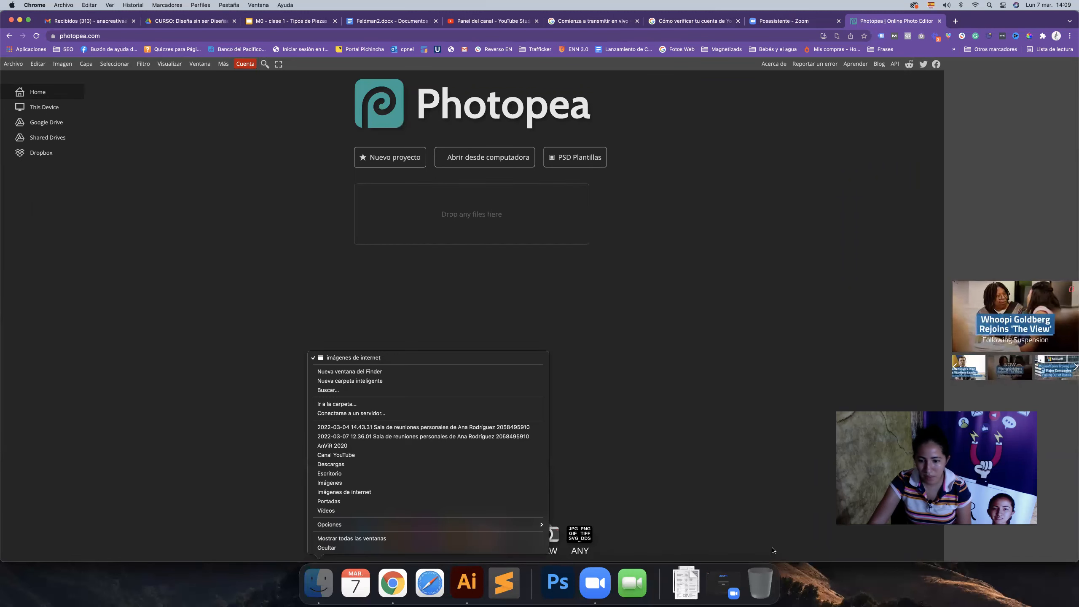
click(744, 393)
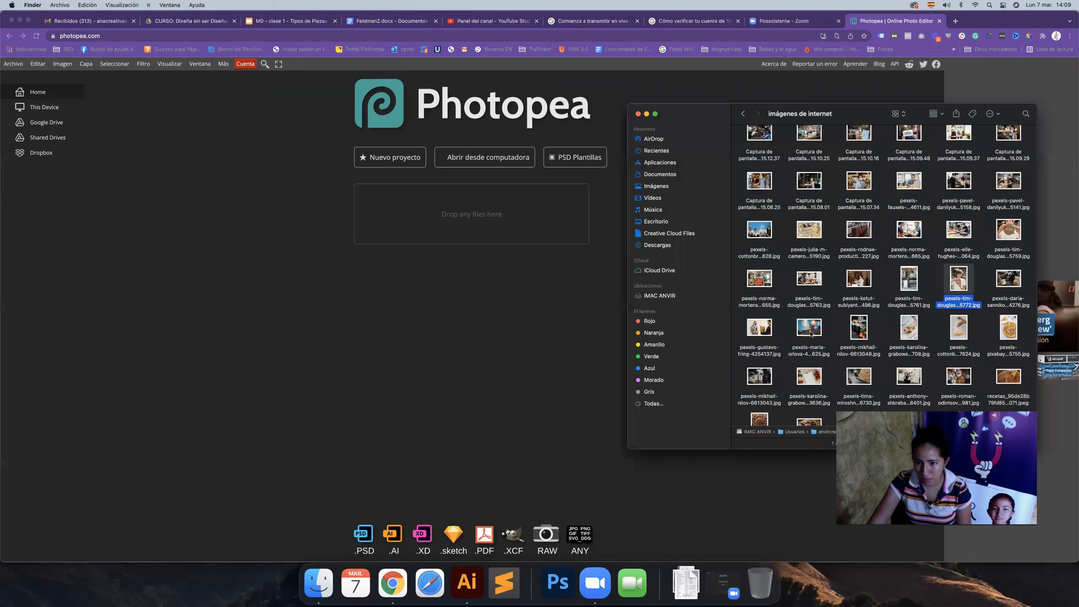
click(812, 335)
key(space)
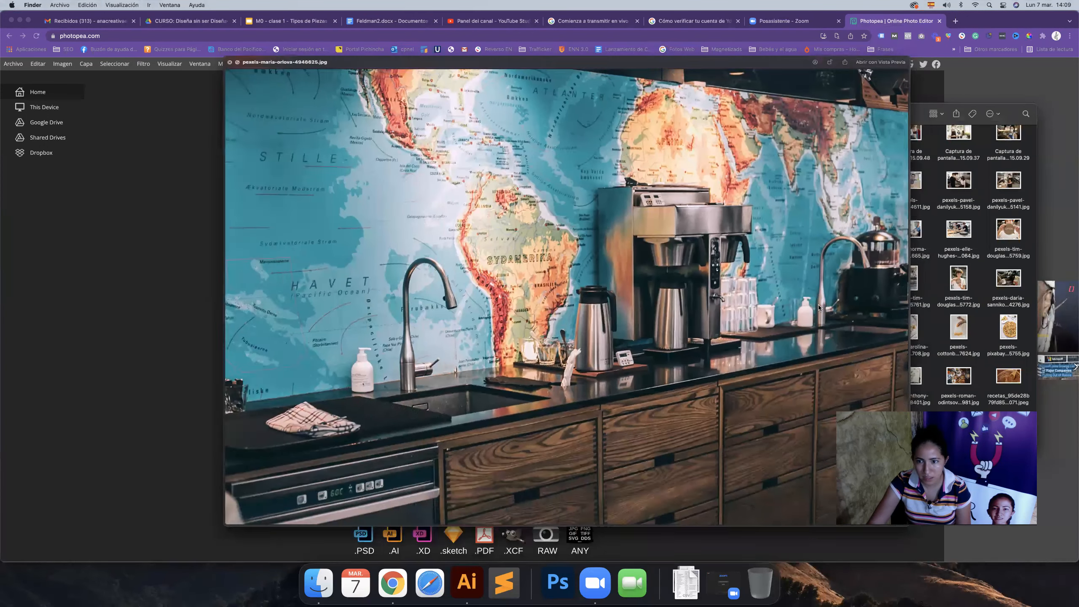
key(space)
Step: Open the diver and turtle image buceo-.psd from the Finder folder in Photopea
scroll(839, 297, down, 5)
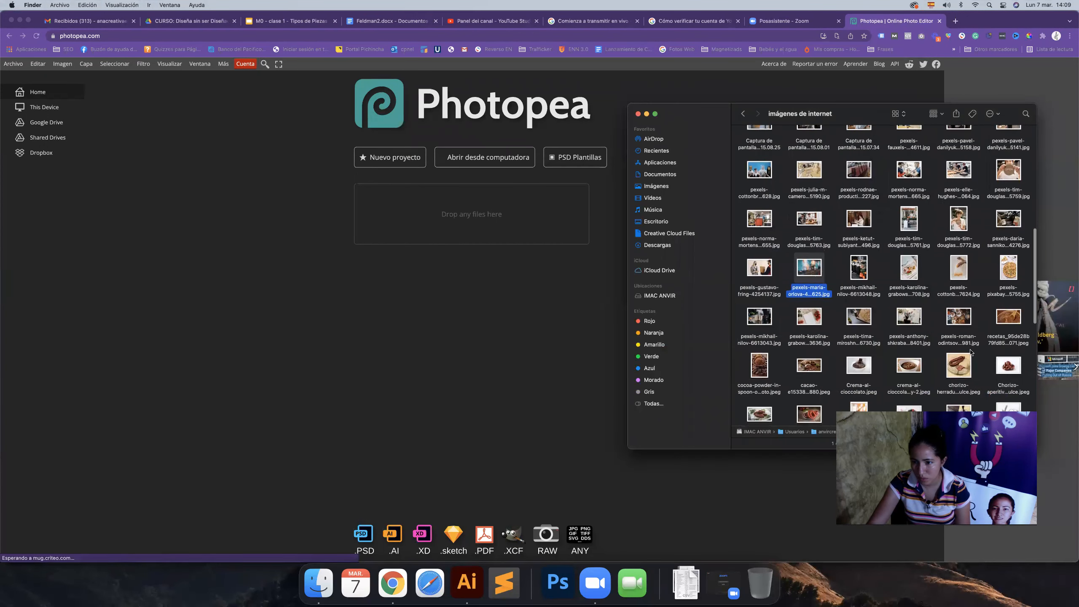
scroll(813, 320, down, 5)
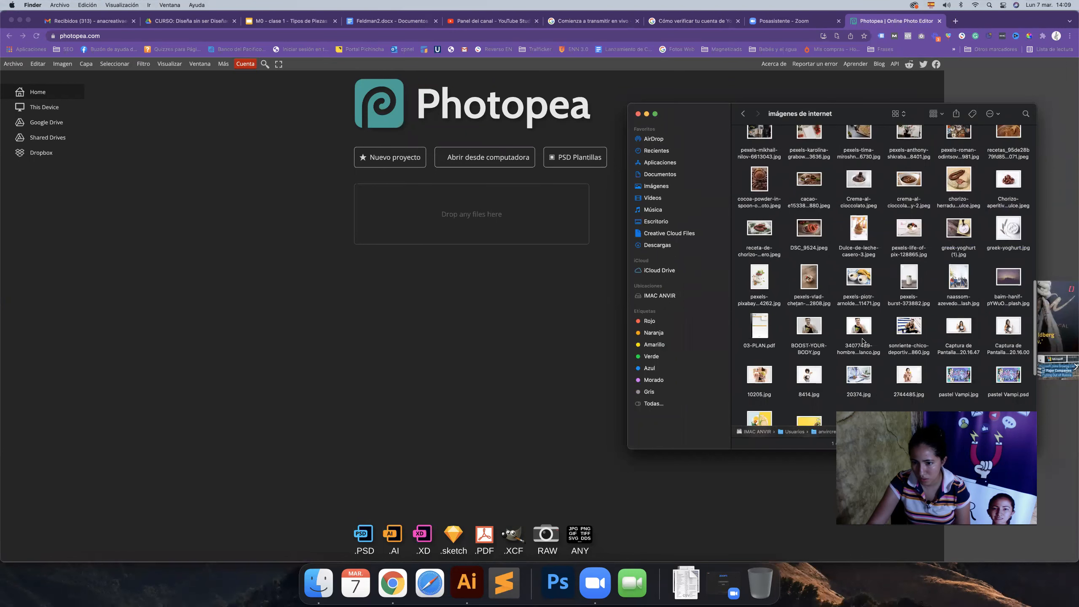
click(953, 331)
drag(952, 331, 474, 326)
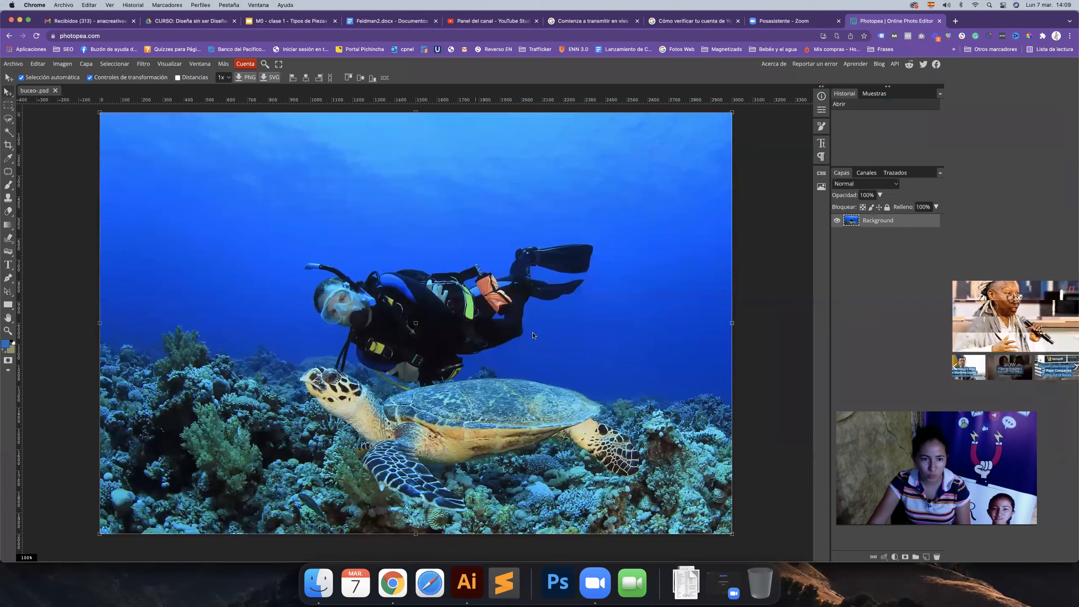
Step: Apply a free transform to the diving photo's Background layer, keeping its scale at 100%
scroll(431, 319, down, 3)
scroll(432, 319, up, 3)
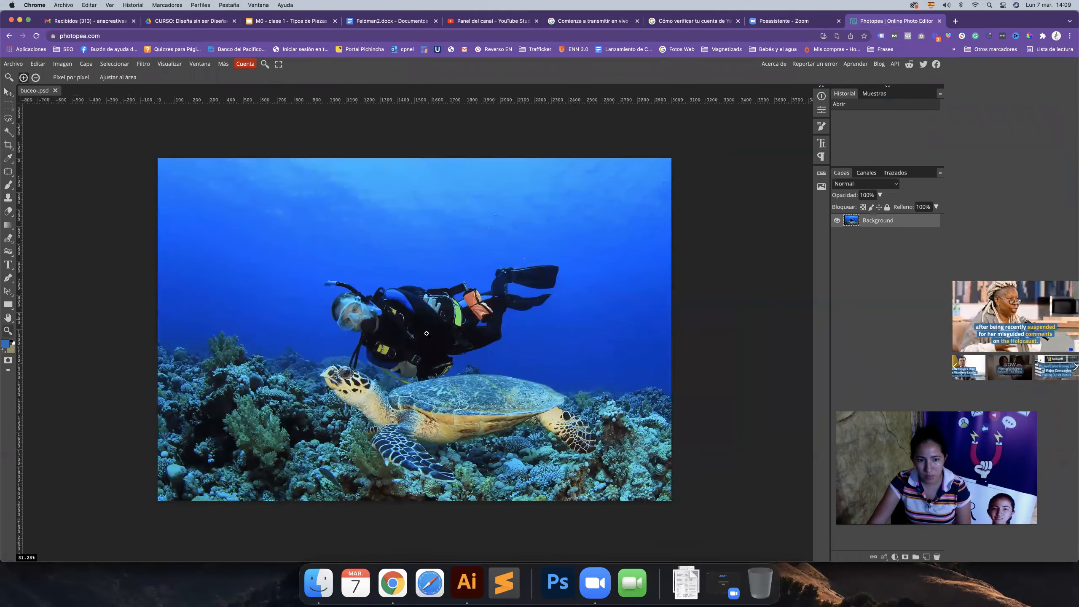
scroll(432, 319, up, 1)
key(v)
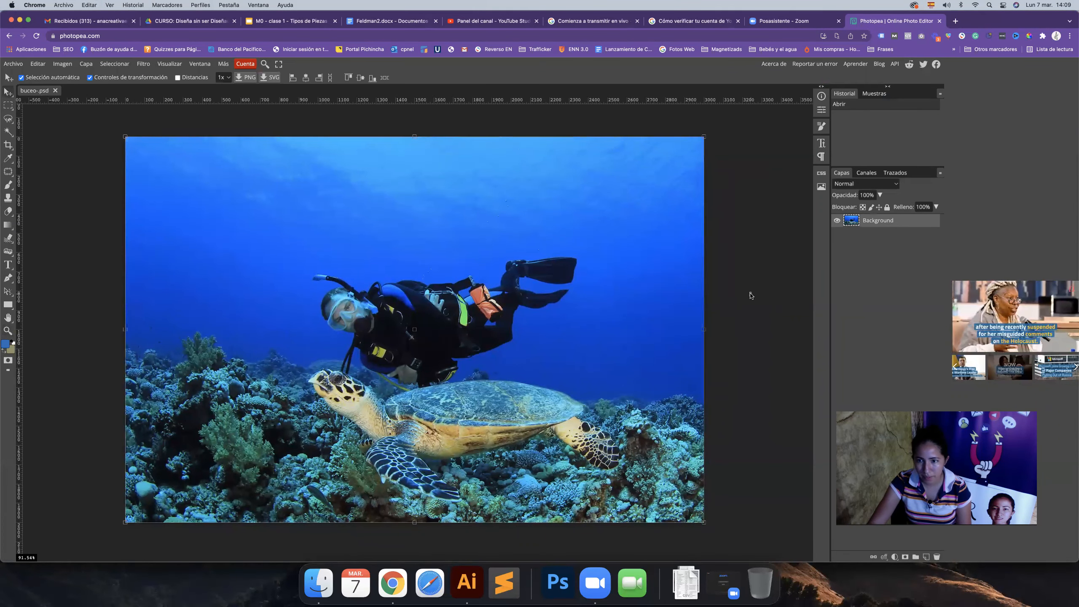
key(ctrl+alt+t)
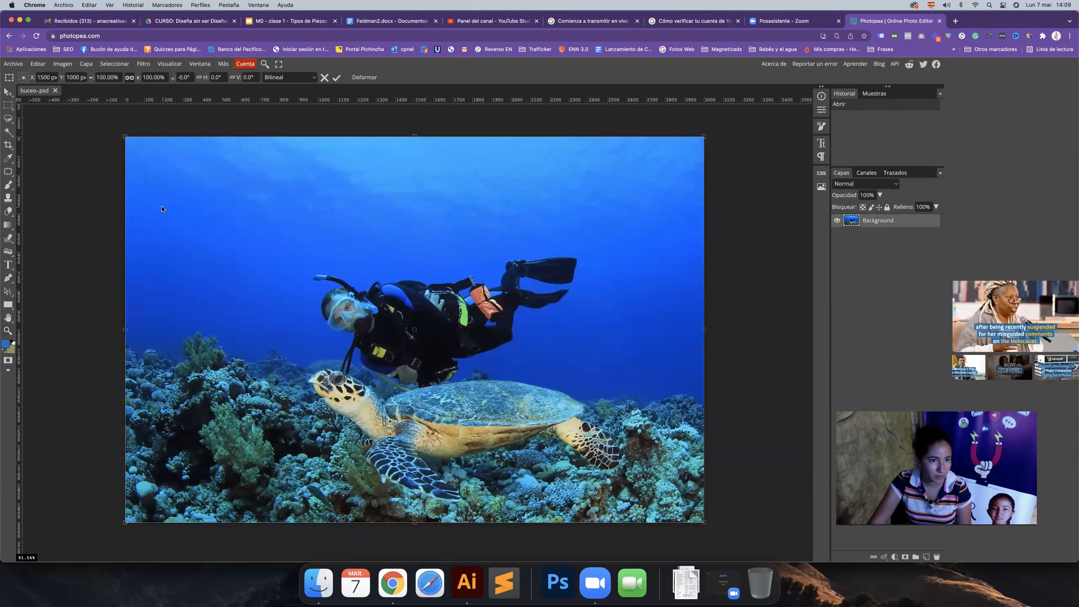
key(Return)
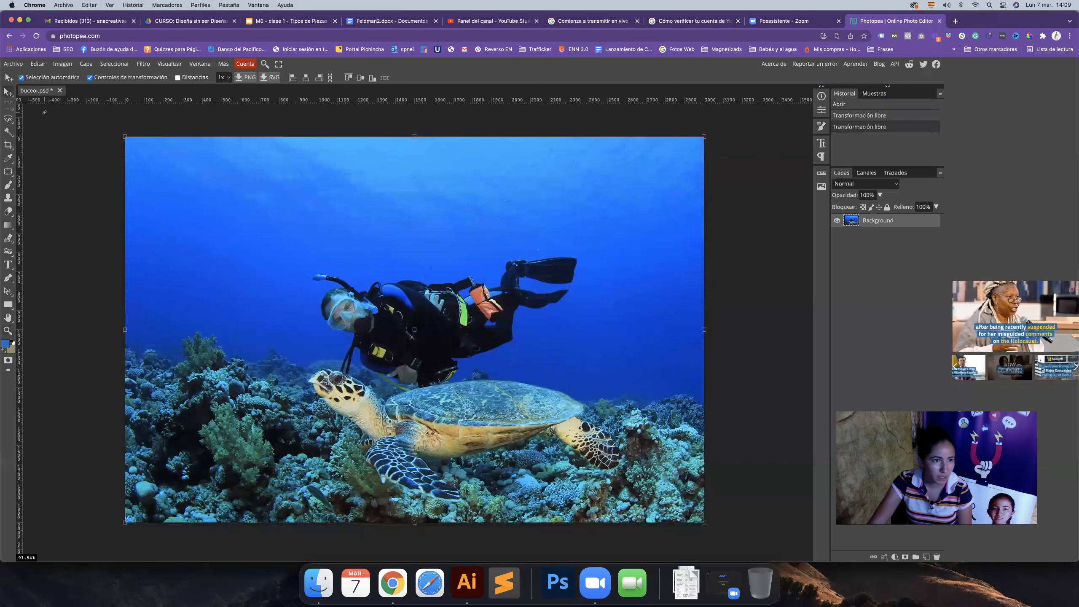
Step: Try a Shadows/Highlights adjustment with shadow amount 61%, tone 43%, radius 34 px and highlight amount 32%, and cancel it
click(63, 64)
mouse_move(78, 77)
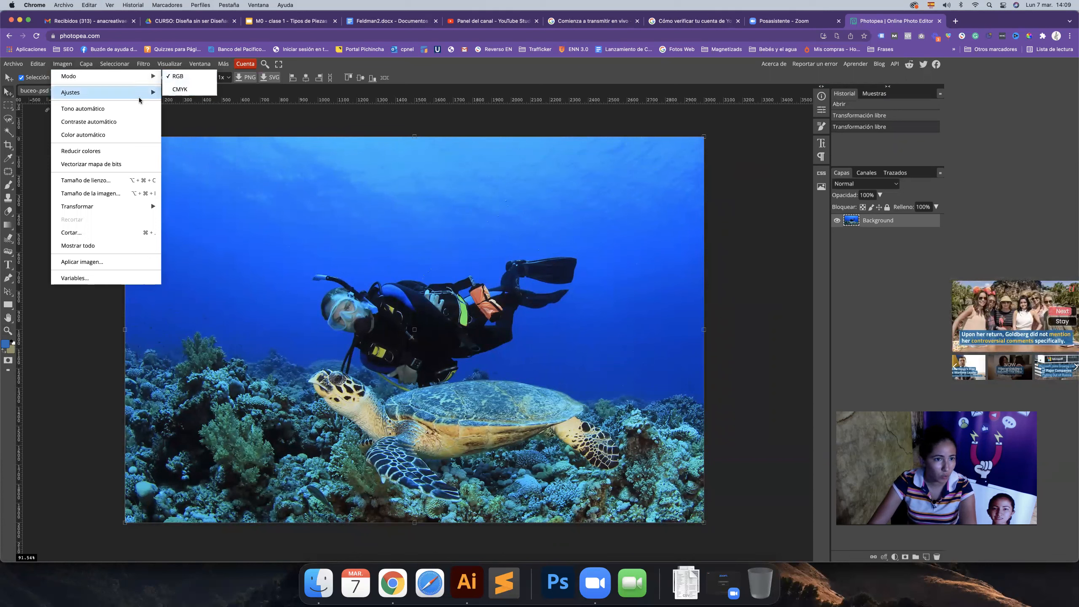
mouse_move(137, 98)
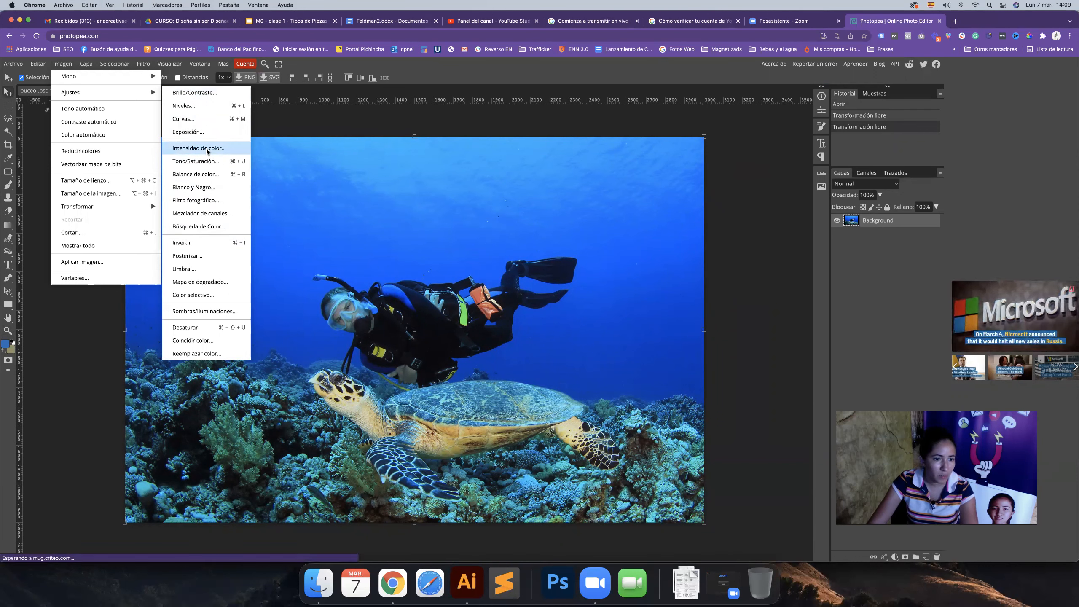
click(200, 315)
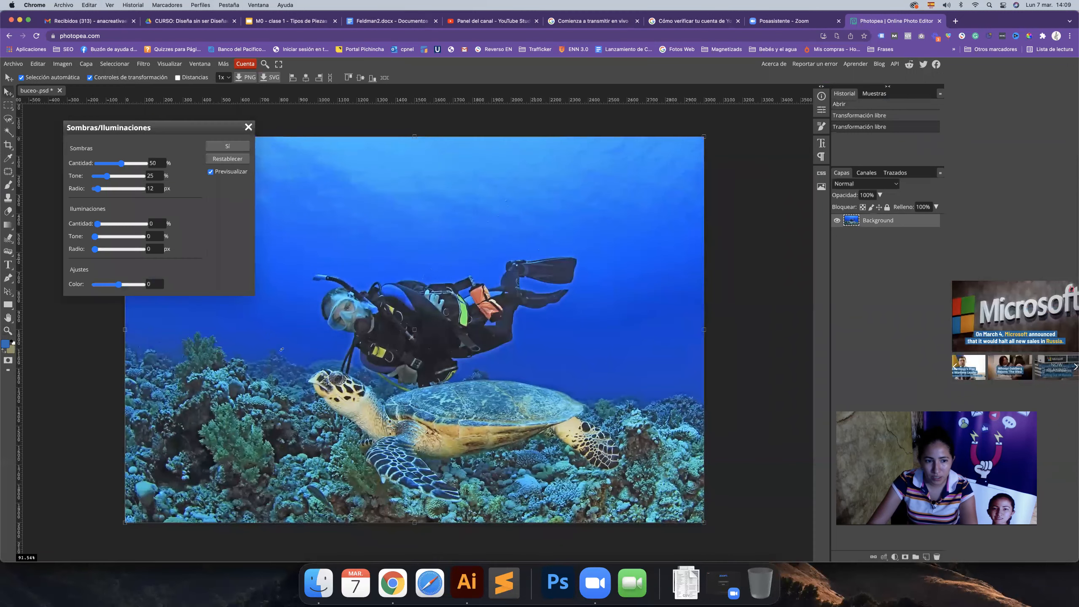
drag(143, 132, 798, 179)
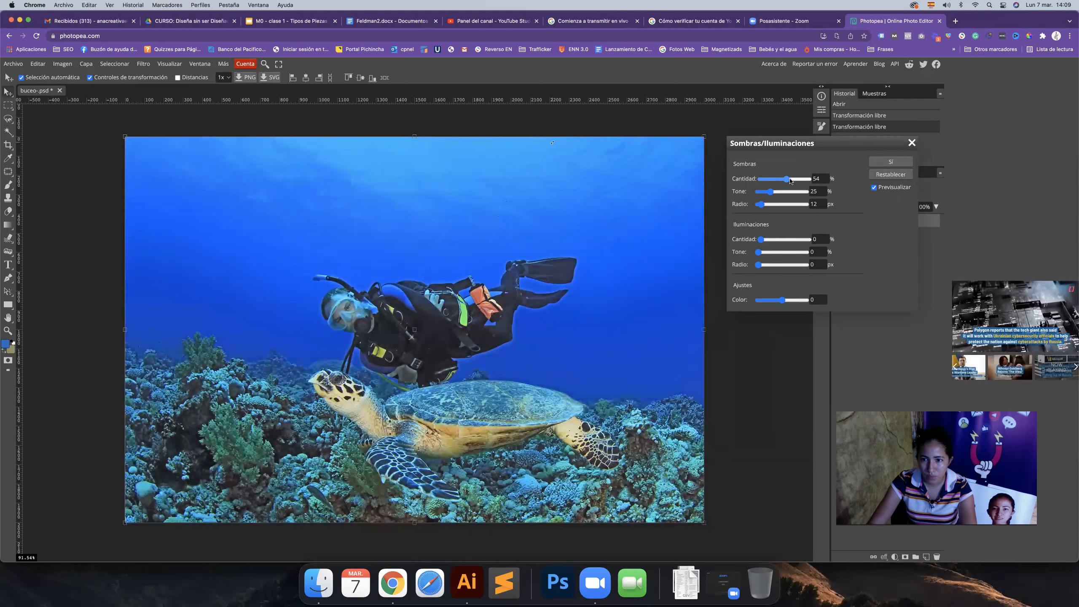
drag(771, 193, 774, 194)
click(779, 194)
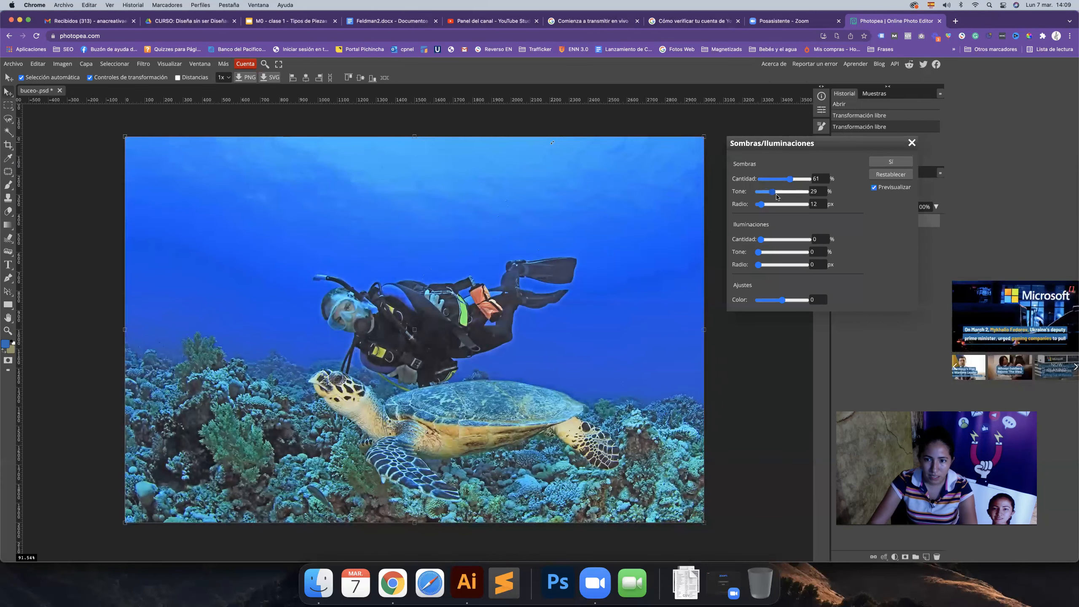
click(780, 205)
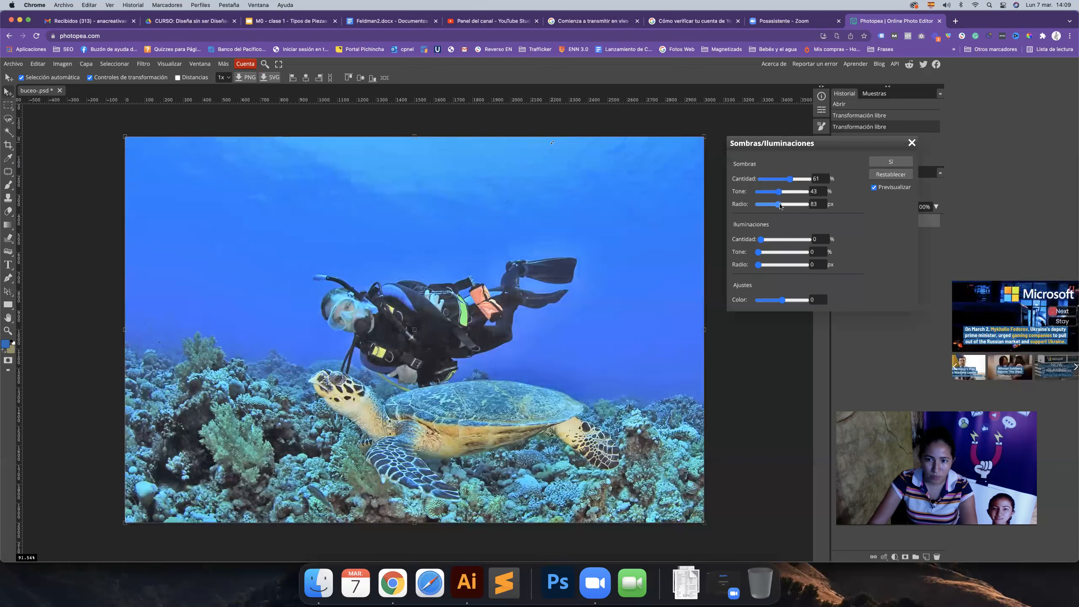
drag(770, 206, 784, 241)
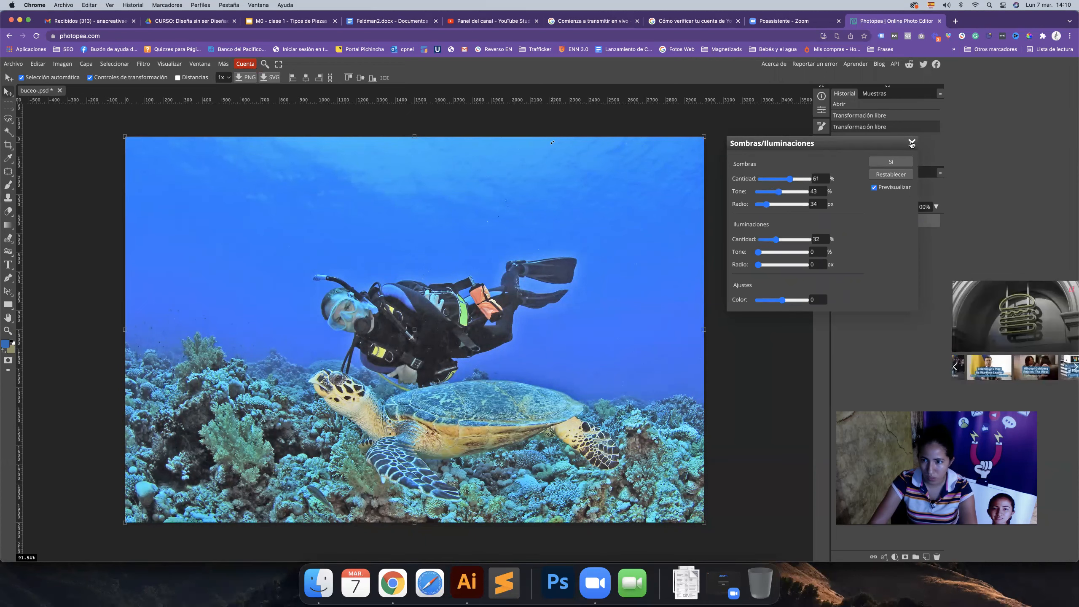
key(Escape)
click(123, 65)
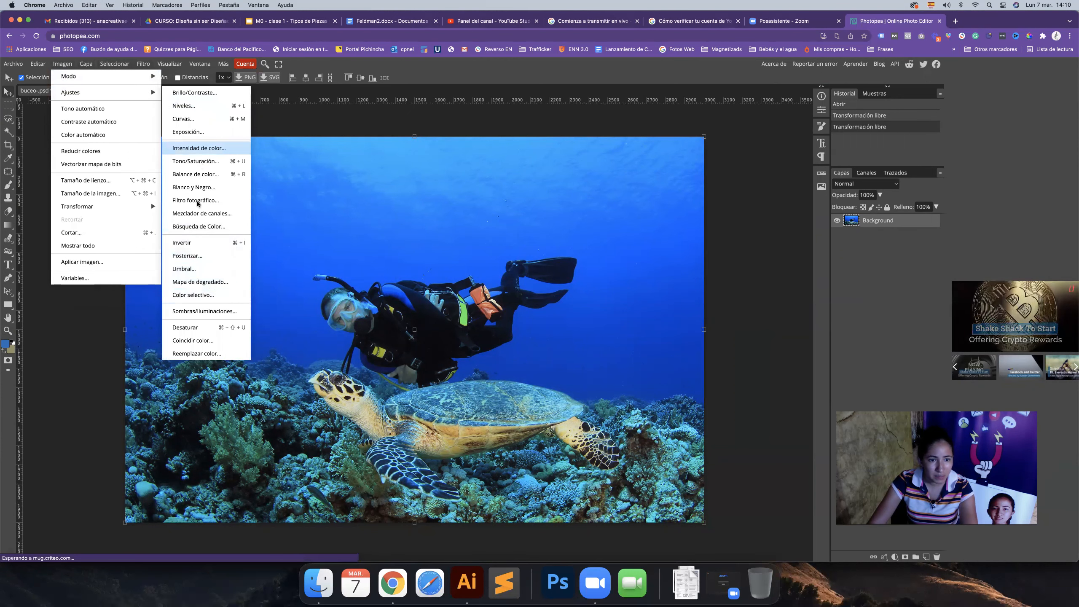
Step: Duplicate the Background layer, lock the original, and make the copy the active layer
click(900, 228)
key(super+j)
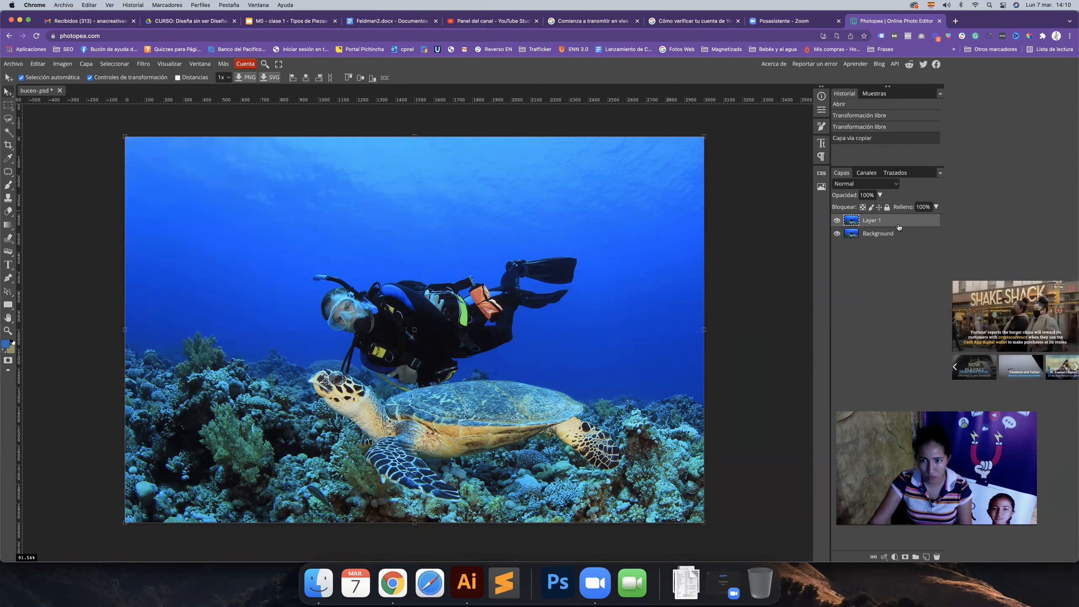
click(886, 240)
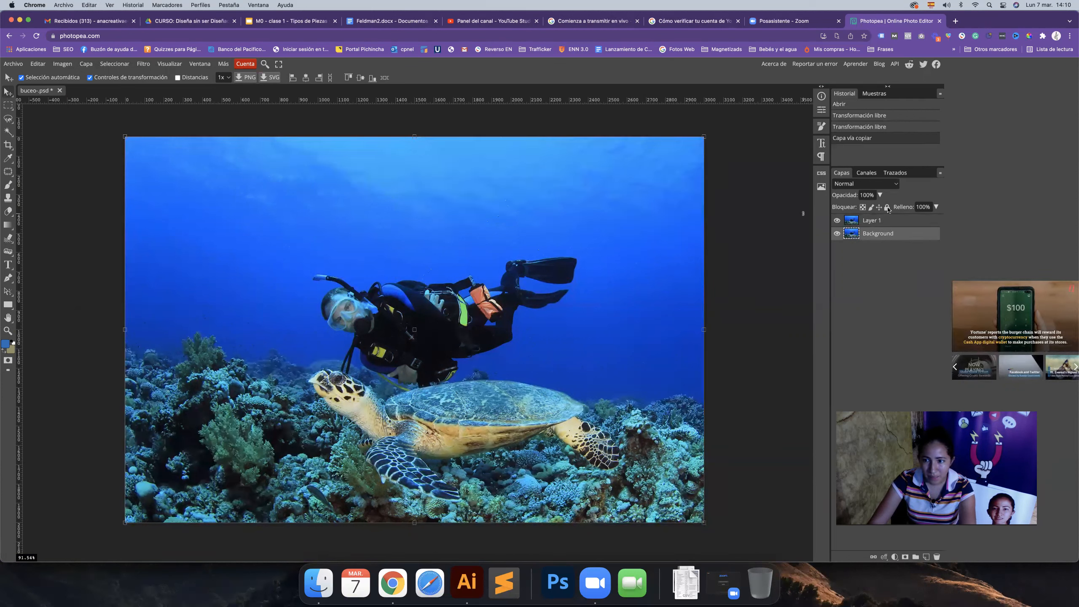
click(887, 207)
click(893, 222)
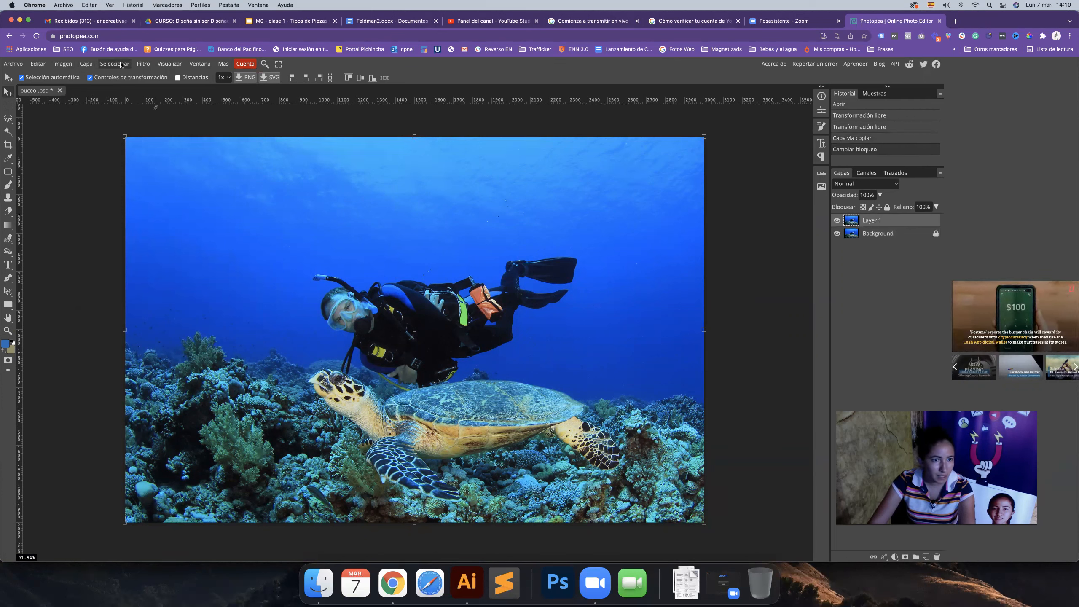
click(143, 63)
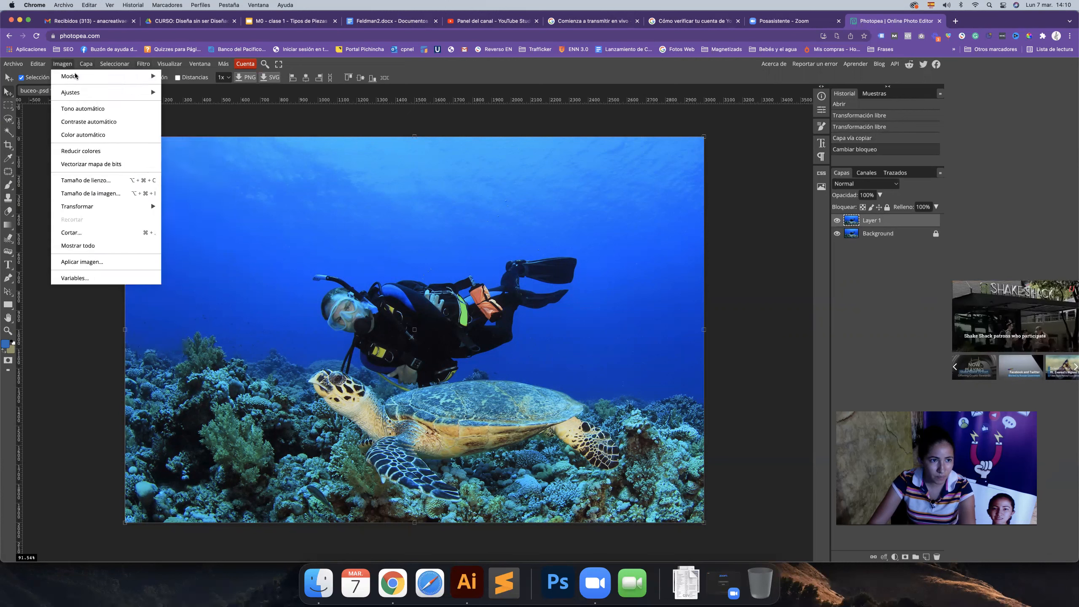
mouse_move(107, 92)
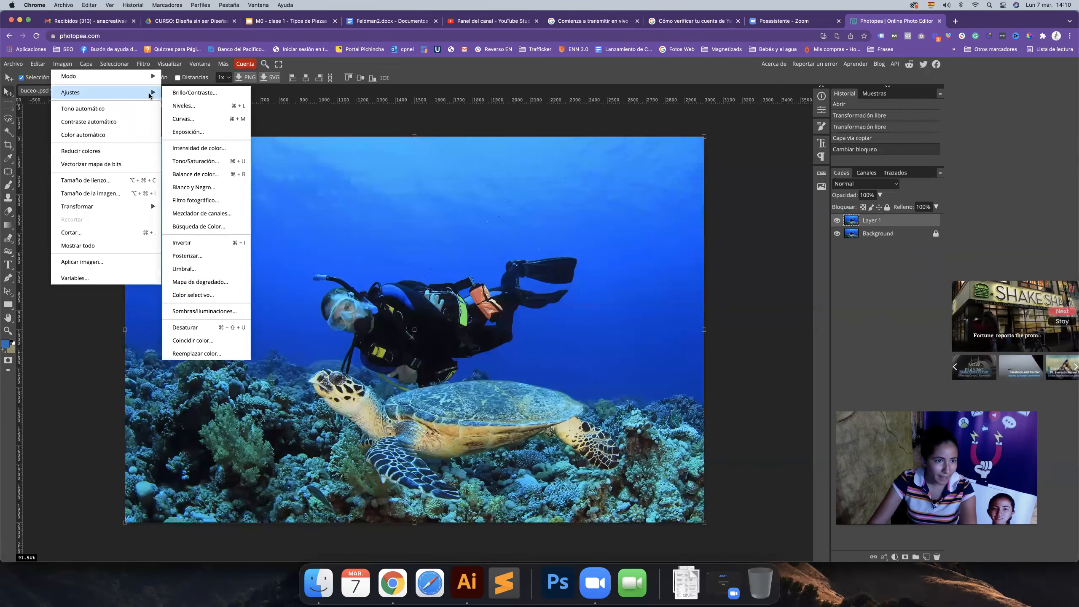
mouse_move(125, 75)
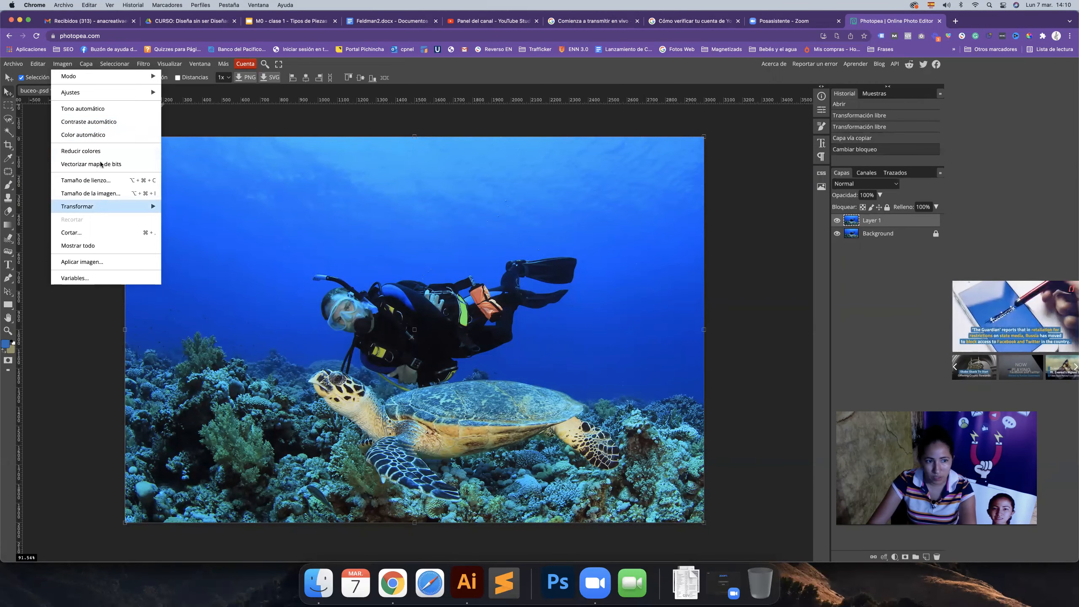
mouse_move(103, 208)
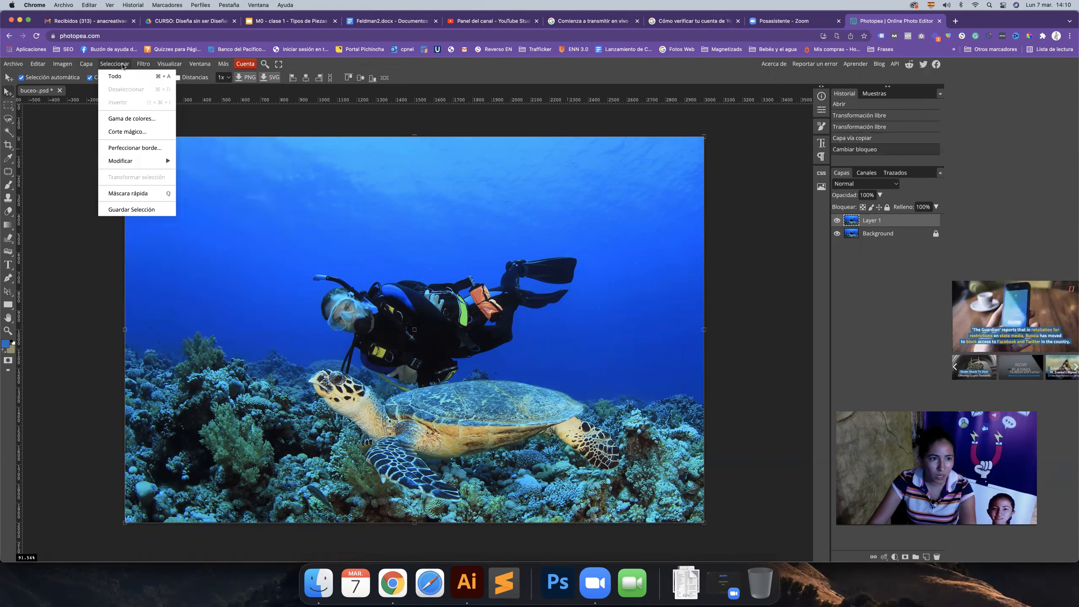
mouse_move(249, 68)
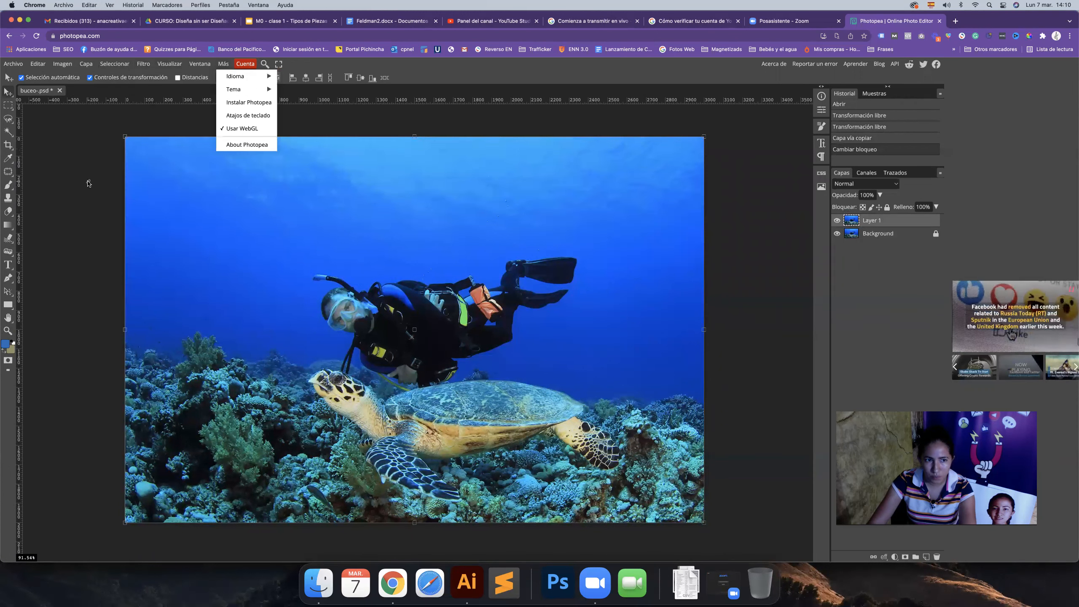
Step: Start a free transform on Layer 1 above the locked Background
key(super+t)
drag(601, 397, 722, 371)
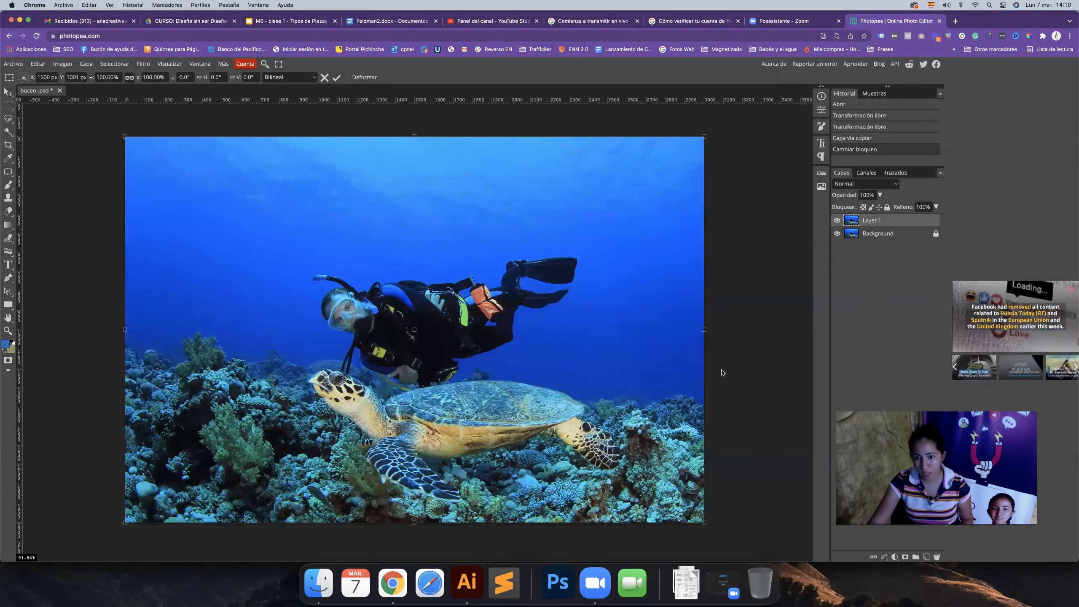
click(723, 371)
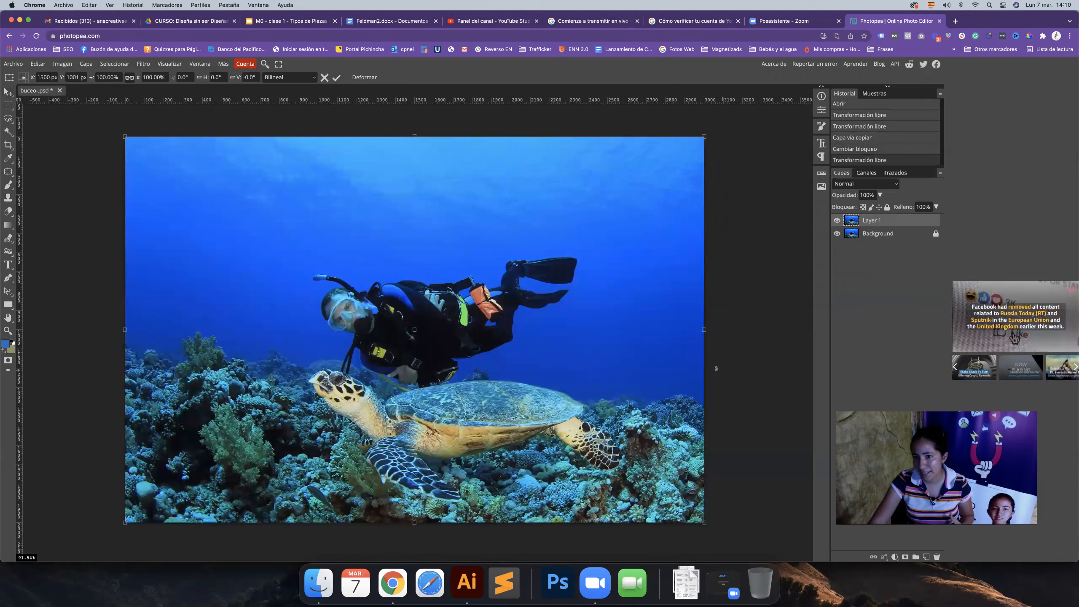